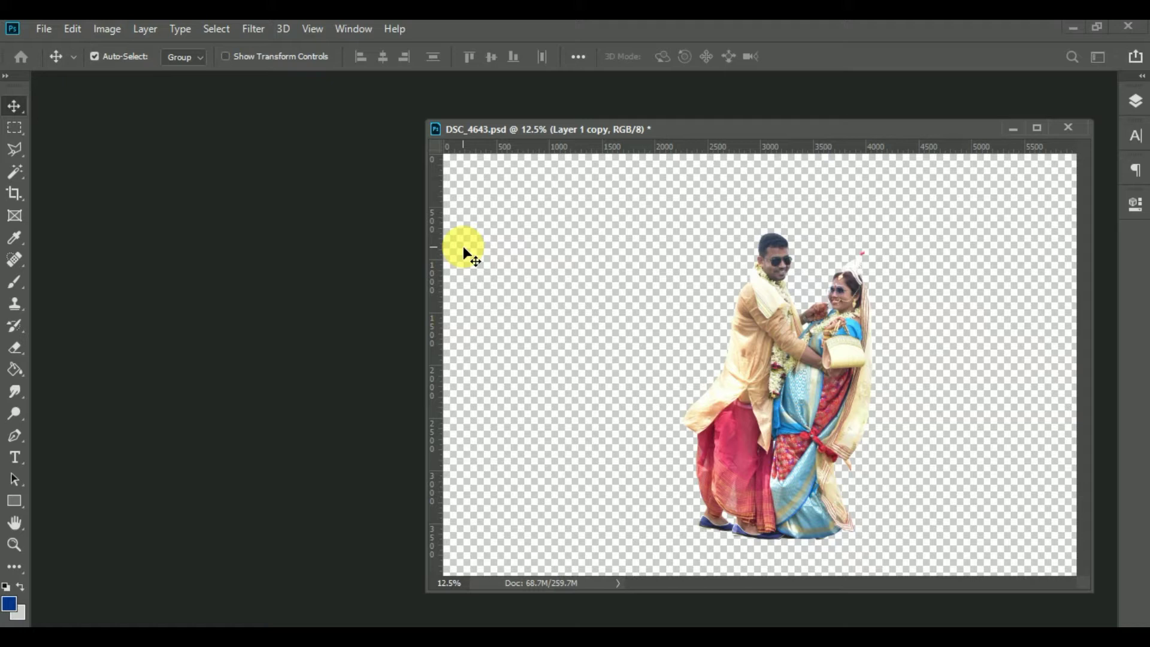
Create a new landscape document 18 inches wide and 12 inches high at 300 pixels/inch with a white background
{"action": "key", "text": "ctrl+n"}
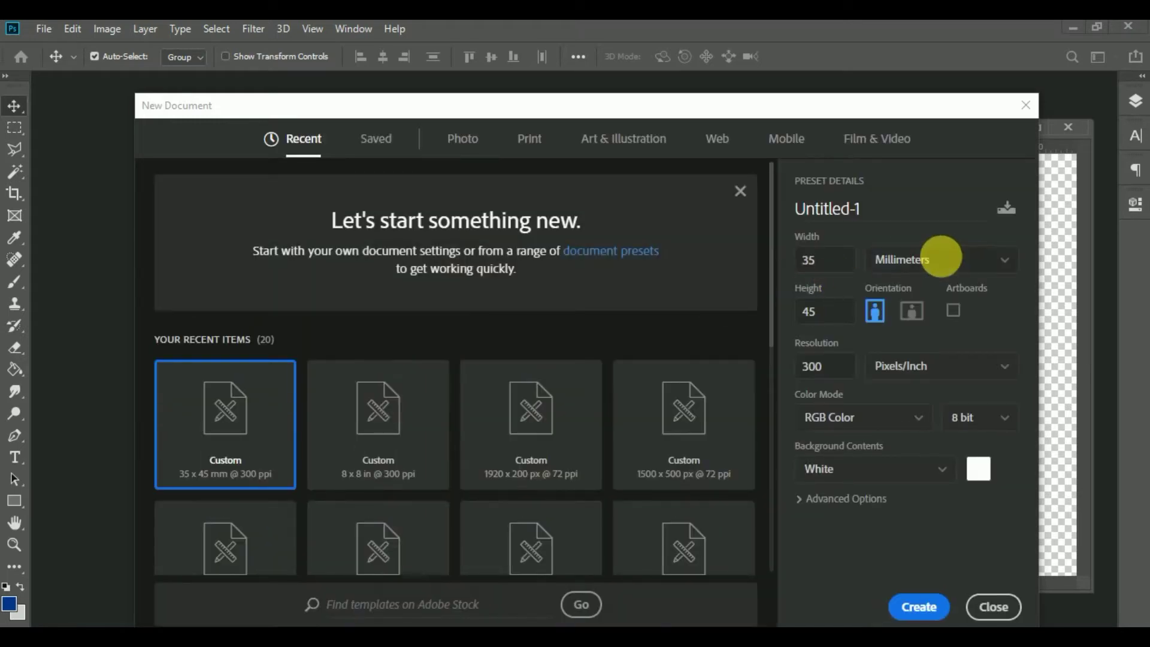
{"action": "left_click", "coordinate": [945, 263]}
{"action": "left_click", "coordinate": [932, 314]}
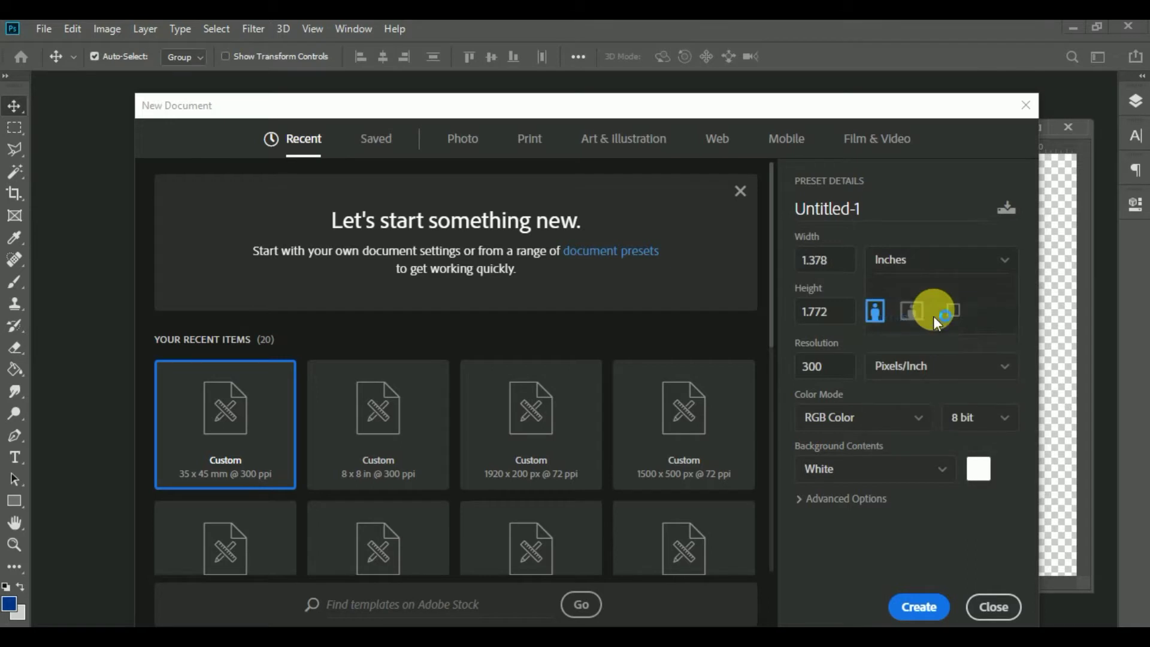
{"action": "left_click_drag", "start_coordinate": [848, 259], "coordinate": [752, 252]}
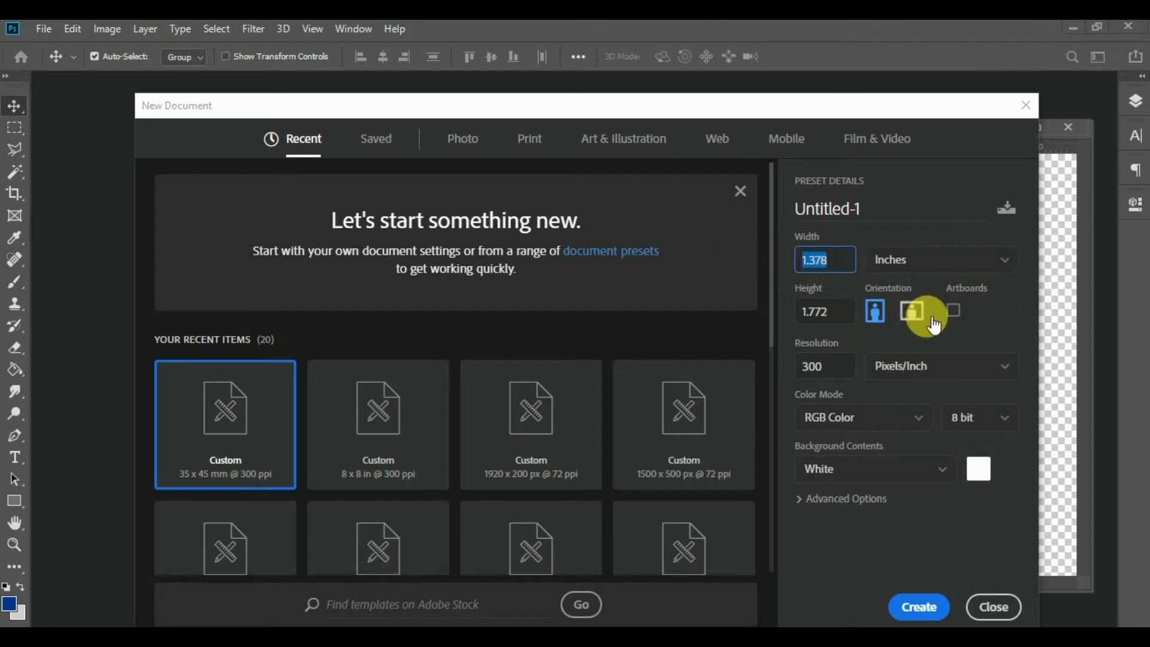
{"action": "type", "text": "18"}
{"action": "key", "text": "Tab"}
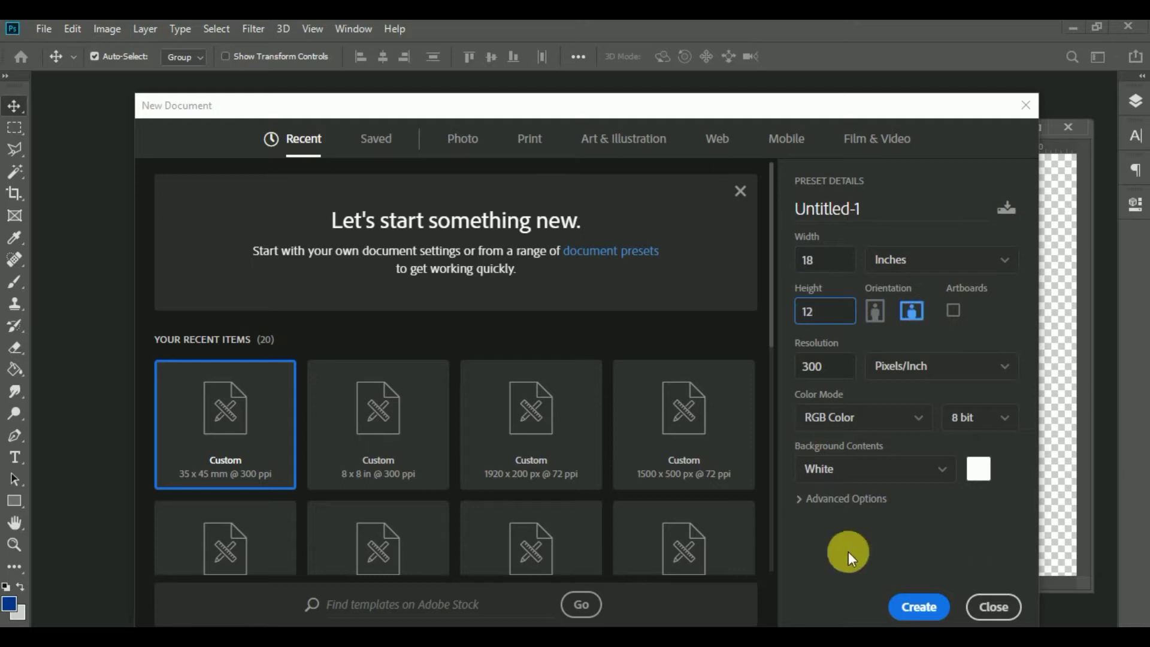
{"action": "left_click", "coordinate": [918, 606]}
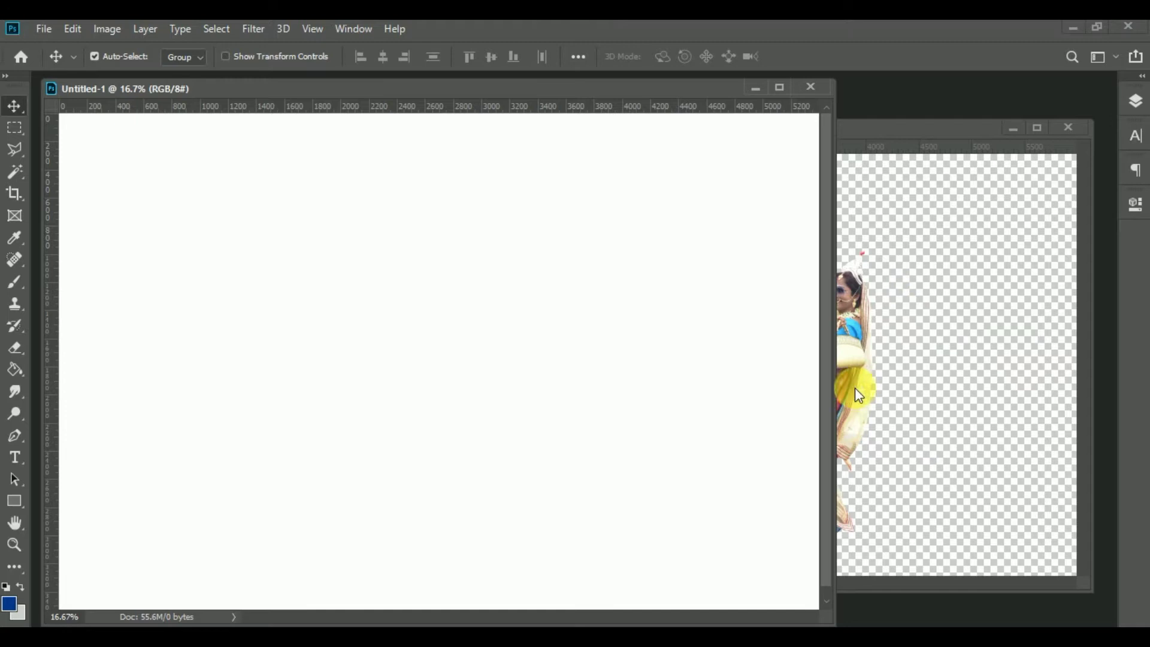
Copy the couple cutout from DSC_4643.psd into the new document, and close DSC_4643.psd without saving changes
{"action": "left_click", "coordinate": [854, 366]}
{"action": "left_click_drag", "start_coordinate": [853, 366], "coordinate": [377, 362]}
{"action": "left_click", "coordinate": [933, 303]}
{"action": "left_click", "coordinate": [1069, 127]}
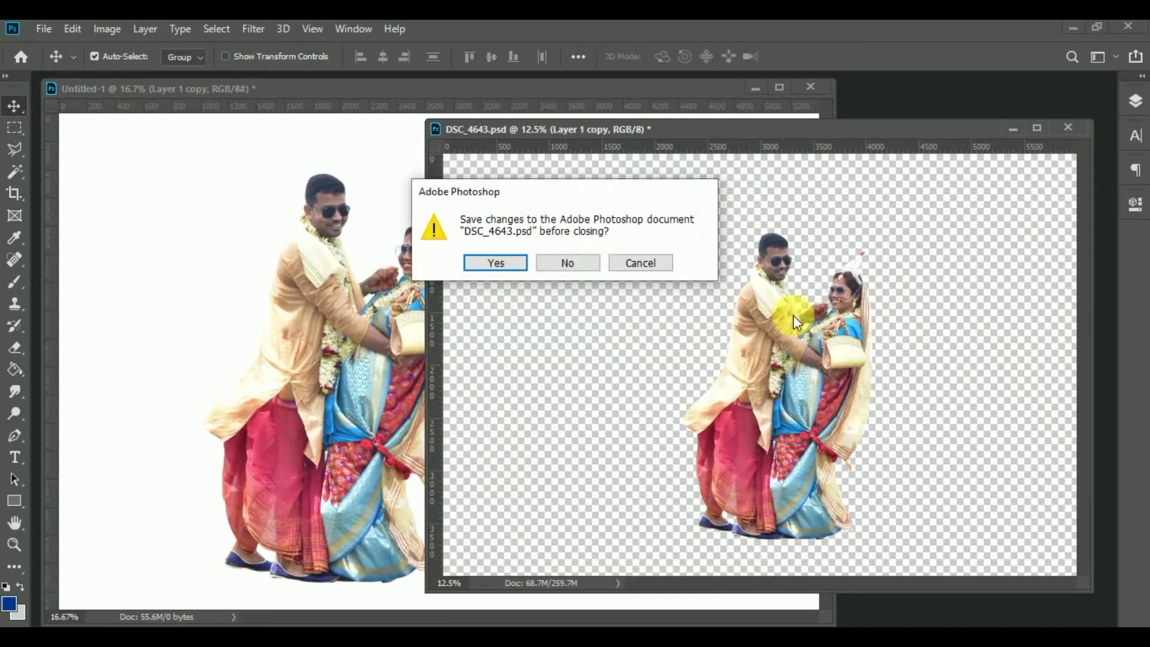
{"action": "left_click", "coordinate": [567, 263]}
Dock the new document's window and place the couple near the centre of the canvas at their current size
{"action": "left_click_drag", "start_coordinate": [518, 88], "coordinate": [570, 71]}
{"action": "left_click_drag", "start_coordinate": [538, 354], "coordinate": [624, 408]}
{"action": "key", "text": "ctrl+t"}
{"action": "double_click", "coordinate": [677, 417]}
Hide the white Background layer so only the couple cutout shows over transparency
{"action": "left_click", "coordinate": [1136, 101]}
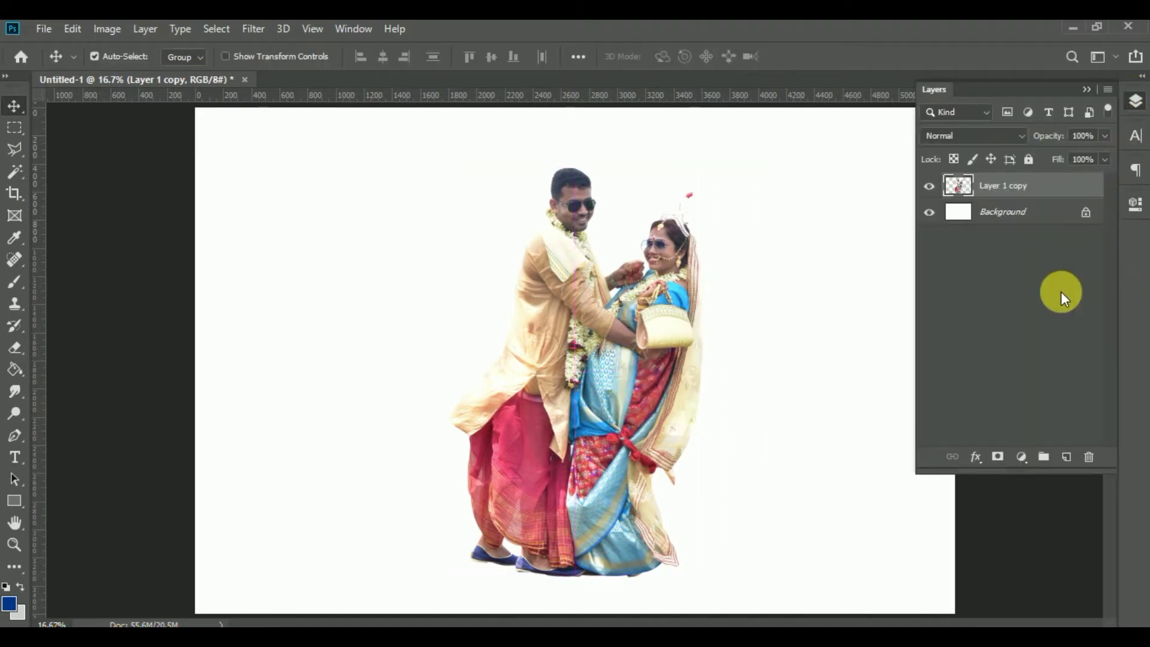
{"action": "left_click", "coordinate": [929, 211]}
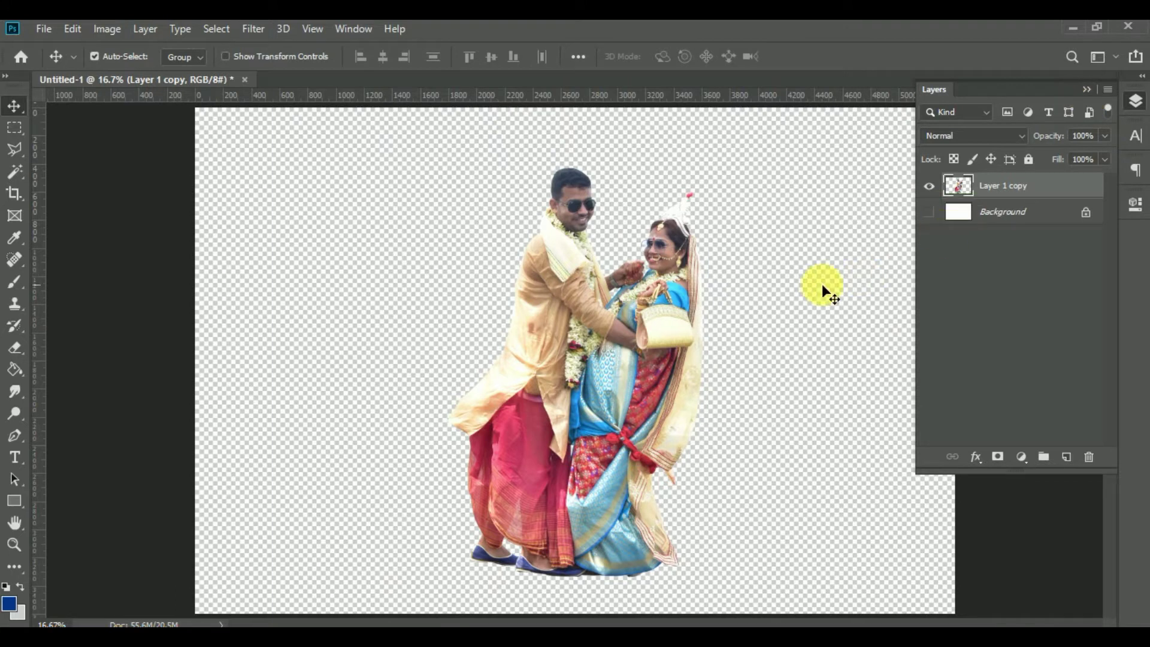
{"action": "left_click", "coordinate": [1087, 88]}
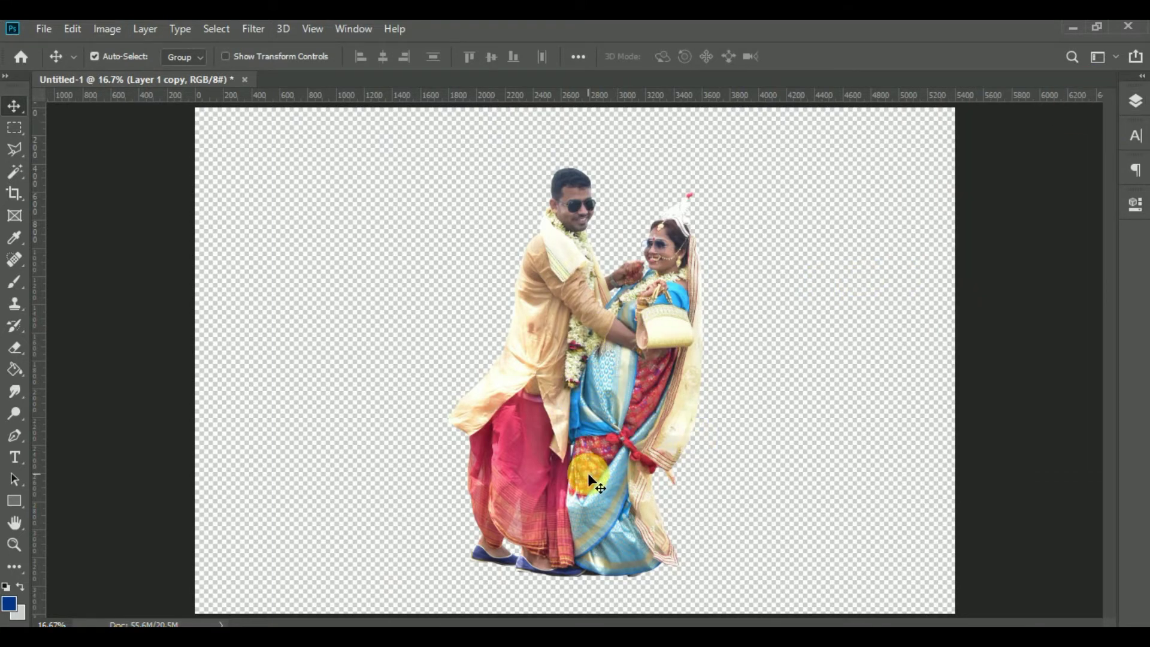
Apply the Camera Raw Filter to the couple layer with slightly increased contrast and an adjusted tone curve
{"action": "scroll", "coordinate": [589, 473], "scroll_direction": "up", "scroll_amount": 2}
{"action": "left_click_drag", "start_coordinate": [713, 254], "coordinate": [720, 374]}
{"action": "scroll", "coordinate": [719, 378], "scroll_direction": "down", "scroll_amount": 2}
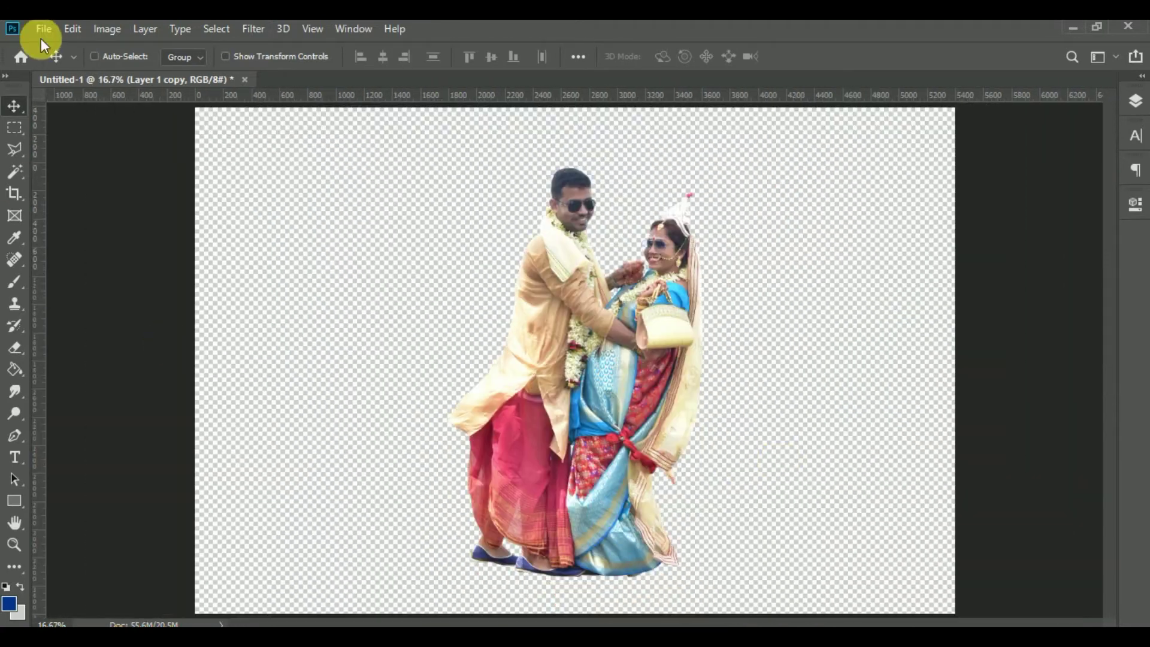
{"action": "left_click", "coordinate": [250, 28]}
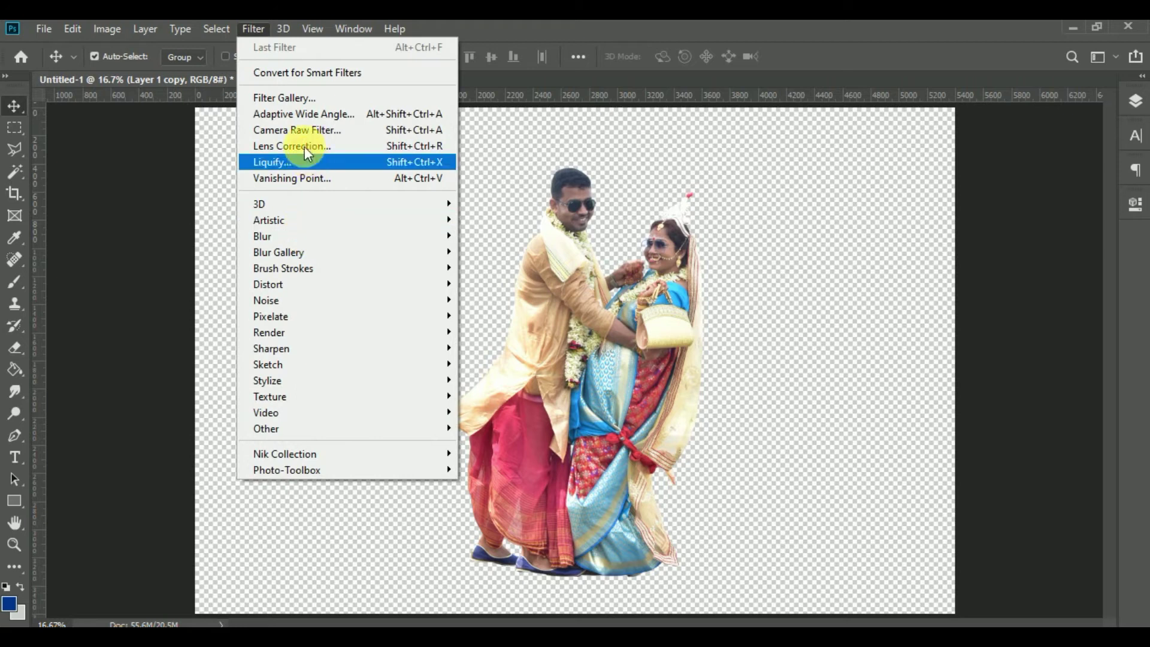
{"action": "left_click", "coordinate": [335, 135]}
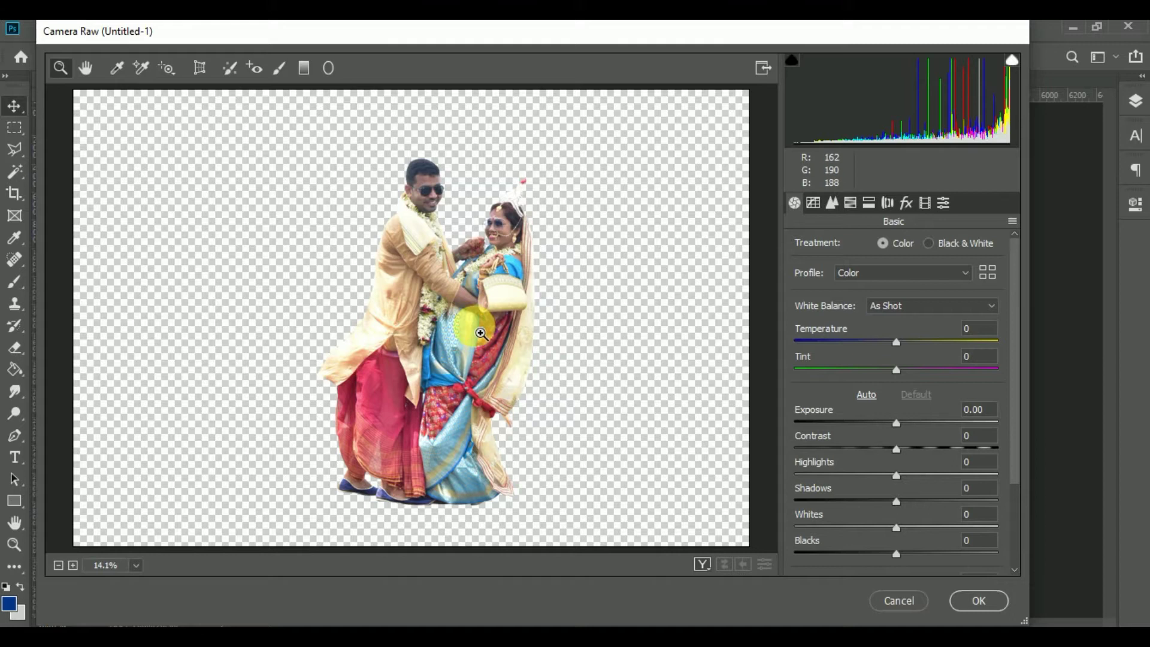
{"action": "left_click", "coordinate": [901, 423]}
{"action": "left_click_drag", "start_coordinate": [894, 450], "coordinate": [911, 447]}
{"action": "left_click", "coordinate": [813, 203]}
{"action": "left_click_drag", "start_coordinate": [900, 514], "coordinate": [869, 502]}
{"action": "left_click", "coordinate": [833, 203]}
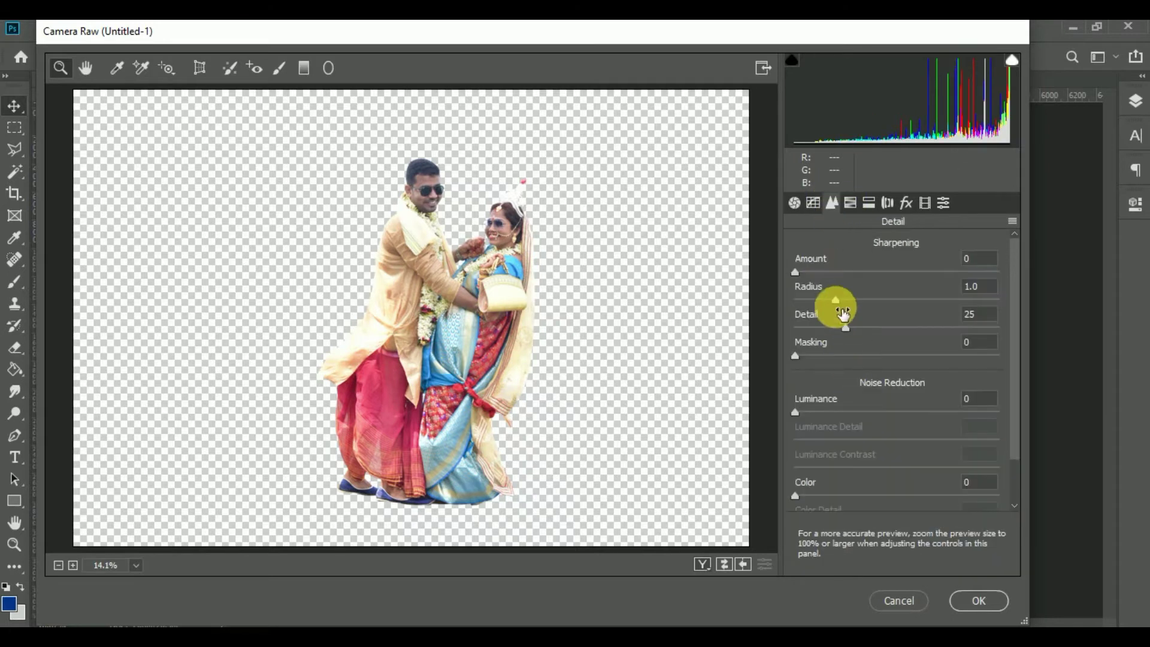
{"action": "left_click", "coordinate": [976, 600]}
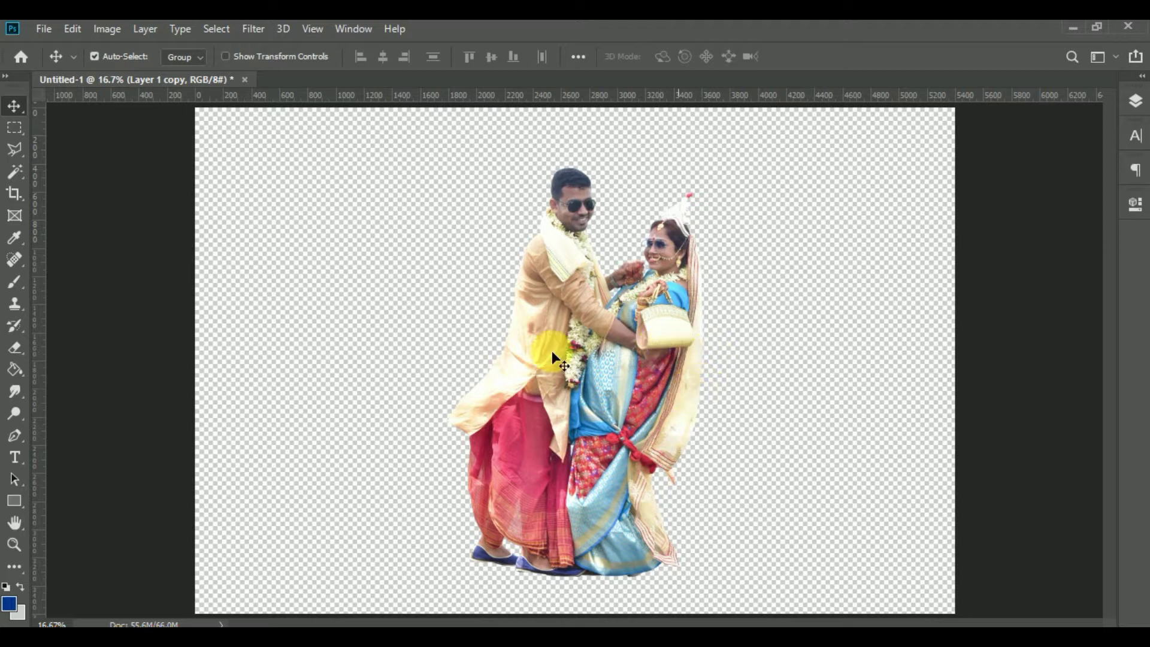
Start a Shadows/Highlights adjustment on the couple layer and set the Shadows amount to 25%
{"action": "left_click", "coordinate": [81, 28]}
{"action": "left_click", "coordinate": [350, 131]}
{"action": "left_click", "coordinate": [111, 29]}
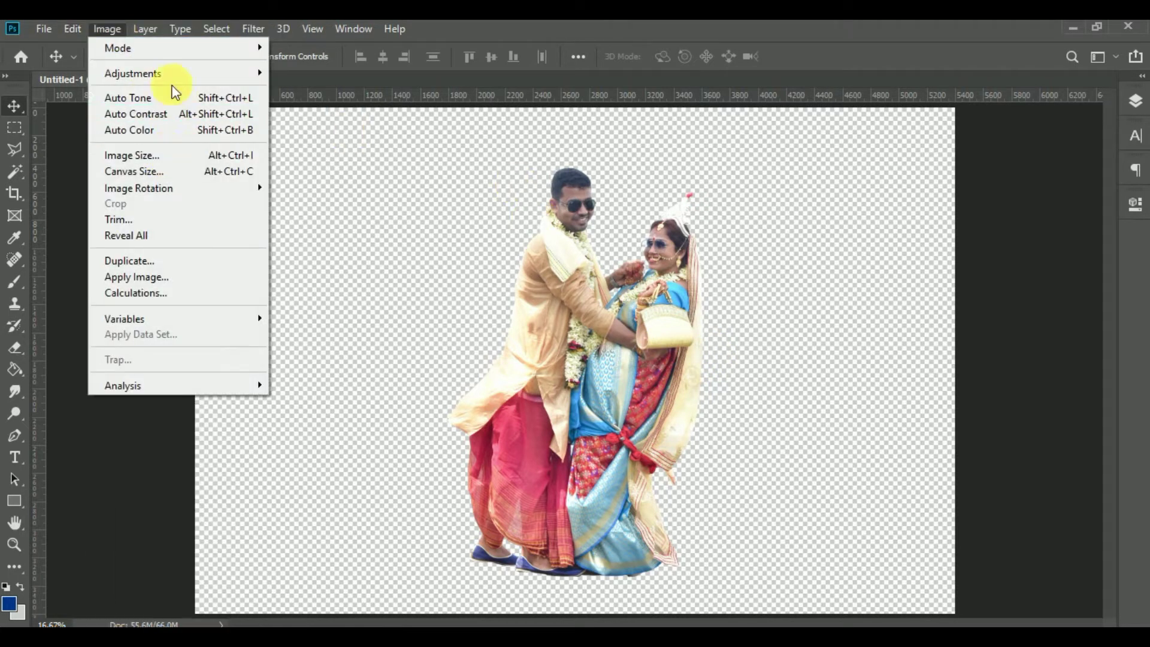
{"action": "mouse_move", "coordinate": [167, 72]}
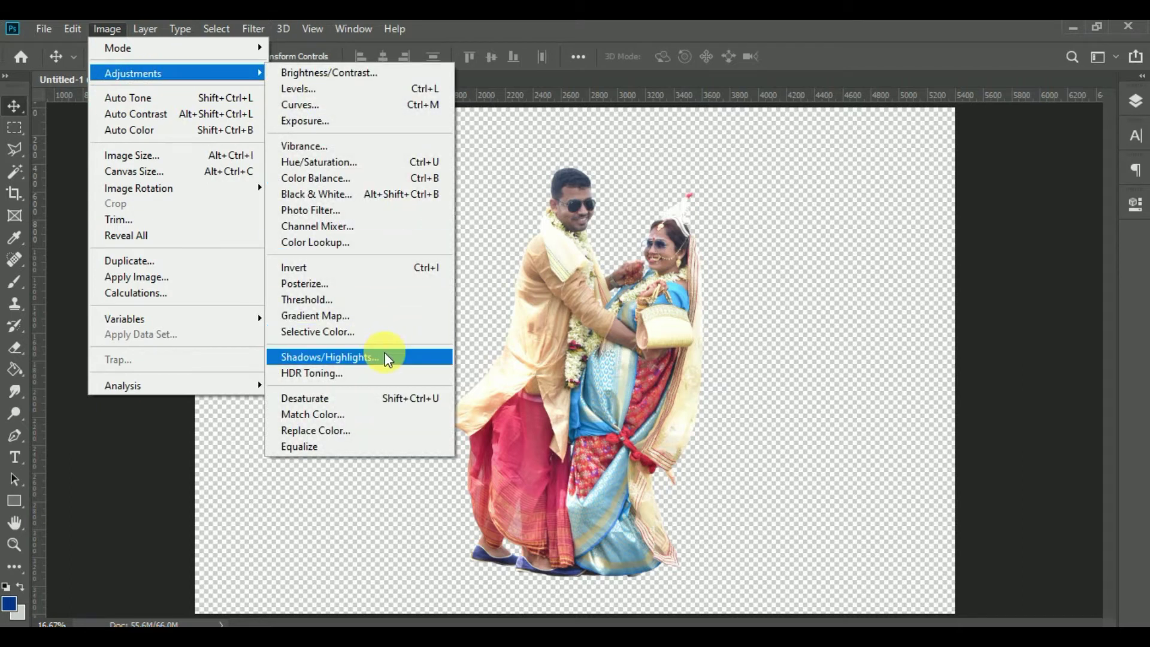
{"action": "left_click", "coordinate": [385, 358]}
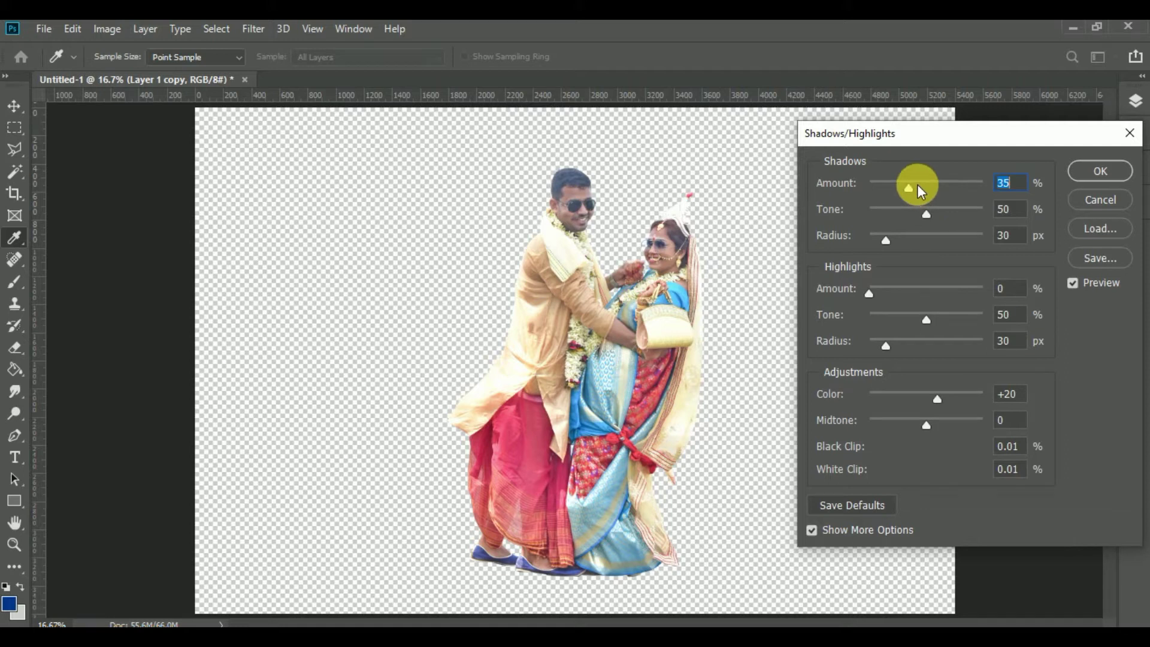
{"action": "left_click", "coordinate": [914, 184]}
{"action": "left_click_drag", "start_coordinate": [922, 185], "coordinate": [897, 190]}
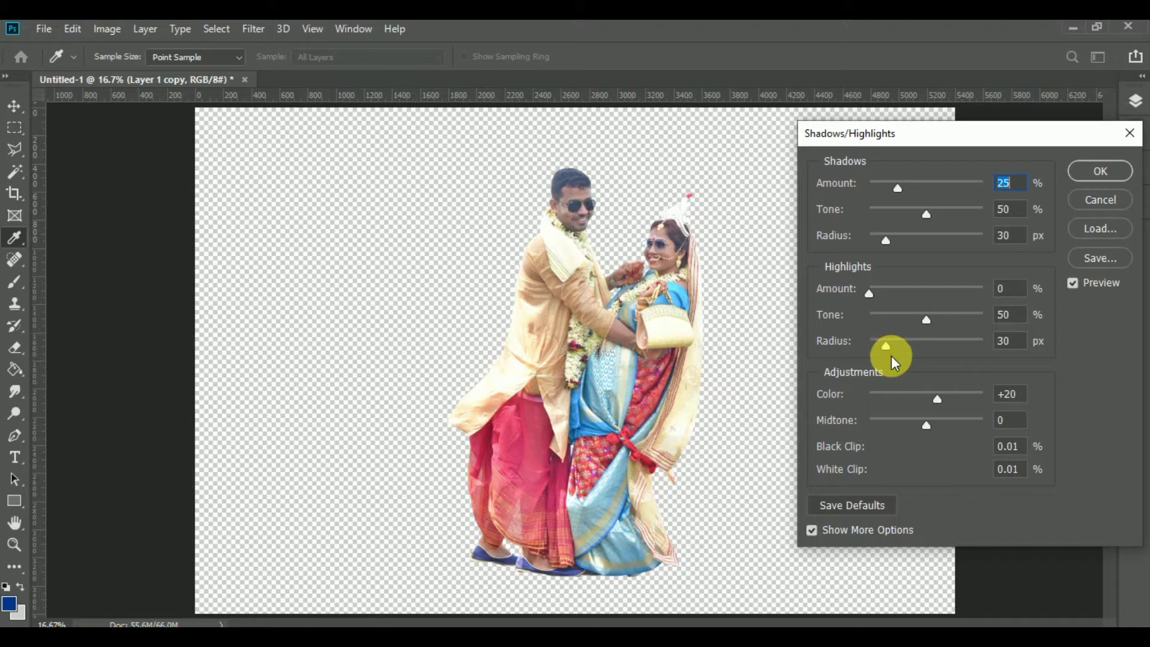
Set the Highlights amount to 2% with the extended options shown, and apply the Shadows/Highlights adjustment
{"action": "left_click", "coordinate": [812, 531]}
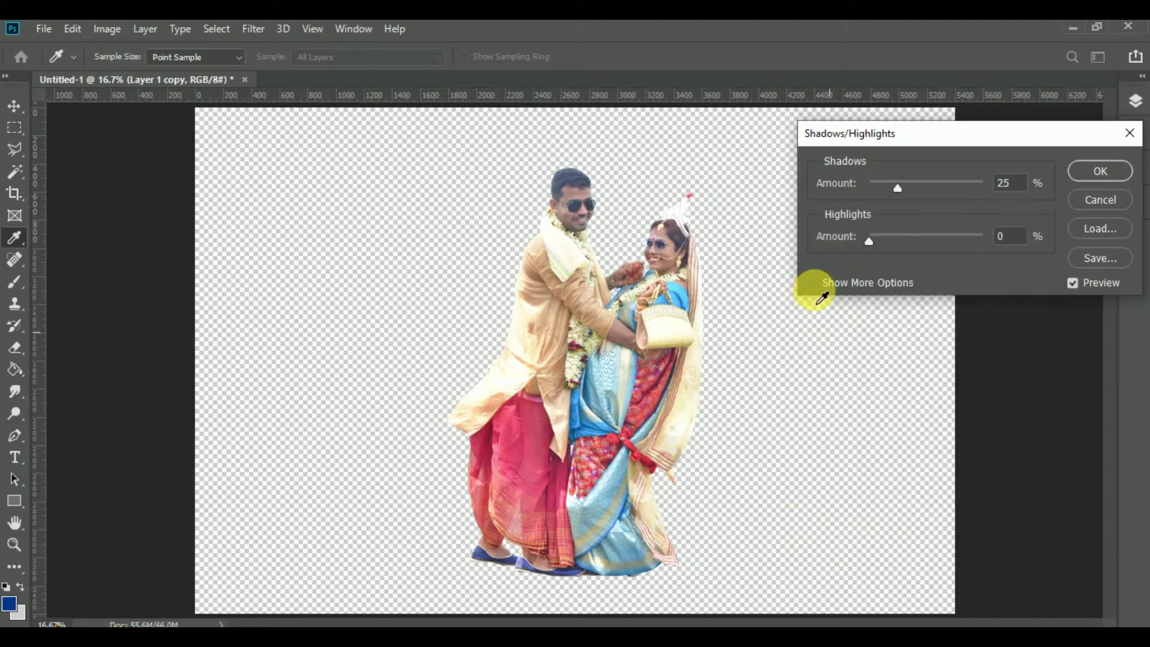
{"action": "left_click", "coordinate": [813, 284]}
{"action": "mouse_move", "coordinate": [891, 293]}
{"action": "left_mouse_down"}
{"action": "mouse_move", "coordinate": [911, 295]}
{"action": "mouse_move", "coordinate": [855, 300]}
{"action": "mouse_move", "coordinate": [893, 303]}
{"action": "mouse_move", "coordinate": [880, 314]}
{"action": "mouse_move", "coordinate": [876, 305]}
{"action": "left_mouse_up"}
{"action": "type", "text": "0"}
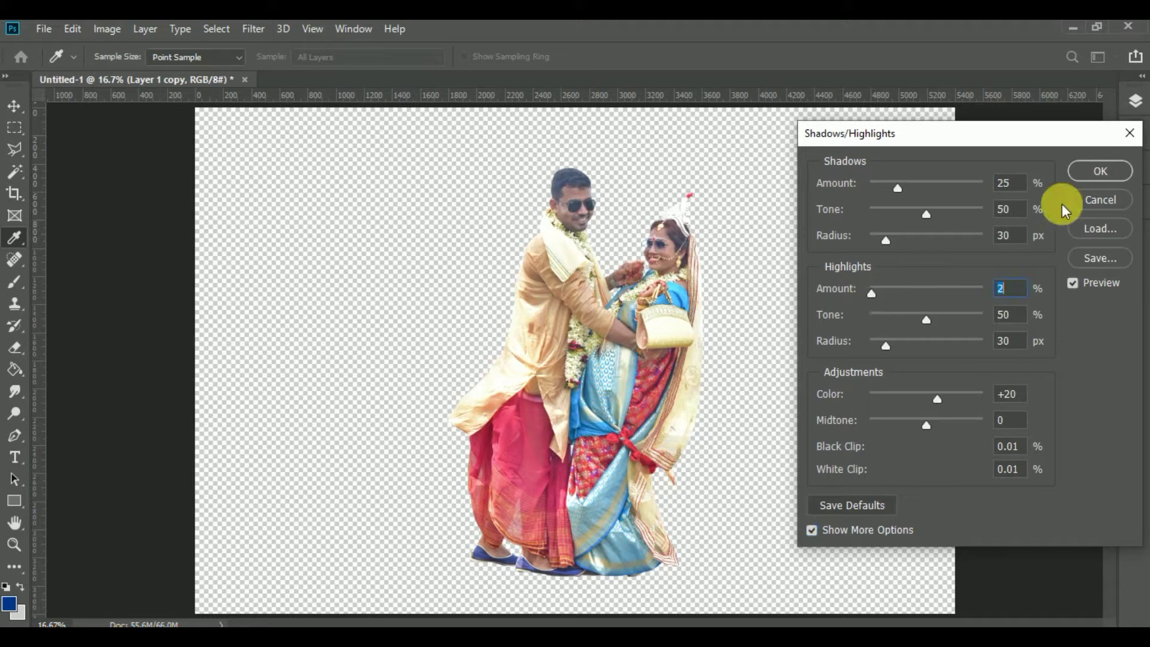
{"action": "left_click", "coordinate": [1100, 171]}
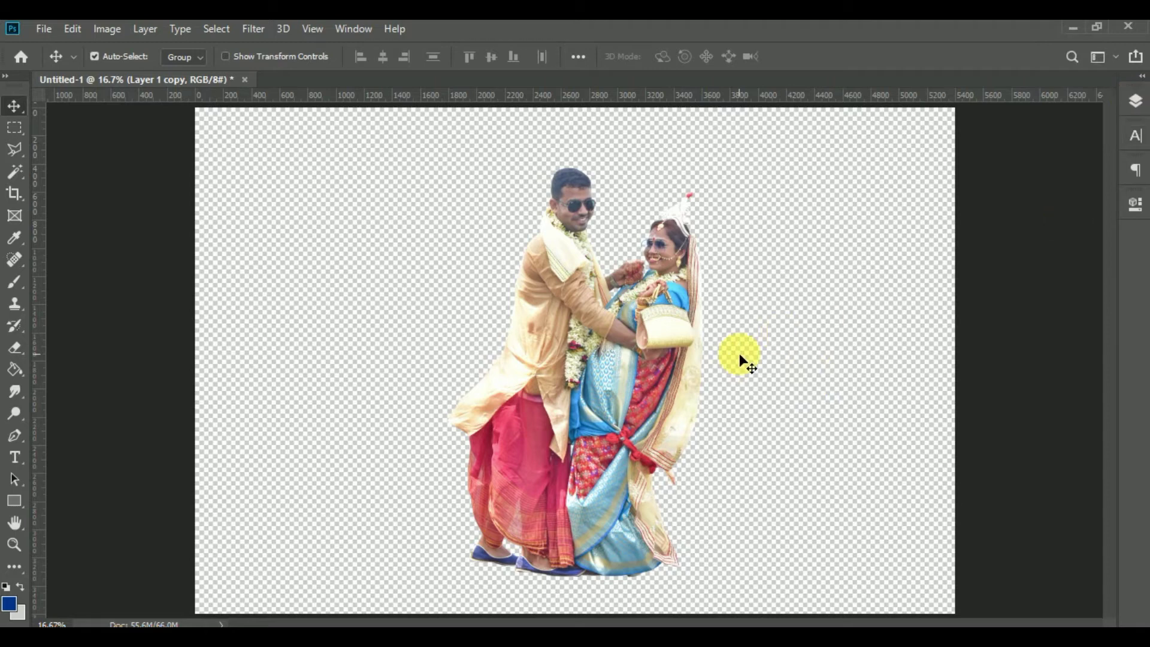
Select the man's face, from ear and hairline to chin, using the Polygonal Lasso with a 20 px feather
{"action": "key", "text": "ctrl+plus"}
{"action": "key", "text": "ctrl+plus"}
{"action": "key", "text": "ctrl+plus"}
{"action": "left_click_drag", "start_coordinate": [616, 182], "coordinate": [542, 138]}
{"action": "left_click_drag", "start_coordinate": [587, 509], "coordinate": [538, 444]}
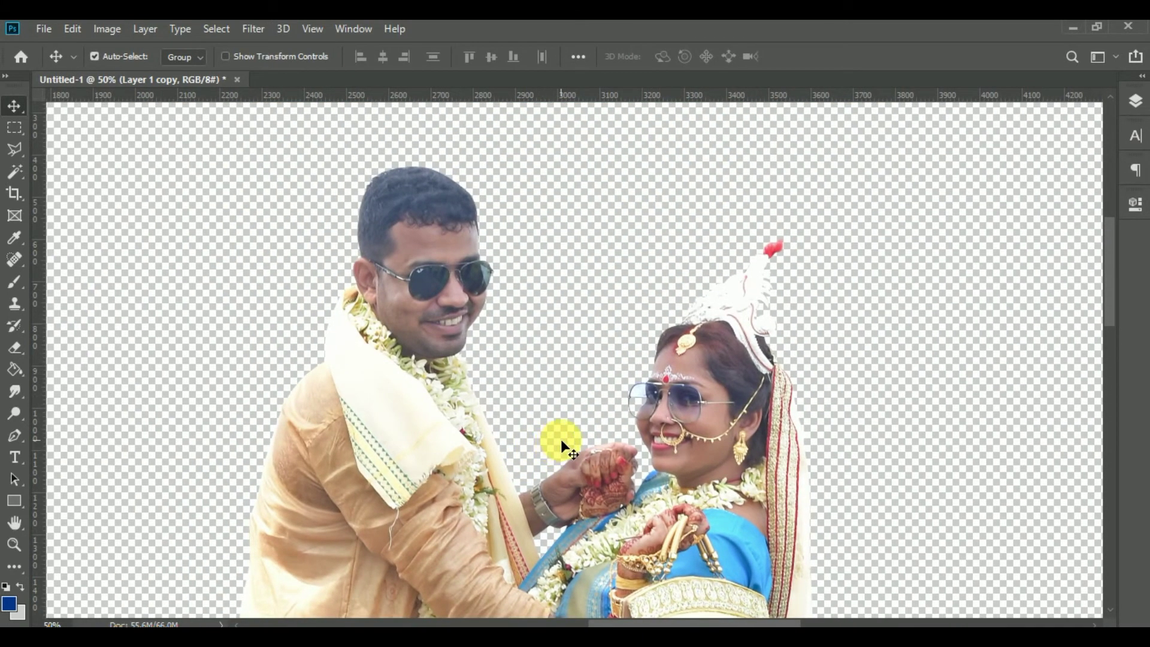
{"action": "key", "text": "ctrl+plus"}
{"action": "key", "text": "ctrl+plus"}
{"action": "key", "text": "ctrl+plus"}
{"action": "left_click_drag", "start_coordinate": [243, 275], "coordinate": [831, 492]}
{"action": "key", "text": "ctrl+minus"}
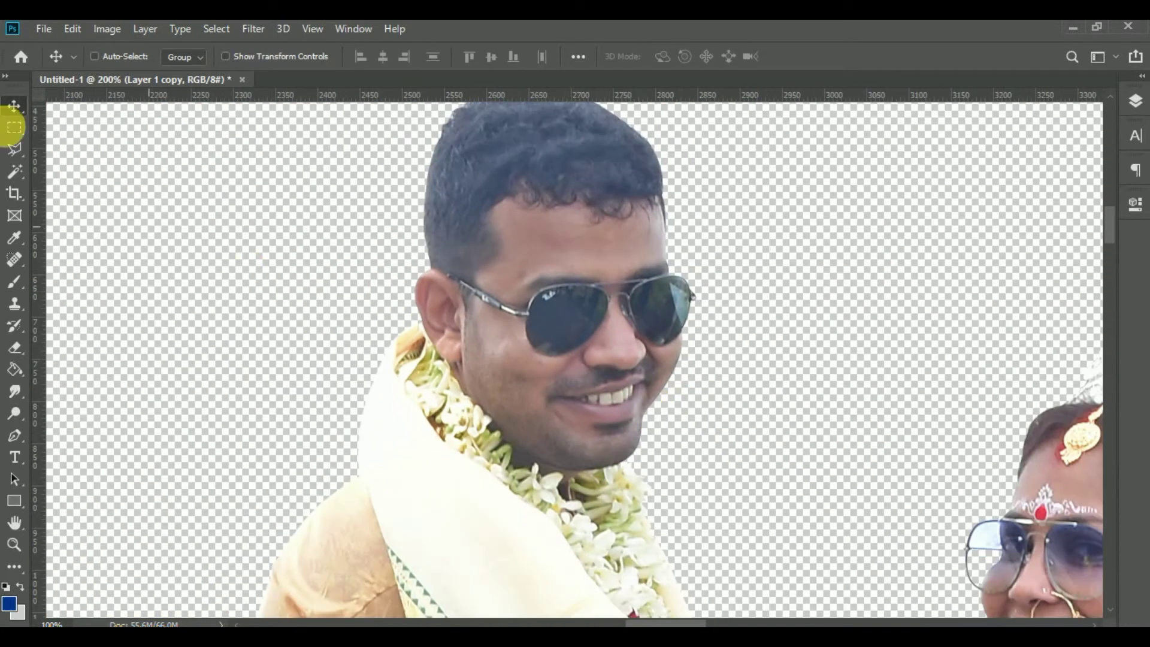
{"action": "left_click", "coordinate": [15, 156]}
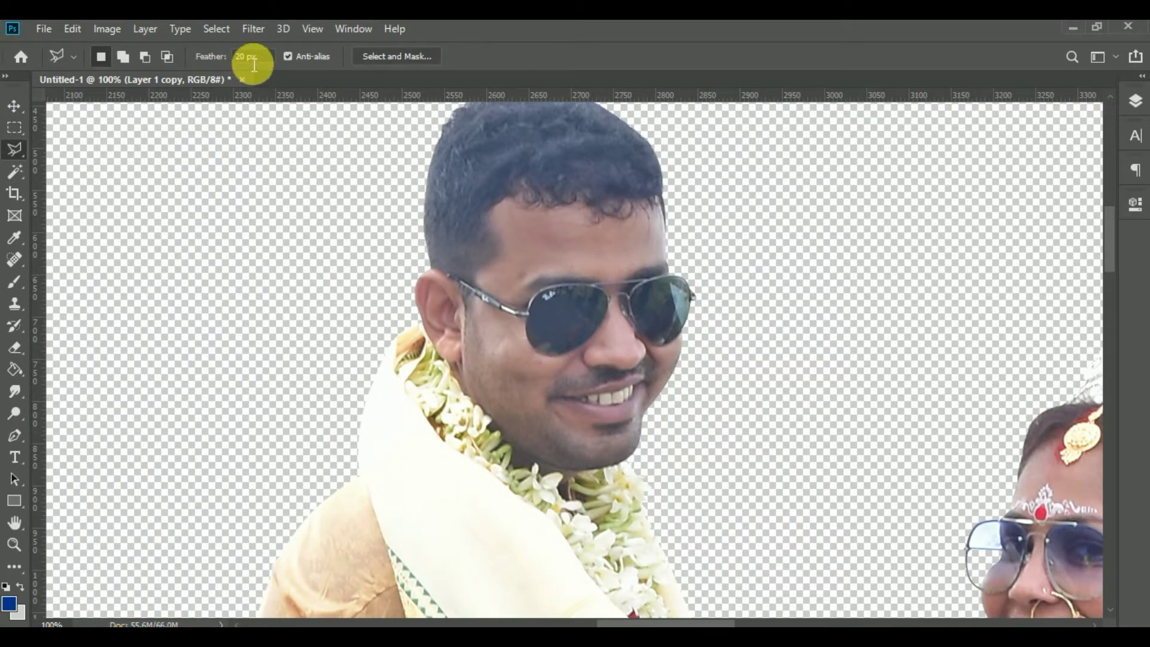
{"action": "left_click", "coordinate": [477, 386]}
{"action": "left_click", "coordinate": [449, 346]}
{"action": "left_click", "coordinate": [430, 311]}
{"action": "left_click", "coordinate": [444, 294]}
{"action": "left_click", "coordinate": [459, 305]}
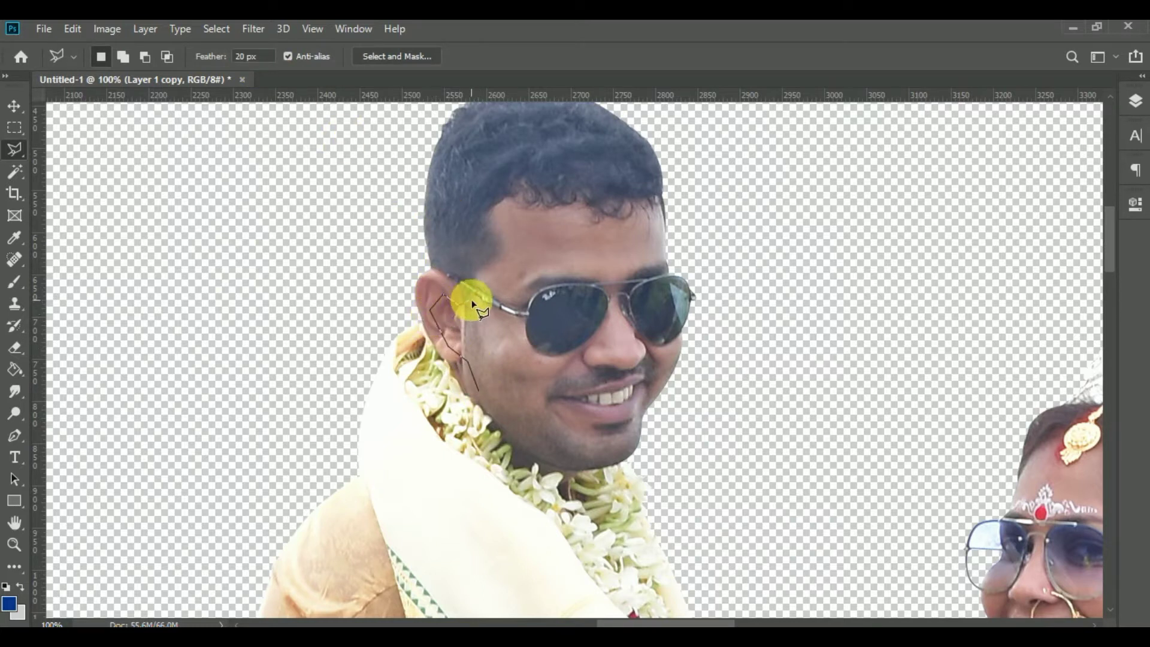
{"action": "left_click", "coordinate": [475, 298]}
{"action": "left_click", "coordinate": [479, 278]}
{"action": "left_click", "coordinate": [514, 265]}
{"action": "left_click", "coordinate": [519, 243]}
{"action": "left_click", "coordinate": [508, 213]}
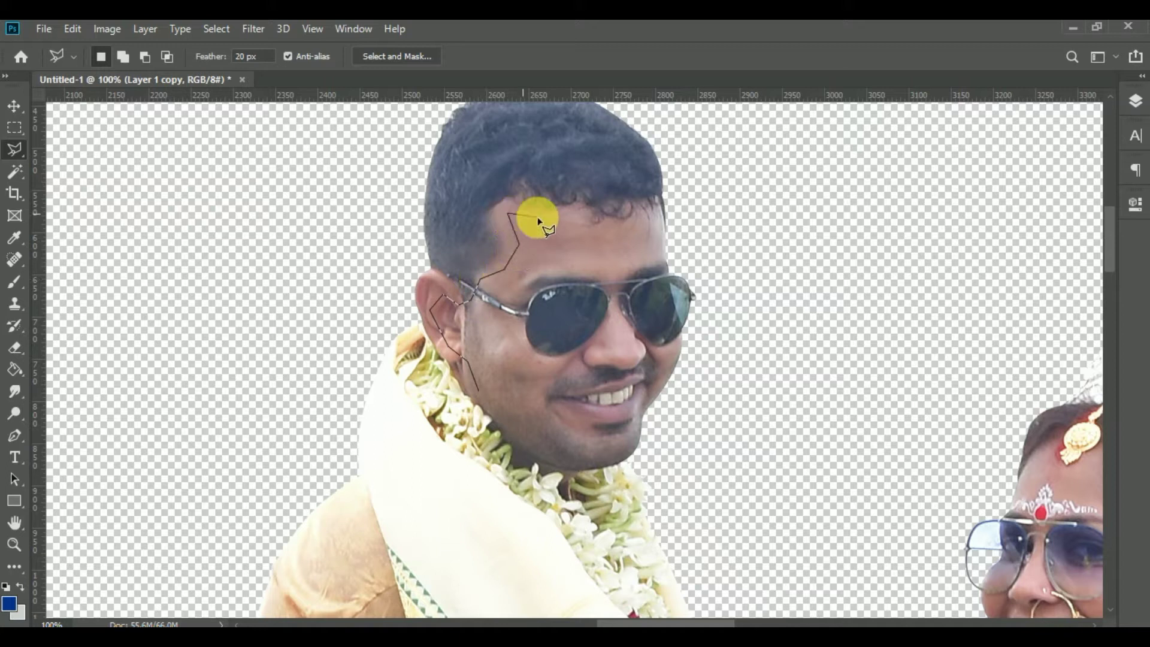
{"action": "left_click", "coordinate": [600, 220]}
{"action": "left_click", "coordinate": [651, 218]}
{"action": "left_click", "coordinate": [663, 232]}
{"action": "left_click", "coordinate": [656, 247]}
{"action": "left_click", "coordinate": [665, 265]}
{"action": "left_click", "coordinate": [667, 273]}
{"action": "left_click", "coordinate": [677, 333]}
{"action": "left_click", "coordinate": [660, 369]}
{"action": "left_click", "coordinate": [652, 399]}
{"action": "left_click", "coordinate": [638, 433]}
{"action": "left_click", "coordinate": [621, 450]}
{"action": "left_click", "coordinate": [590, 461]}
{"action": "left_click", "coordinate": [510, 435]}
{"action": "double_click", "coordinate": [491, 403]}
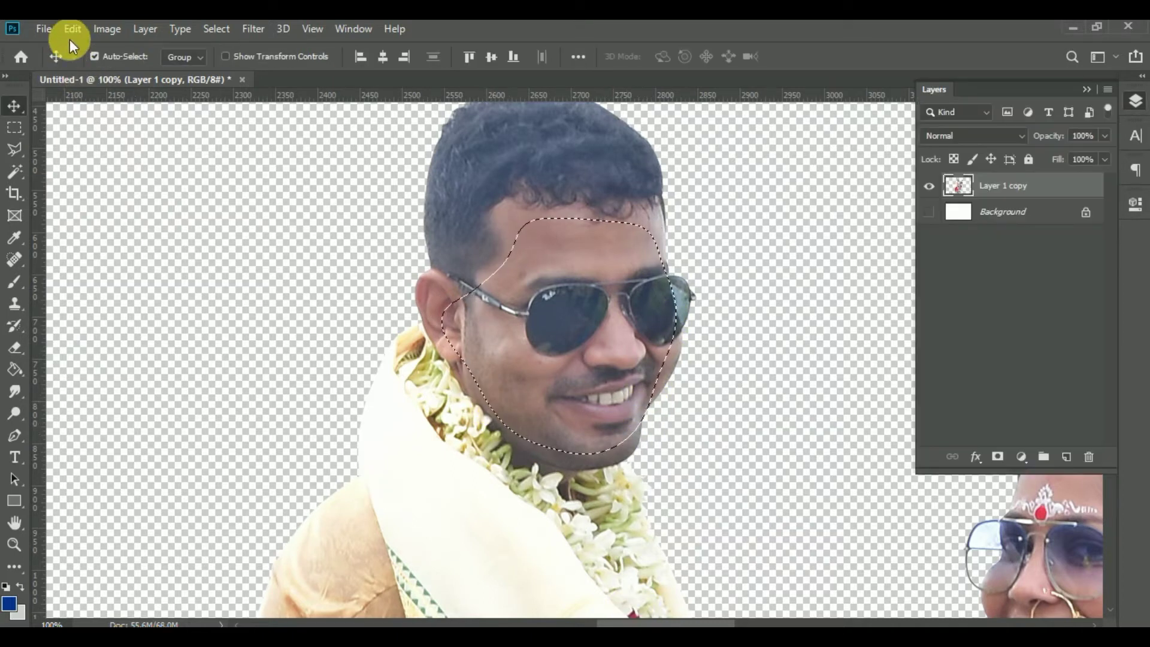
Paste a copy of the selected face onto a new layer and align it over the man's original face
{"action": "left_click", "coordinate": [72, 31]}
{"action": "left_click", "coordinate": [146, 173]}
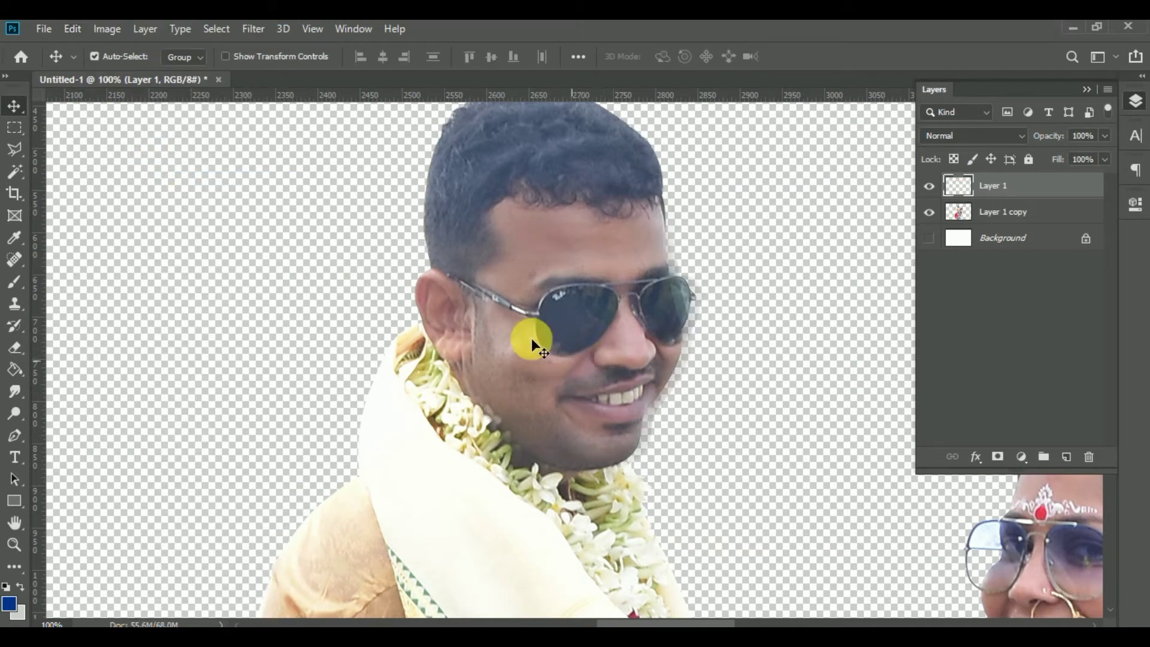
{"action": "key", "text": "ctrl+plus"}
{"action": "mouse_move", "coordinate": [512, 345]}
{"action": "left_mouse_down"}
{"action": "mouse_move", "coordinate": [488, 336]}
{"action": "mouse_move", "coordinate": [491, 344]}
{"action": "left_mouse_up"}
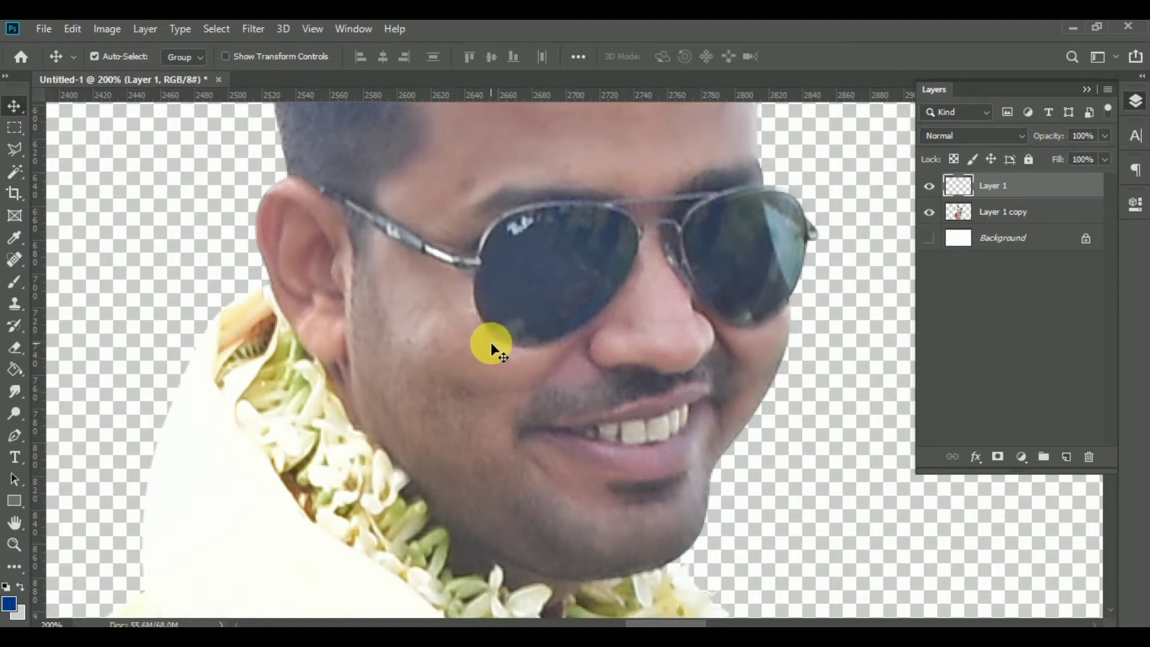
{"action": "key", "text": "Down"}
{"action": "key", "text": "Right"}
{"action": "key", "text": "Right"}
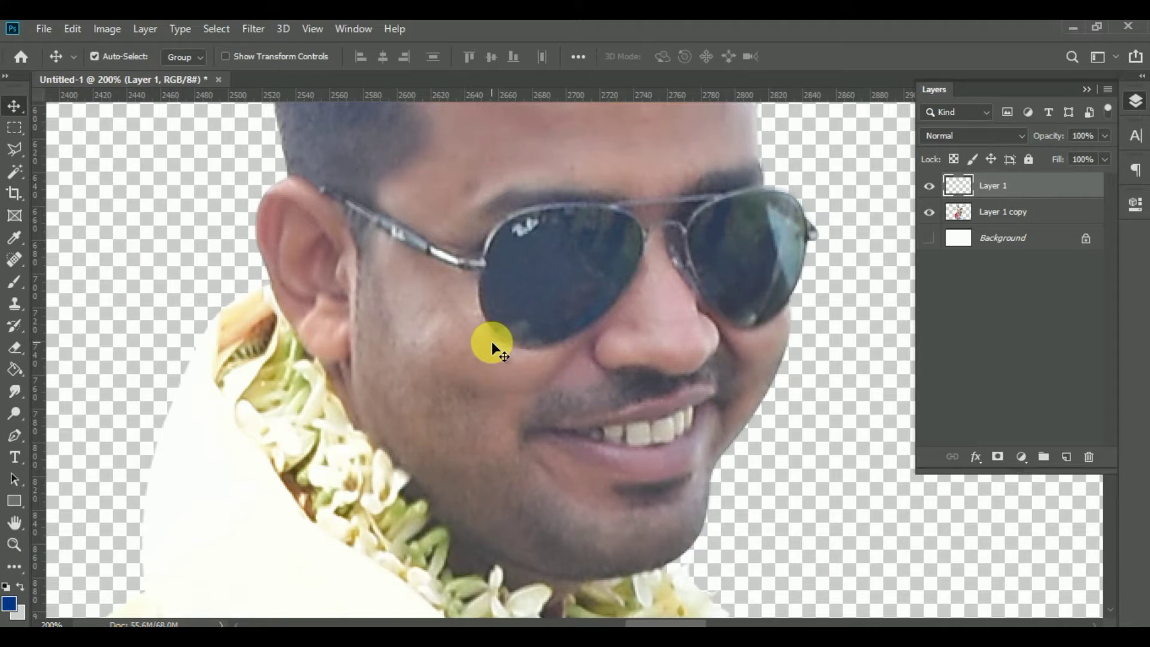
Toggle the pasted face layer's visibility repeatedly to check its alignment with the original face beneath
{"action": "left_click", "coordinate": [931, 187]}
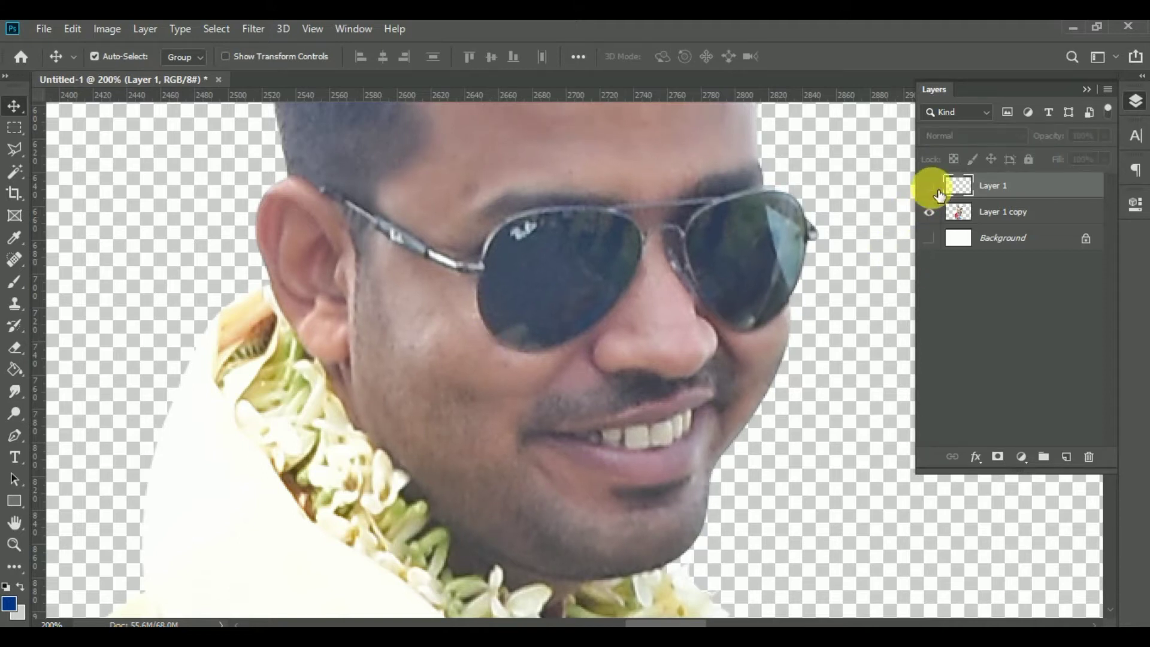
{"action": "left_click", "coordinate": [929, 186]}
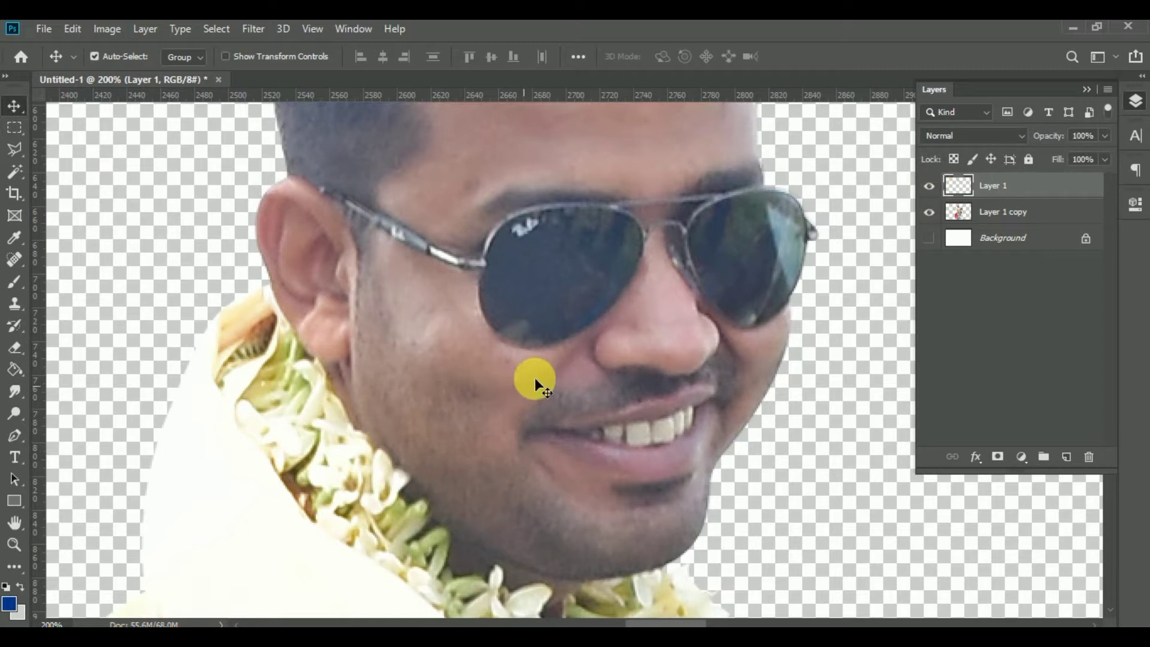
{"action": "left_click", "coordinate": [930, 186]}
{"action": "left_click", "coordinate": [929, 186]}
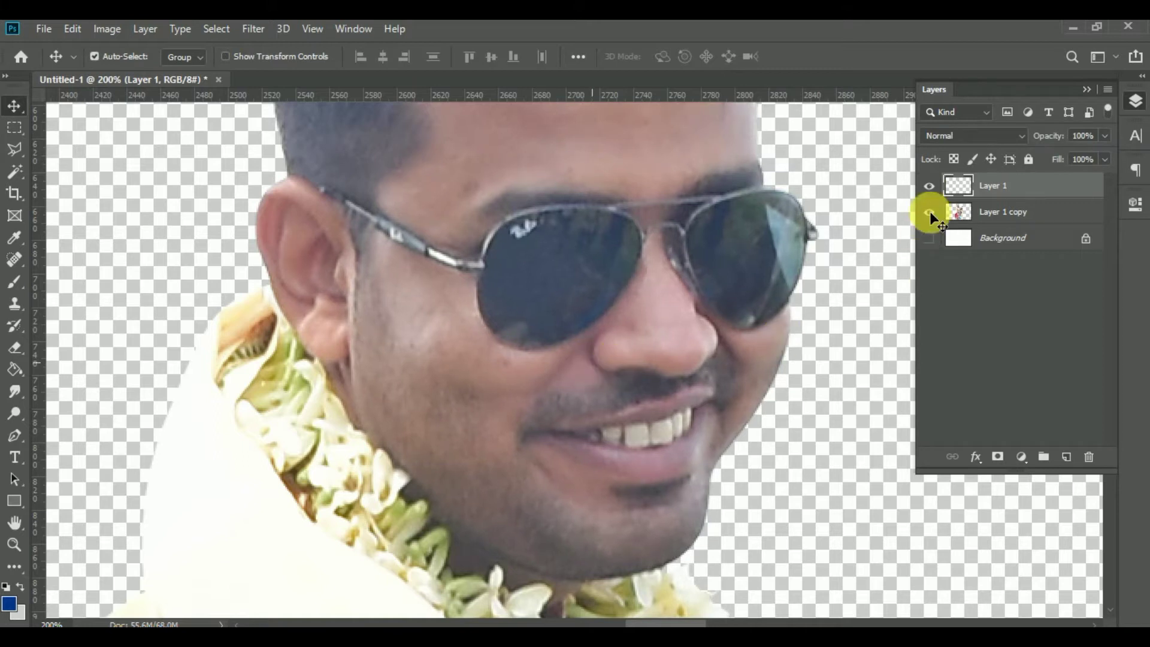
{"action": "left_click", "coordinate": [931, 188]}
{"action": "left_click", "coordinate": [930, 188]}
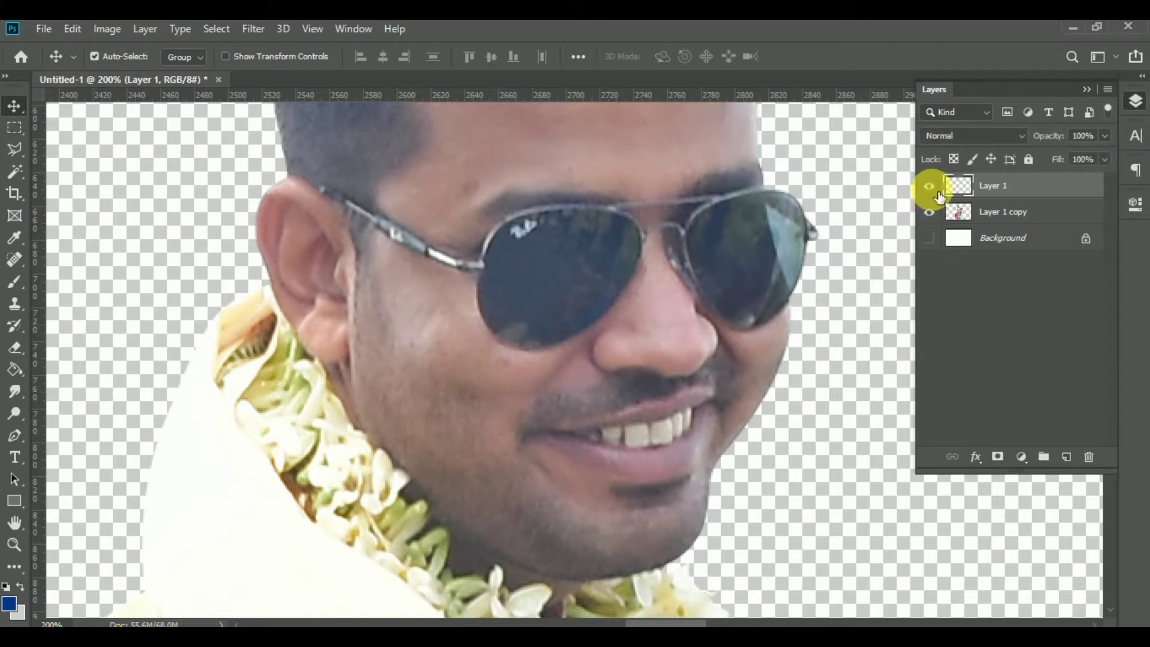
{"action": "left_click", "coordinate": [930, 188]}
{"action": "left_click", "coordinate": [931, 187]}
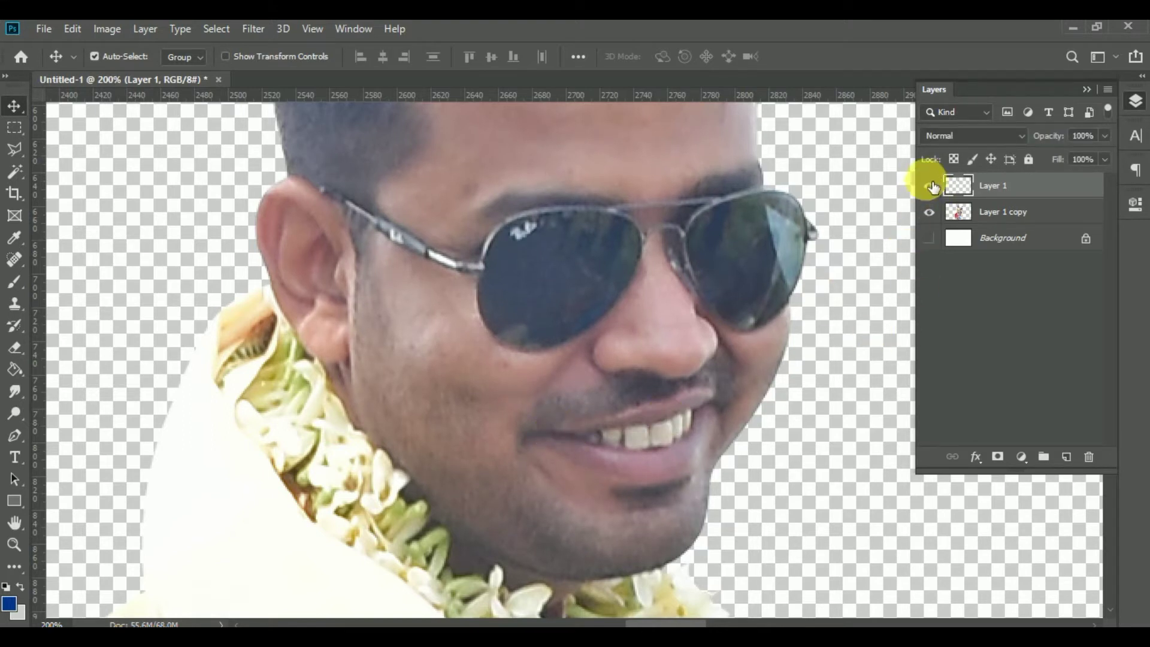
Brighten the man's face layer with Brightness/Contrast, using brightness 29 and contrast 4, and compare it with the original
{"action": "left_click", "coordinate": [933, 189]}
{"action": "left_click", "coordinate": [933, 188]}
{"action": "key", "text": "ctrl+minus"}
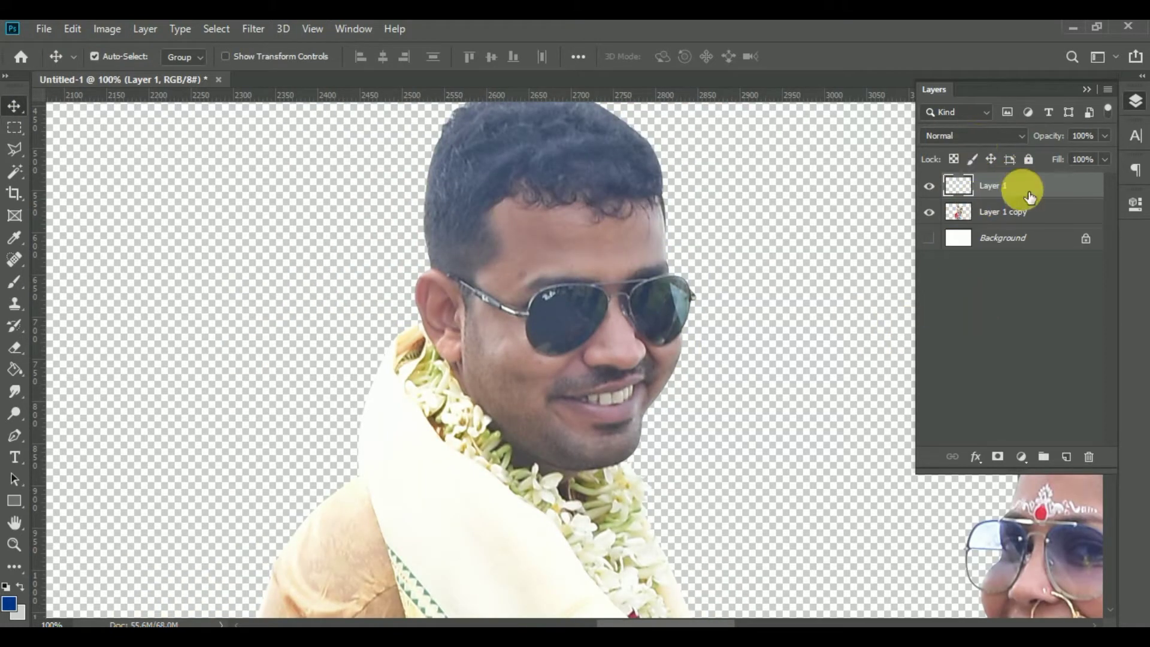
{"action": "left_click", "coordinate": [108, 30]}
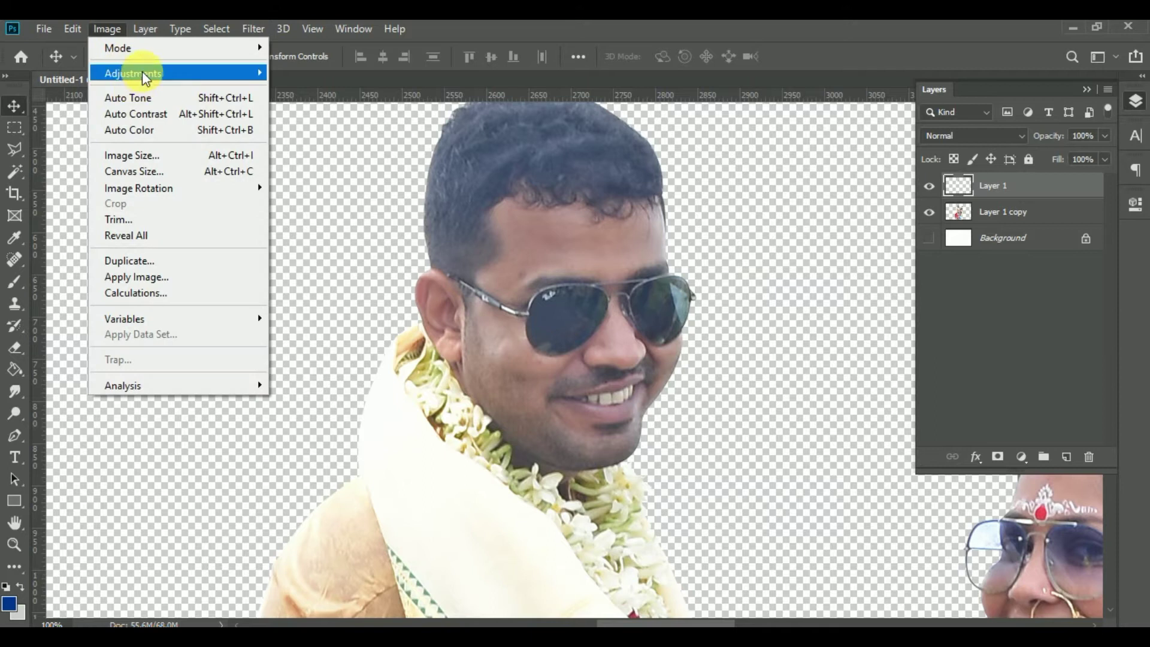
{"action": "mouse_move", "coordinate": [142, 72]}
{"action": "left_click", "coordinate": [365, 72]}
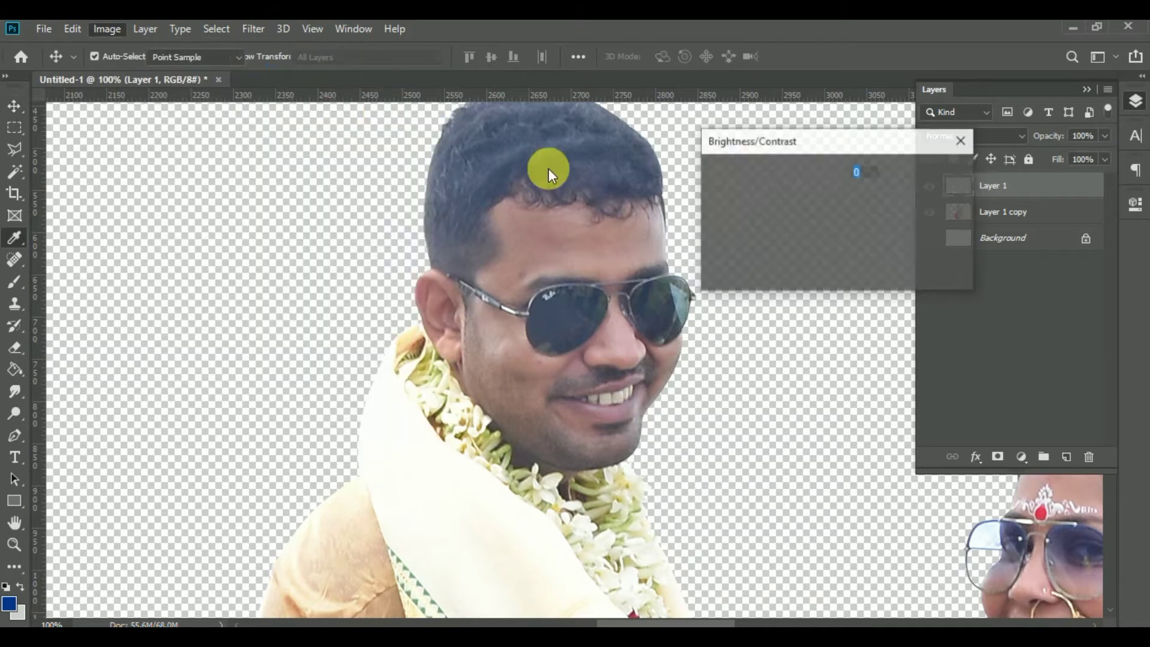
{"action": "left_click_drag", "start_coordinate": [803, 190], "coordinate": [814, 189]}
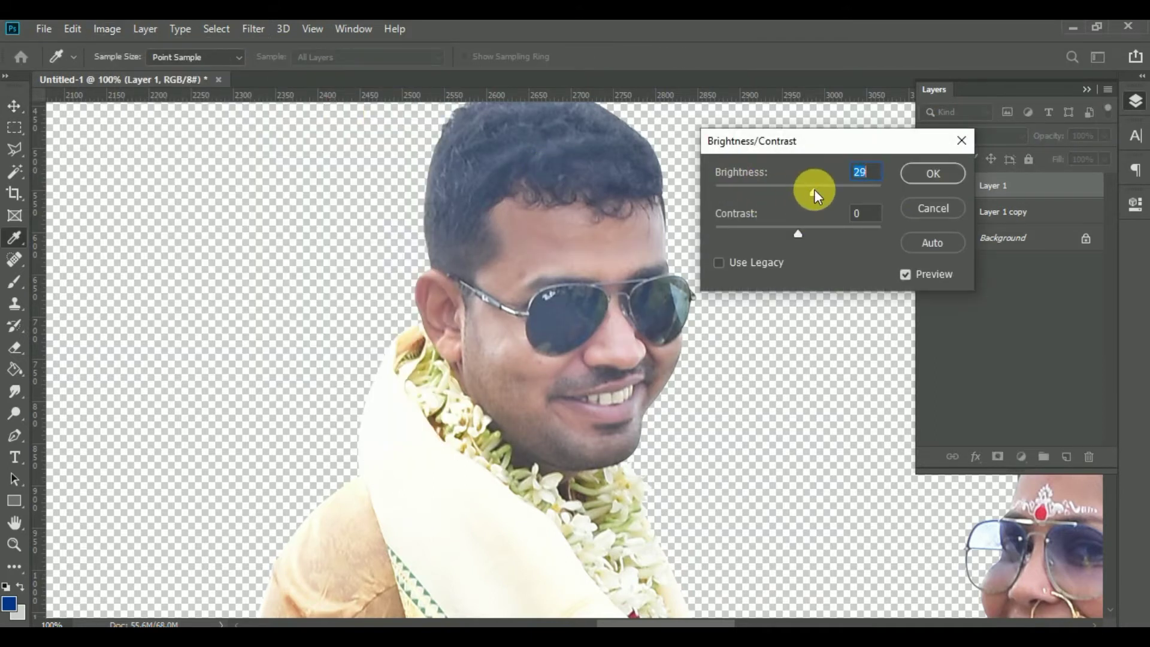
{"action": "left_click_drag", "start_coordinate": [804, 235], "coordinate": [801, 231]}
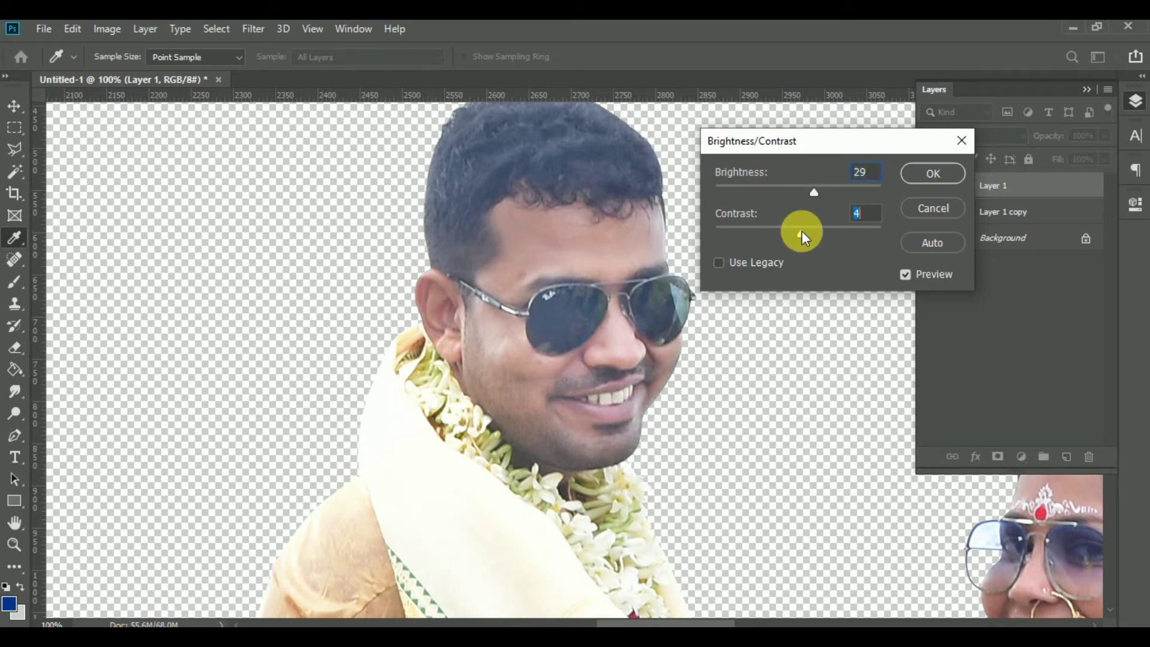
{"action": "left_click", "coordinate": [929, 174]}
{"action": "key", "text": "v"}
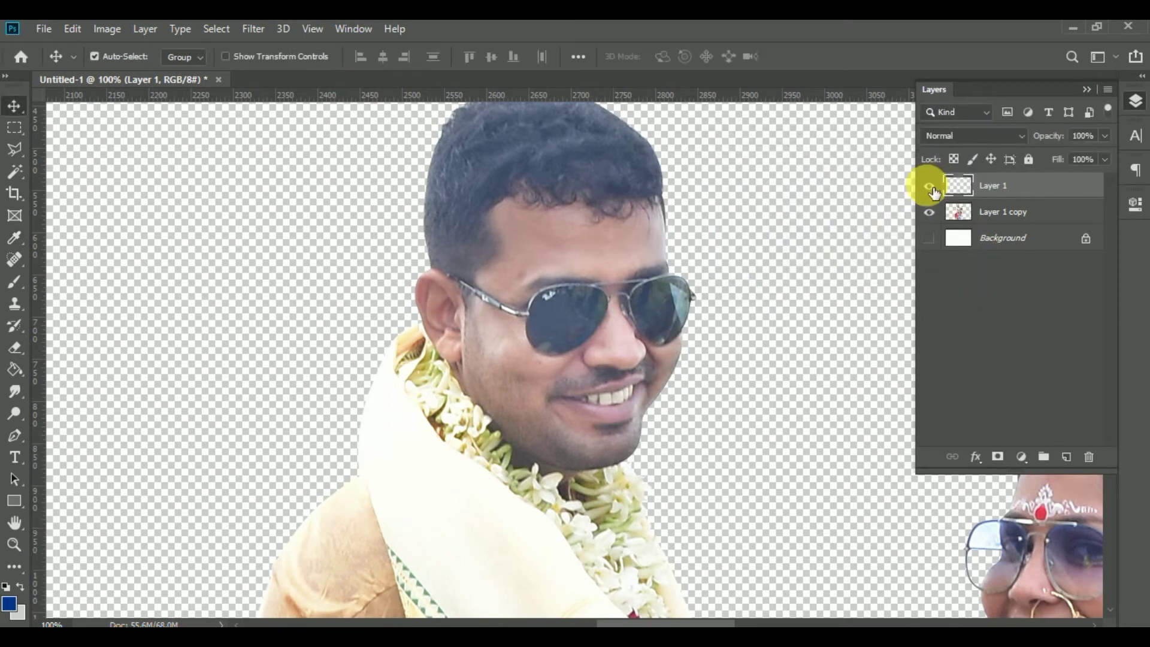
{"action": "left_click", "coordinate": [929, 186]}
{"action": "left_click", "coordinate": [930, 186]}
Smooth the man's face layer with a Smart Blur of radius 3.0, threshold 17.4, low quality and normal mode
{"action": "left_click", "coordinate": [254, 30]}
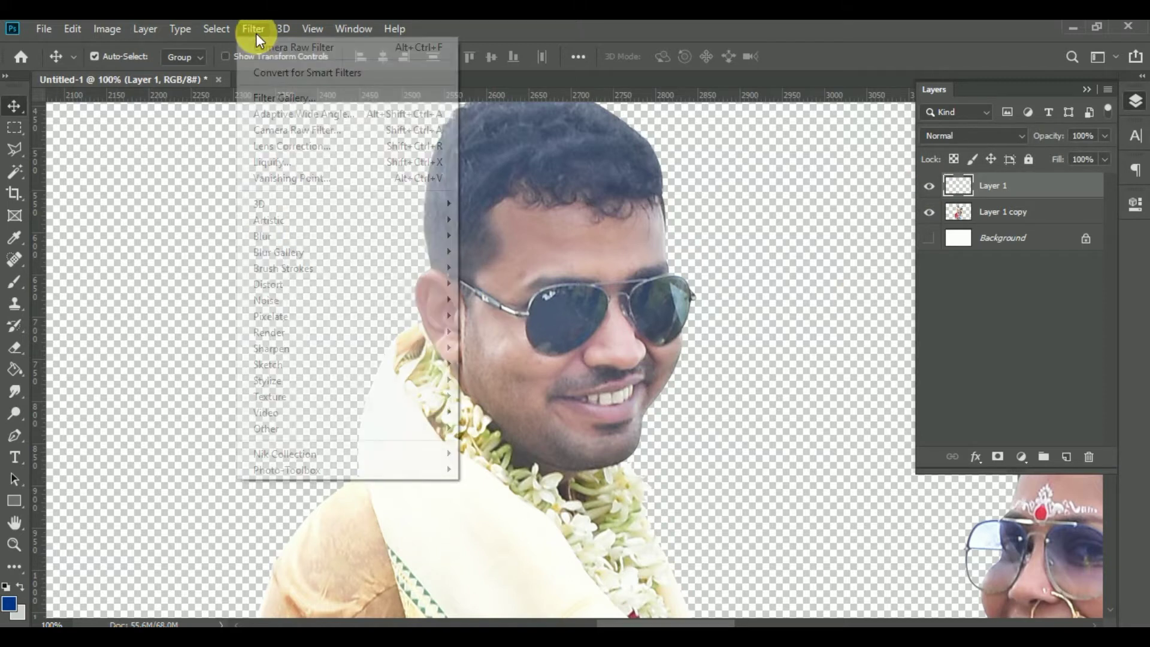
{"action": "mouse_move", "coordinate": [307, 229]}
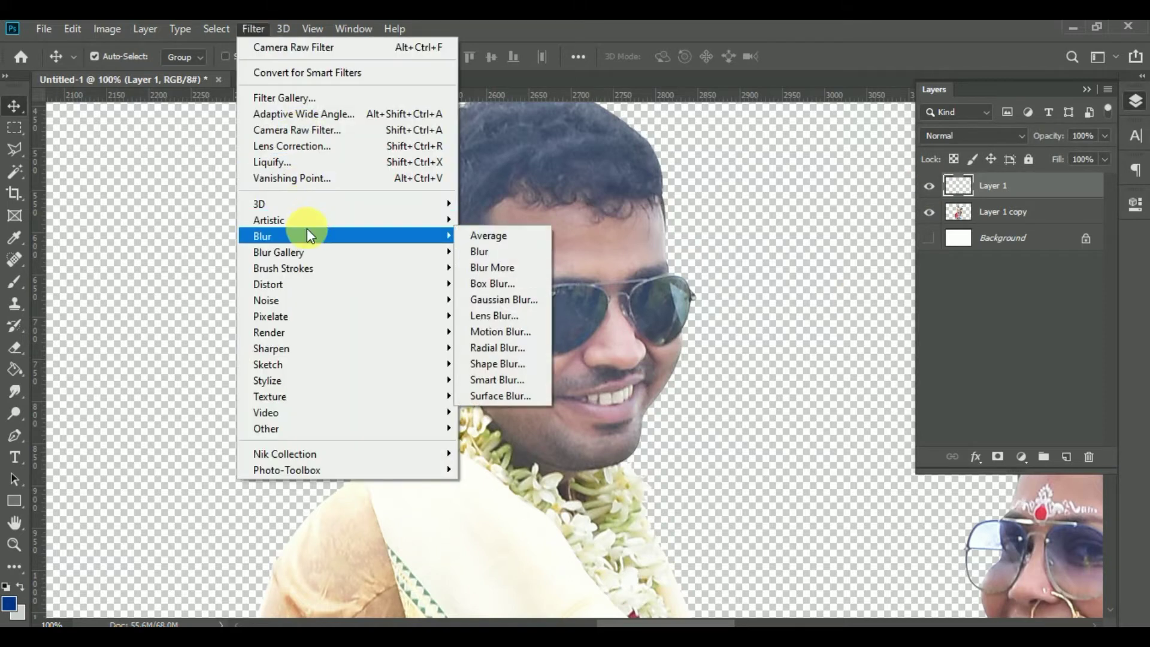
{"action": "left_click", "coordinate": [500, 381]}
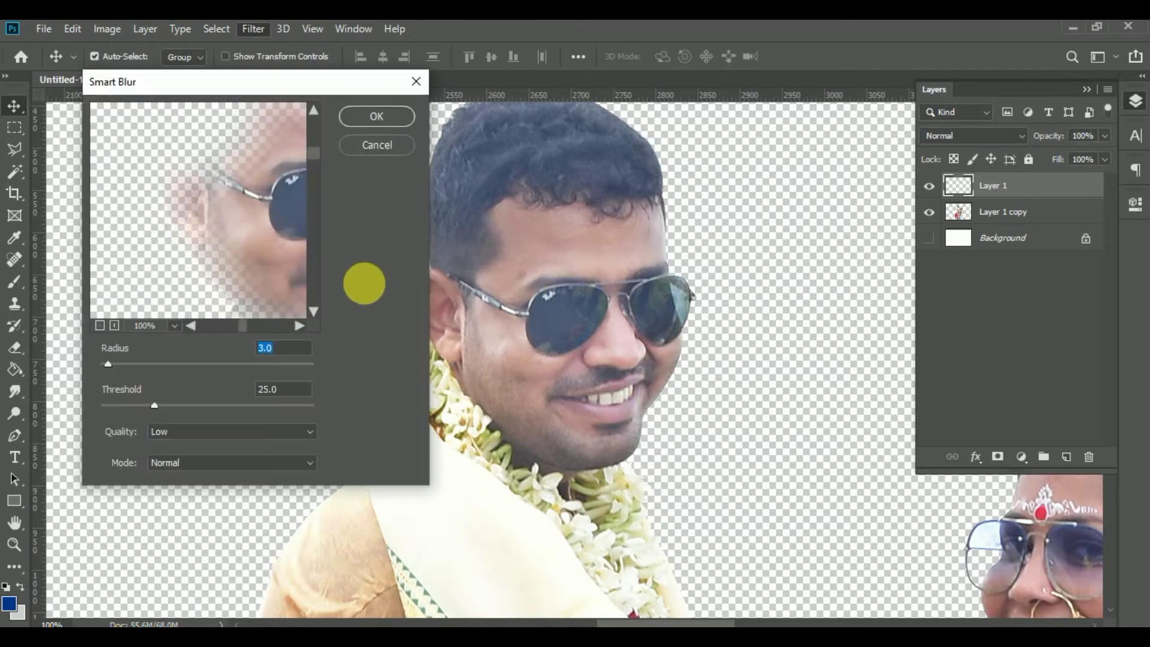
{"action": "left_click_drag", "start_coordinate": [154, 405], "coordinate": [139, 406]}
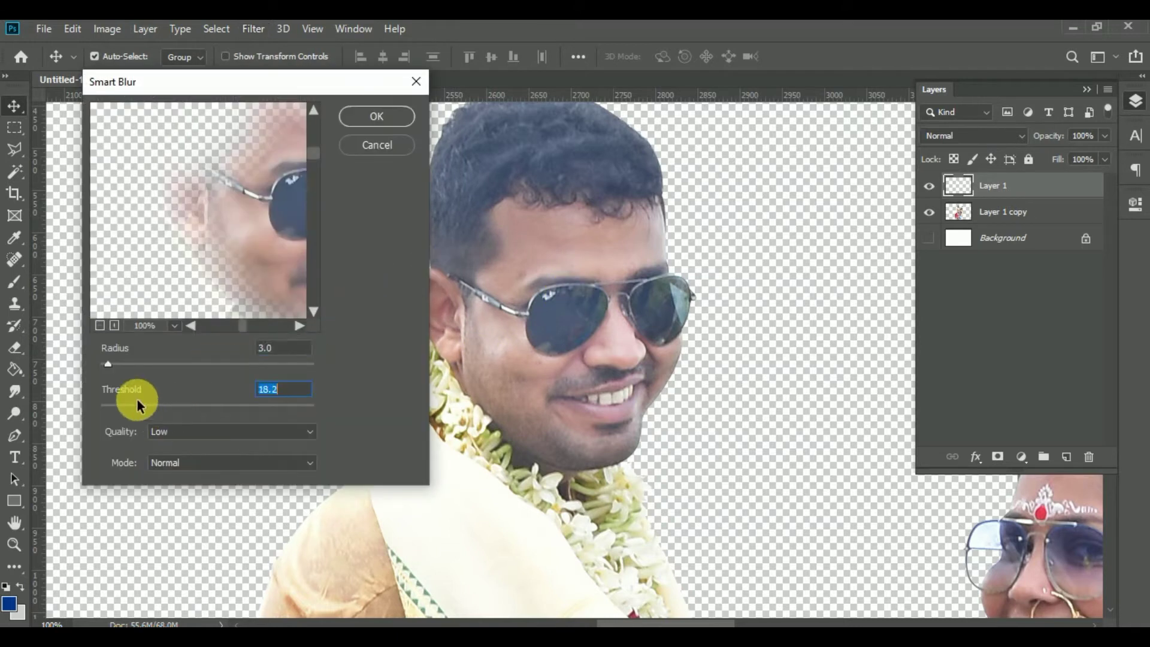
{"action": "left_click", "coordinate": [391, 122]}
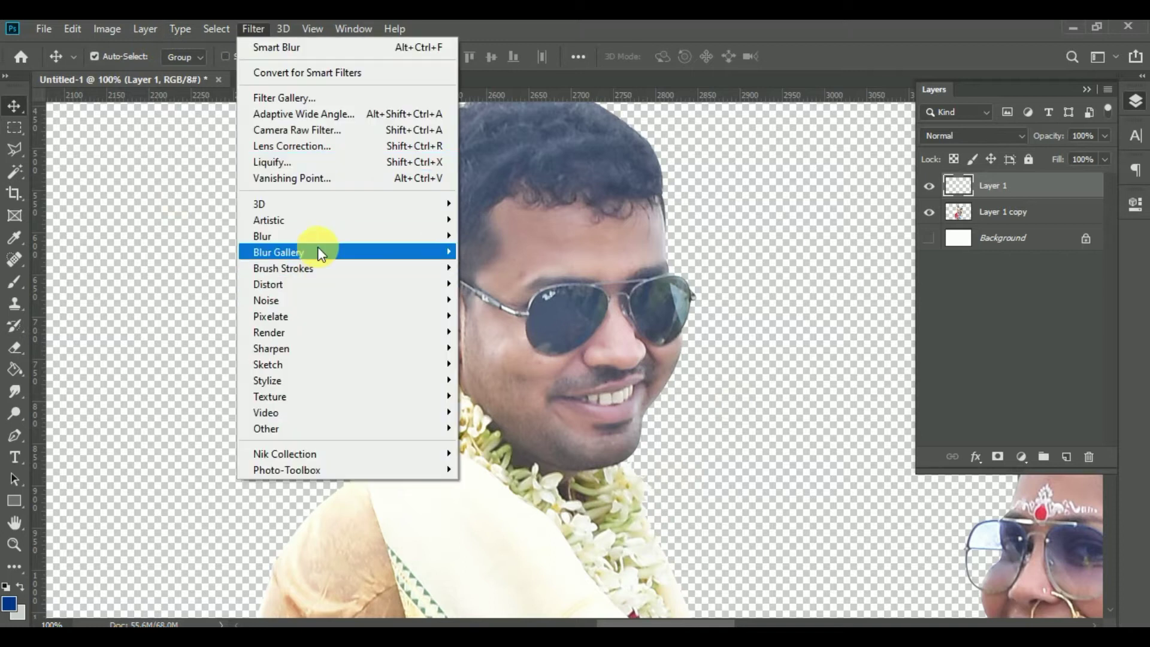
Apply another Smart Blur to the man's face layer with radius 3.0 and the threshold lowered to about 9.3
{"action": "mouse_move", "coordinate": [446, 235]}
{"action": "left_click", "coordinate": [517, 379]}
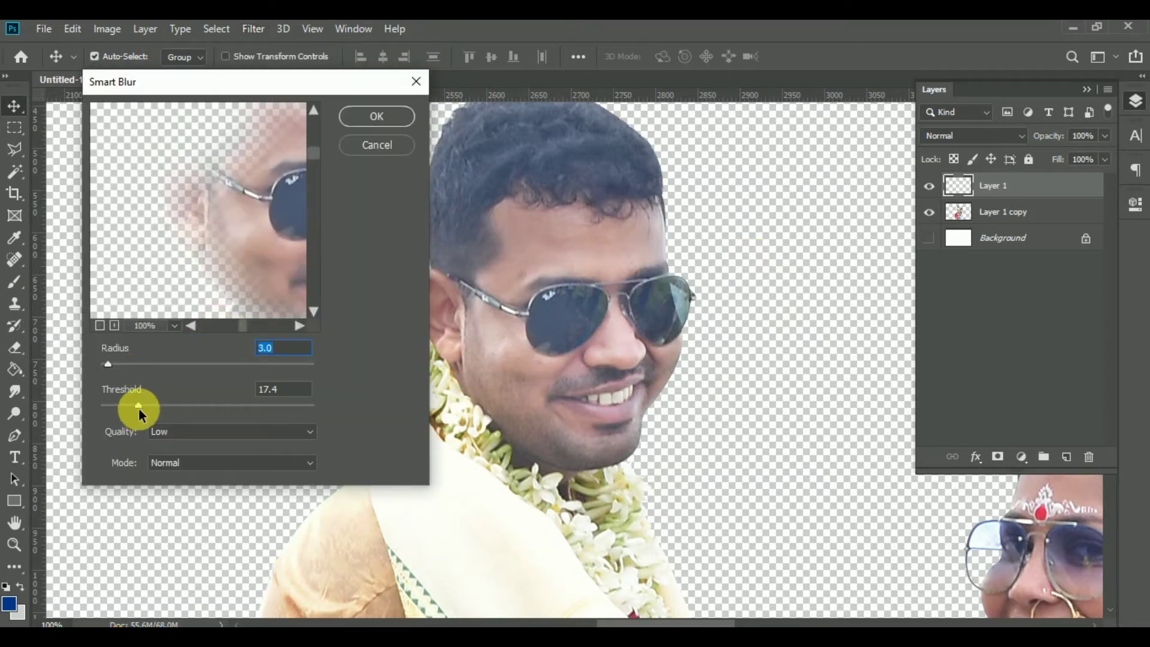
{"action": "left_click_drag", "start_coordinate": [137, 406], "coordinate": [120, 405]}
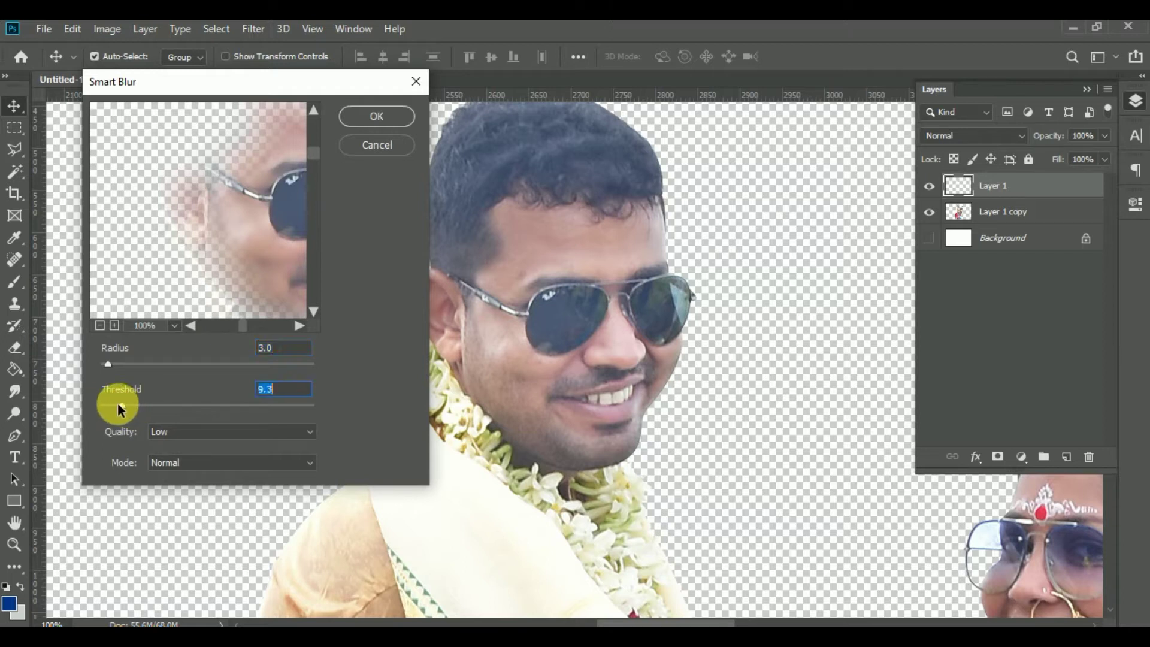
{"action": "left_click", "coordinate": [361, 119]}
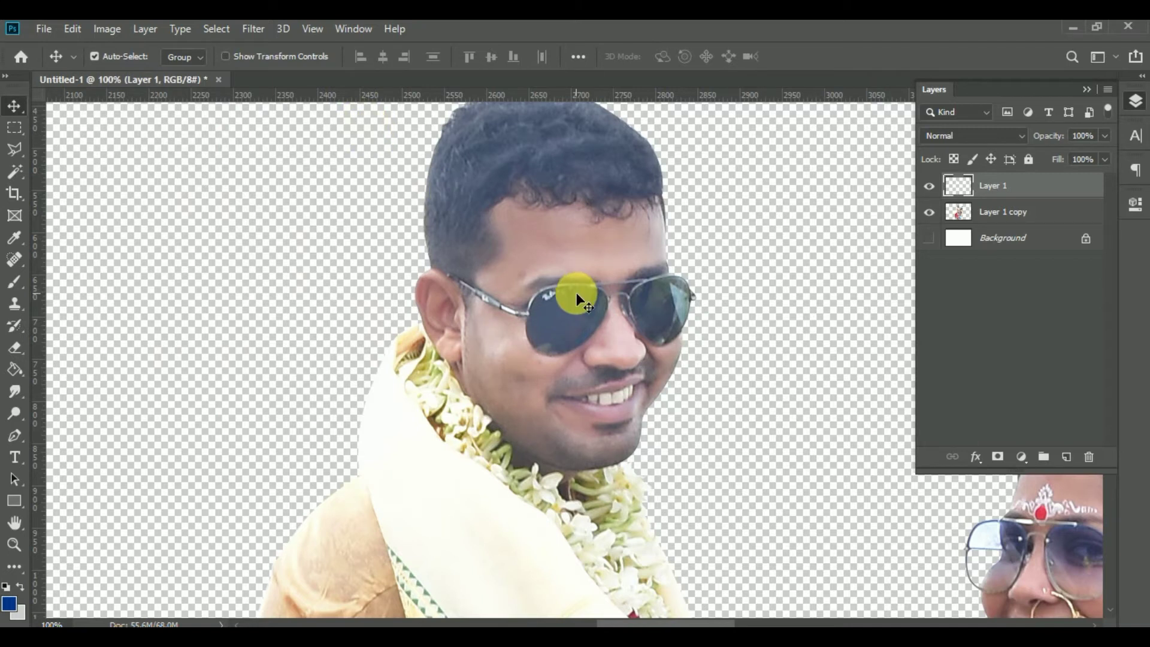
Compare the man's face with the retouched face layer hidden and shown, both close up and across the whole document
{"action": "left_click", "coordinate": [930, 187]}
{"action": "left_click", "coordinate": [929, 187]}
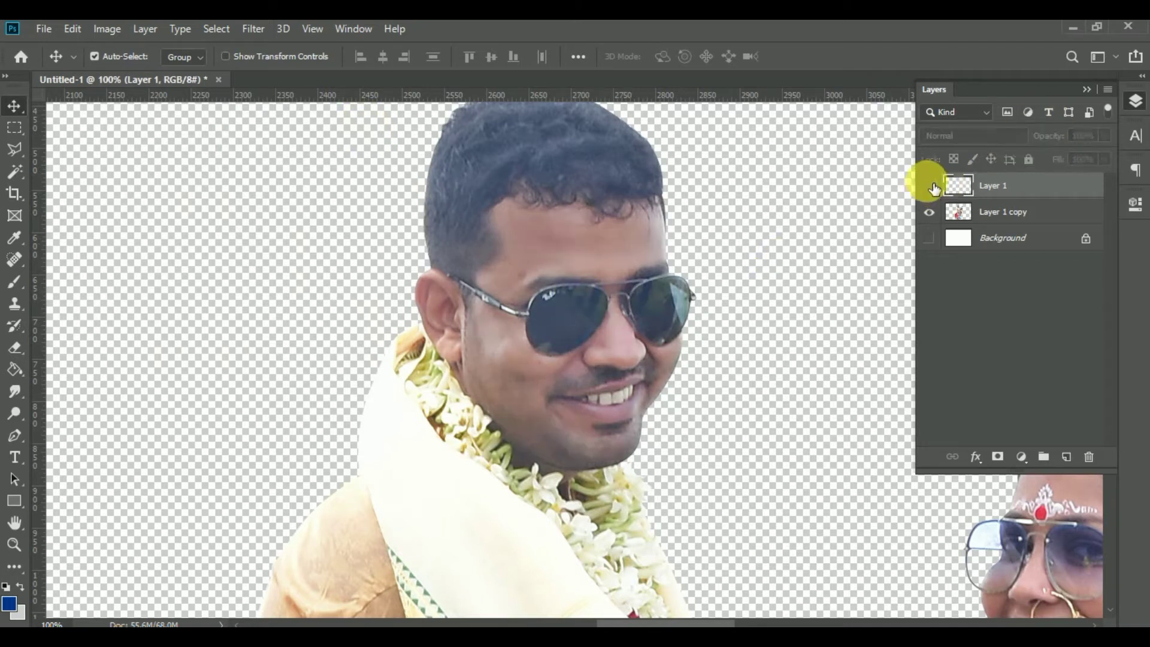
{"action": "key", "text": "ctrl+minus"}
{"action": "key", "text": "ctrl+minus"}
{"action": "key", "text": "ctrl+minus"}
{"action": "key", "text": "ctrl+minus"}
{"action": "key", "text": "ctrl+minus"}
{"action": "key", "text": "ctrl+minus"}
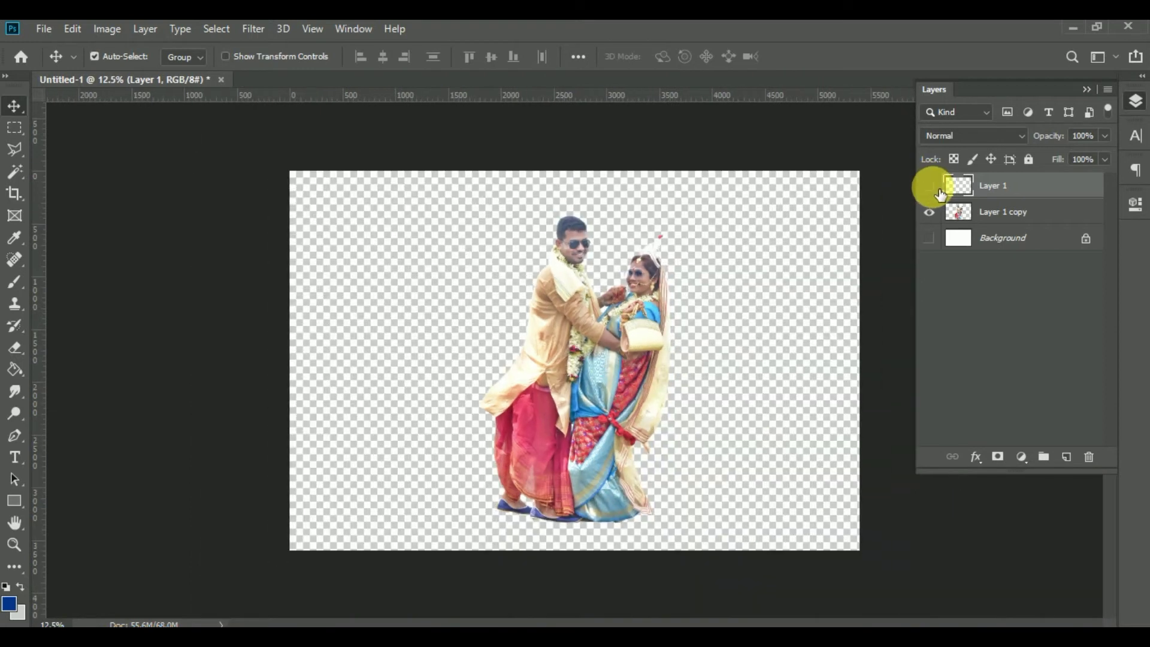
{"action": "left_click", "coordinate": [931, 188]}
{"action": "left_click", "coordinate": [930, 187]}
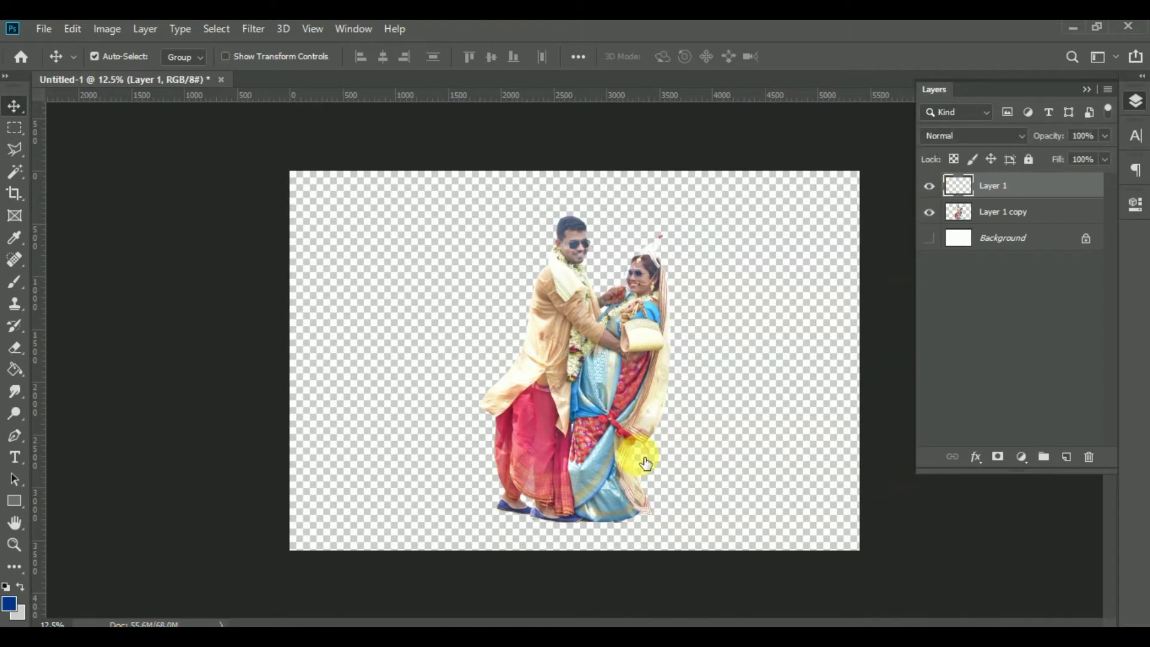
Examine the woman's face closely to judge the area that needs retouching
{"action": "key", "text": "ctrl+plus"}
{"action": "key", "text": "ctrl+plus"}
{"action": "key", "text": "ctrl+plus"}
{"action": "key", "text": "ctrl+plus"}
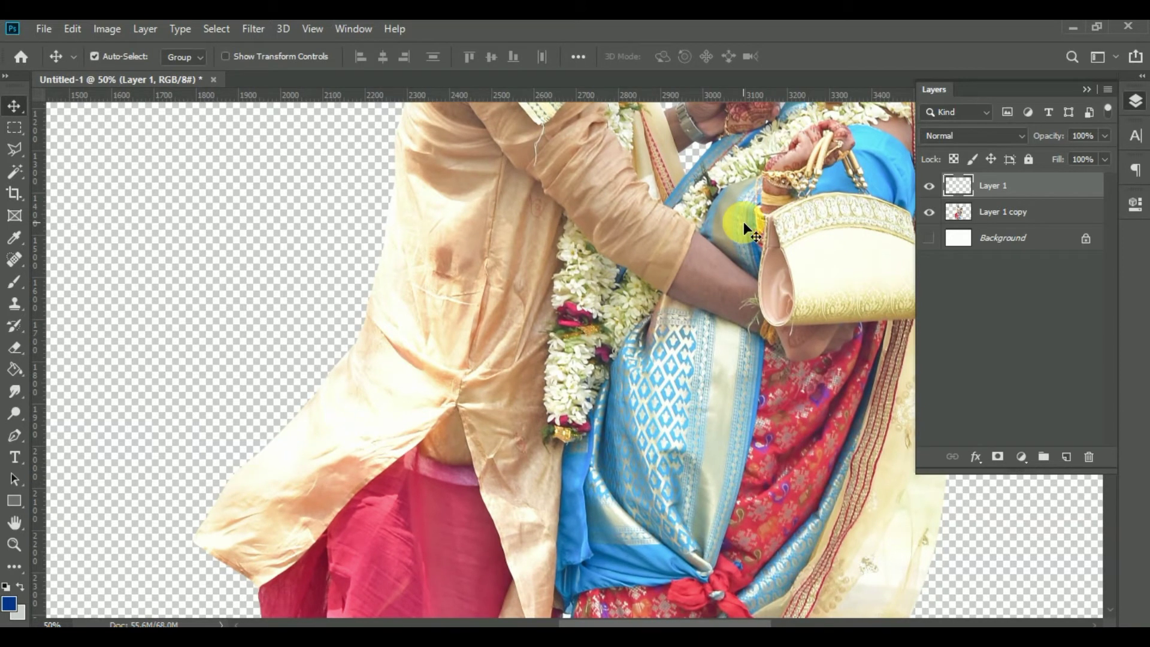
{"action": "scroll", "coordinate": [748, 218], "scroll_direction": "up", "scroll_amount": 5}
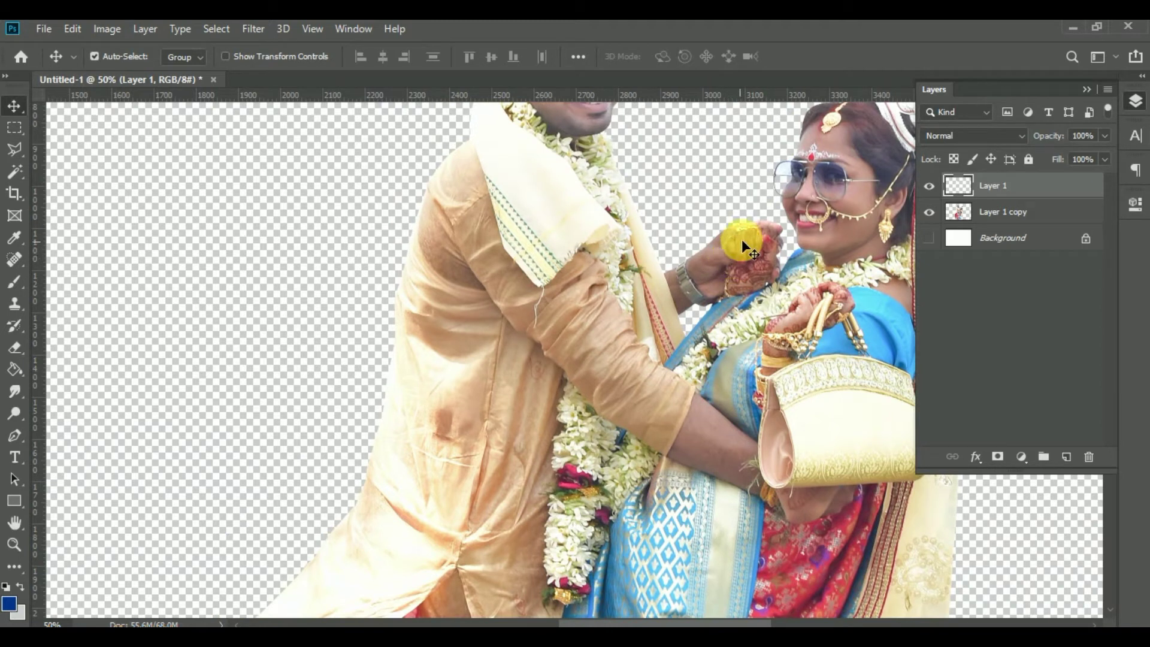
{"action": "scroll", "coordinate": [739, 405], "scroll_direction": "up", "scroll_amount": 5}
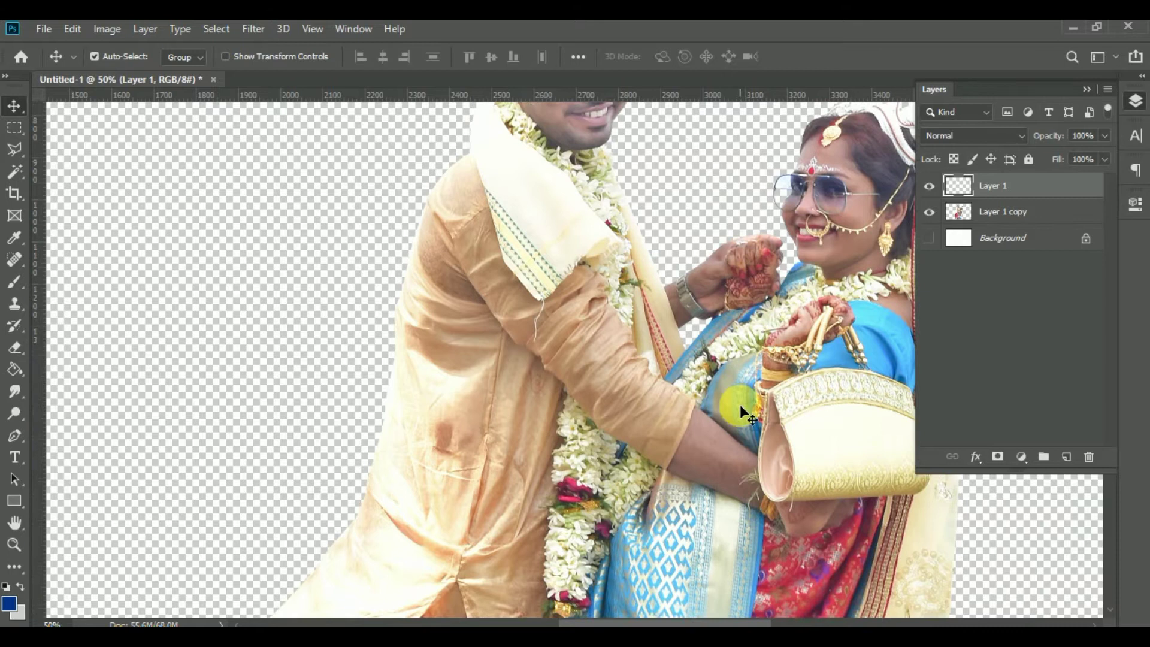
{"action": "left_click_drag", "start_coordinate": [669, 449], "coordinate": [650, 447]}
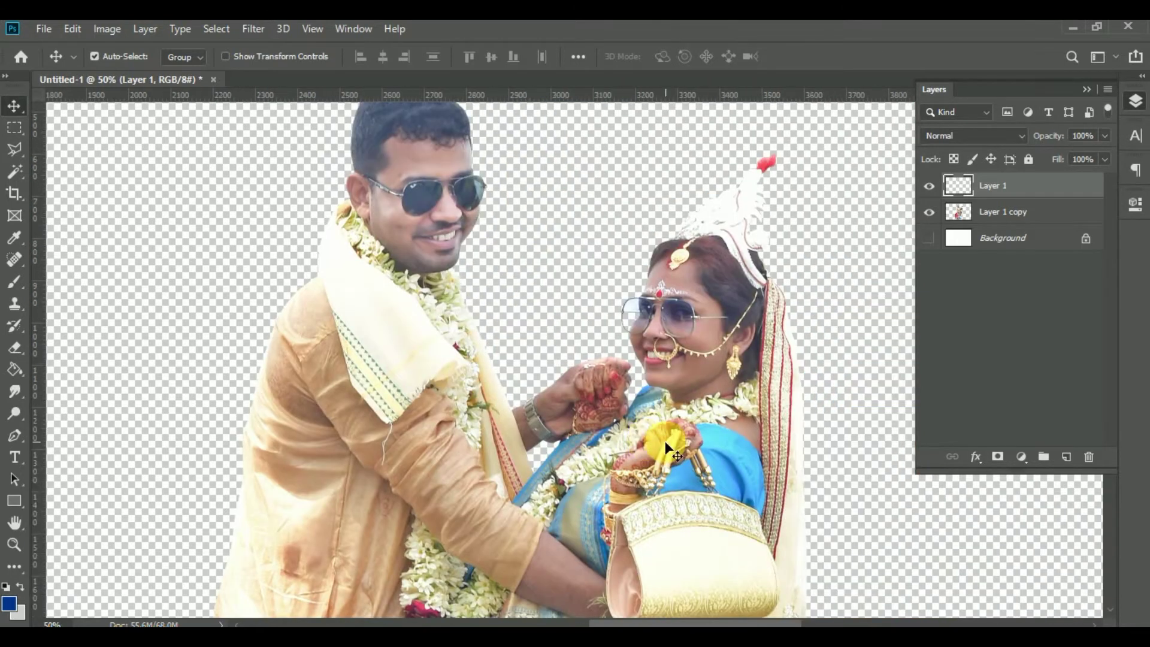
{"action": "key", "text": "ctrl+plus"}
{"action": "key", "text": "ctrl+plus"}
{"action": "key", "text": "ctrl+plus"}
{"action": "left_click_drag", "start_coordinate": [812, 406], "coordinate": [363, 504]}
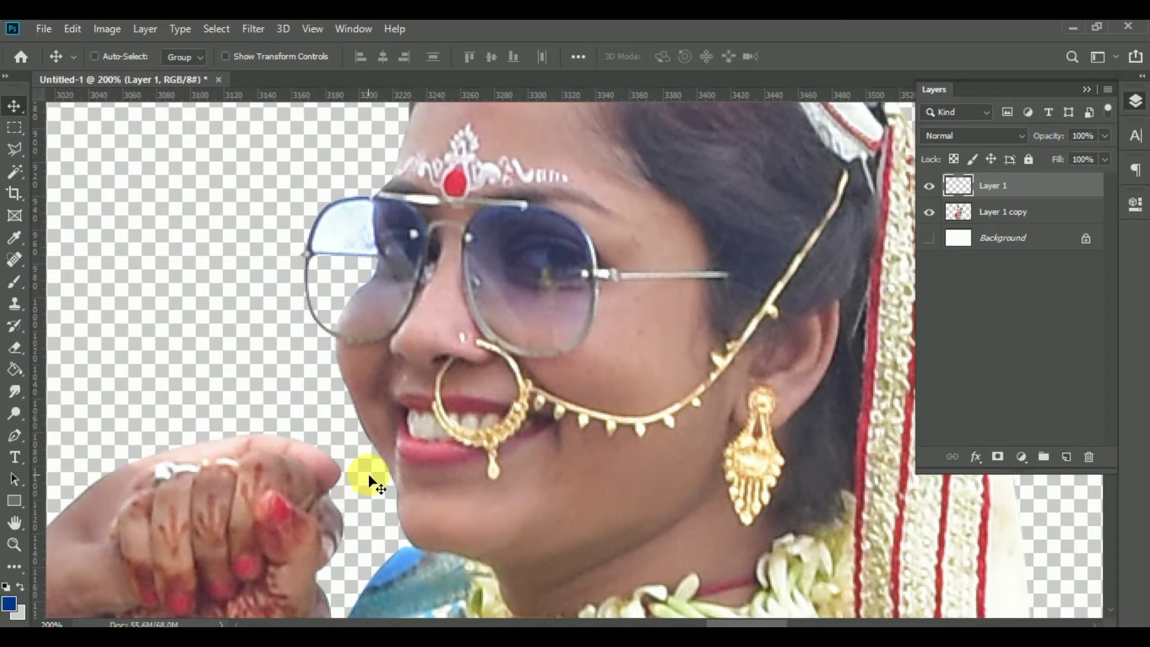
{"action": "key", "text": "ctrl+minus"}
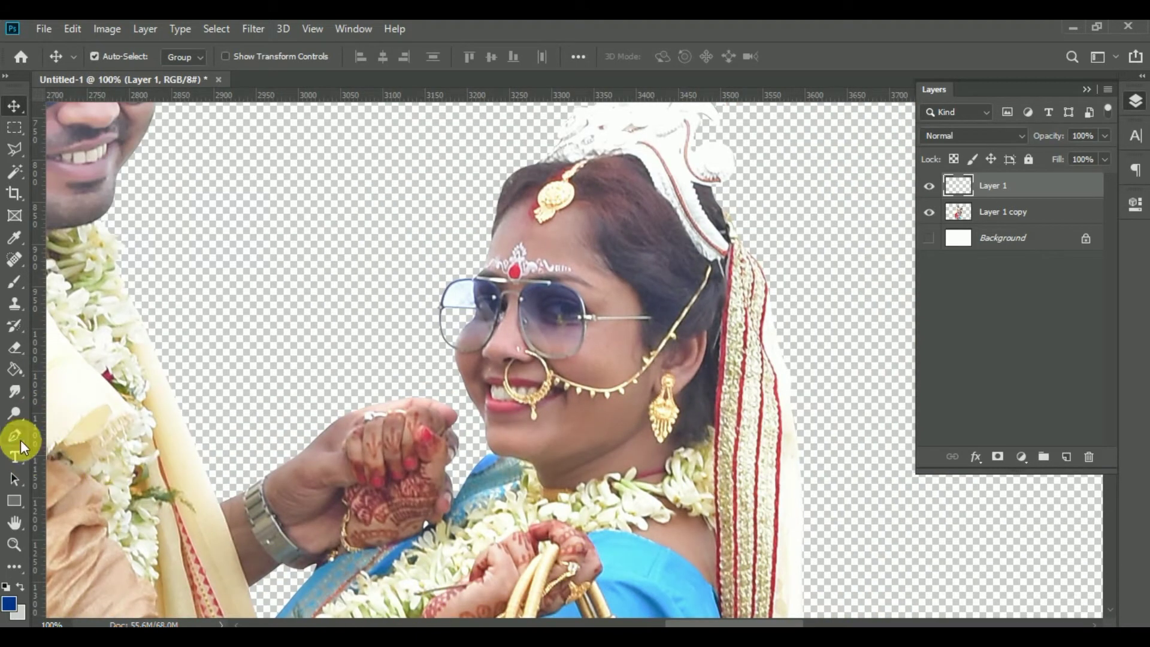
Select the woman's face from the forehead hairline past the ear to the jaw and chin, using the Polygonal Lasso with a 20 px feather
{"action": "left_click", "coordinate": [548, 485]}
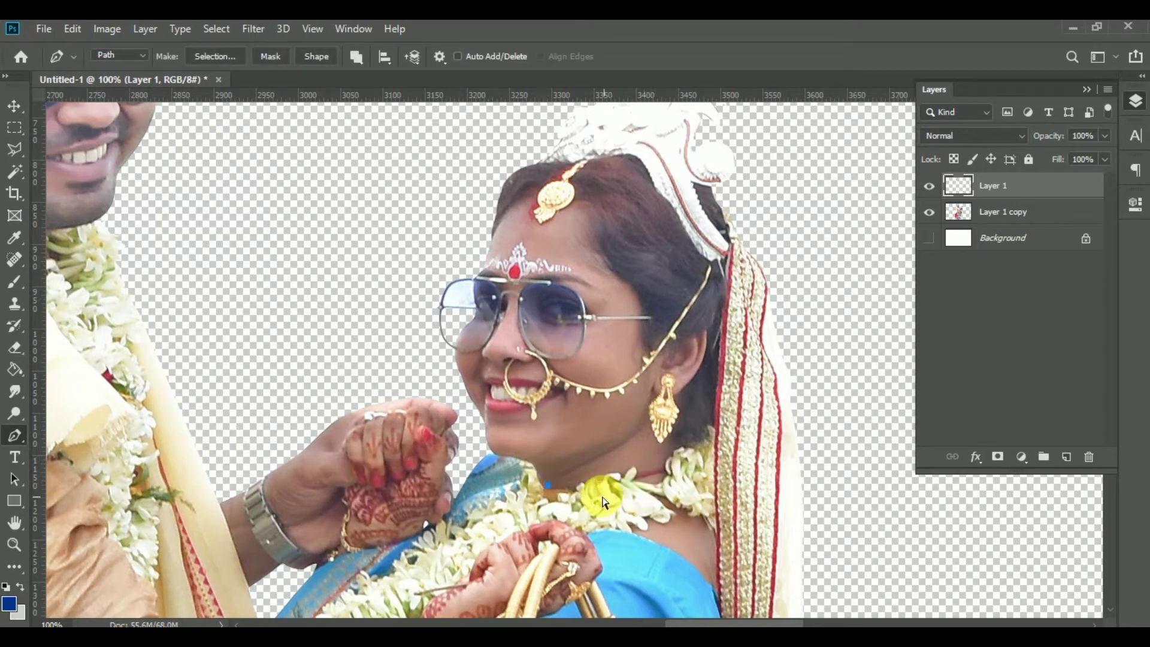
{"action": "left_click", "coordinate": [14, 149]}
{"action": "left_click", "coordinate": [245, 56]}
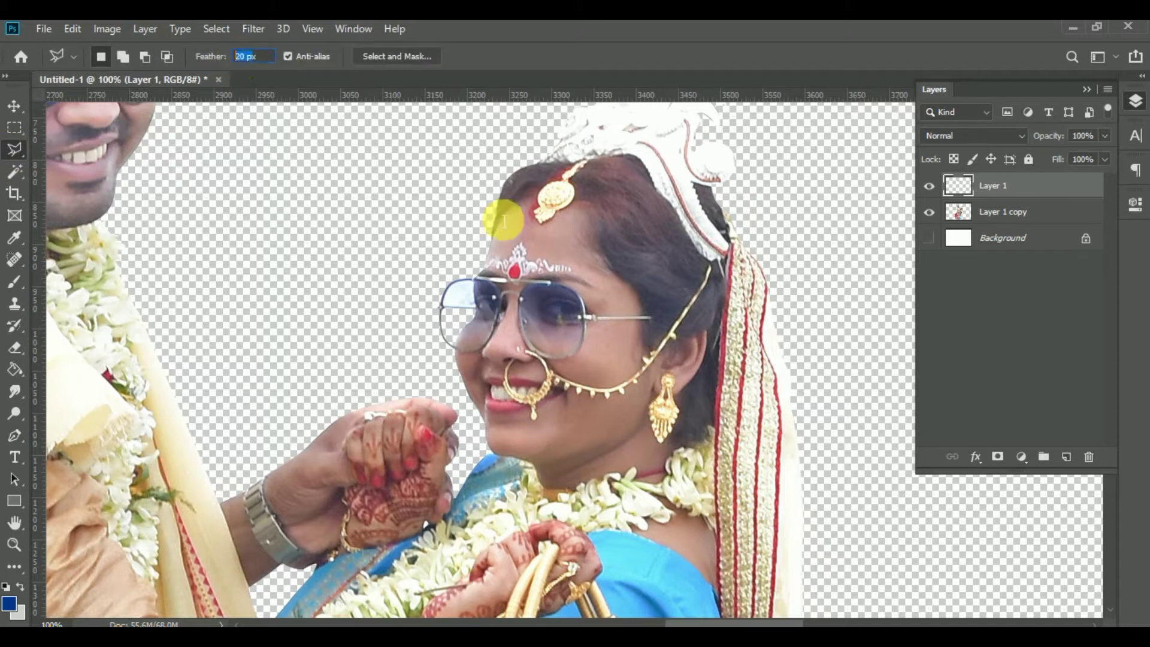
{"action": "left_click", "coordinate": [537, 226]}
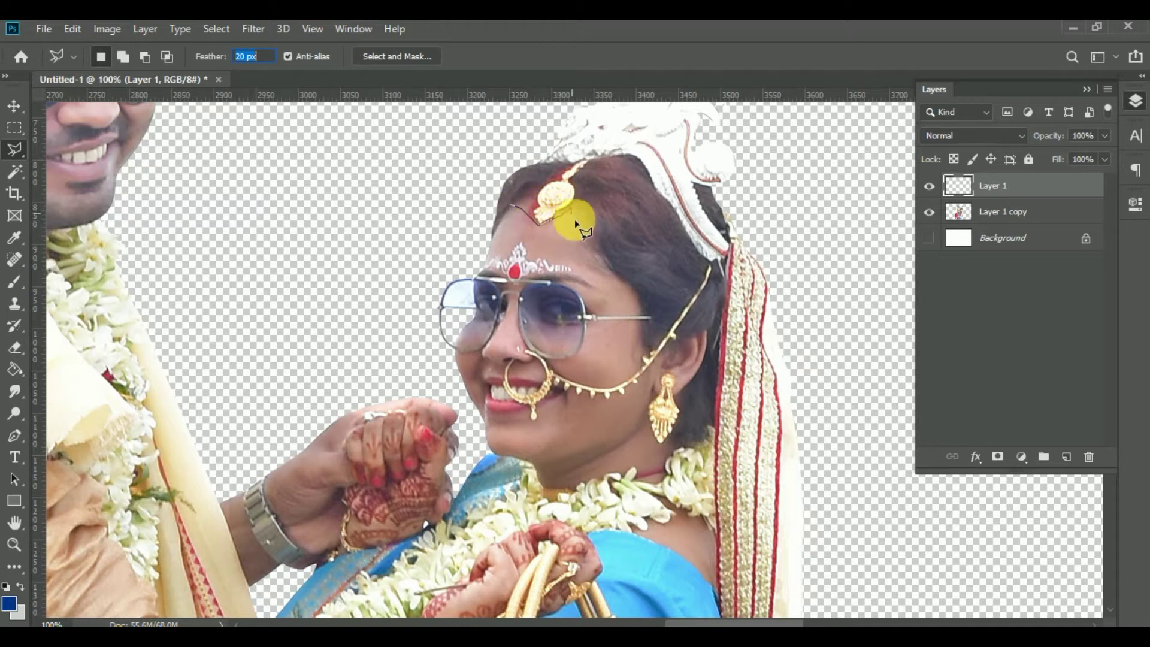
{"action": "left_click", "coordinate": [579, 252]}
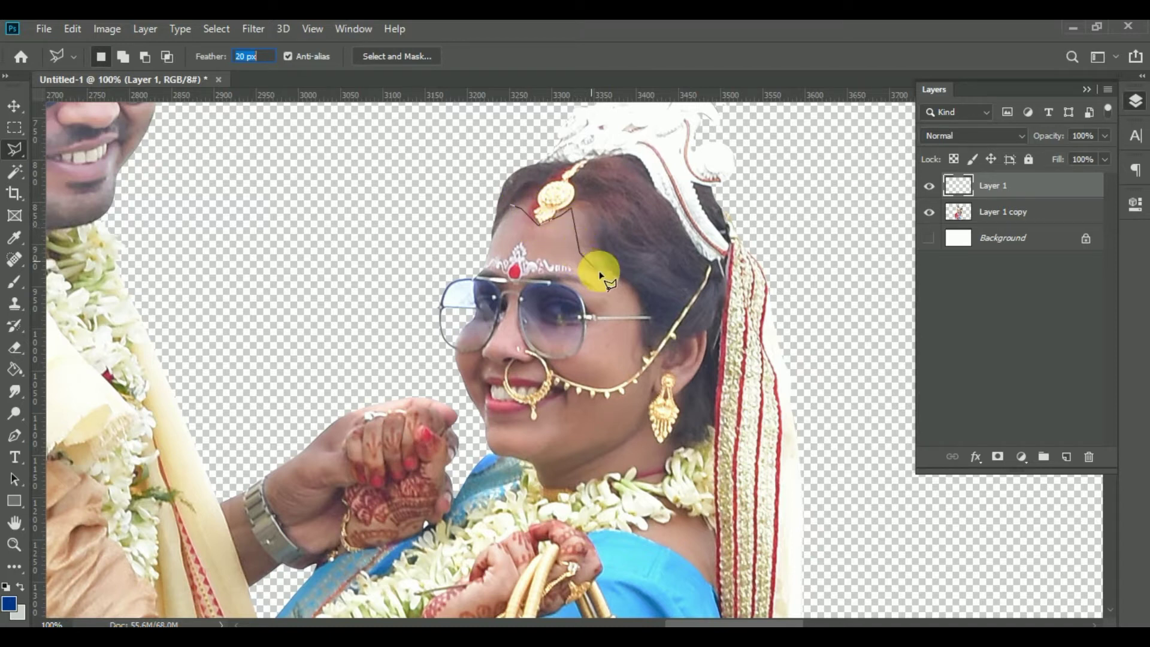
{"action": "left_click", "coordinate": [635, 318]}
{"action": "left_click", "coordinate": [643, 348]}
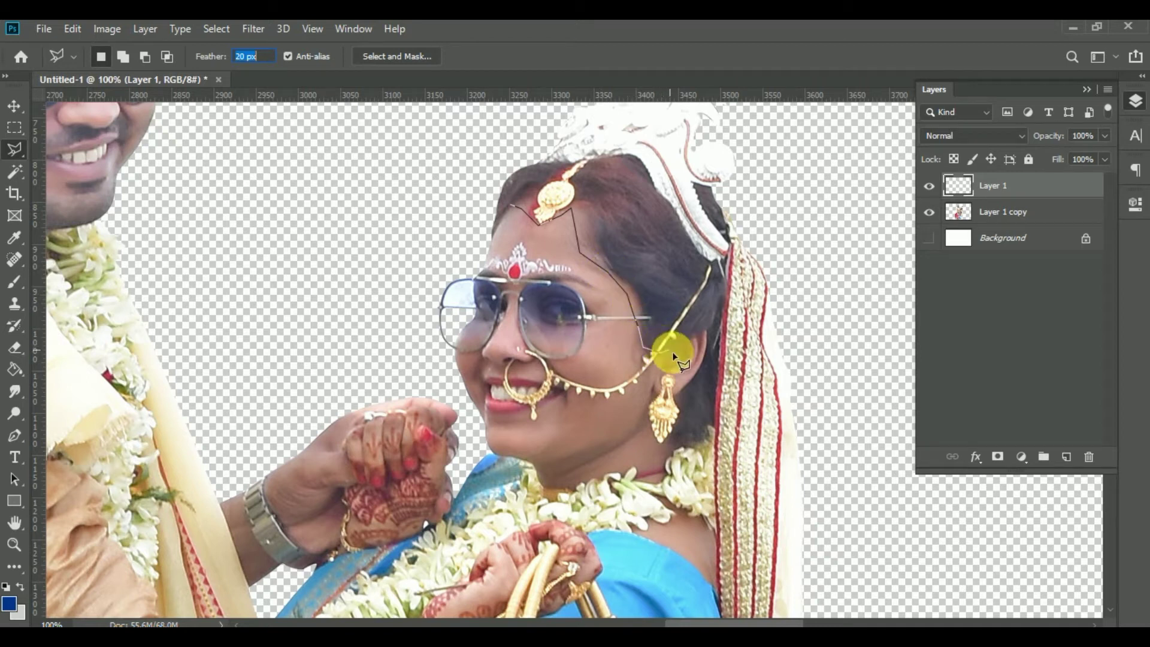
{"action": "left_click", "coordinate": [695, 348]}
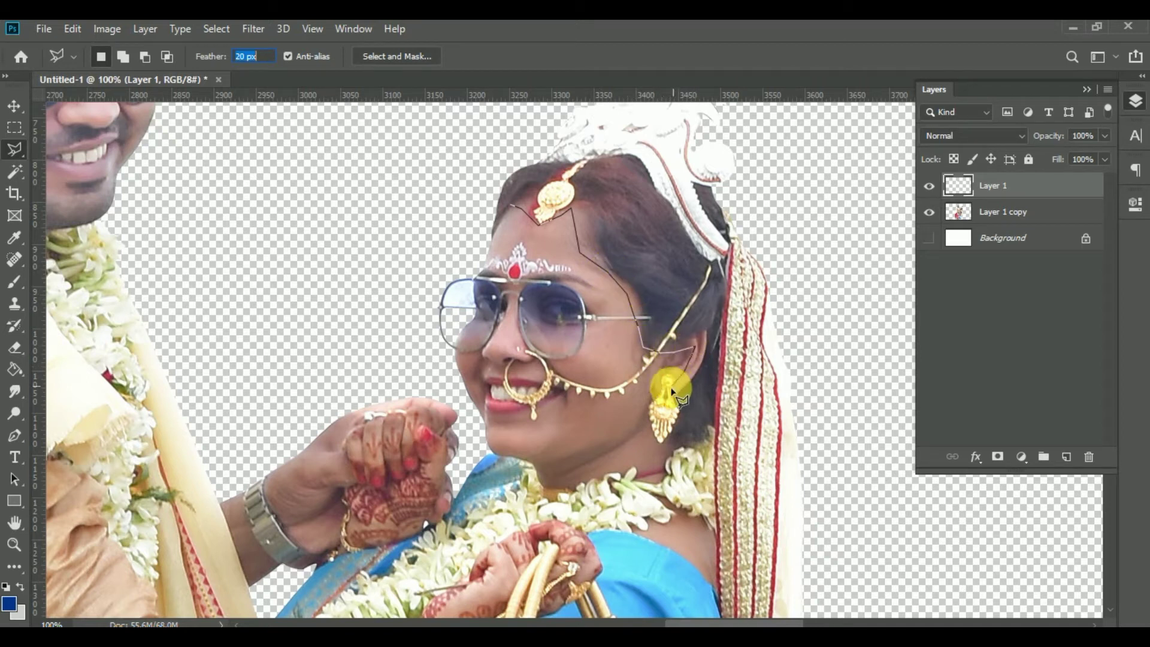
{"action": "left_click", "coordinate": [643, 396]}
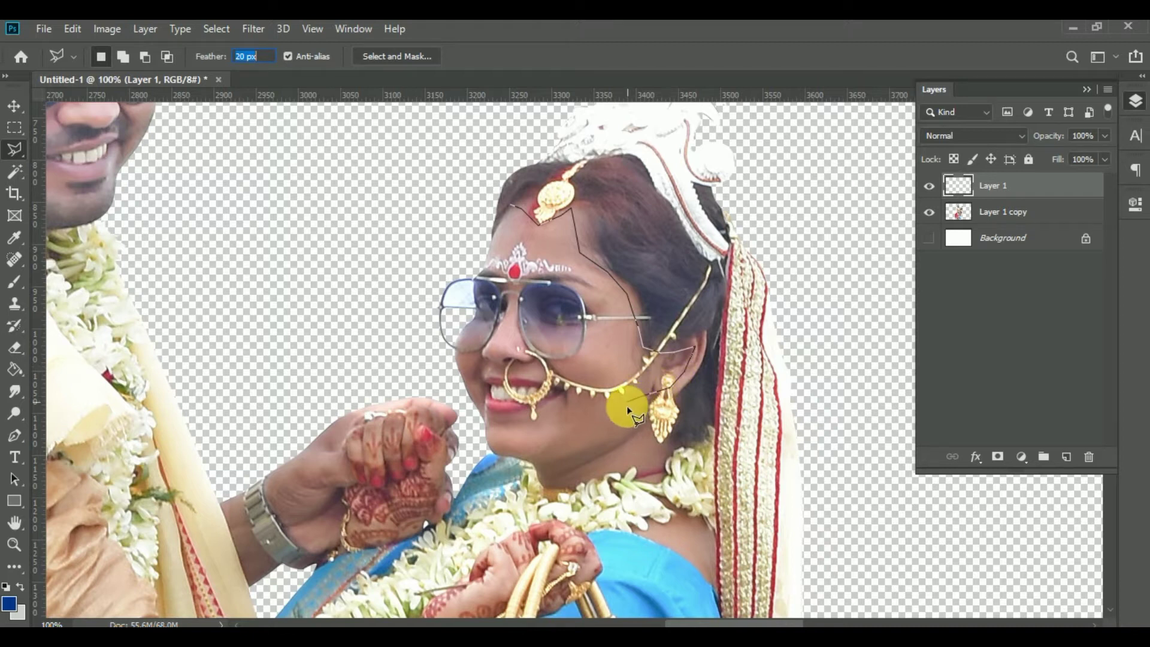
{"action": "left_click", "coordinate": [629, 440]}
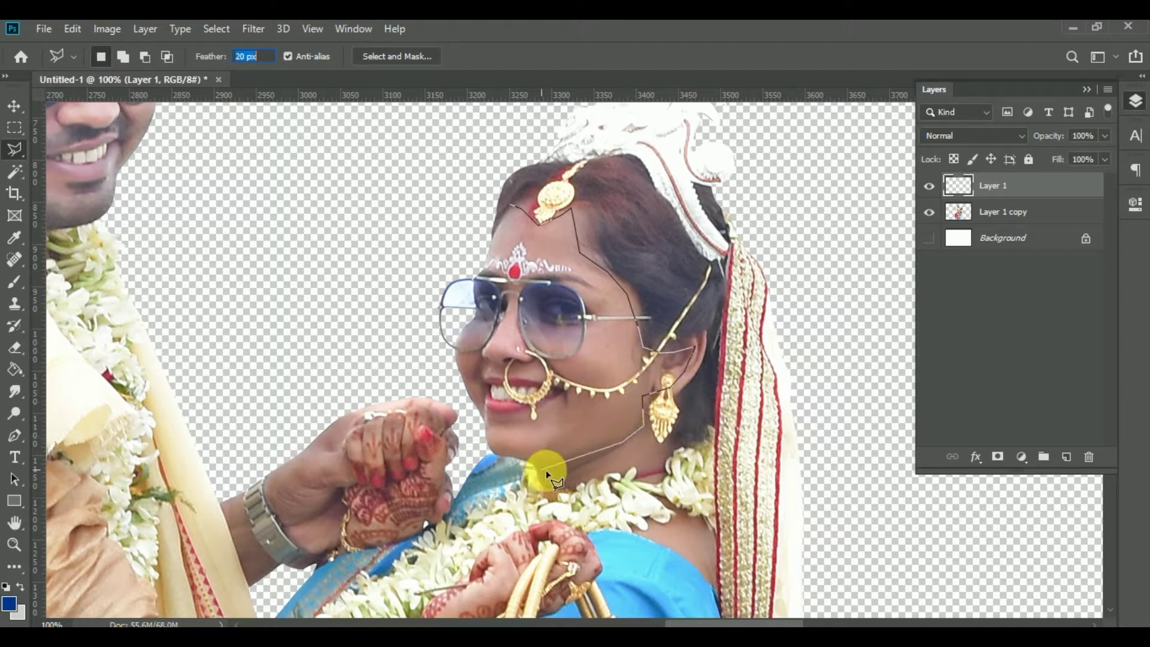
{"action": "left_click", "coordinate": [544, 470]}
{"action": "left_click", "coordinate": [488, 437]}
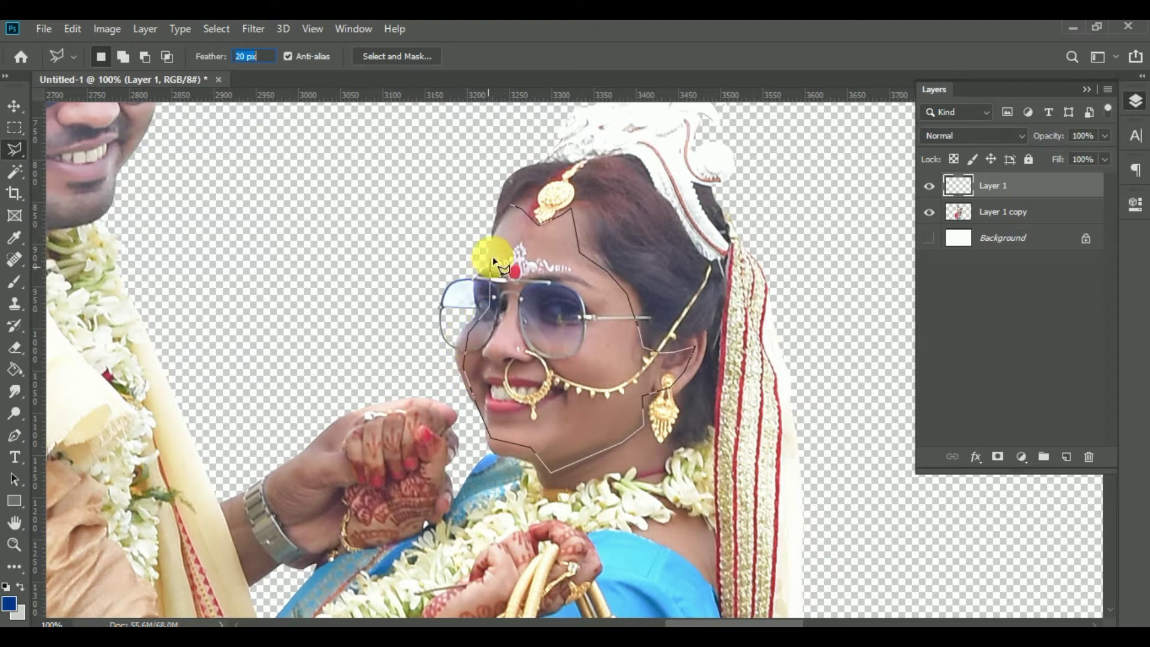
{"action": "left_click", "coordinate": [511, 207]}
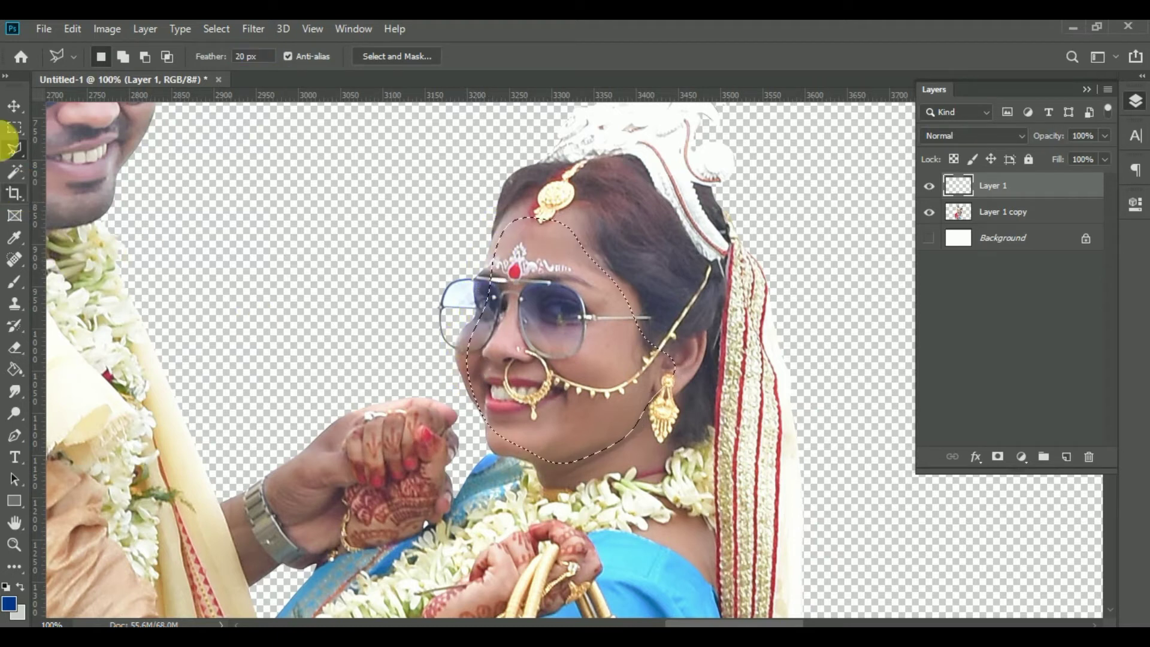
Copy the selected face of the woman from the couple's layer onto a new layer
{"action": "key", "text": "alt+bracketleft"}
{"action": "key", "text": "v"}
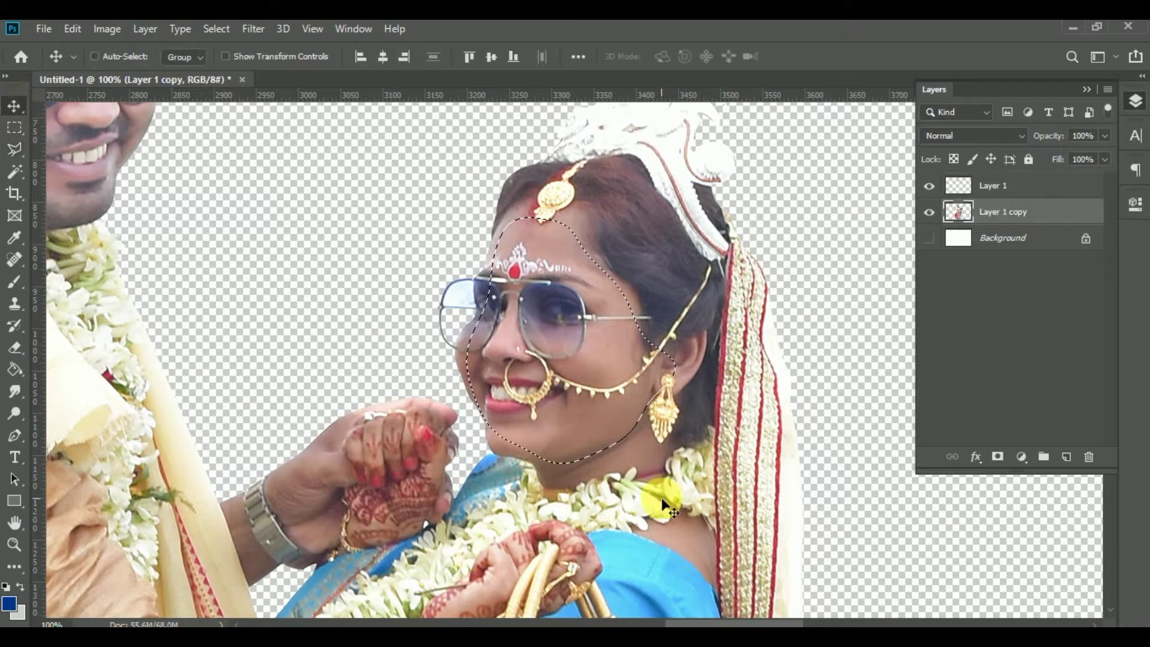
{"action": "key", "text": "ctrl+j"}
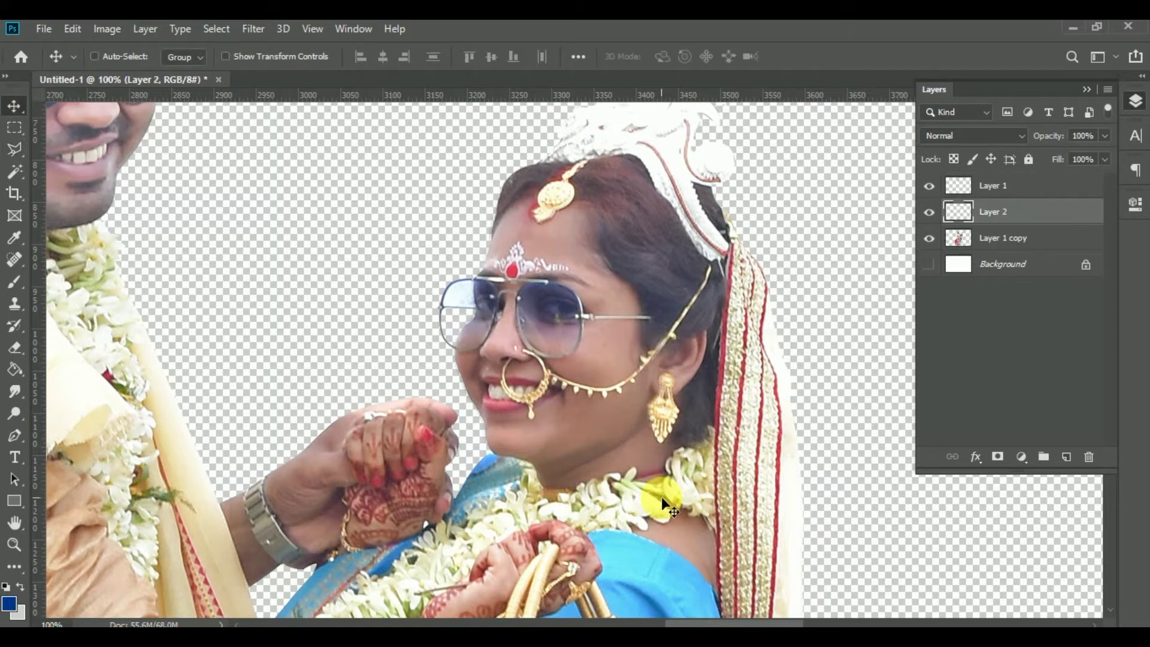
Nudge the woman's copied face layer slightly to the right
{"action": "key", "text": "Right"}
{"action": "key", "text": "Right"}
{"action": "key", "text": "Right"}
{"action": "key", "text": "Right"}
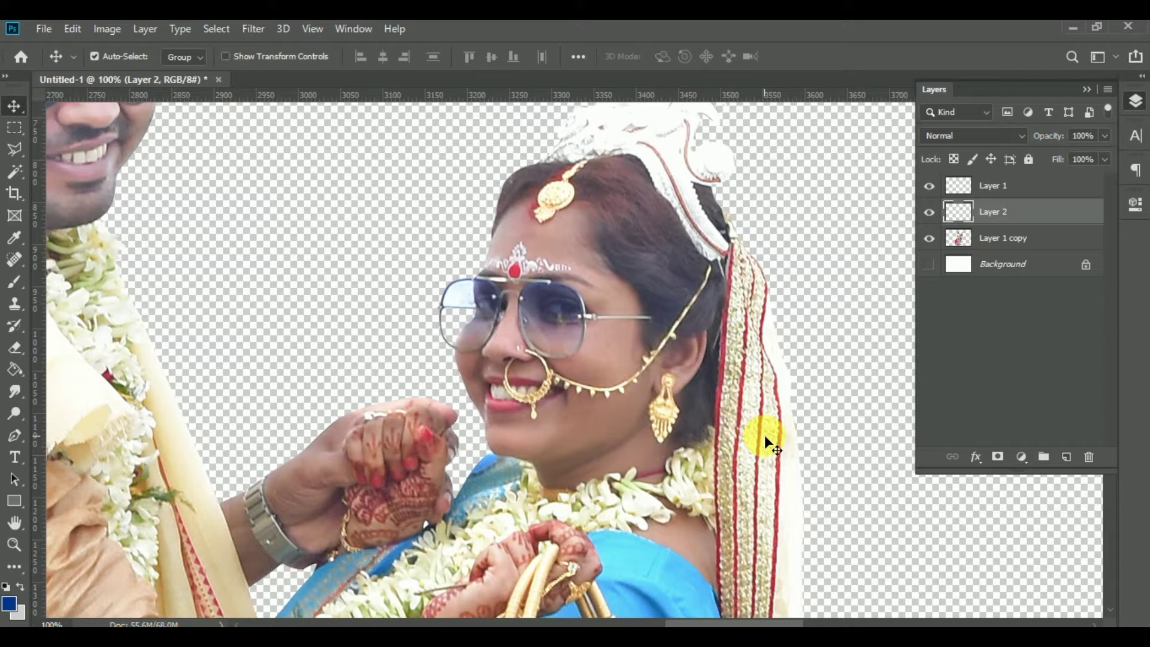
Compare the woman's face up close with the copied face layer hidden and shown
{"action": "left_click", "coordinate": [933, 212]}
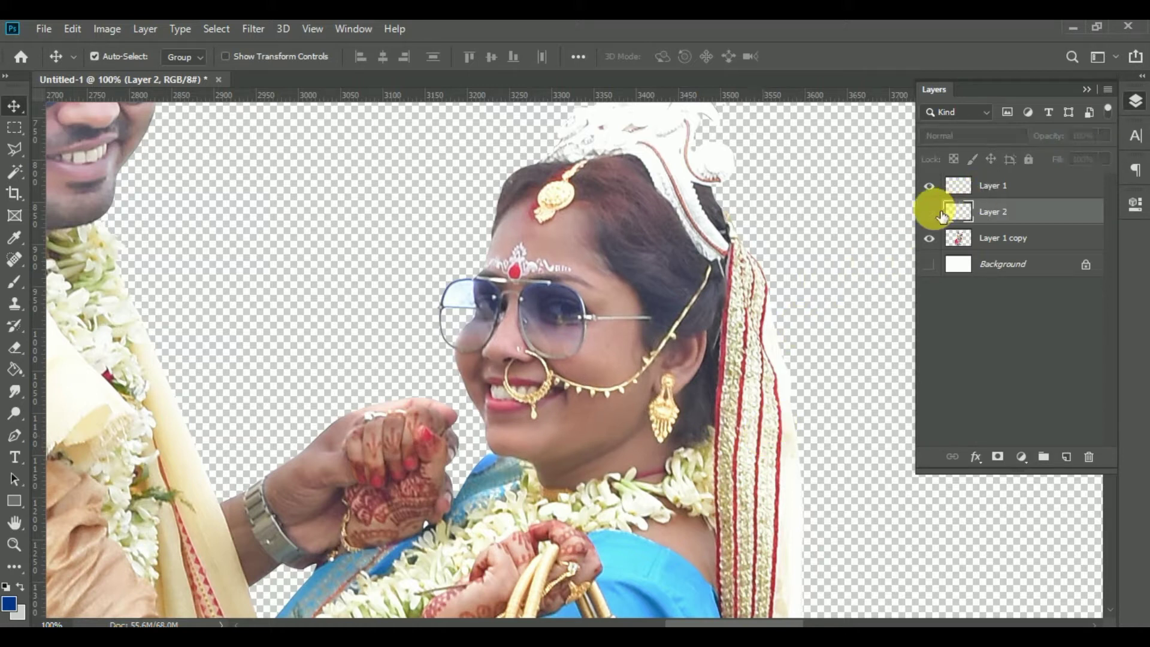
{"action": "left_click", "coordinate": [935, 213]}
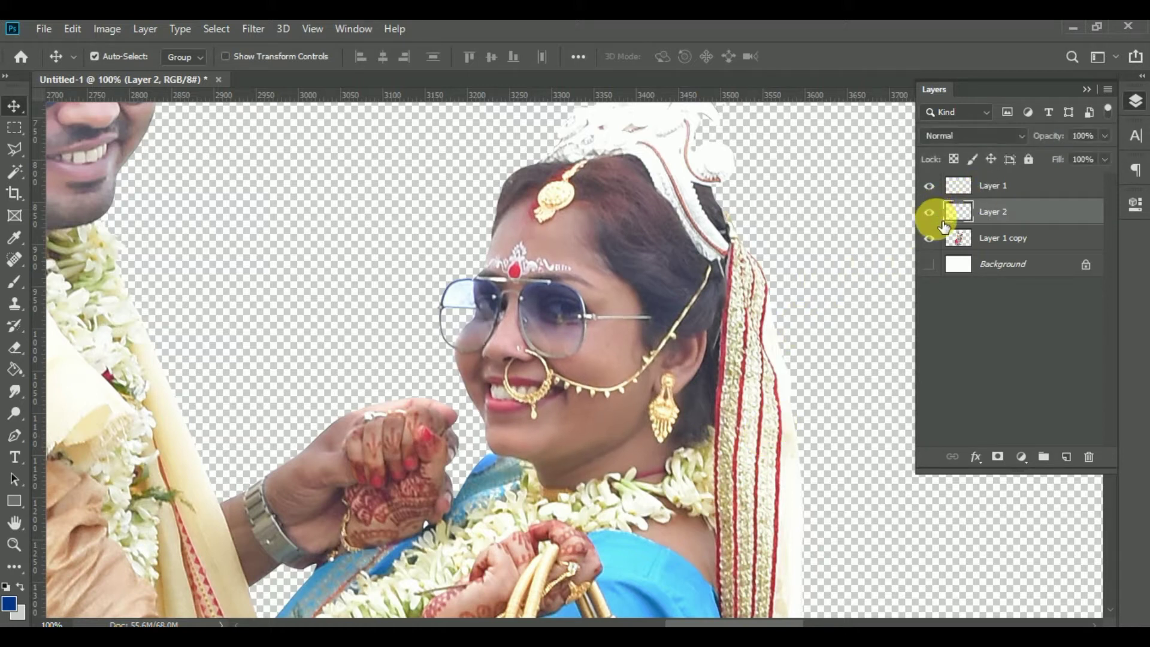
{"action": "left_click", "coordinate": [934, 213]}
{"action": "left_click", "coordinate": [940, 222]}
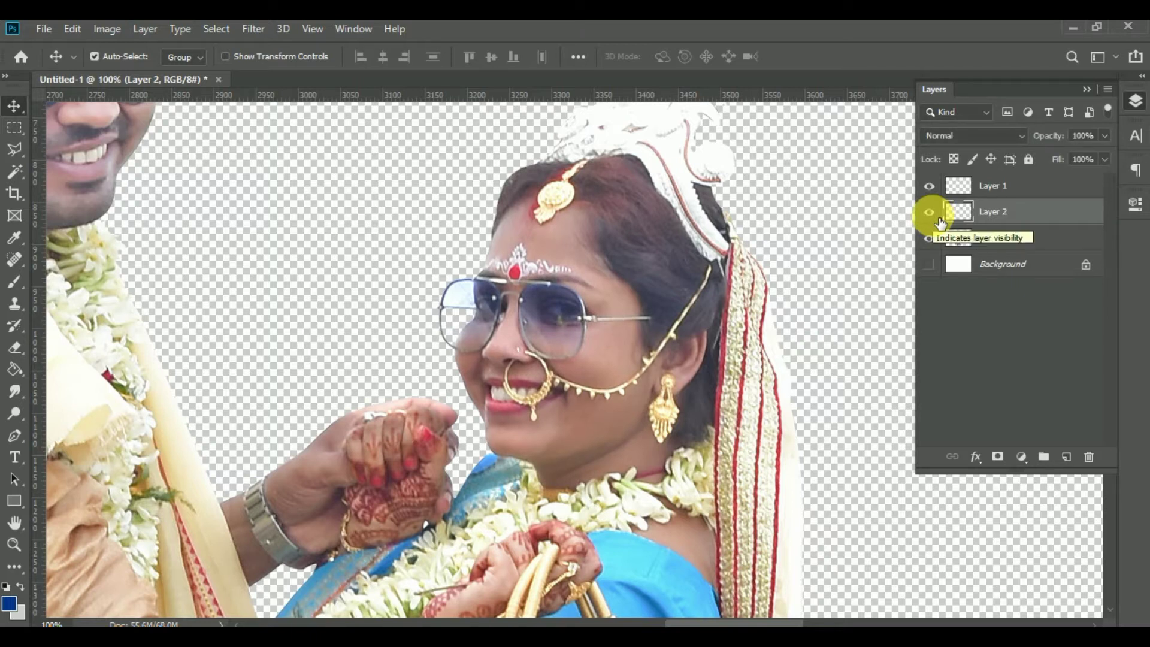
{"action": "left_click", "coordinate": [941, 223]}
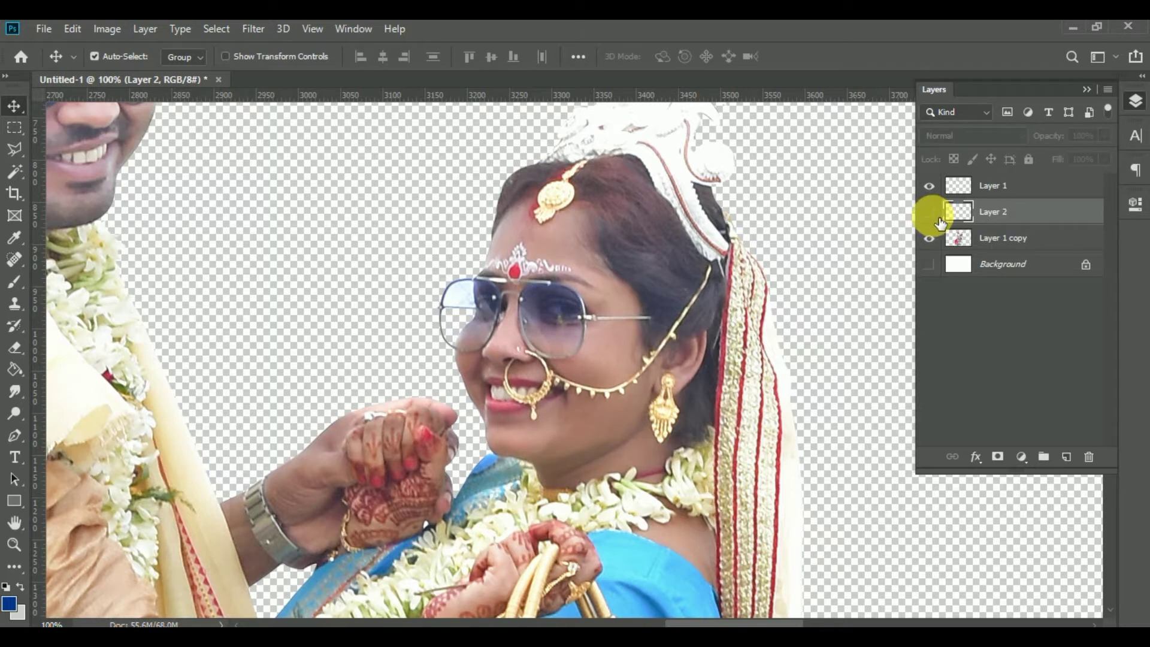
{"action": "left_click", "coordinate": [940, 222]}
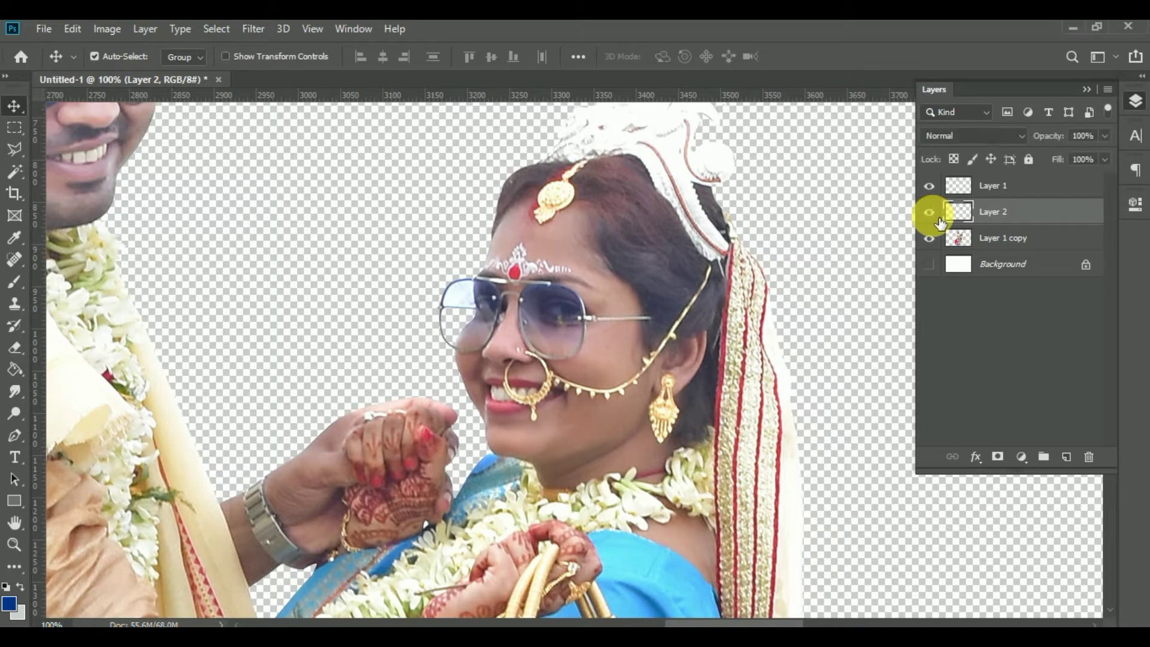
{"action": "left_click", "coordinate": [941, 222]}
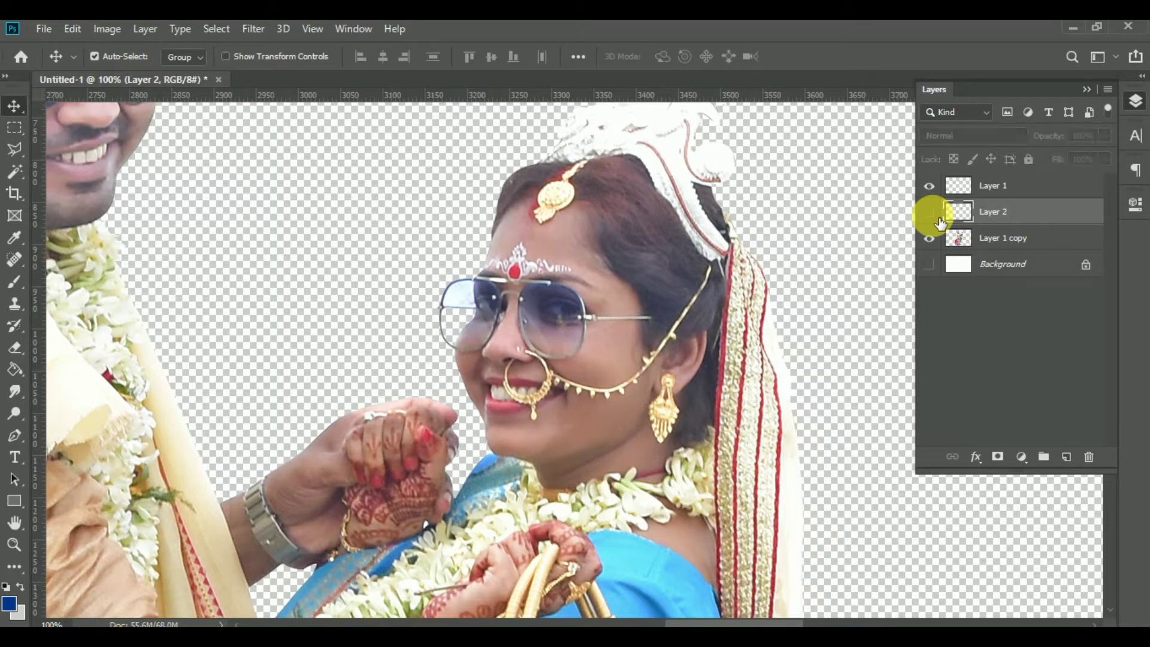
{"action": "left_click", "coordinate": [941, 222]}
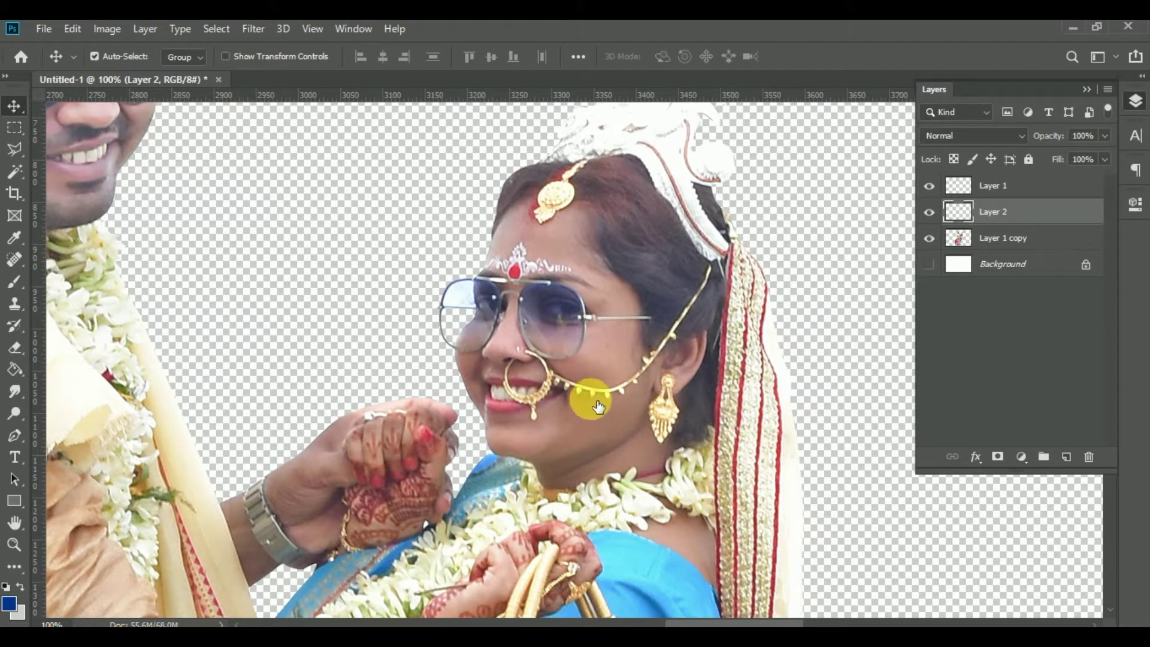
Apply Color Balance to the woman's face layer, shifting the midtones toward yellow to about -13
{"action": "left_click", "coordinate": [123, 30]}
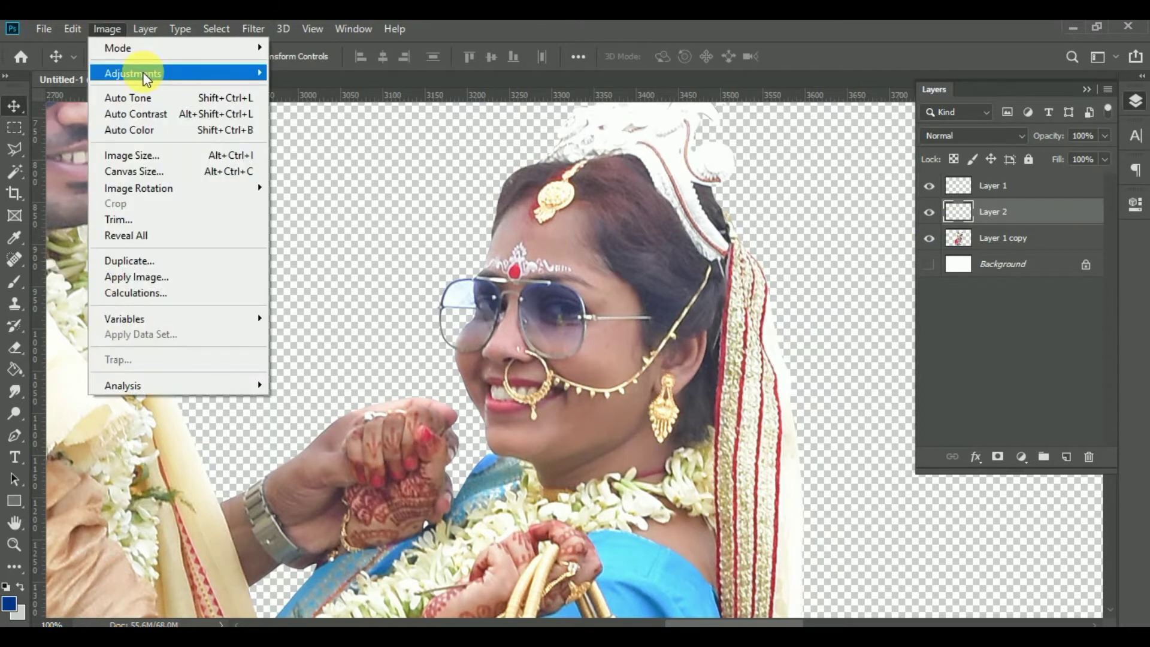
{"action": "mouse_move", "coordinate": [142, 73]}
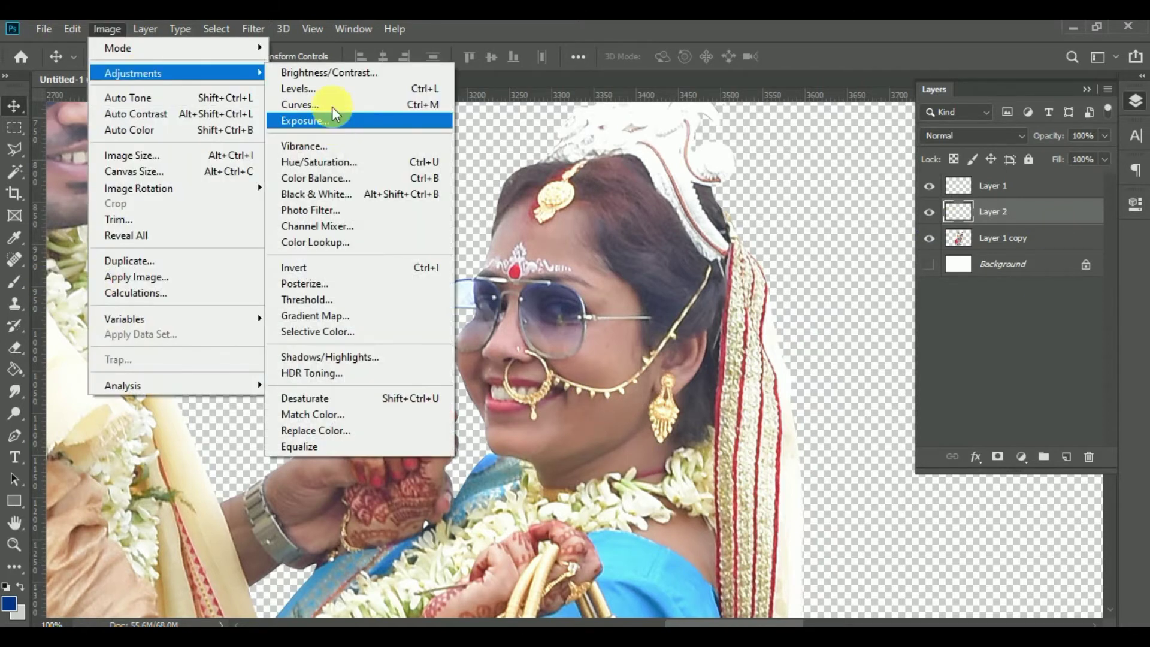
{"action": "left_click", "coordinate": [339, 179]}
{"action": "left_click_drag", "start_coordinate": [667, 130], "coordinate": [863, 129]}
{"action": "left_click_drag", "start_coordinate": [836, 247], "coordinate": [826, 239]}
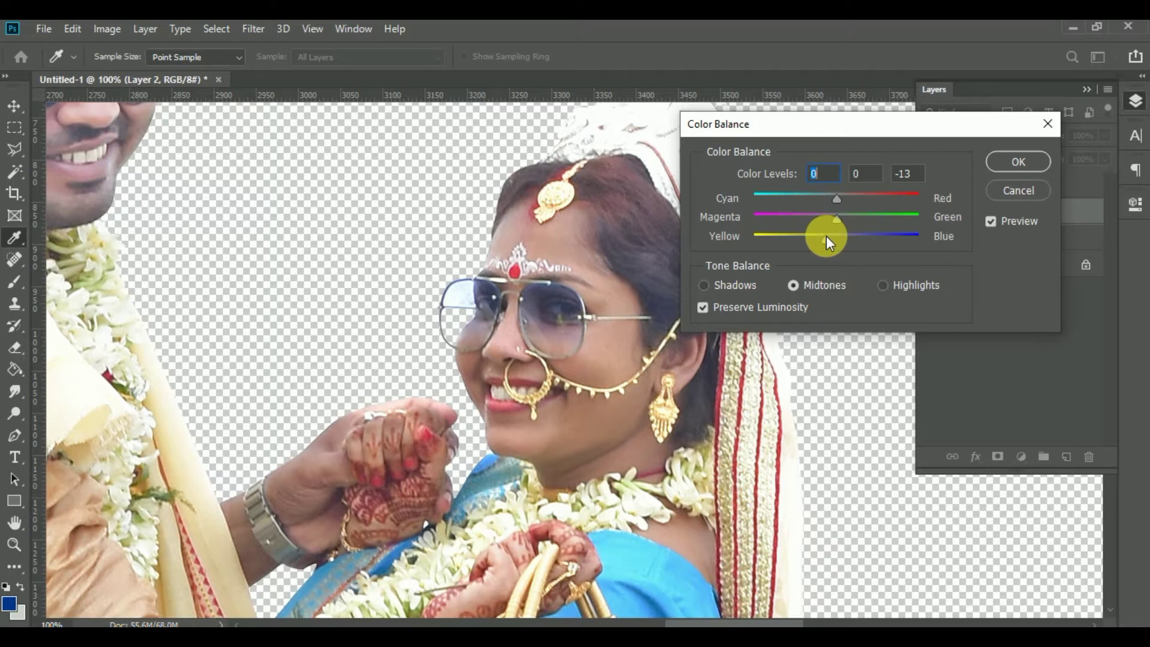
{"action": "left_click_drag", "start_coordinate": [826, 237], "coordinate": [826, 236]}
{"action": "left_click", "coordinate": [1021, 162]}
Raise the brightness of the woman's face layer to 26 with Brightness/Contrast
{"action": "left_click", "coordinate": [103, 31]}
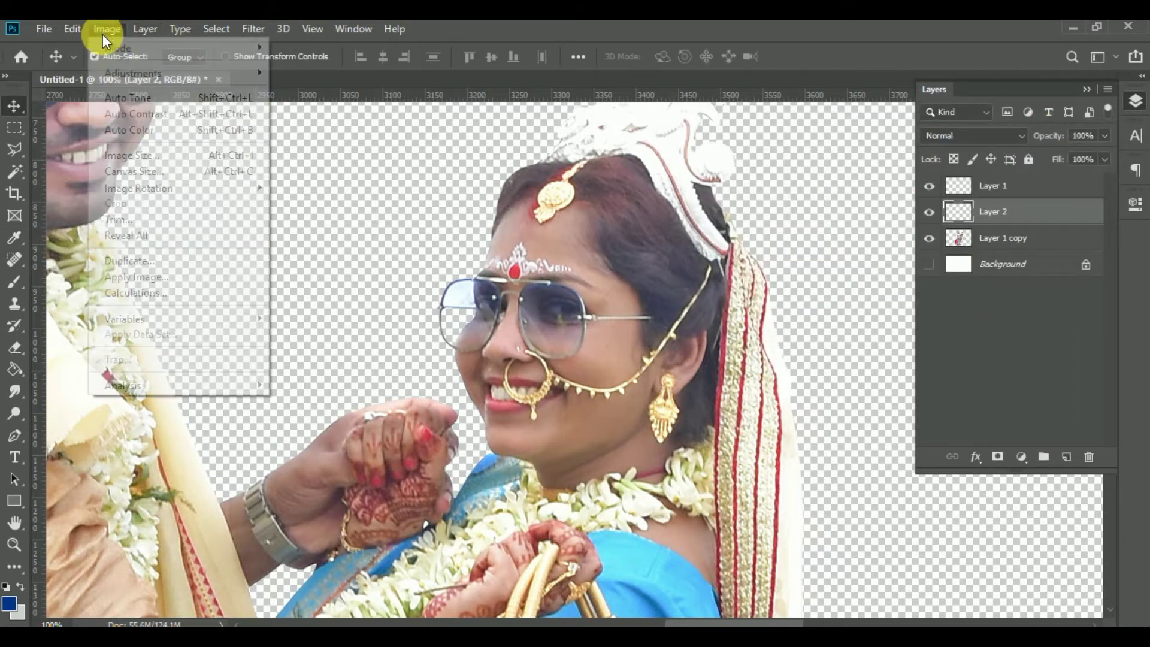
{"action": "mouse_move", "coordinate": [121, 72]}
{"action": "left_click", "coordinate": [338, 71]}
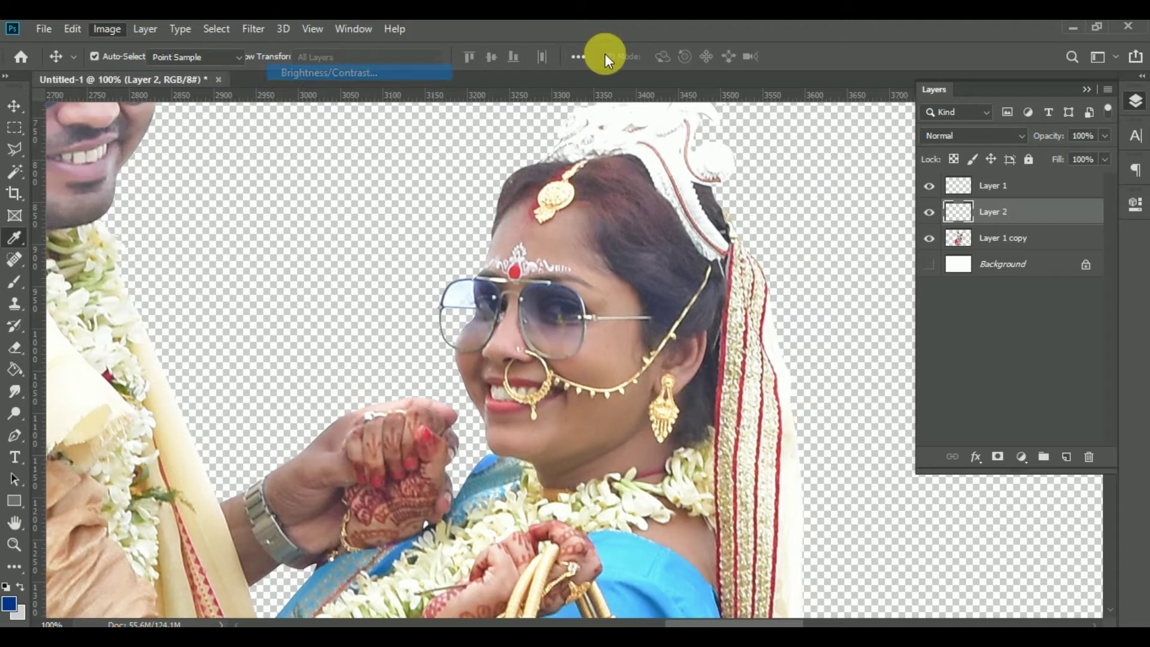
{"action": "left_click_drag", "start_coordinate": [804, 189], "coordinate": [814, 192]}
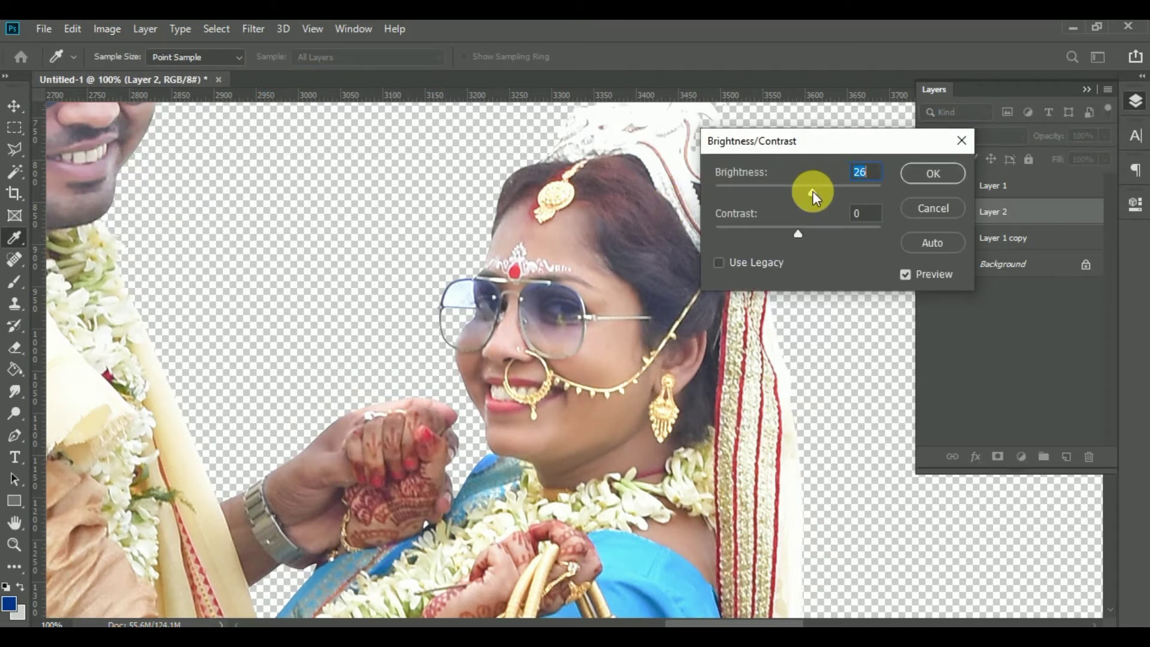
{"action": "left_click", "coordinate": [939, 175]}
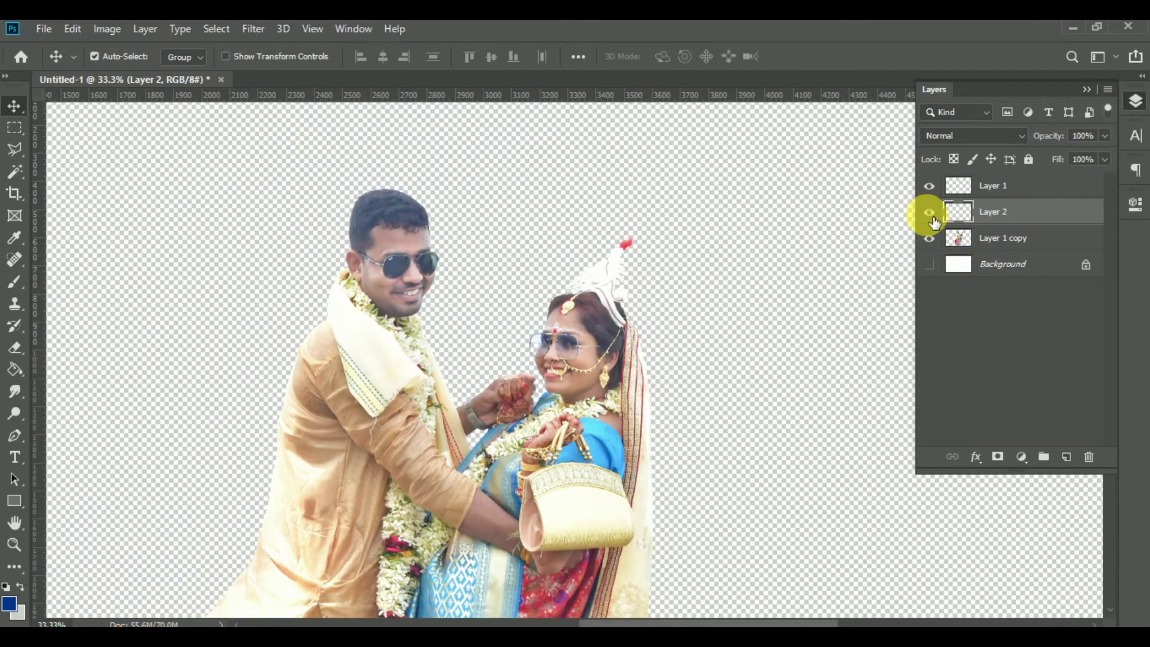
Compare the couple with the woman's corrected face layer hidden and shown, and check the whole document
{"action": "left_click", "coordinate": [931, 213]}
{"action": "left_click", "coordinate": [930, 212]}
{"action": "key", "text": "ctrl+minus"}
{"action": "key", "text": "ctrl+minus"}
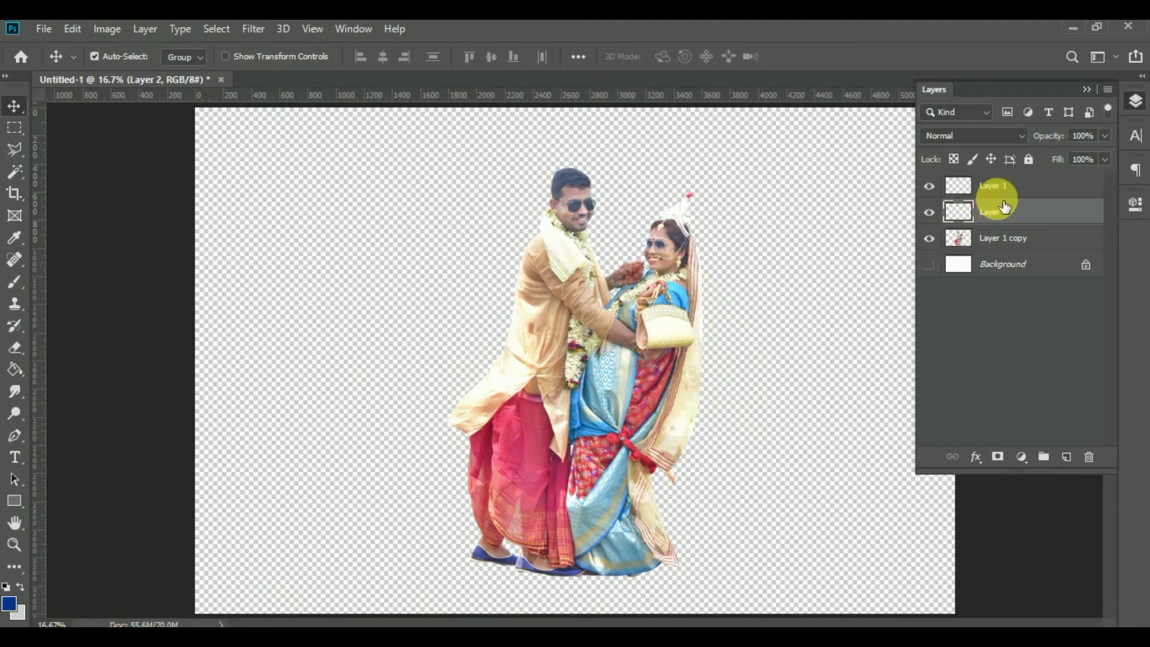
Duplicate the couple's layer together with both face layers, and merge the three copies into one layer
{"action": "left_click", "coordinate": [1017, 236]}
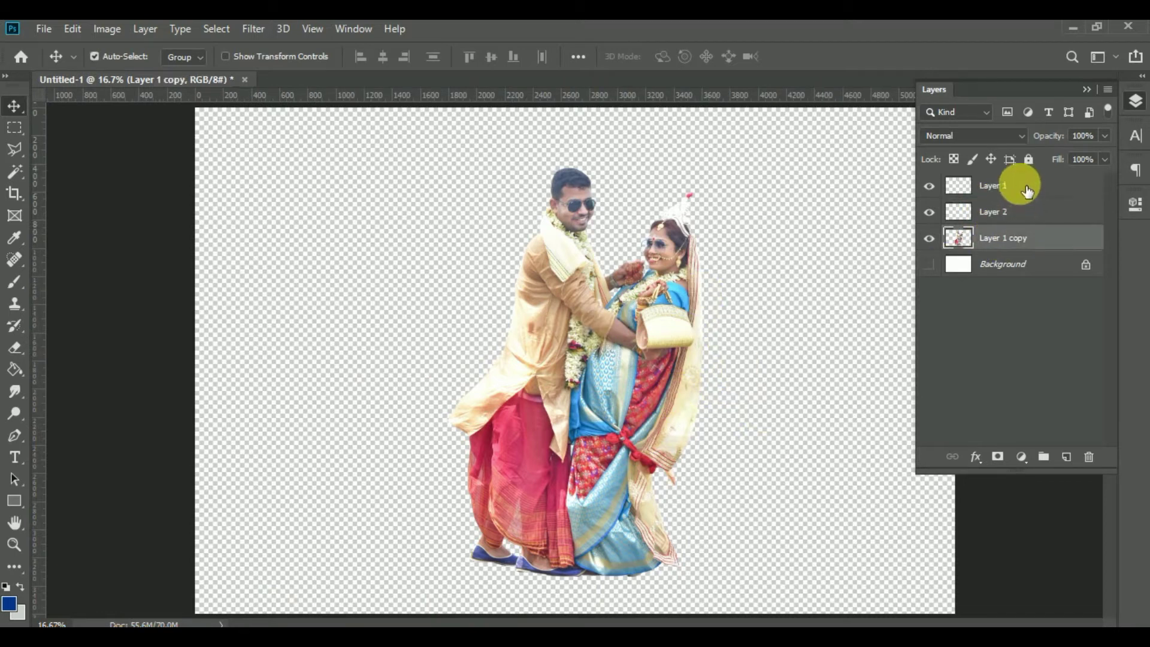
{"action": "left_click", "coordinate": [1018, 186], "text": "shift"}
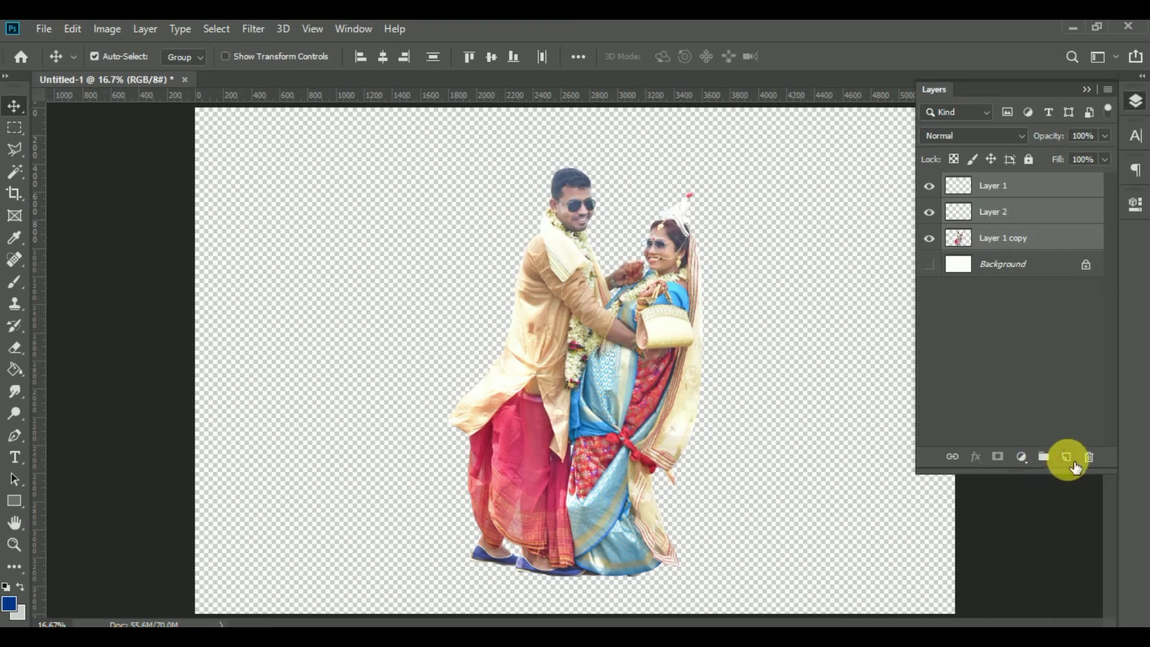
{"action": "left_click", "coordinate": [1067, 457]}
{"action": "left_click", "coordinate": [1017, 269]}
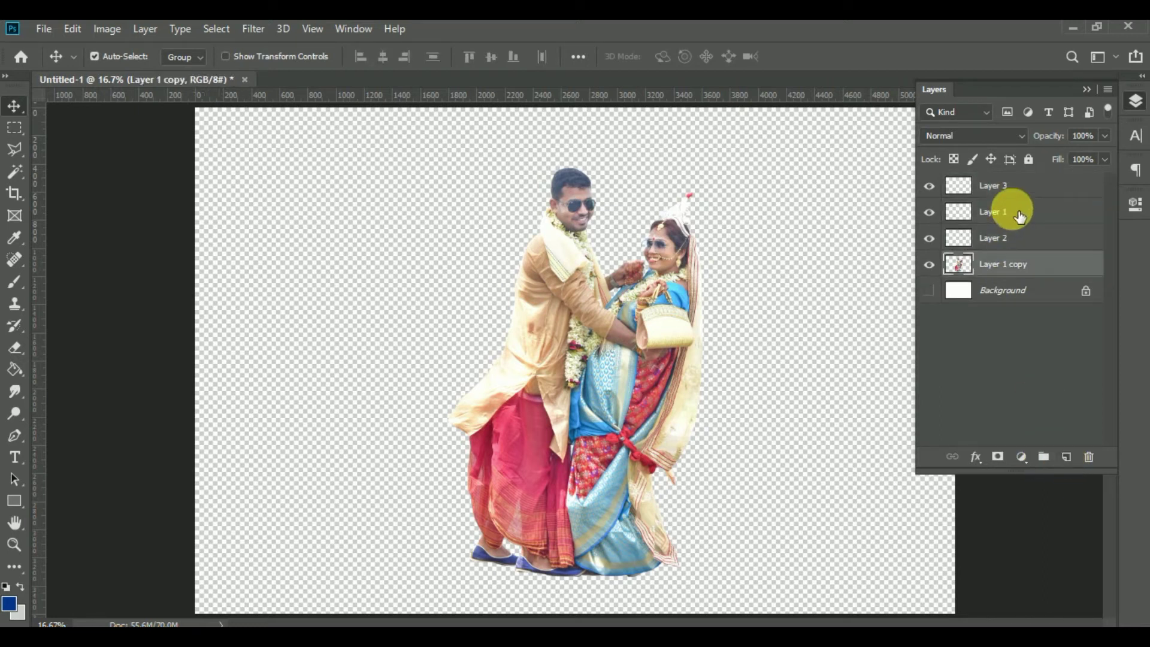
{"action": "left_click", "coordinate": [1015, 207], "text": "shift"}
{"action": "key", "text": "ctrl+c"}
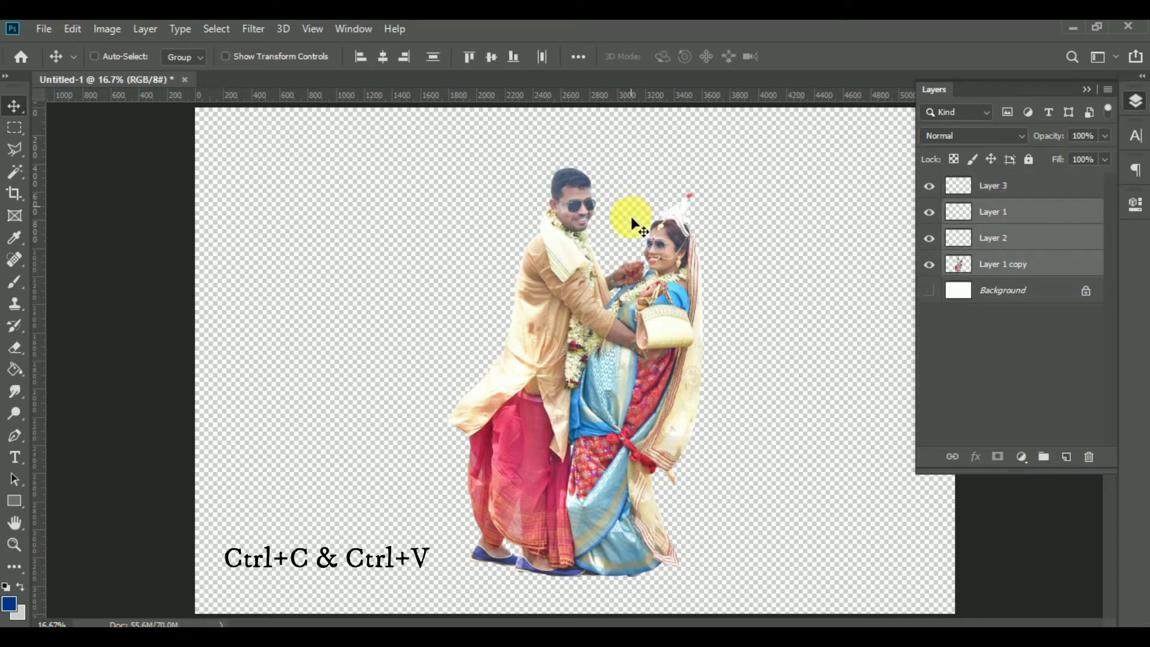
{"action": "key", "text": "ctrl+v"}
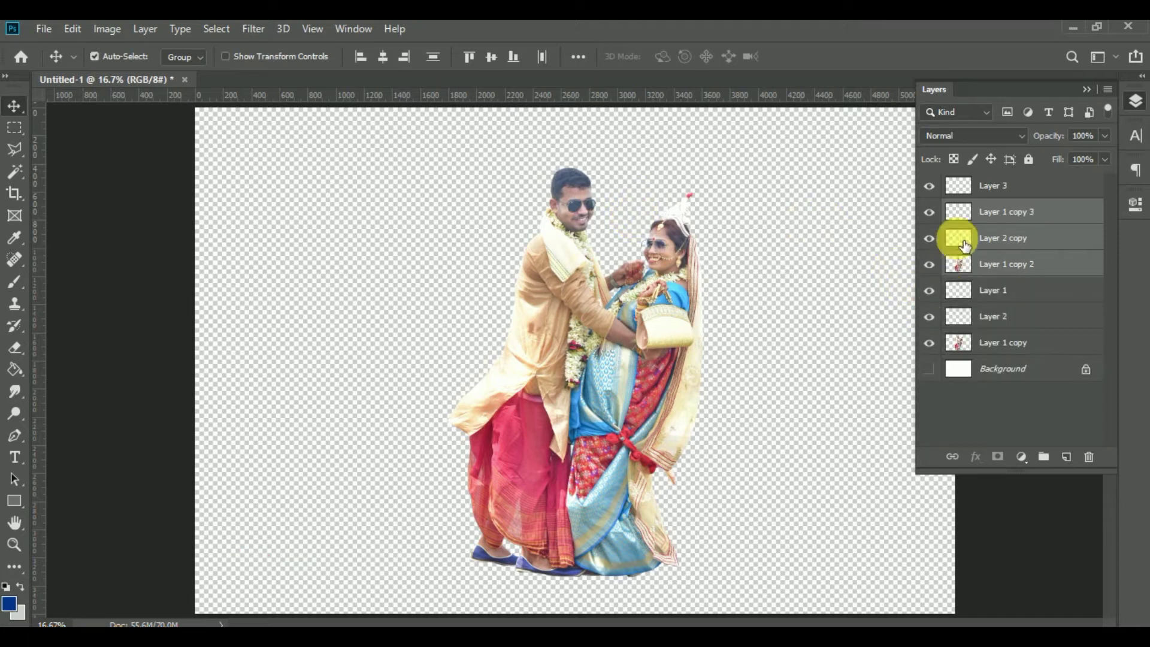
{"action": "key", "text": "ctrl+e"}
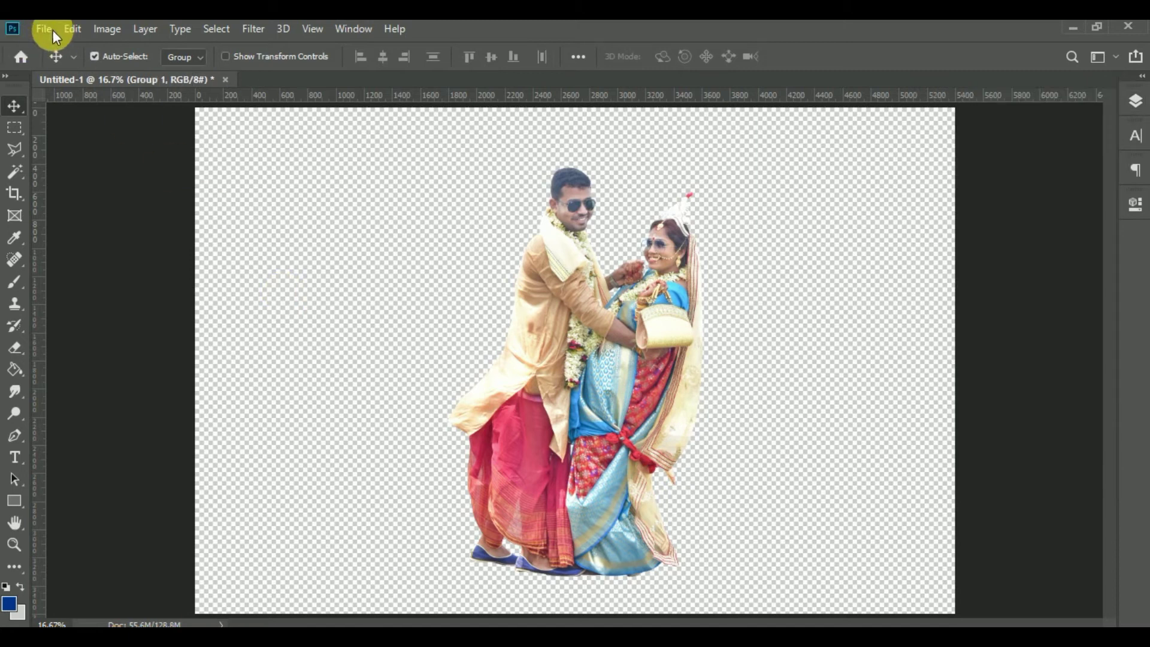
Open the arch photo fwad.jpg from the HD PIC folder and bring its window up over Print File.psd
{"action": "left_click", "coordinate": [52, 29]}
{"action": "left_click", "coordinate": [116, 66]}
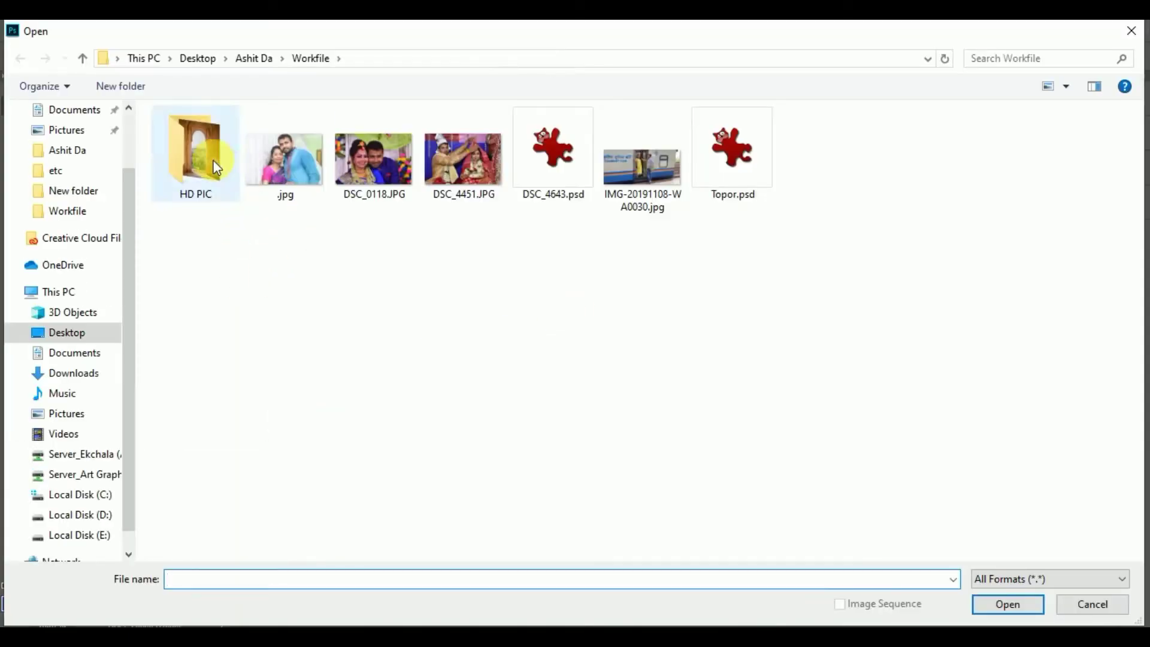
{"action": "double_click", "coordinate": [217, 169]}
{"action": "double_click", "coordinate": [192, 159]}
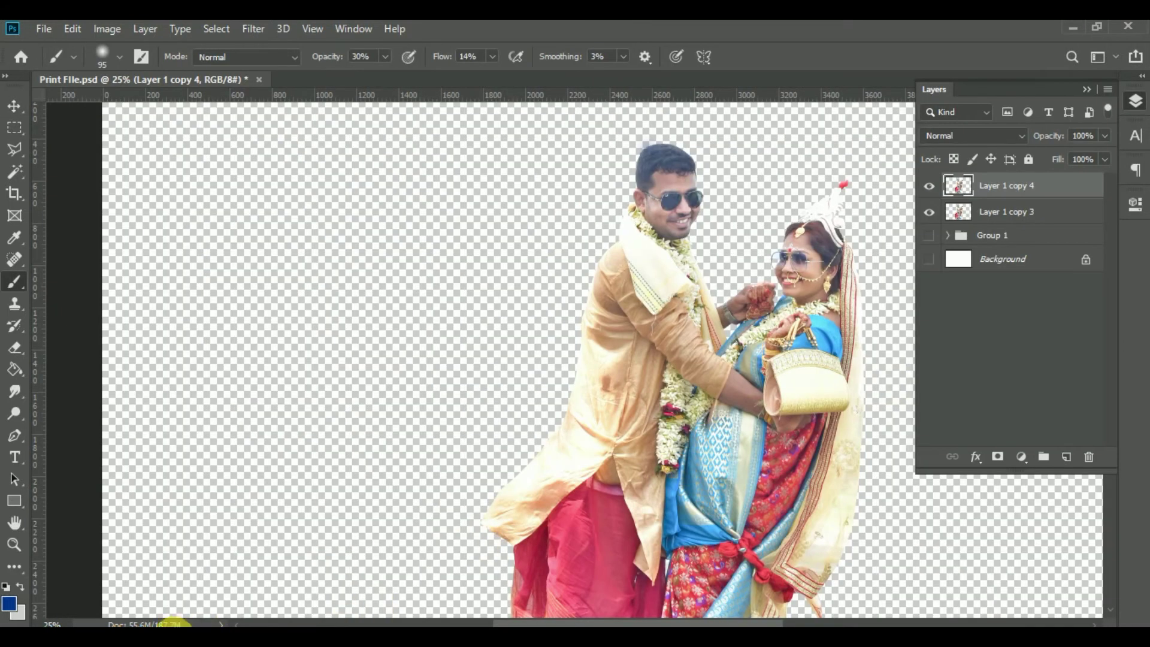
{"action": "mouse_move", "coordinate": [176, 626]}
{"action": "left_click", "coordinate": [231, 595]}
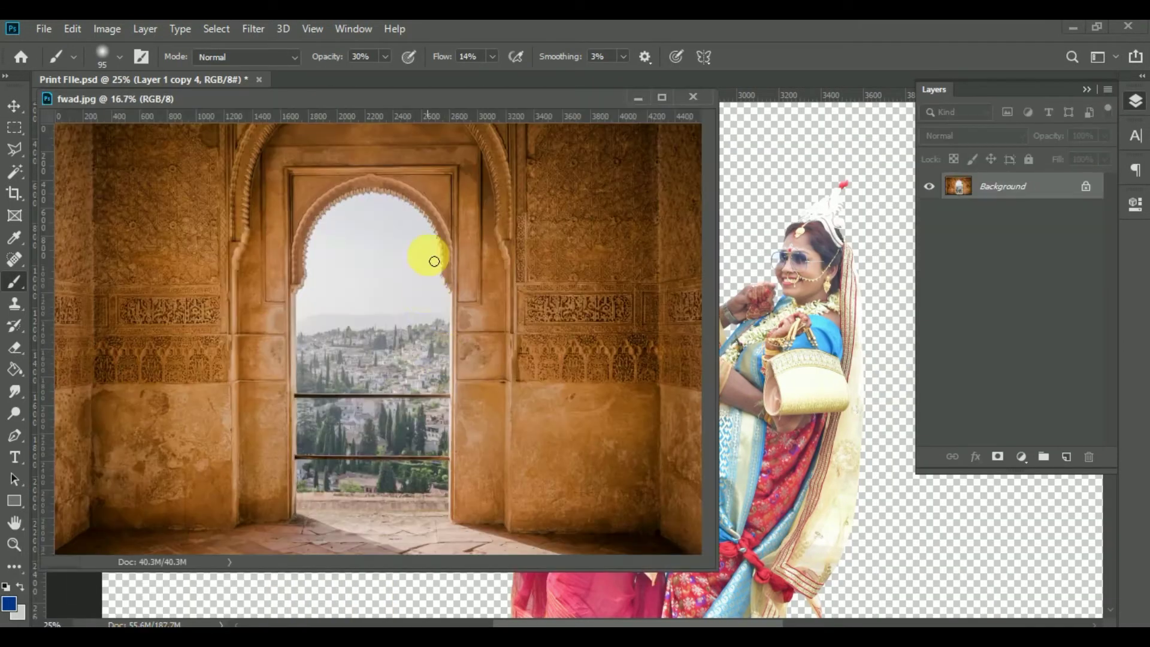
Bring the arch photo into Print File.psd as a new layer and minimize the source image window
{"action": "key", "text": "v"}
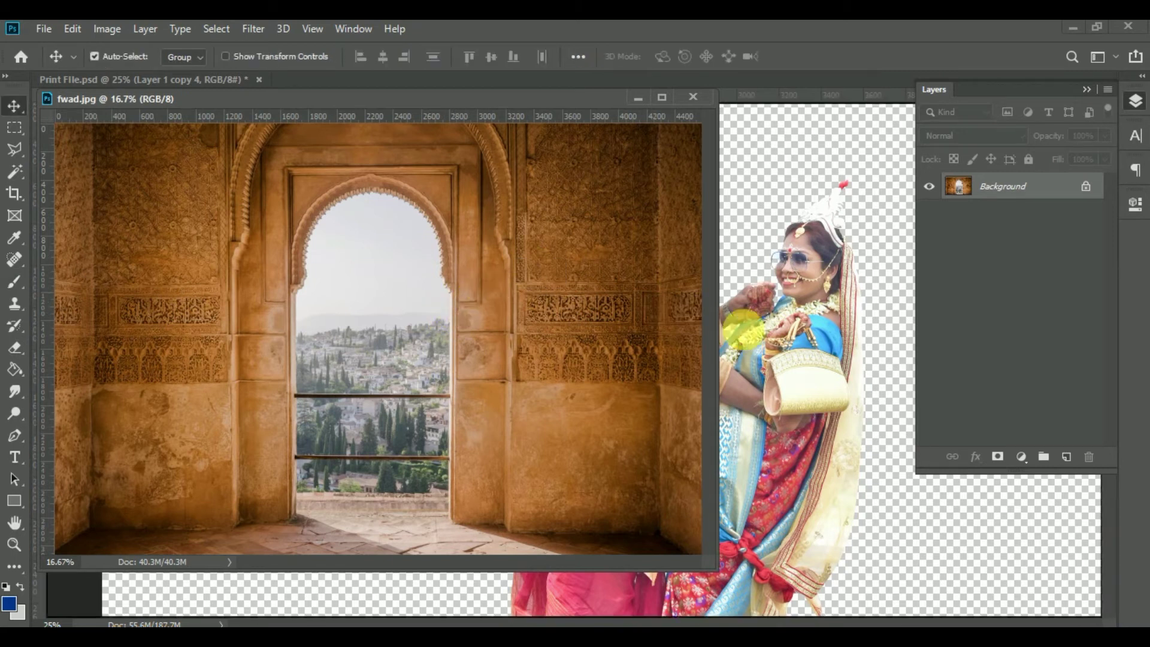
{"action": "left_click_drag", "start_coordinate": [743, 329], "coordinate": [793, 444]}
{"action": "left_click", "coordinate": [637, 97]}
{"action": "key", "text": "ctrl+0"}
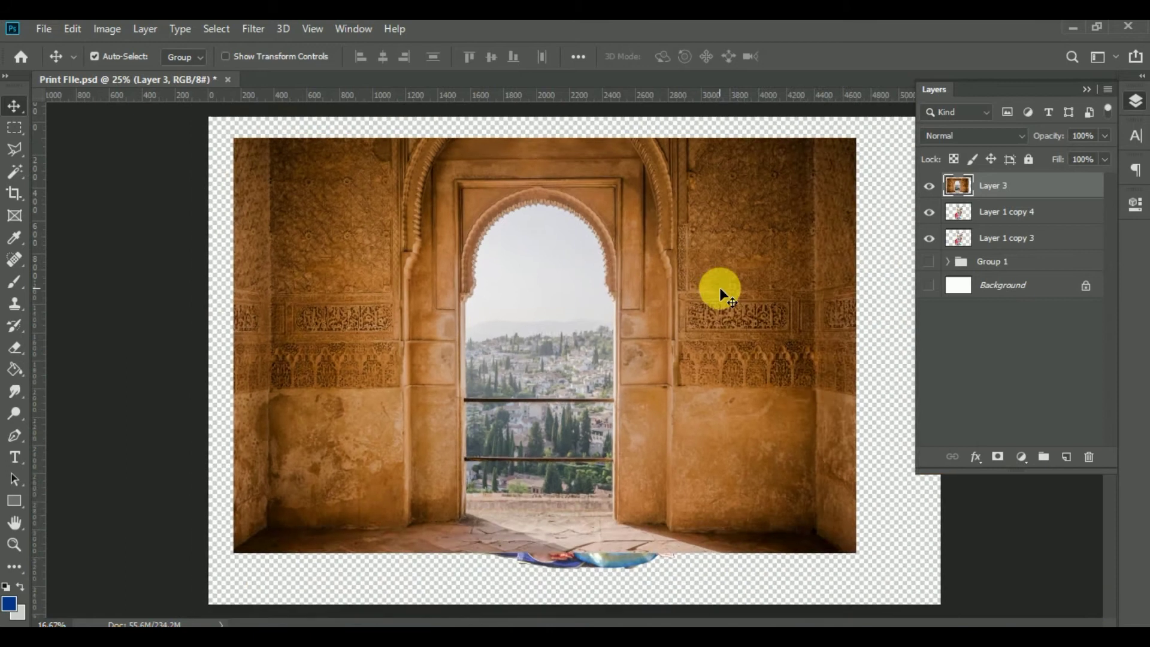
Try the arch photo mirrored horizontally in Free Transform while shifting it toward the canvas's upper right corner, and restore its original orientation
{"action": "key", "text": "ctrl+minus"}
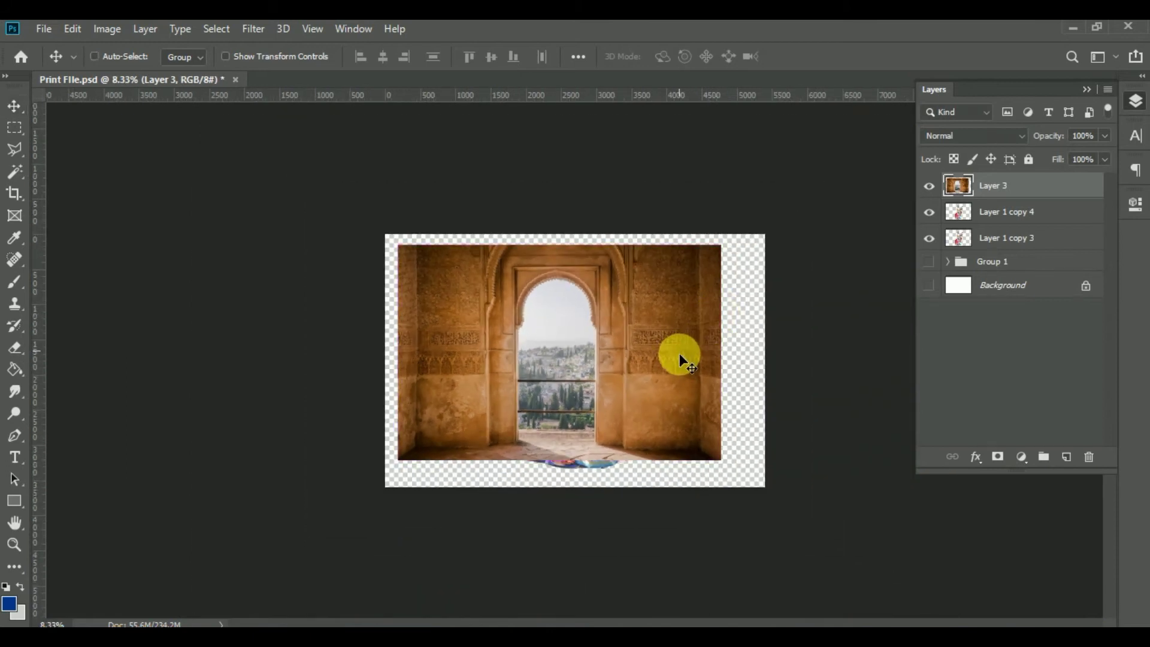
{"action": "key", "text": "ctrl+t"}
{"action": "right_click", "coordinate": [677, 352]}
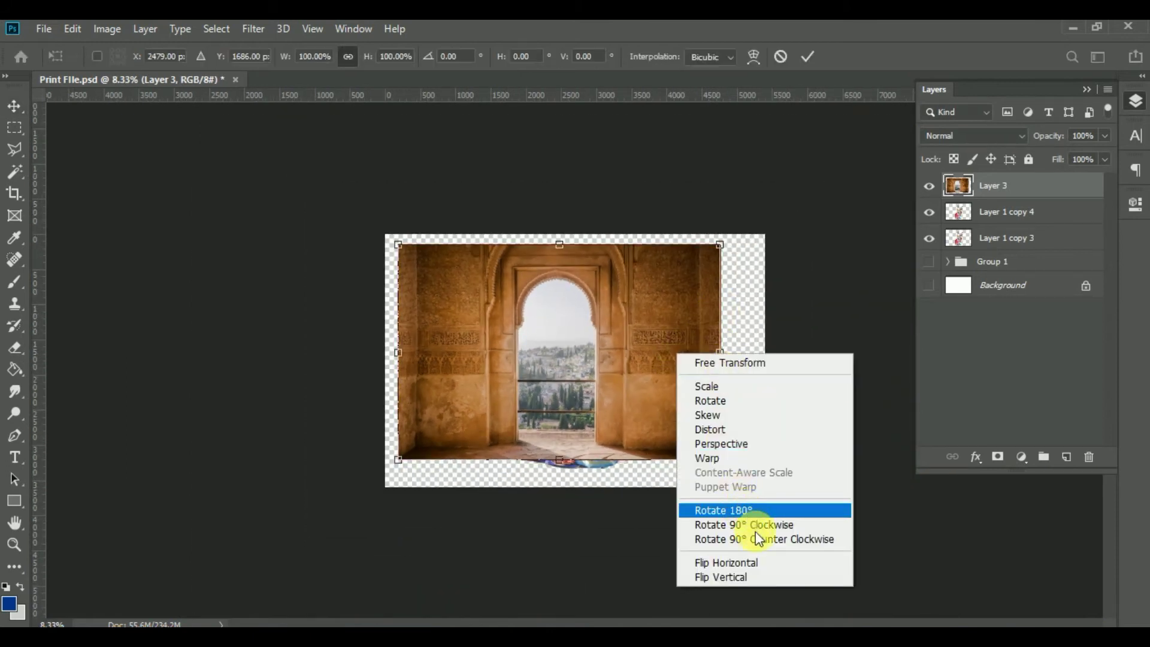
{"action": "left_click", "coordinate": [758, 560]}
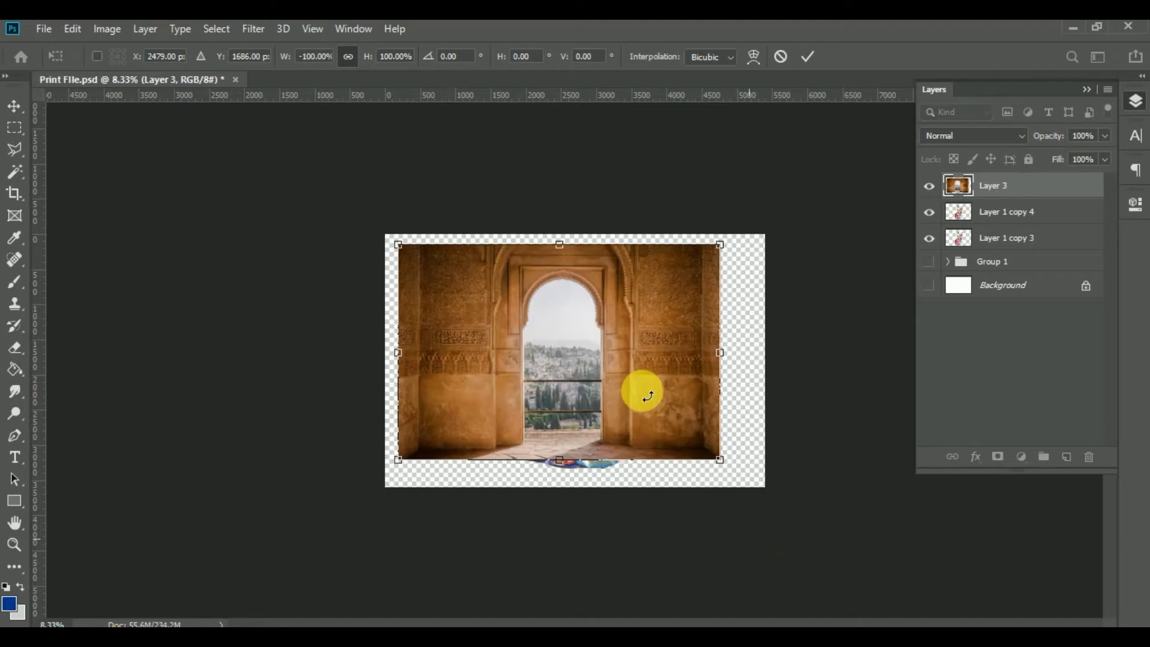
{"action": "left_click_drag", "start_coordinate": [642, 389], "coordinate": [679, 384]}
{"action": "right_click", "coordinate": [679, 384]}
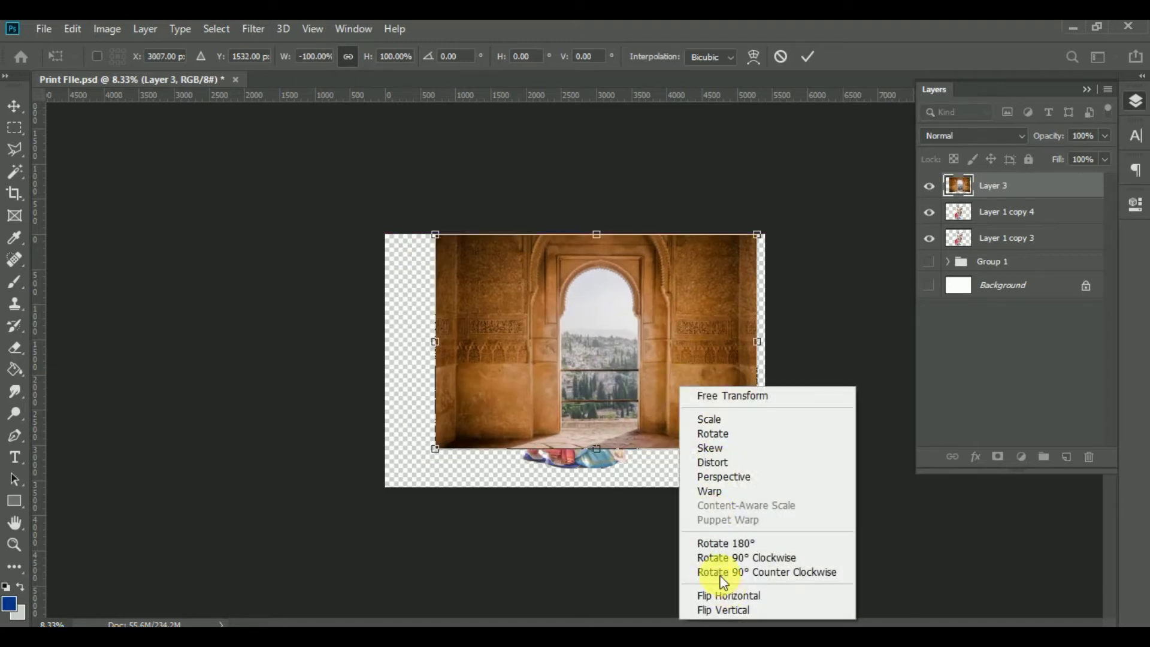
{"action": "left_click", "coordinate": [718, 593]}
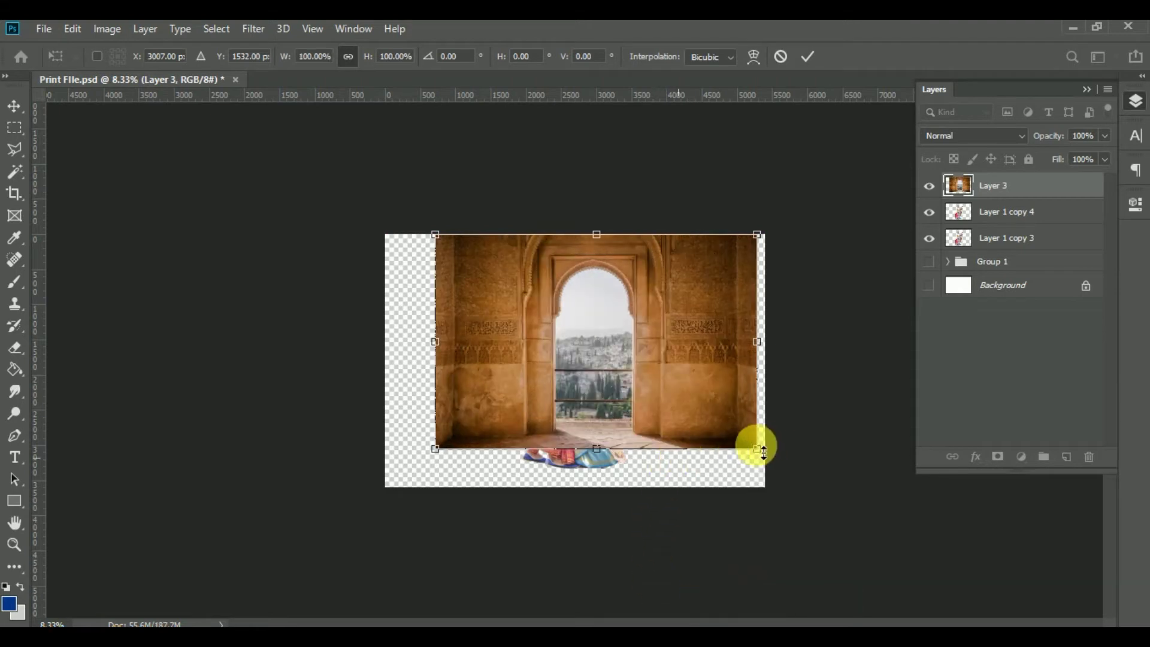
Scale the arch photo to 119.29% and place it over the right part of the canvas, covering its full height
{"action": "left_click_drag", "start_coordinate": [756, 448], "coordinate": [819, 482]}
{"action": "left_click_drag", "start_coordinate": [646, 409], "coordinate": [667, 407]}
{"action": "key", "text": "Return"}
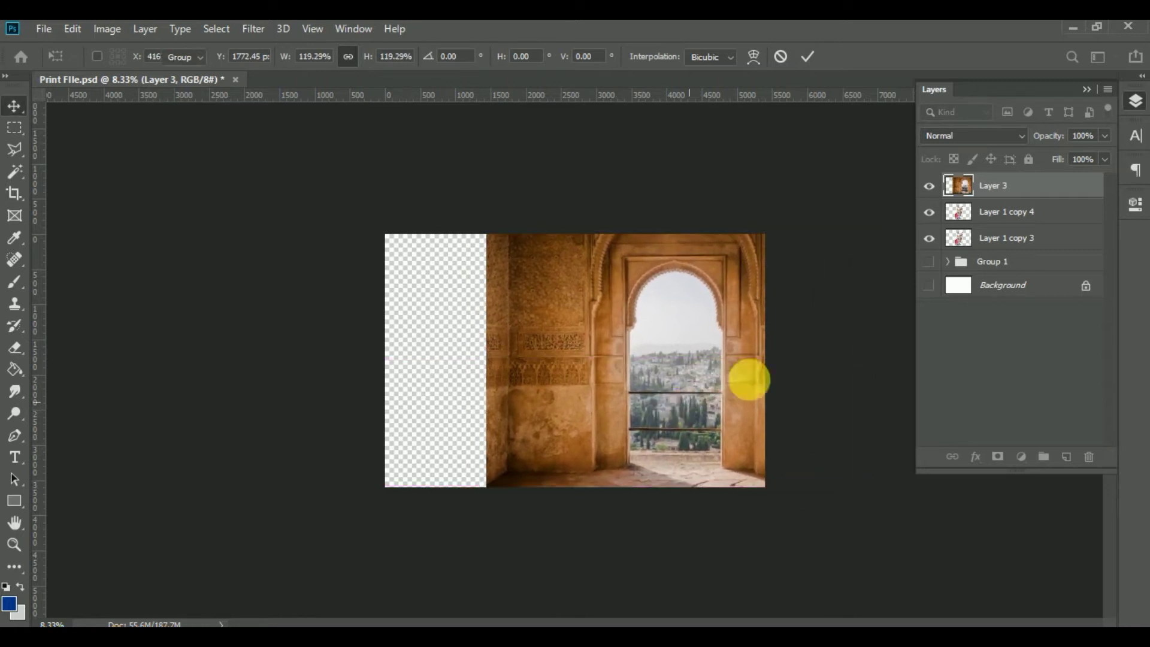
Place the arch photo layer beneath the top couple layer and move the couple in front of the archway
{"action": "left_click_drag", "start_coordinate": [1026, 190], "coordinate": [1022, 228]}
{"action": "left_click_drag", "start_coordinate": [612, 368], "coordinate": [701, 376]}
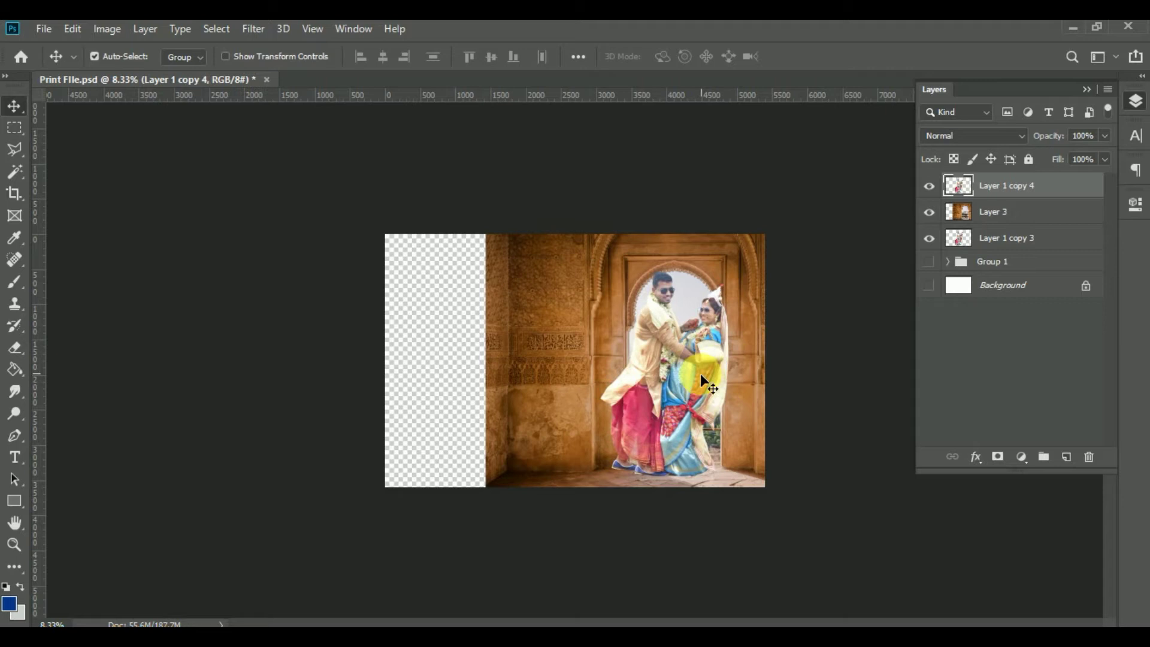
{"action": "left_click", "coordinate": [749, 363]}
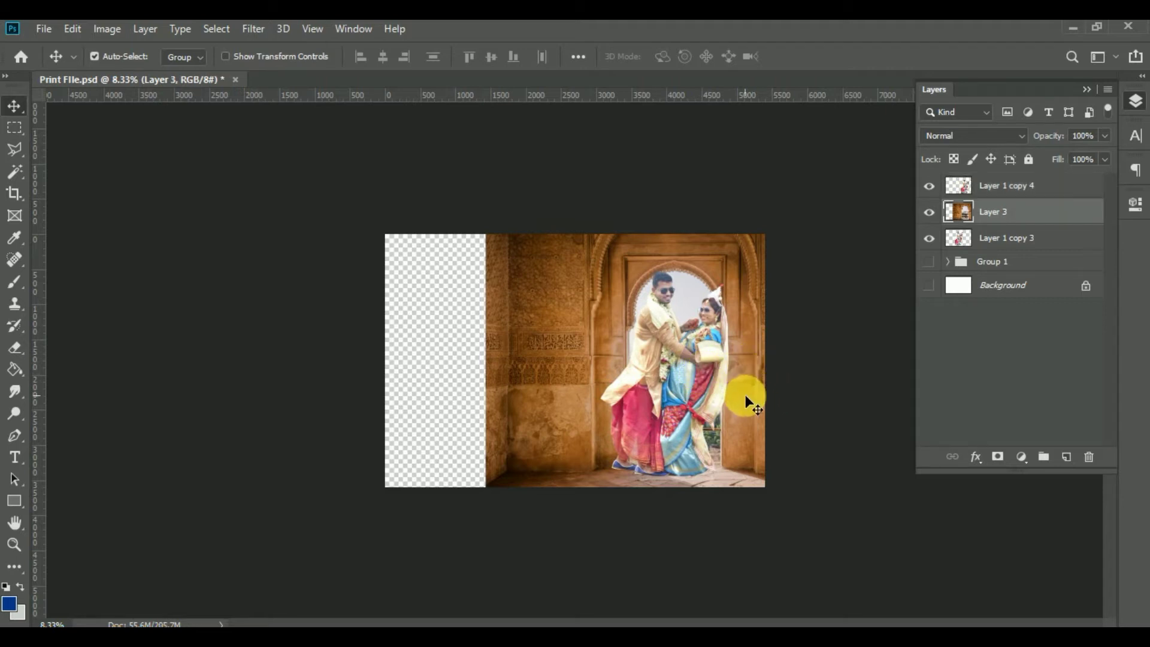
Scale the arch photo to 113.80% with its base on the canvas's lower edge, and lower the couple onto the floor
{"action": "key", "text": "ctrl+t"}
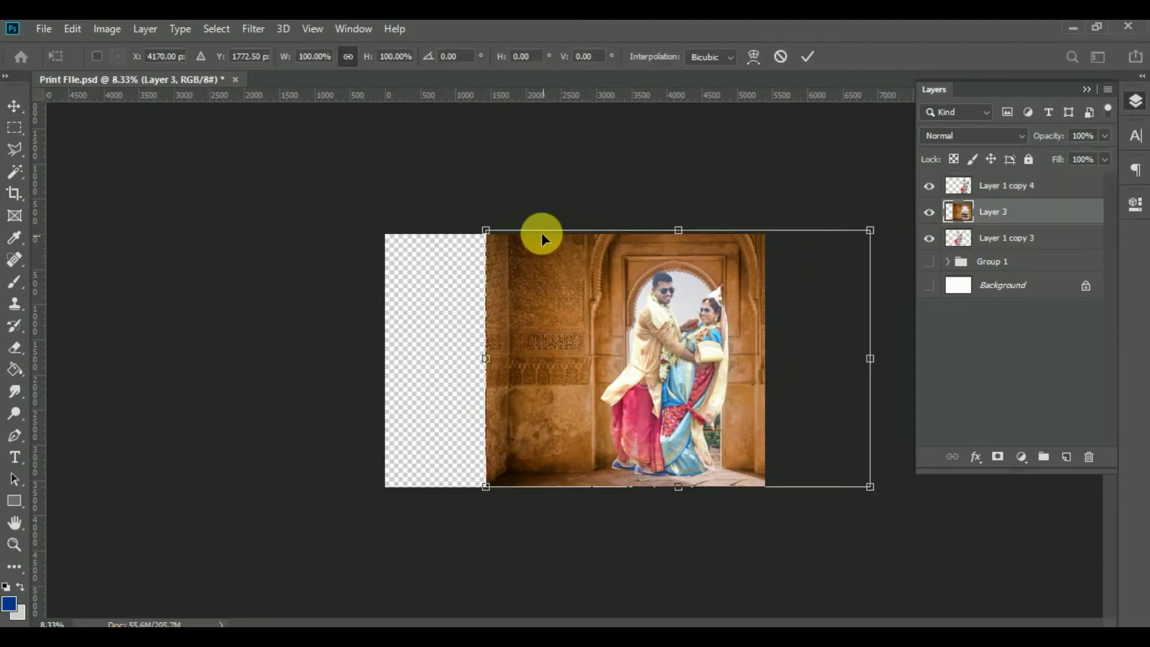
{"action": "left_click_drag", "start_coordinate": [487, 231], "coordinate": [444, 187]}
{"action": "left_click_drag", "start_coordinate": [541, 295], "coordinate": [548, 294]}
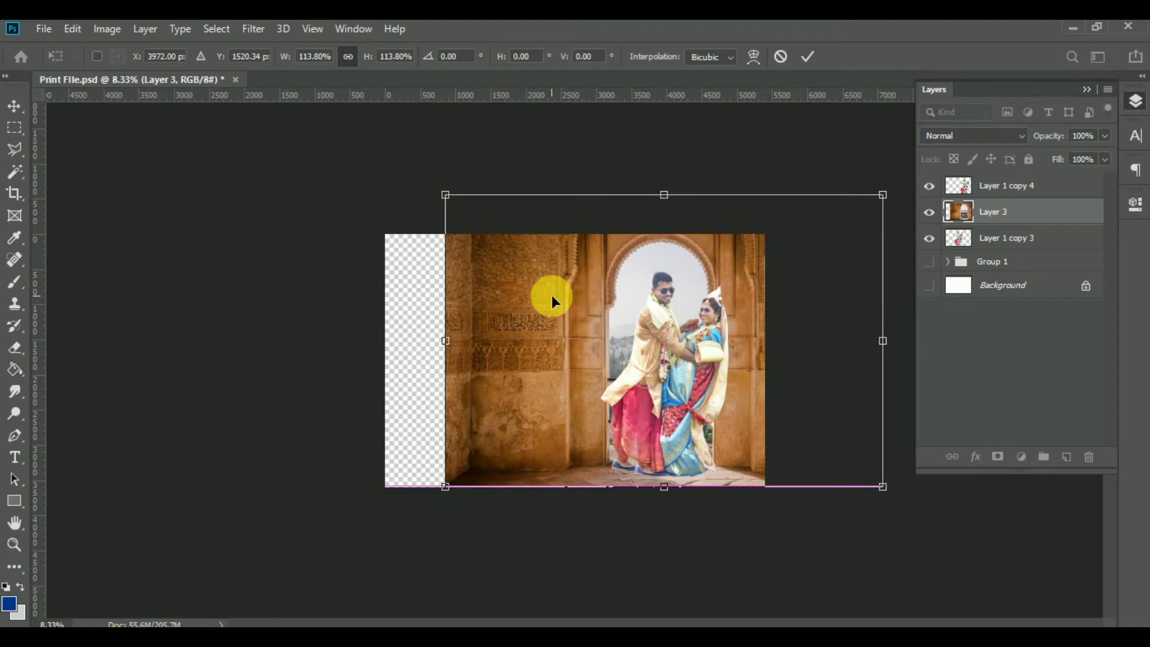
{"action": "key", "text": "Return"}
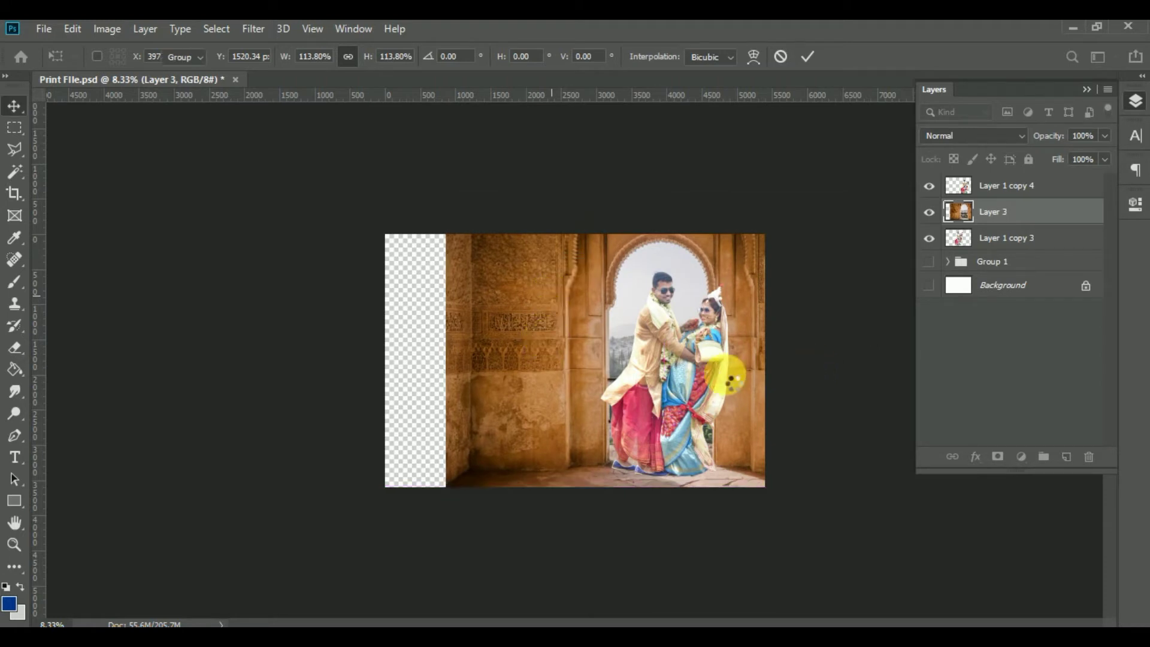
{"action": "left_click_drag", "start_coordinate": [710, 367], "coordinate": [714, 383]}
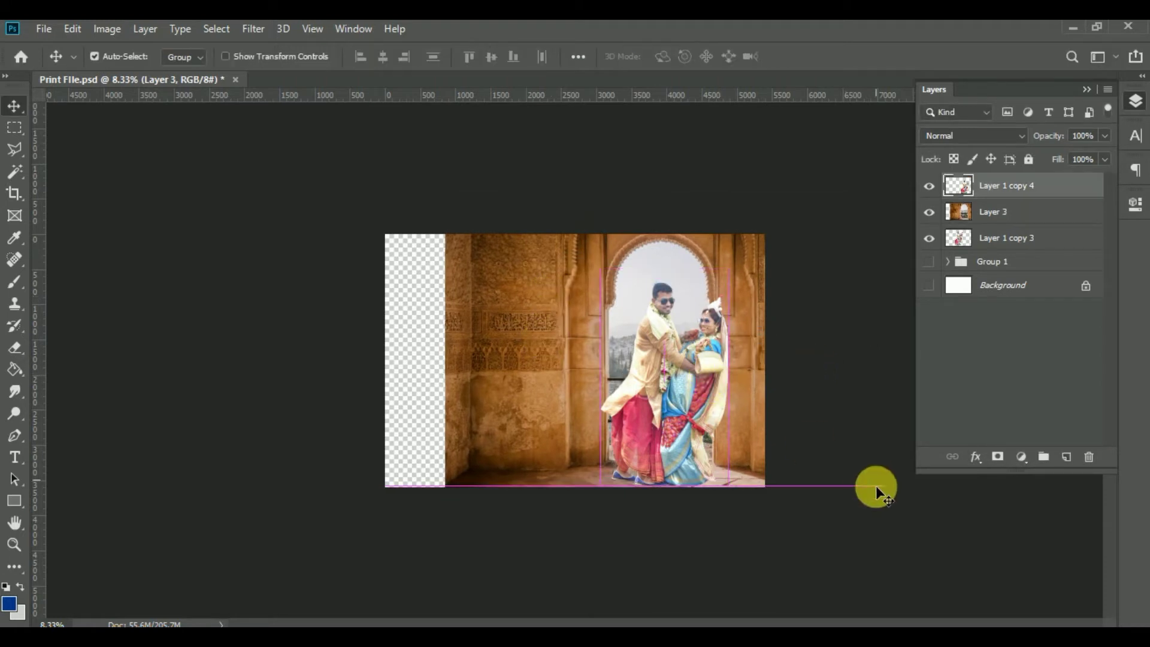
Enlarge the arch photo further and shift it left so it covers more of the canvas's empty side
{"action": "left_click", "coordinate": [756, 282]}
{"action": "key", "text": "ctrl+t"}
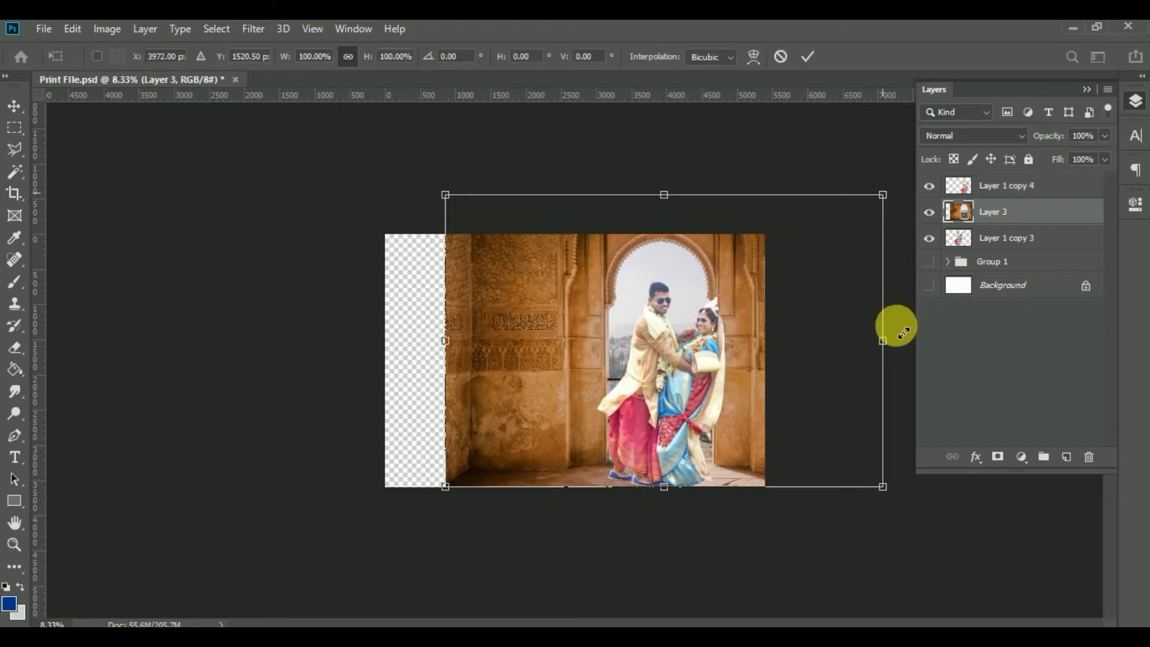
{"action": "left_click_drag", "start_coordinate": [883, 340], "coordinate": [930, 341]}
{"action": "left_click_drag", "start_coordinate": [816, 360], "coordinate": [795, 361]}
{"action": "key", "text": "Return"}
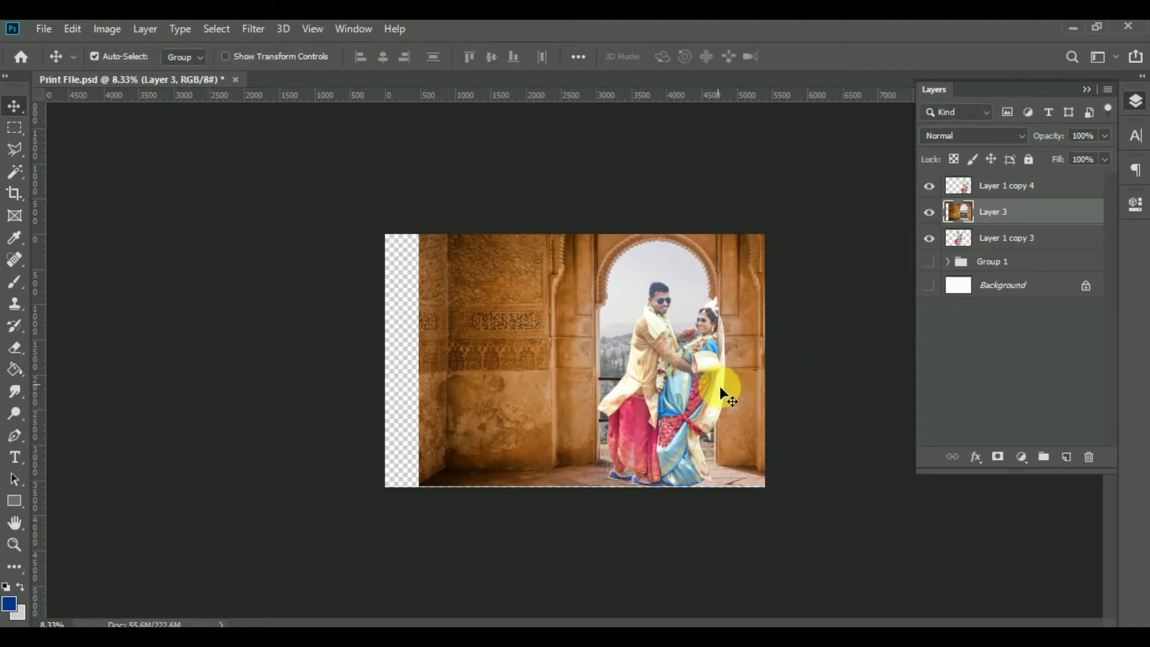
Reposition the couple cutout slightly up and left so both figures stand within the archway opening
{"action": "key", "text": "ctrl+plus"}
{"action": "key", "text": "ctrl+plus"}
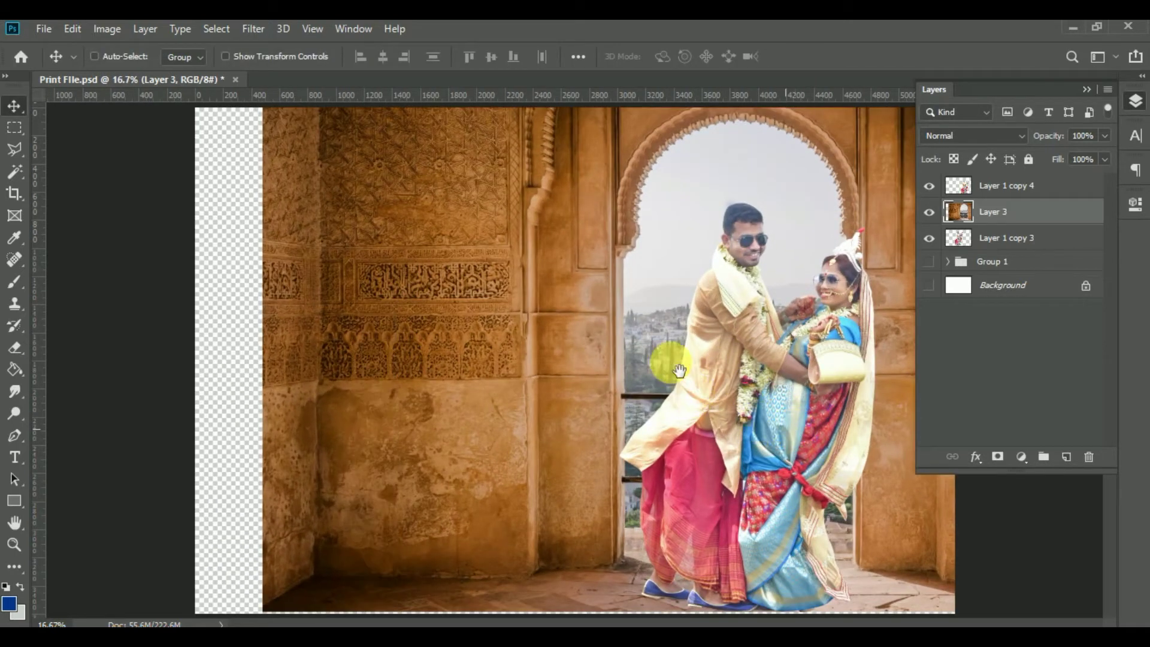
{"action": "mouse_move", "coordinate": [774, 408]}
{"action": "left_mouse_down"}
{"action": "mouse_move", "coordinate": [752, 394]}
{"action": "mouse_move", "coordinate": [761, 410]}
{"action": "left_mouse_up"}
{"action": "left_click", "coordinate": [869, 445], "text": "ctrl"}
{"action": "mouse_move", "coordinate": [872, 448]}
{"action": "left_mouse_down"}
{"action": "mouse_move", "coordinate": [860, 436]}
{"action": "mouse_move", "coordinate": [866, 449]}
{"action": "left_mouse_up"}
{"action": "left_click_drag", "start_coordinate": [782, 456], "coordinate": [783, 455]}
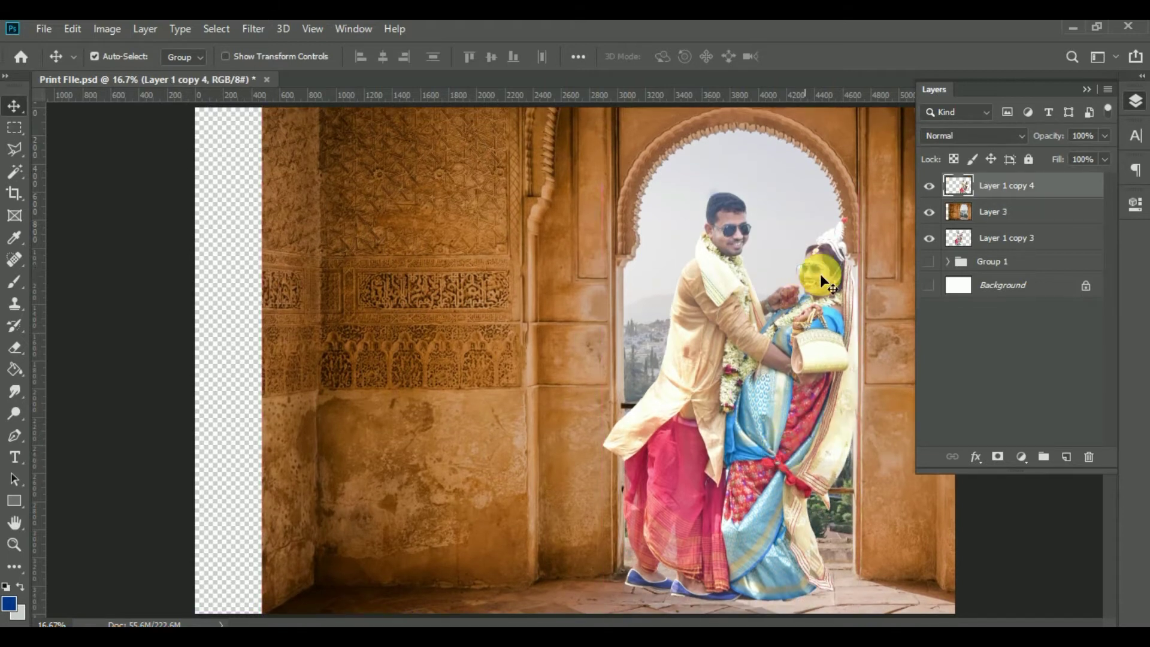
Scale the couple cutout to 93.57% and nudge it right to center it in the archway
{"action": "key", "text": "ctrl+t"}
{"action": "left_click_drag", "start_coordinate": [855, 203], "coordinate": [849, 217]}
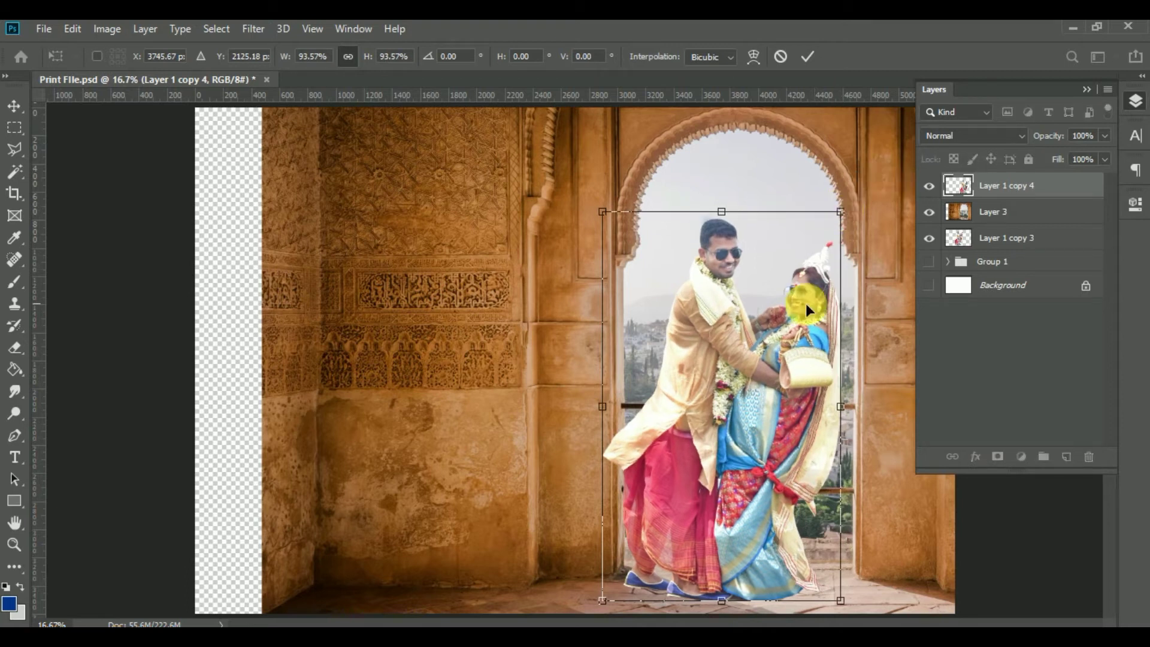
{"action": "key", "text": "Return"}
{"action": "left_click_drag", "start_coordinate": [788, 426], "coordinate": [797, 427]}
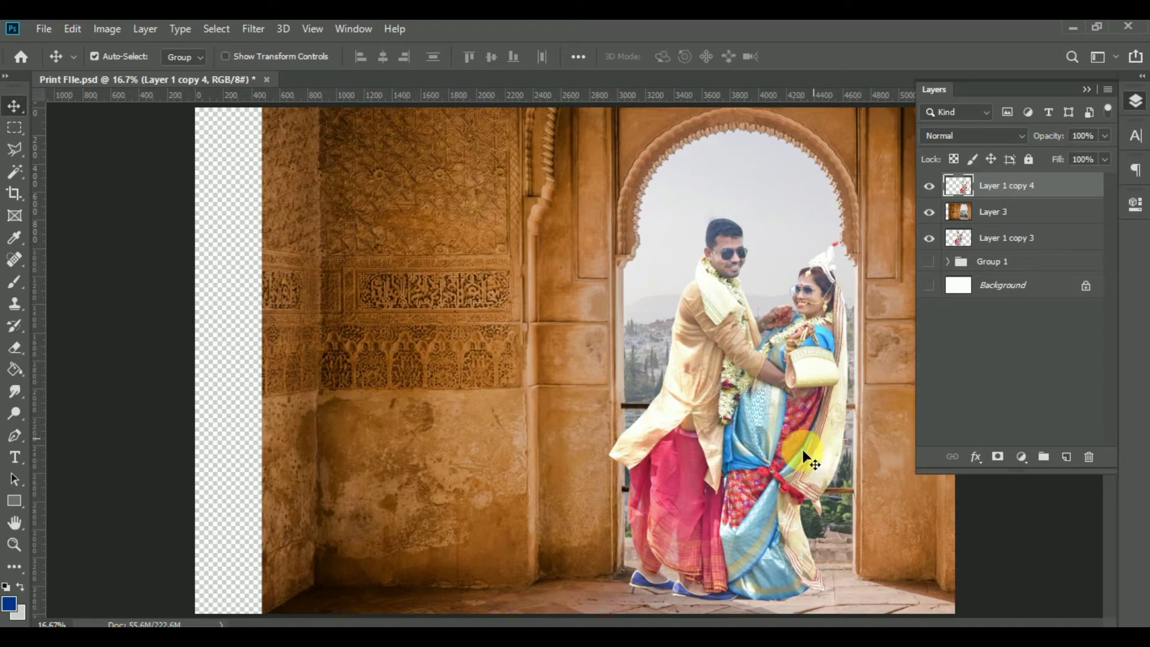
Copy a full-height strip of the carved wall from the arch photo to a new layer and move it left over the gap
{"action": "scroll", "coordinate": [800, 467], "scroll_direction": "down", "scroll_amount": 3}
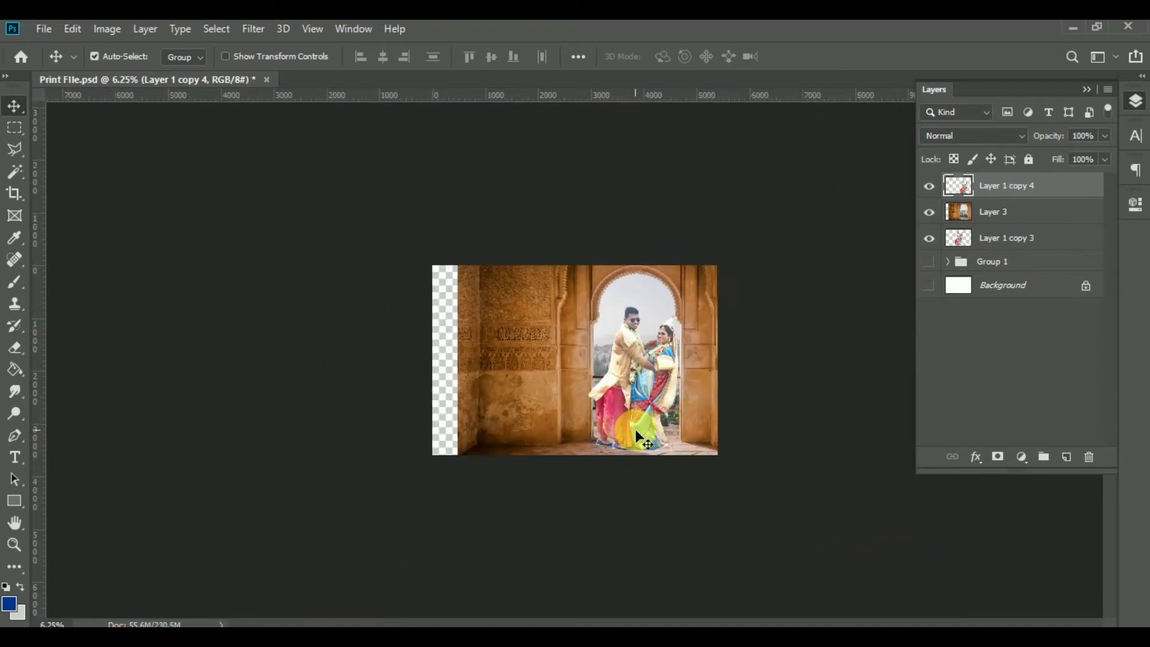
{"action": "key", "text": "ctrl+plus"}
{"action": "key", "text": "ctrl+plus"}
{"action": "left_click", "coordinate": [354, 358]}
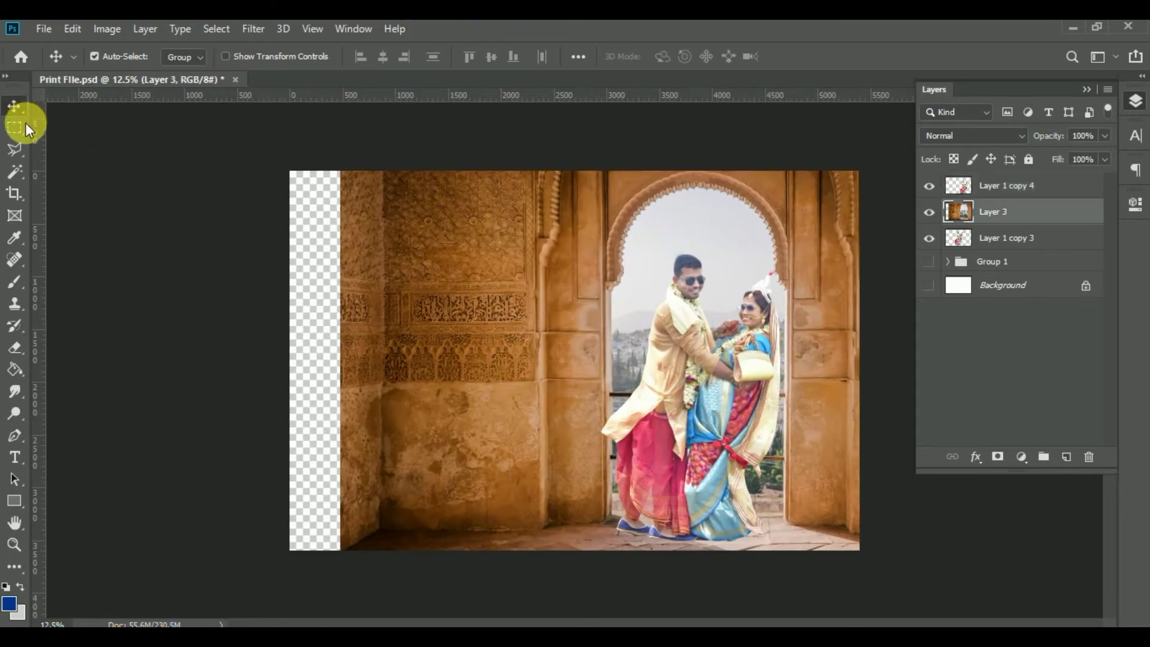
{"action": "left_click", "coordinate": [16, 127]}
{"action": "left_click_drag", "start_coordinate": [388, 171], "coordinate": [534, 550]}
{"action": "key", "text": "ctrl+j"}
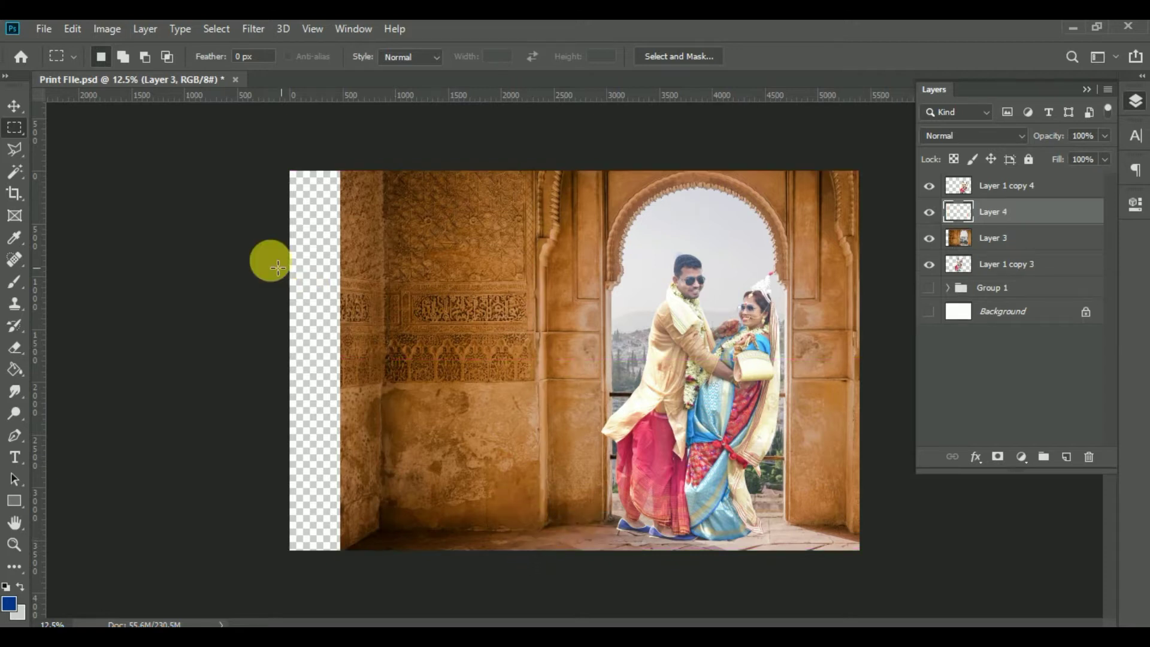
{"action": "left_click", "coordinate": [14, 105]}
{"action": "left_click_drag", "start_coordinate": [447, 347], "coordinate": [392, 361]}
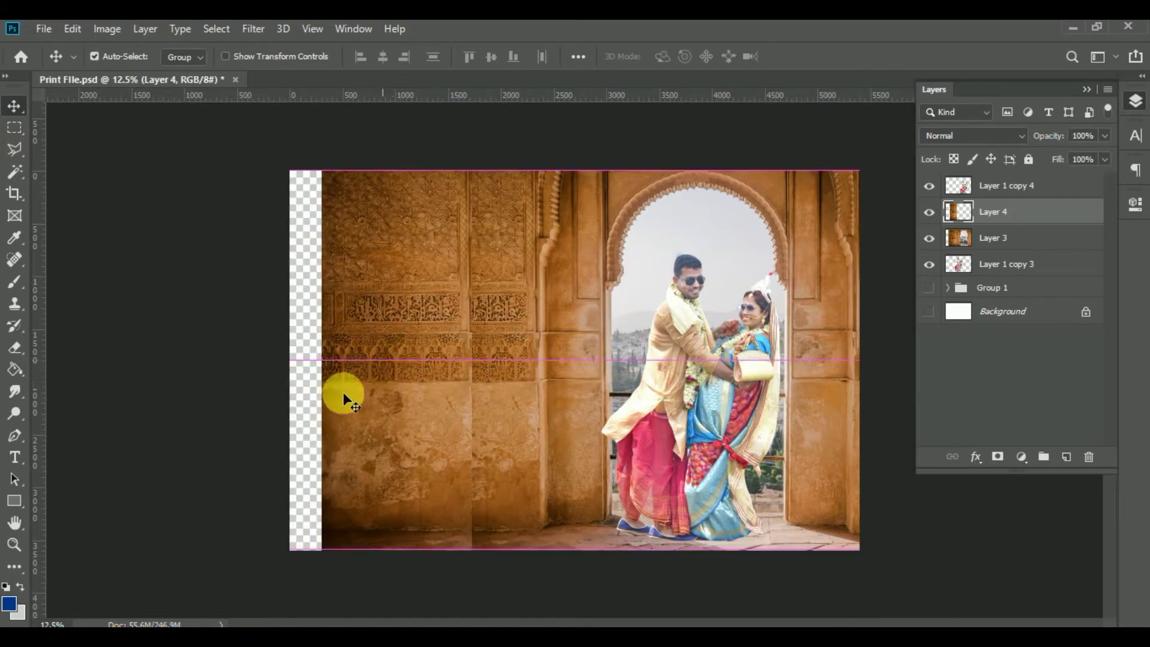
Erase the copied wall strip's hard inner edge with a soft Eraser to blend it into the arch photo
{"action": "left_click", "coordinate": [14, 350]}
{"action": "mouse_move", "coordinate": [490, 194]}
{"action": "left_mouse_down"}
{"action": "mouse_move", "coordinate": [517, 445]}
{"action": "mouse_move", "coordinate": [503, 569]}
{"action": "mouse_move", "coordinate": [531, 375]}
{"action": "mouse_move", "coordinate": [516, 190]}
{"action": "left_mouse_up"}
{"action": "left_click", "coordinate": [14, 106]}
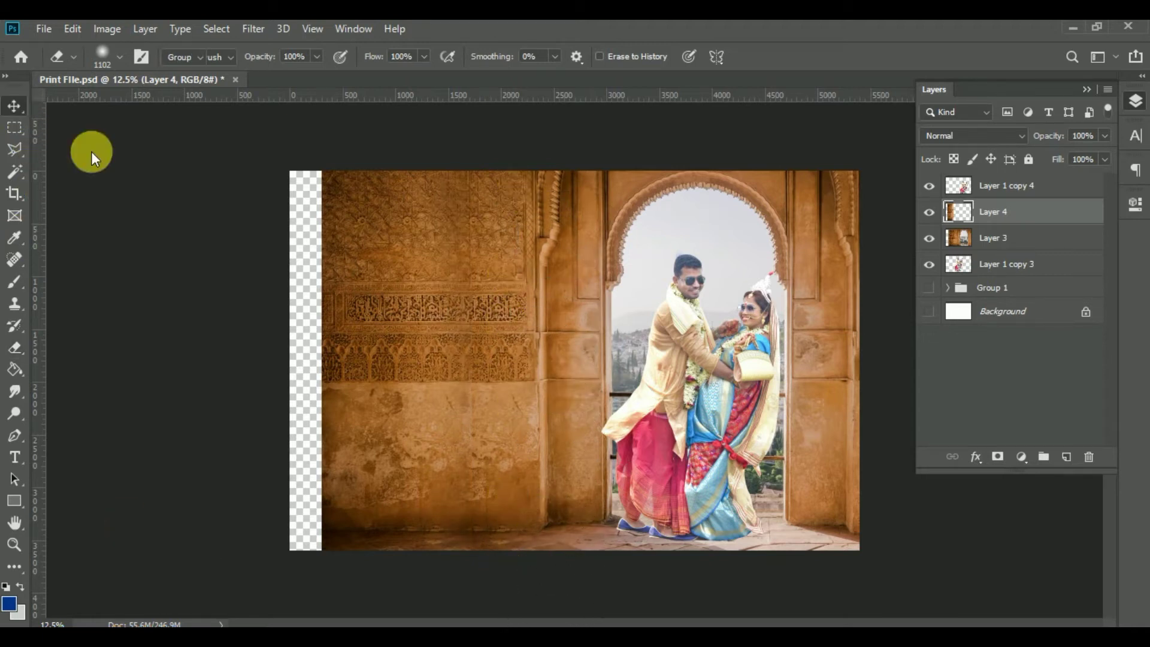
Try shifting the copied wall strip to the canvas's left edge, and move it back over the wall
{"action": "left_click_drag", "start_coordinate": [408, 360], "coordinate": [357, 371]}
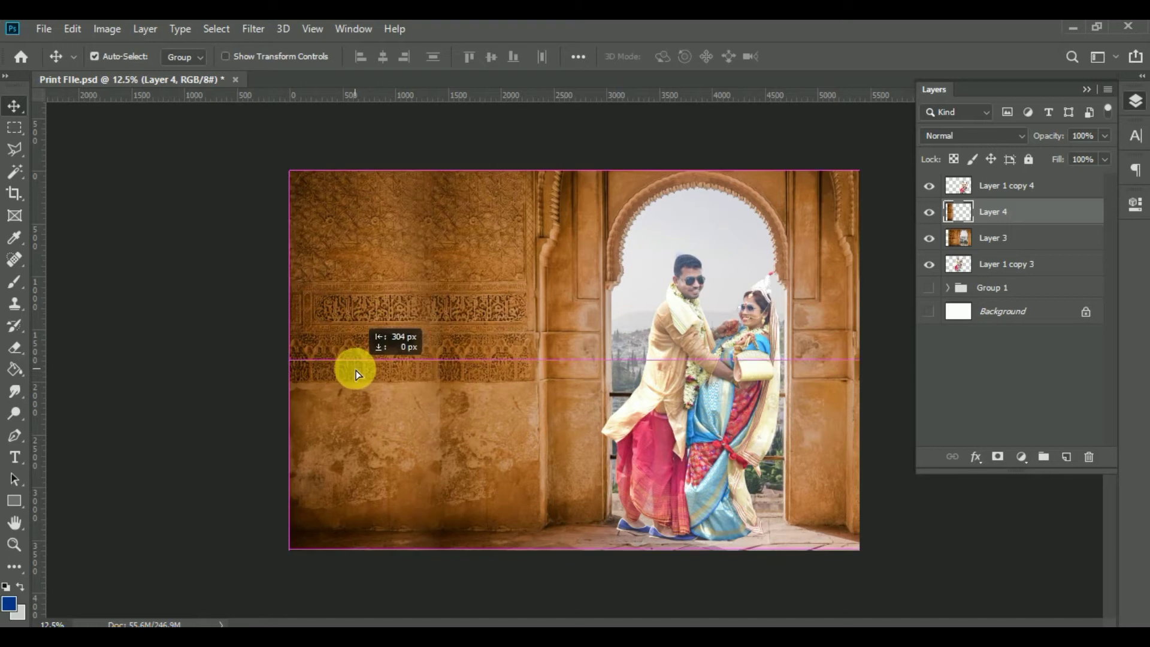
{"action": "left_click_drag", "start_coordinate": [359, 423], "coordinate": [398, 416]}
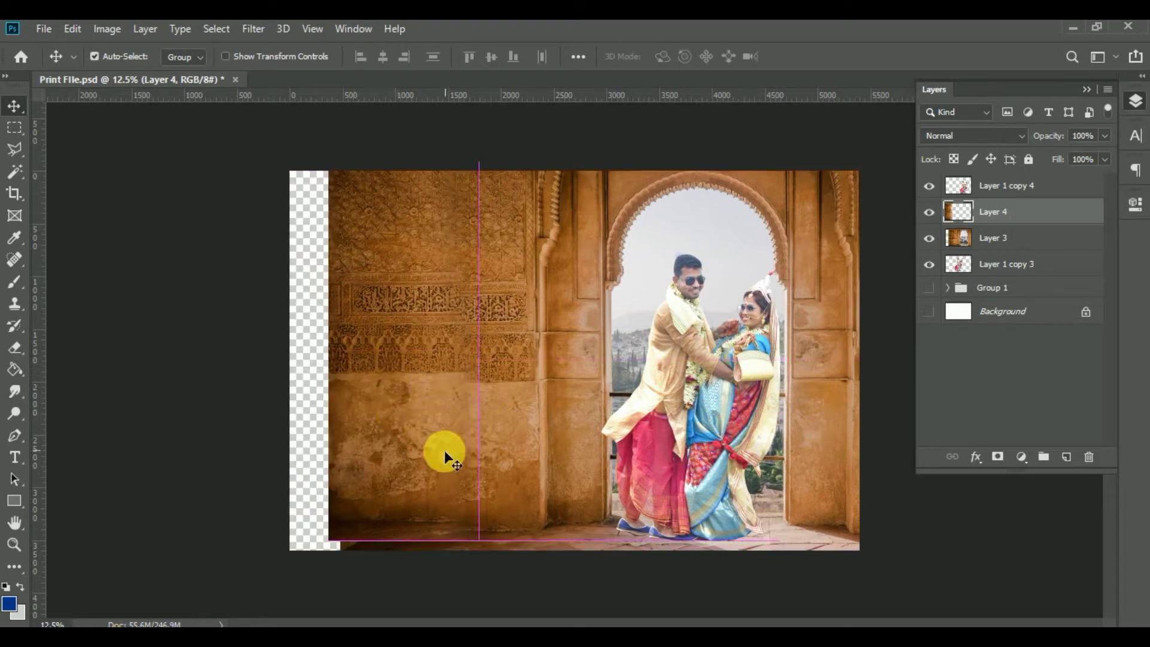
{"action": "left_click_drag", "start_coordinate": [444, 452], "coordinate": [426, 469]}
Soften the wall strip's seam with the Eraser and place a duplicate of the strip over the remaining gap at the canvas's left edge
{"action": "left_click", "coordinate": [16, 347]}
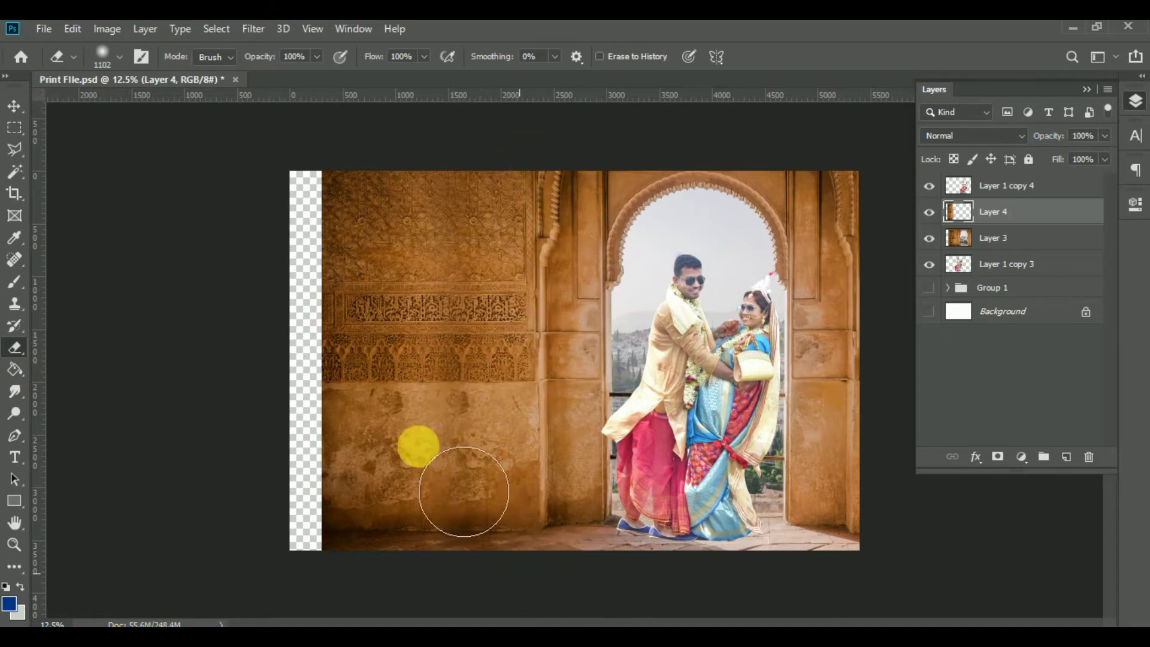
{"action": "left_click", "coordinate": [18, 111]}
{"action": "mouse_move", "coordinate": [382, 411]}
{"action": "left_mouse_down"}
{"action": "mouse_move", "coordinate": [401, 414]}
{"action": "mouse_move", "coordinate": [370, 422]}
{"action": "left_mouse_up"}
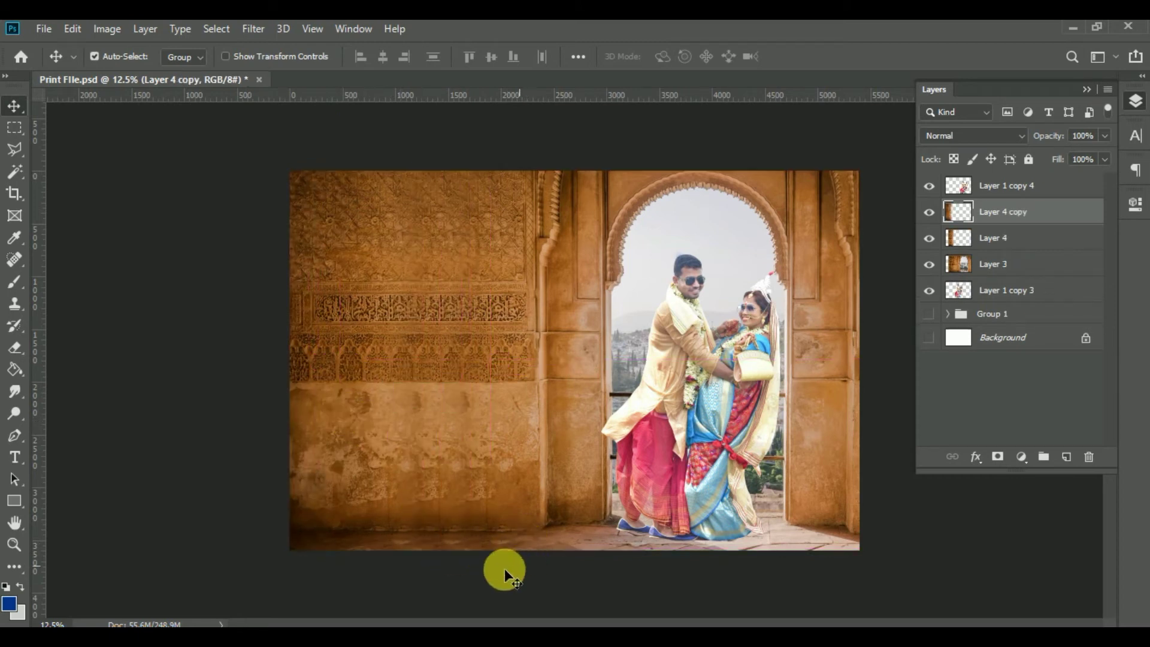
Merge Layer 4 copy, Layer 4 and Layer 3 into a single background layer
{"action": "left_click", "coordinate": [1036, 266], "text": "shift"}
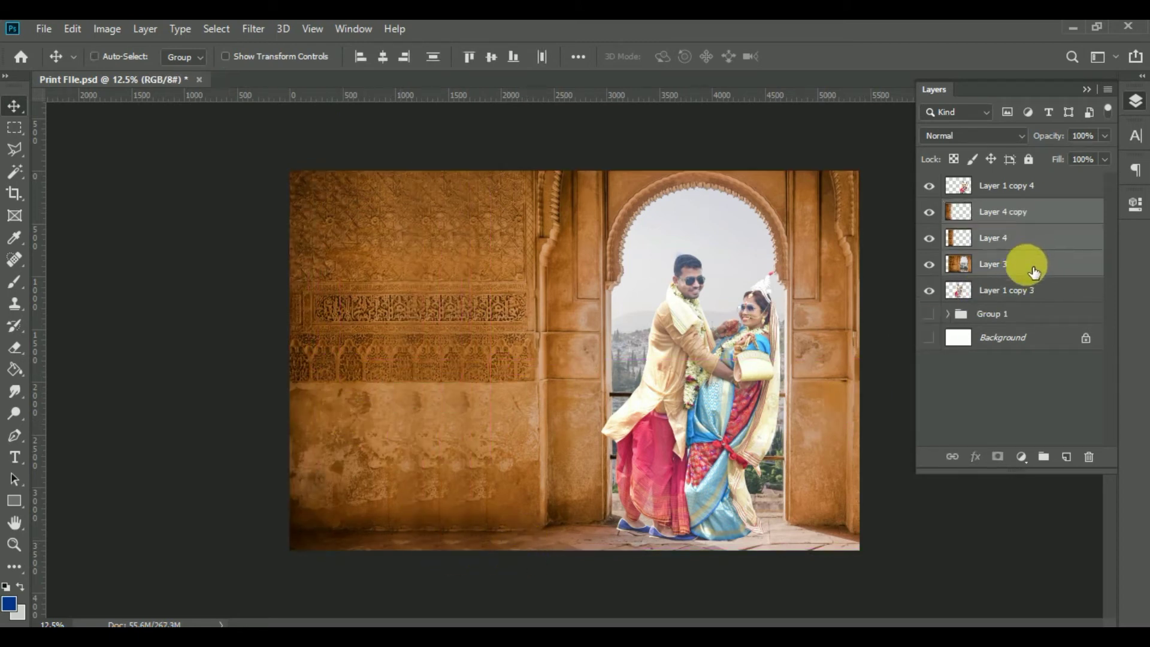
{"action": "right_click", "coordinate": [1028, 239]}
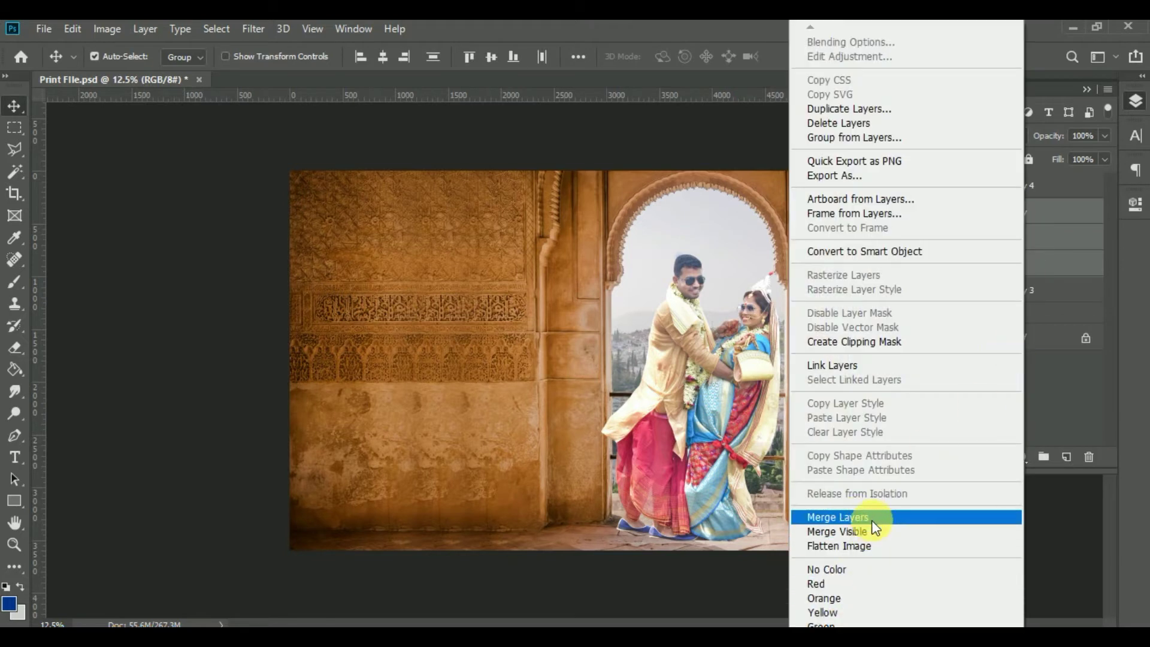
{"action": "left_click", "coordinate": [873, 519]}
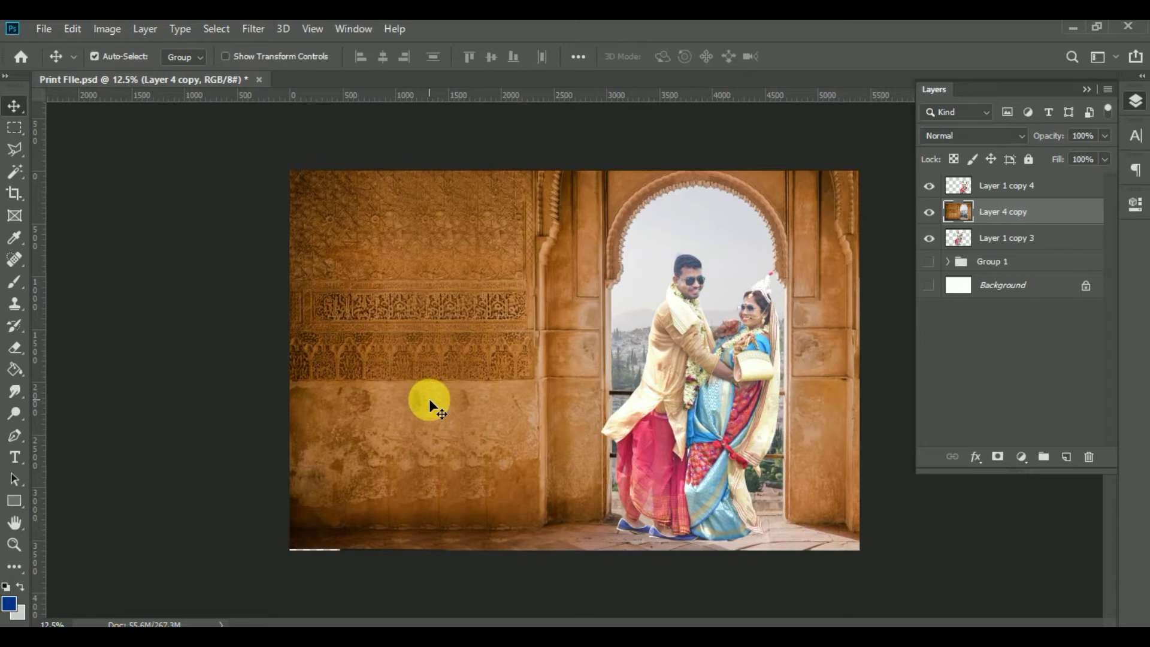
Marquee-select the floor strip above the gap in the background's lower left and extend it down to the canvas edge with Free Transform
{"action": "key", "text": "ctrl+plus"}
{"action": "key", "text": "ctrl+plus"}
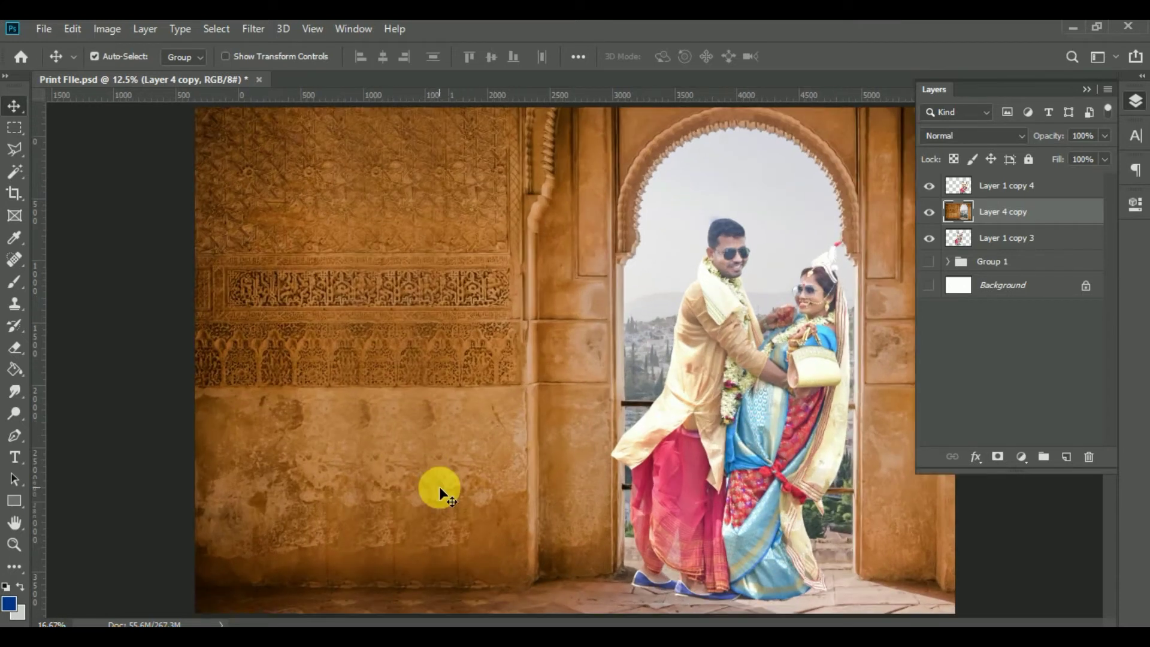
{"action": "left_click_drag", "start_coordinate": [347, 529], "coordinate": [673, 184]}
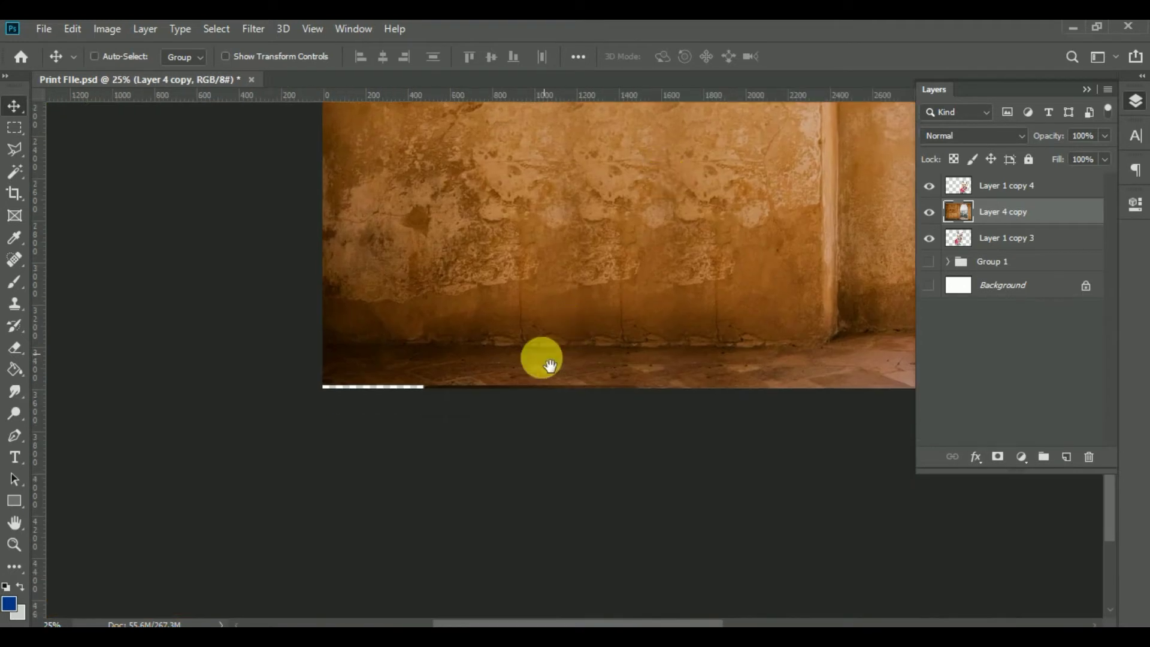
{"action": "left_click", "coordinate": [14, 127]}
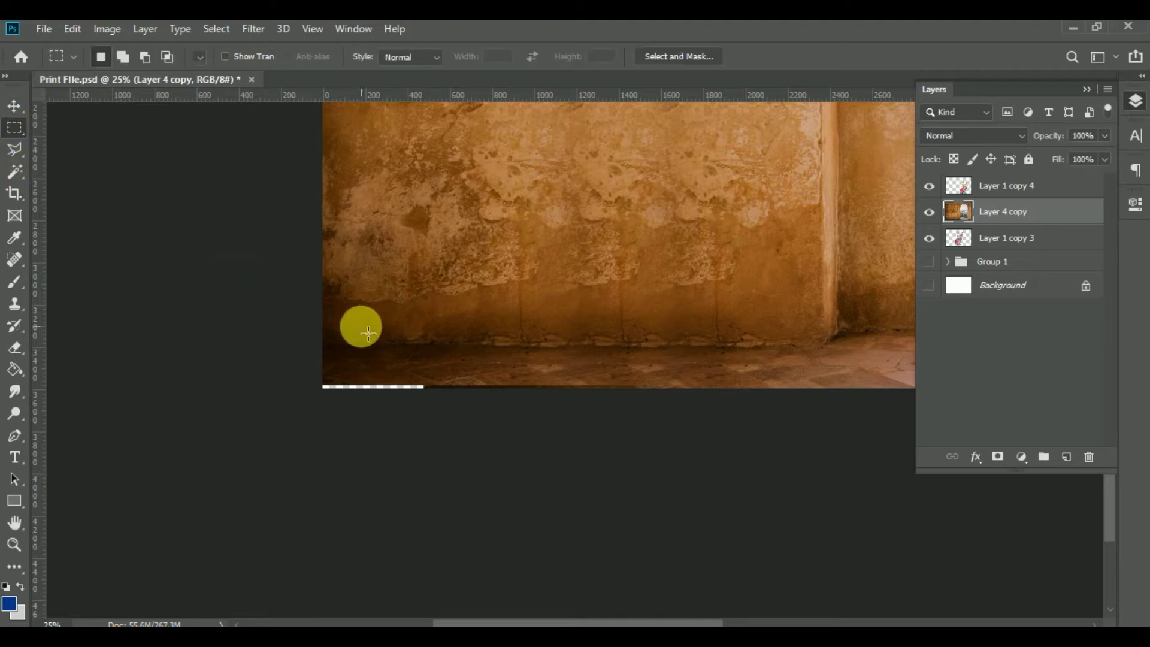
{"action": "left_click_drag", "start_coordinate": [326, 343], "coordinate": [629, 383]}
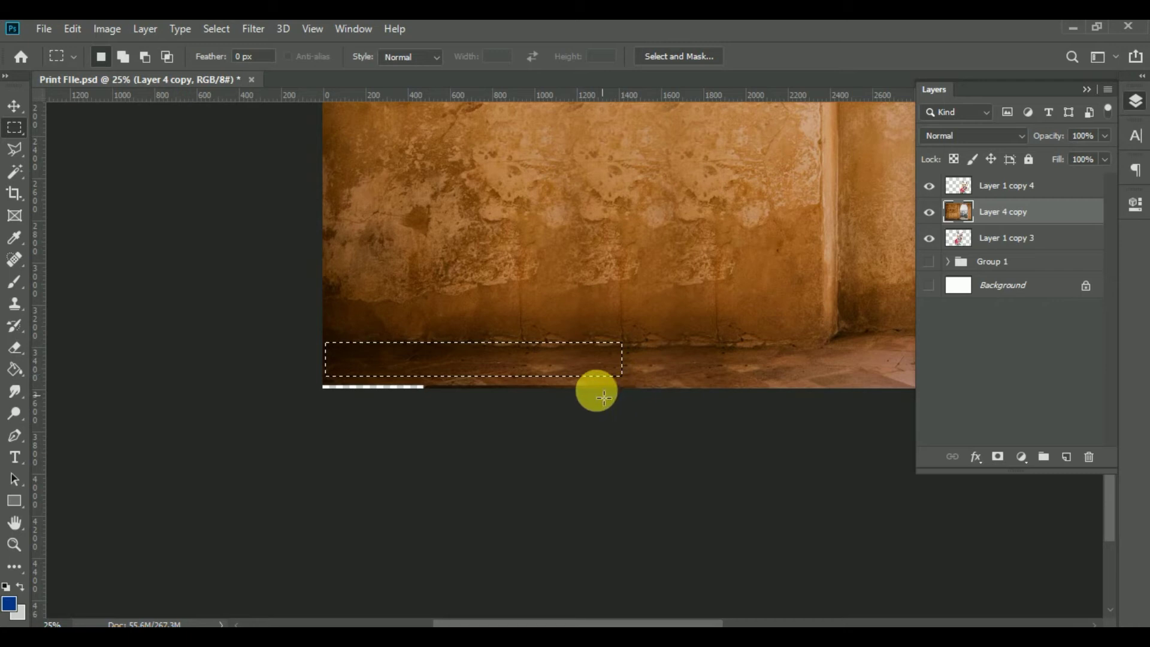
{"action": "key", "text": "ctrl+t"}
{"action": "left_click_drag", "start_coordinate": [480, 381], "coordinate": [488, 393]}
{"action": "key", "text": "Return"}
{"action": "key", "text": "ctrl+d"}
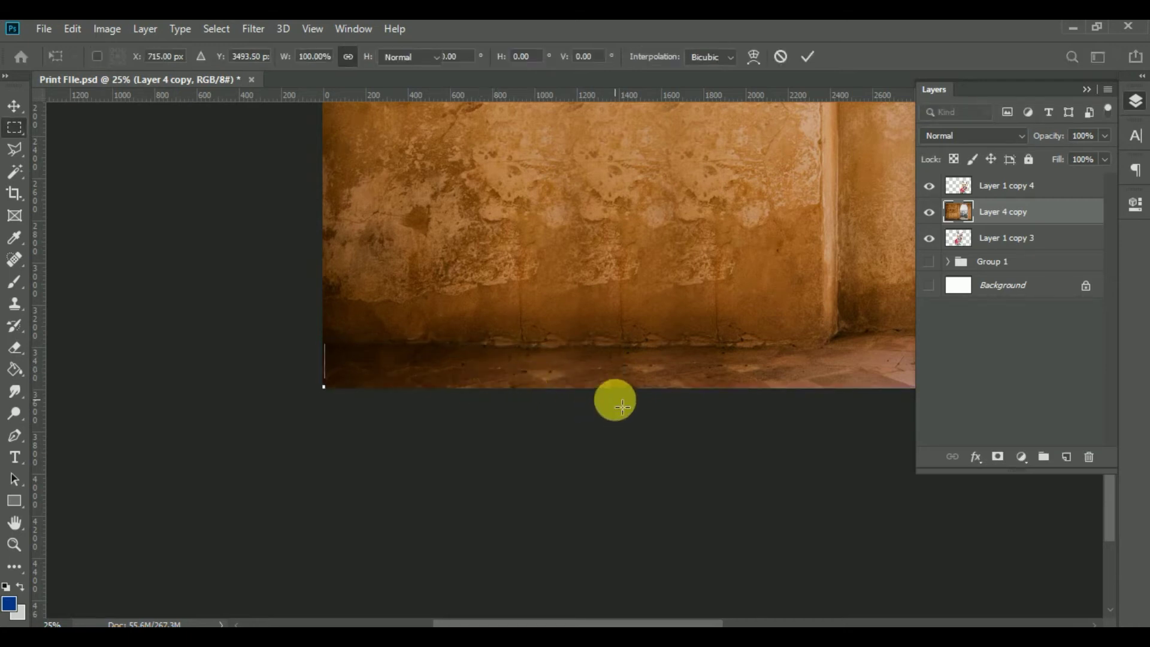
Fill the leftover gap in the background's lower-left corner by stretching a small selected floor piece to 315% height
{"action": "left_click_drag", "start_coordinate": [322, 350], "coordinate": [331, 391]}
{"action": "key", "text": "ctrl+t"}
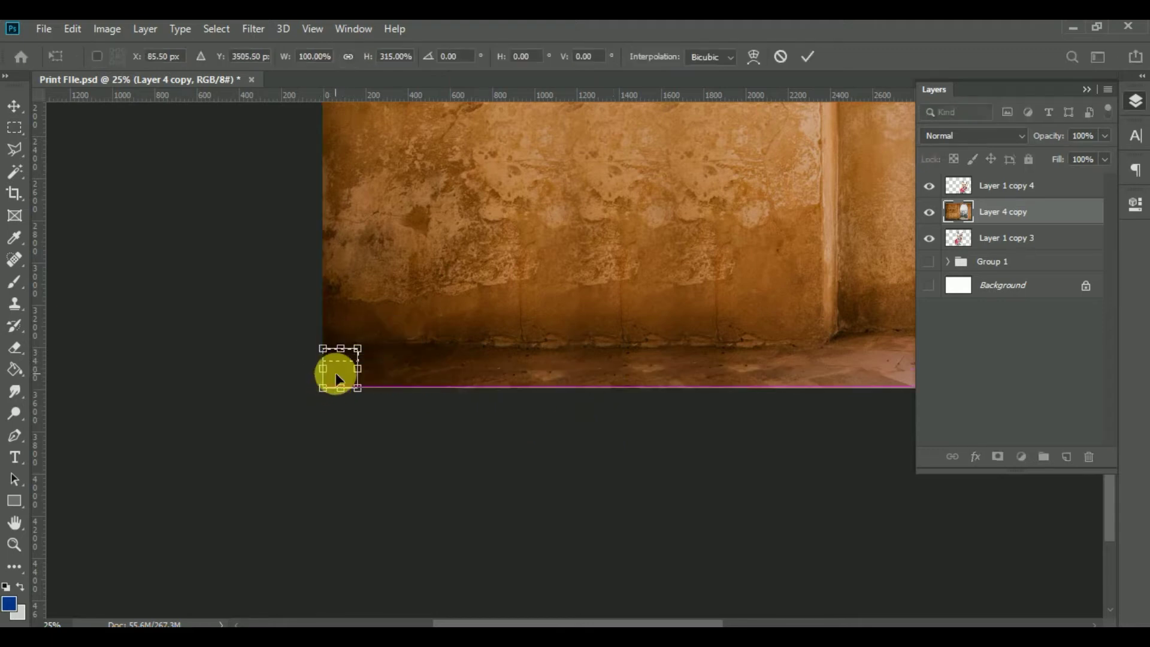
{"action": "key", "text": "Return"}
{"action": "key", "text": "ctrl+d"}
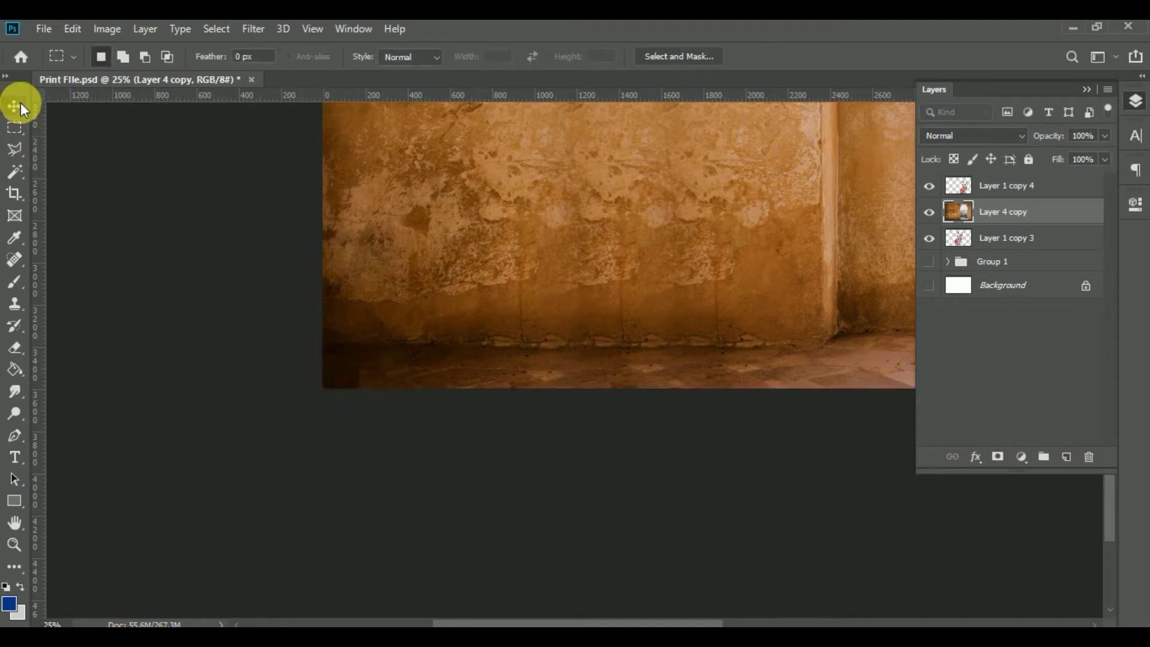
Scale the couple cutout down to about 95% and center it in the archway
{"action": "left_click", "coordinate": [17, 105]}
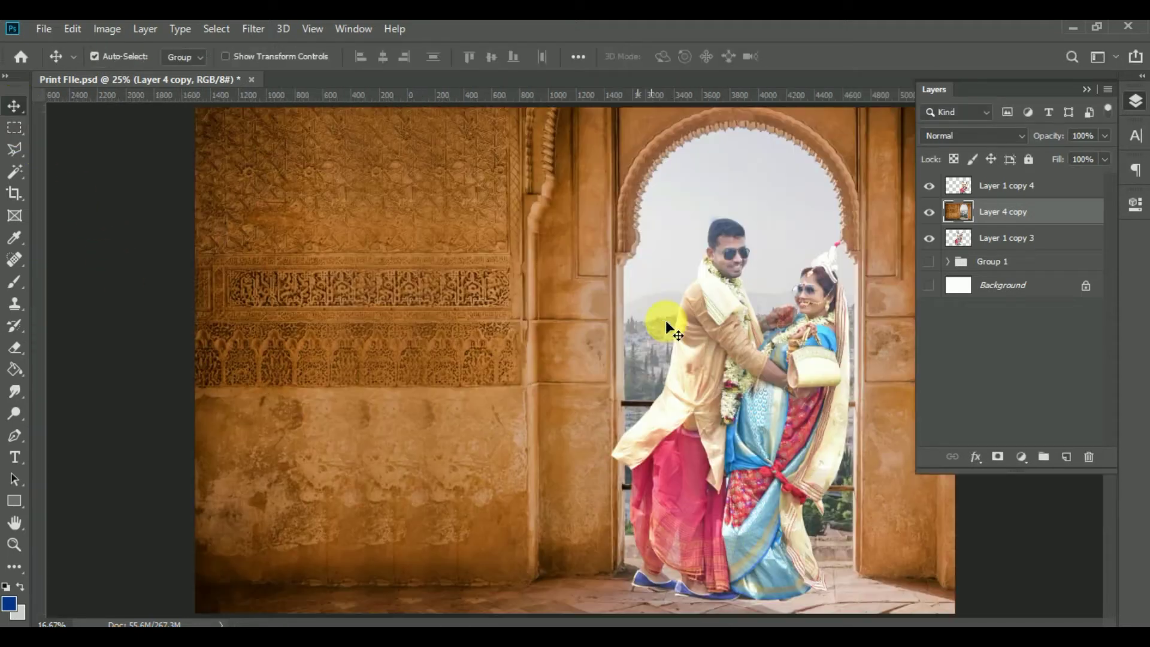
{"action": "key", "text": "ctrl+minus"}
{"action": "key", "text": "ctrl+minus"}
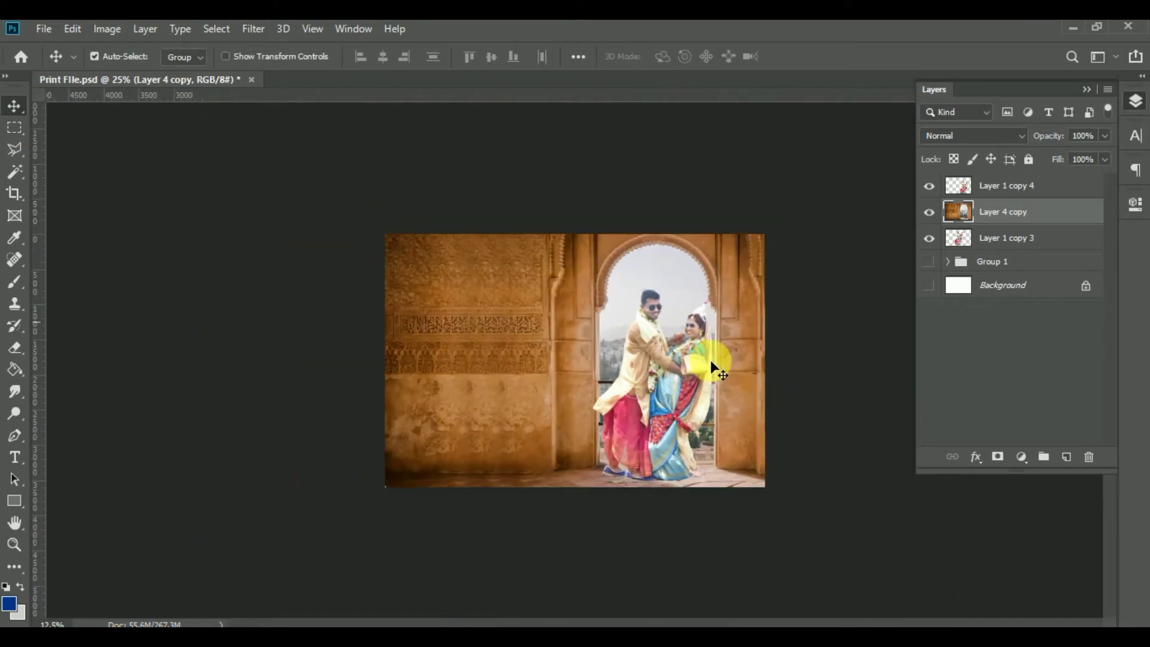
{"action": "left_click", "coordinate": [677, 363]}
{"action": "left_click_drag", "start_coordinate": [679, 370], "coordinate": [687, 360]}
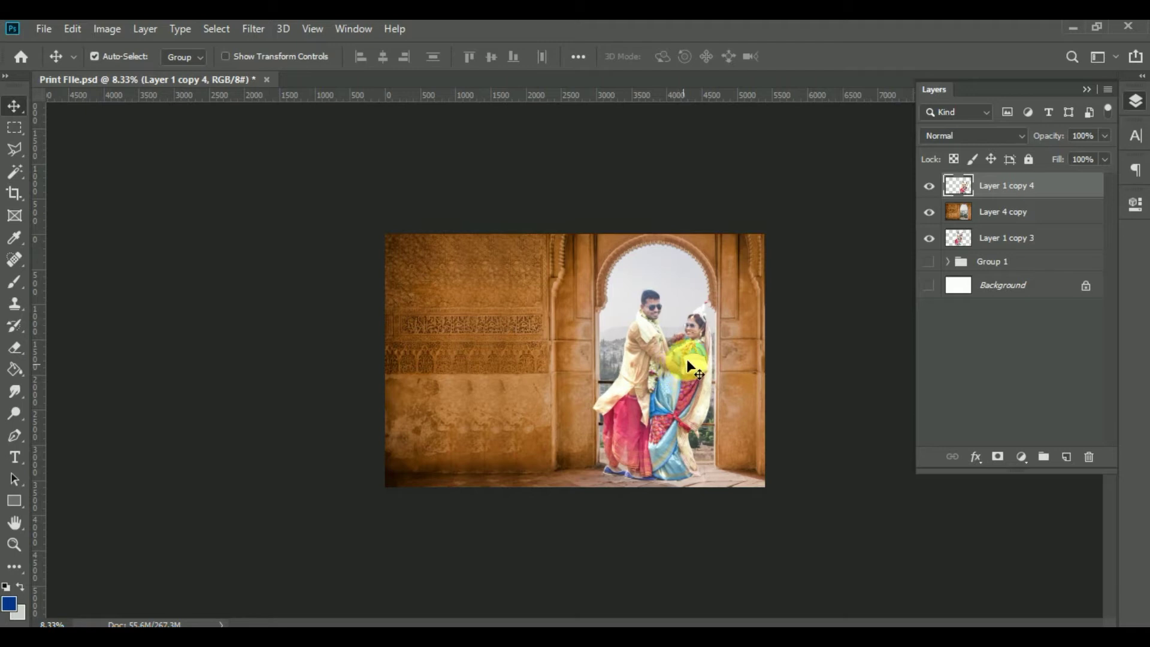
{"action": "key", "text": "ctrl+t"}
{"action": "left_click_drag", "start_coordinate": [717, 288], "coordinate": [714, 306]}
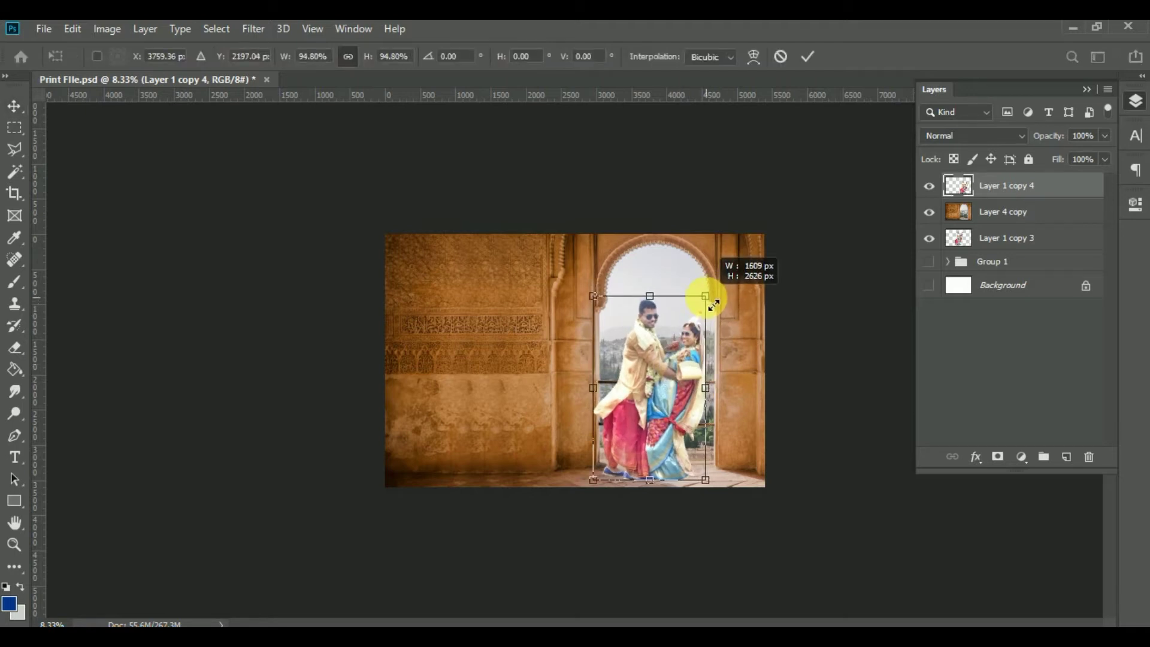
{"action": "key", "text": "Return"}
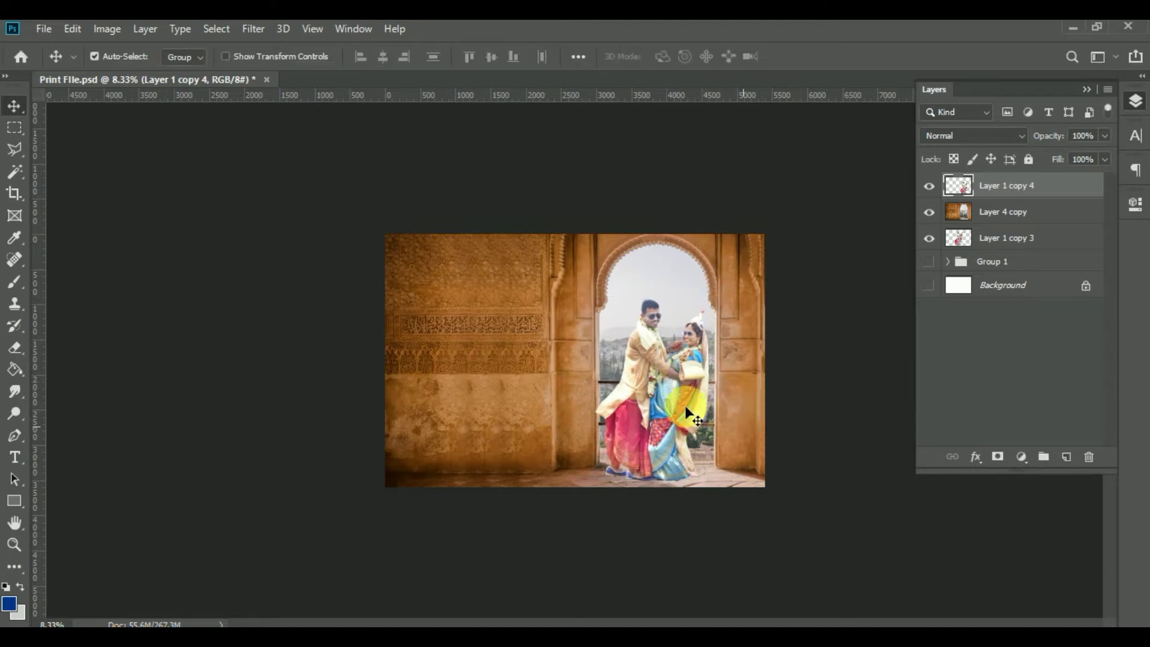
{"action": "key", "text": "ctrl+plus"}
{"action": "key", "text": "ctrl+plus"}
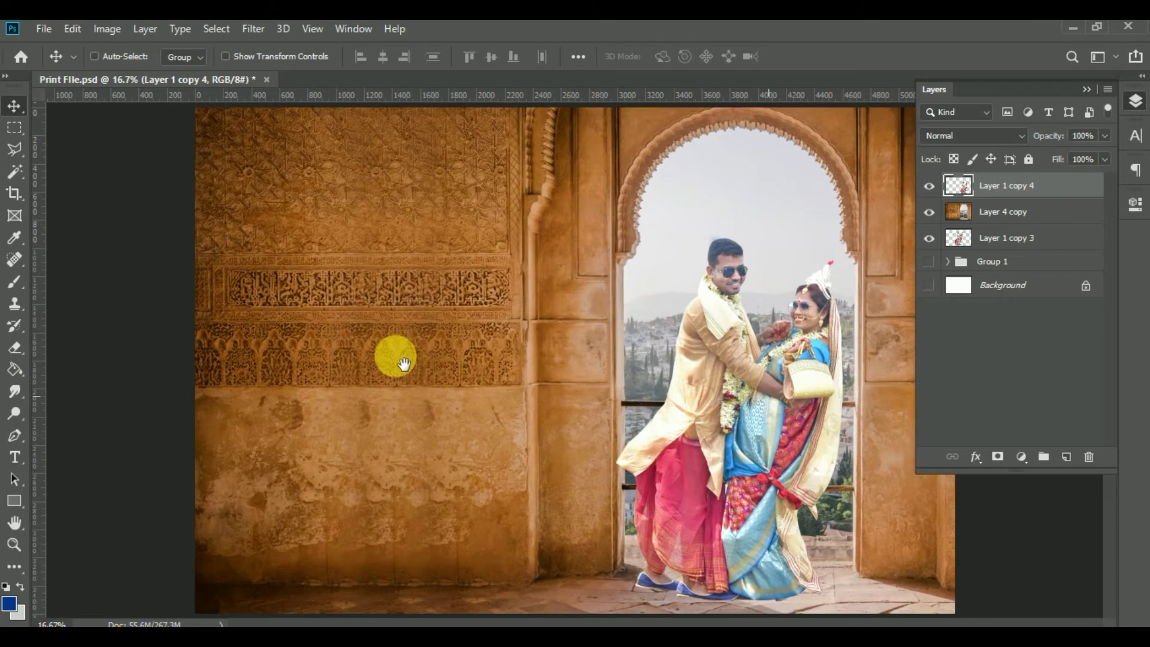
Nudge the couple cutout slightly to the right in the archway and duplicate its layer
{"action": "left_click_drag", "start_coordinate": [799, 408], "coordinate": [802, 409]}
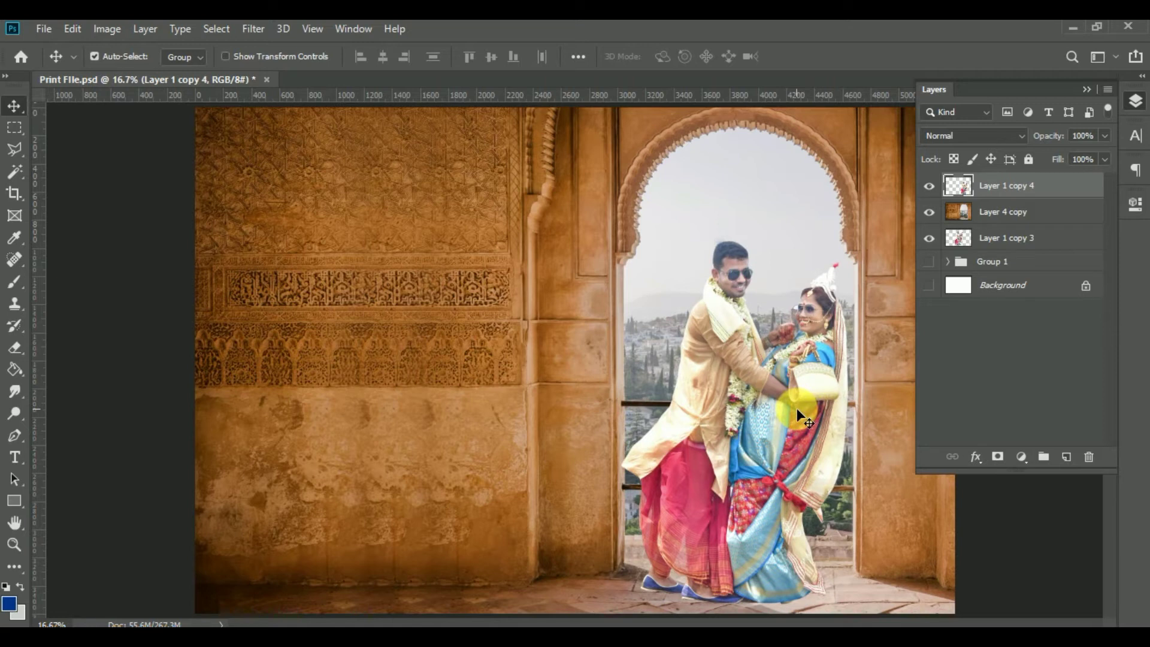
{"action": "key", "text": "ctrl+j"}
Apply a black Color Overlay layer style to the lower couple copy, Layer 1 copy 4
{"action": "left_click", "coordinate": [1027, 225]}
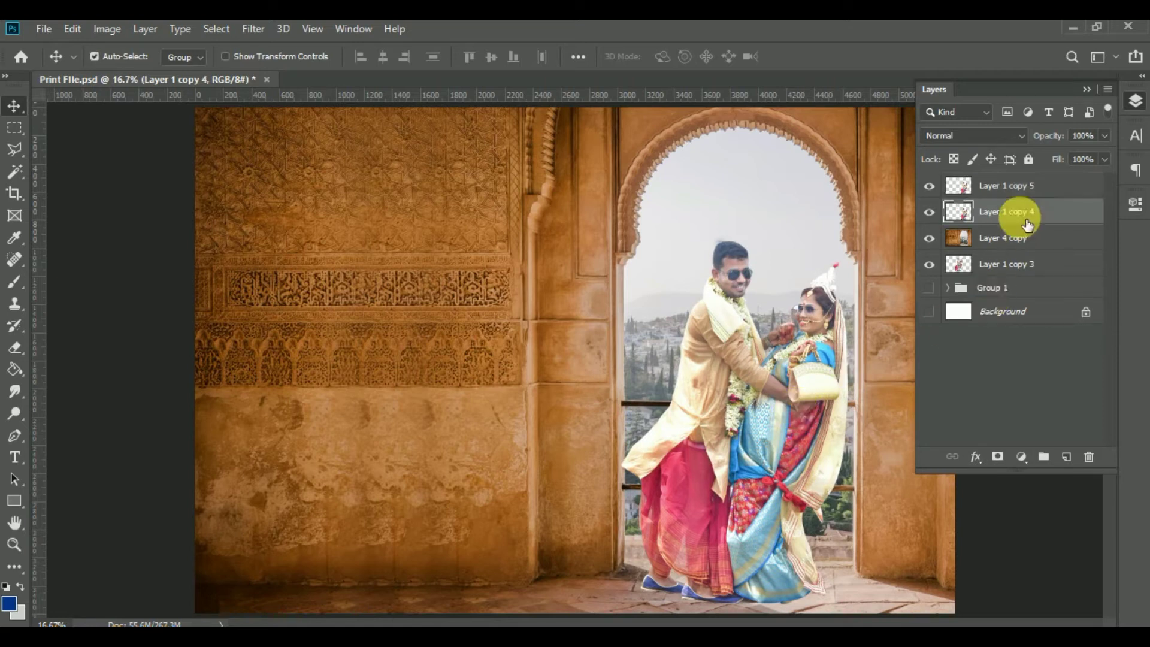
{"action": "key", "text": "alt+l"}
{"action": "key", "text": "y"}
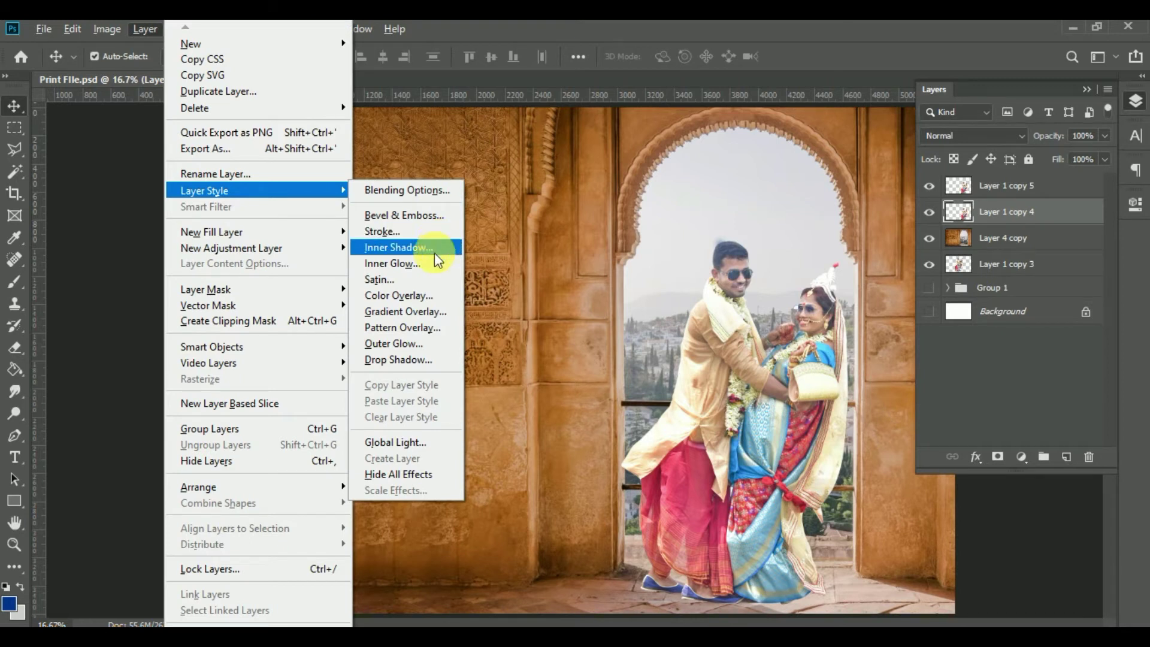
{"action": "left_click", "coordinate": [417, 301]}
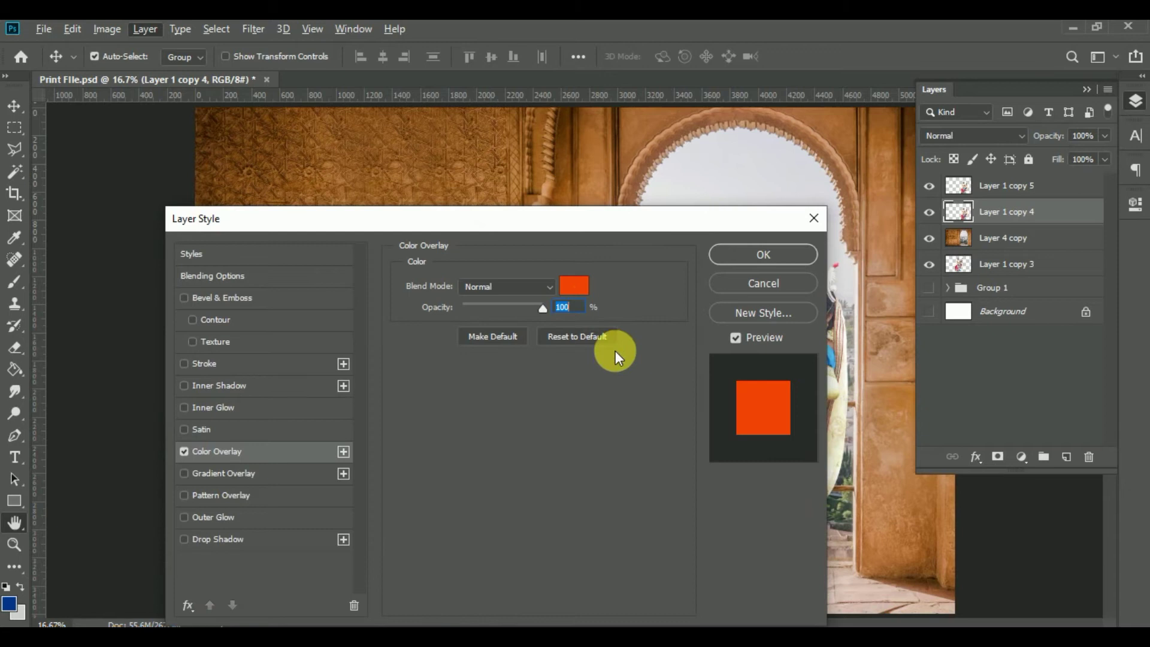
{"action": "left_click", "coordinate": [583, 289]}
{"action": "left_click_drag", "start_coordinate": [678, 356], "coordinate": [808, 422]}
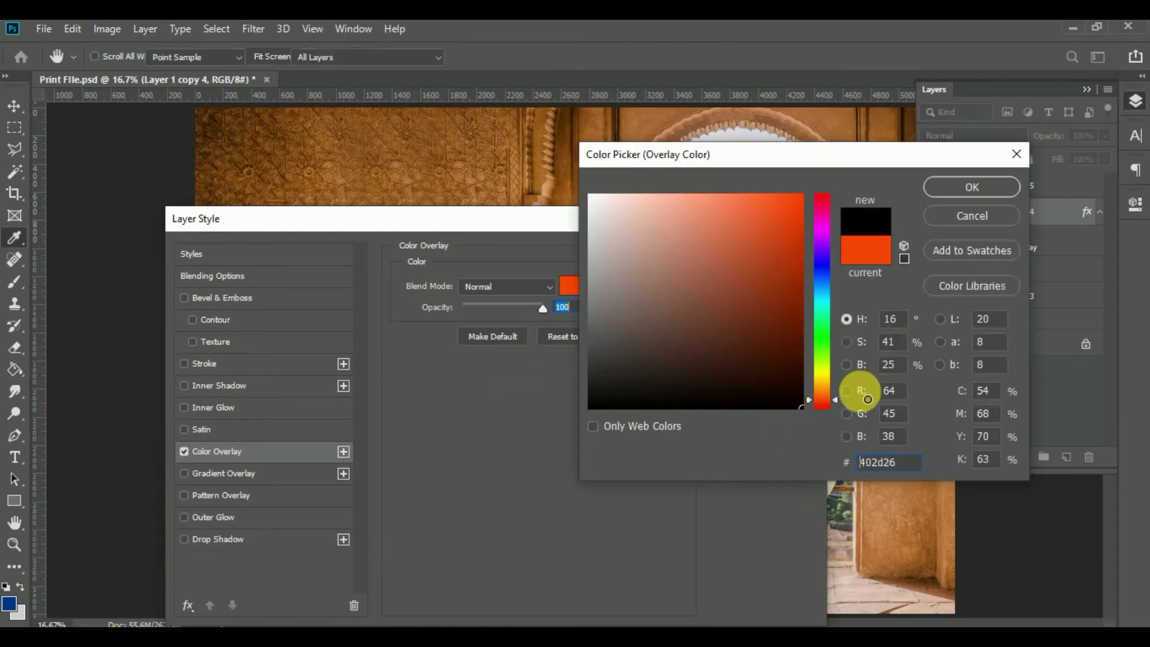
{"action": "left_click", "coordinate": [980, 188]}
{"action": "left_click", "coordinate": [793, 257]}
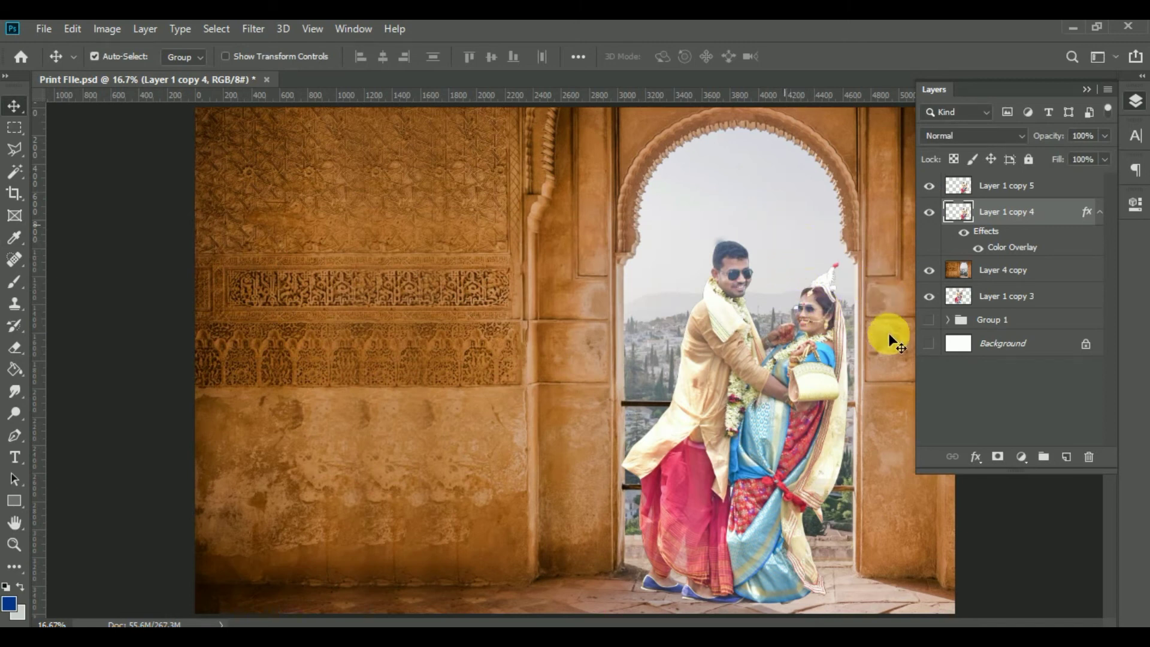
Hide Layer 1 copy 5, apply a 52.4-pixel Gaussian Blur to the black silhouette, and show Layer 1 copy 5 again
{"action": "left_click", "coordinate": [930, 189]}
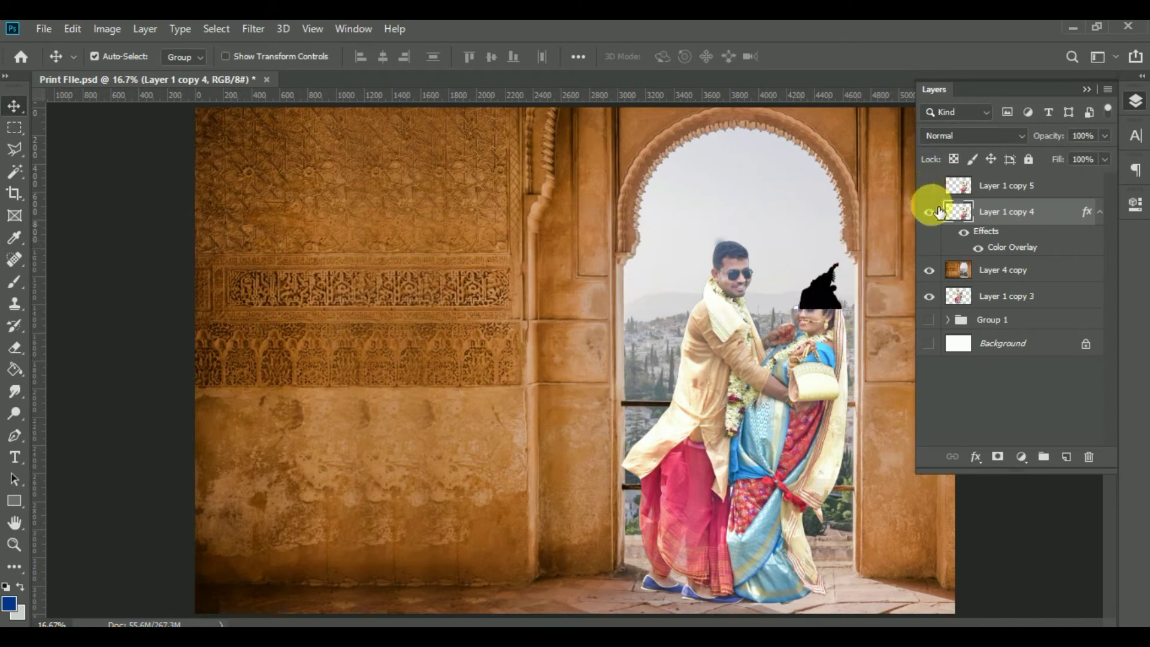
{"action": "left_click", "coordinate": [257, 31]}
{"action": "mouse_move", "coordinate": [178, 34]}
{"action": "mouse_move", "coordinate": [143, 31]}
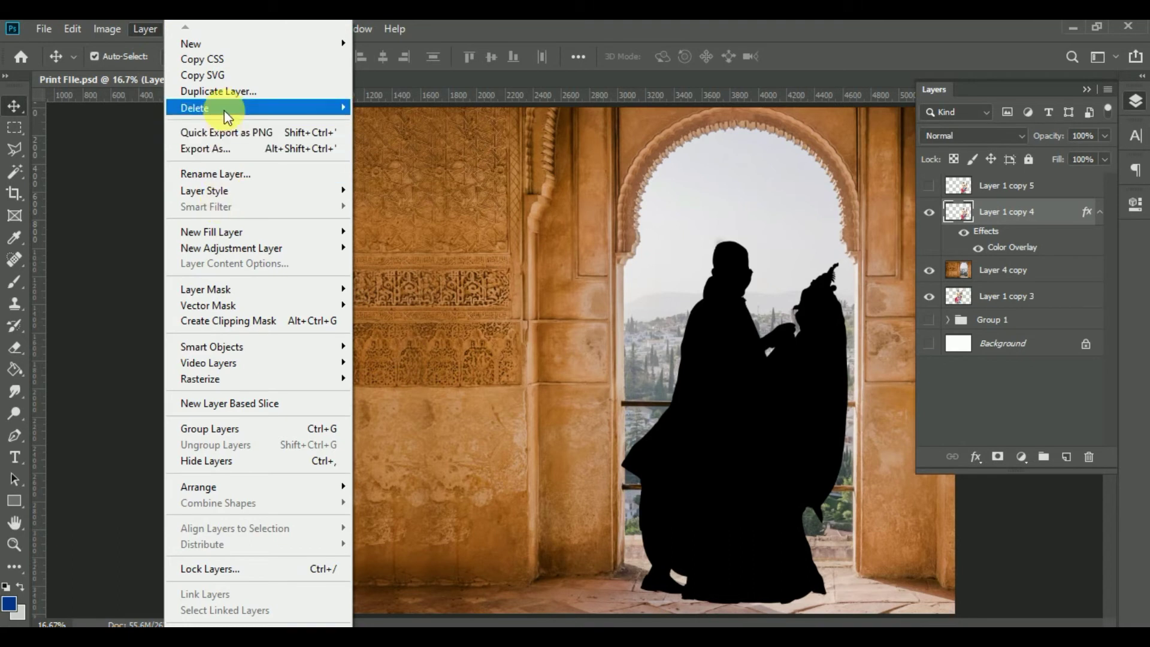
{"action": "left_click", "coordinate": [509, 27]}
{"action": "left_click", "coordinate": [264, 32]}
{"action": "mouse_move", "coordinate": [311, 236]}
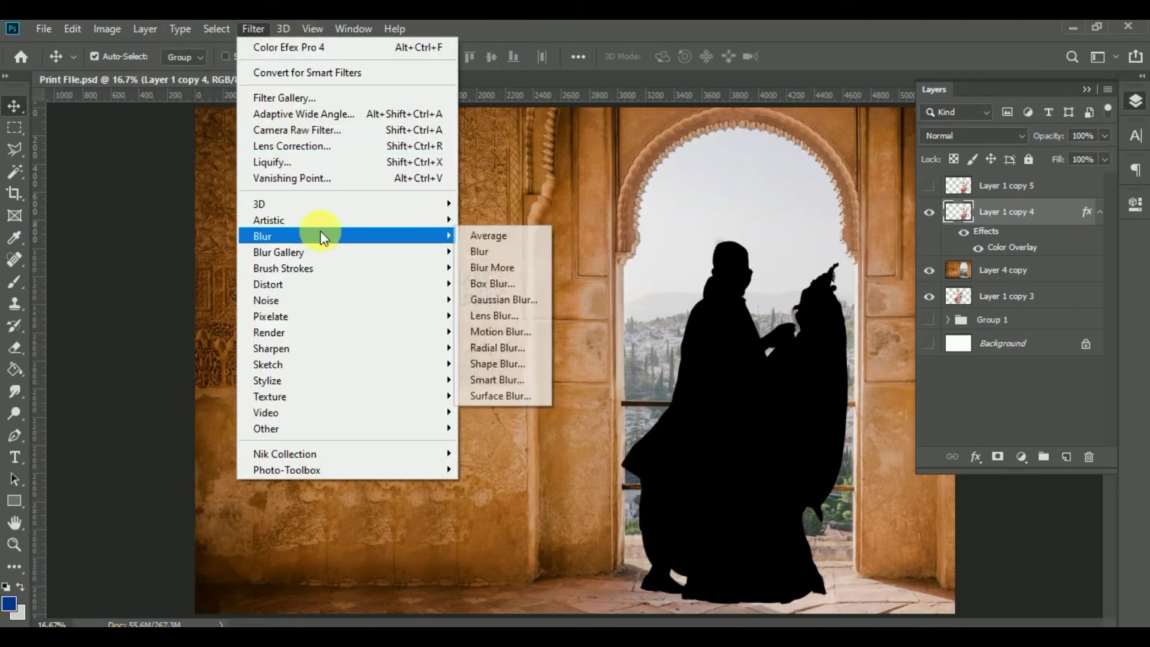
{"action": "left_click", "coordinate": [508, 303]}
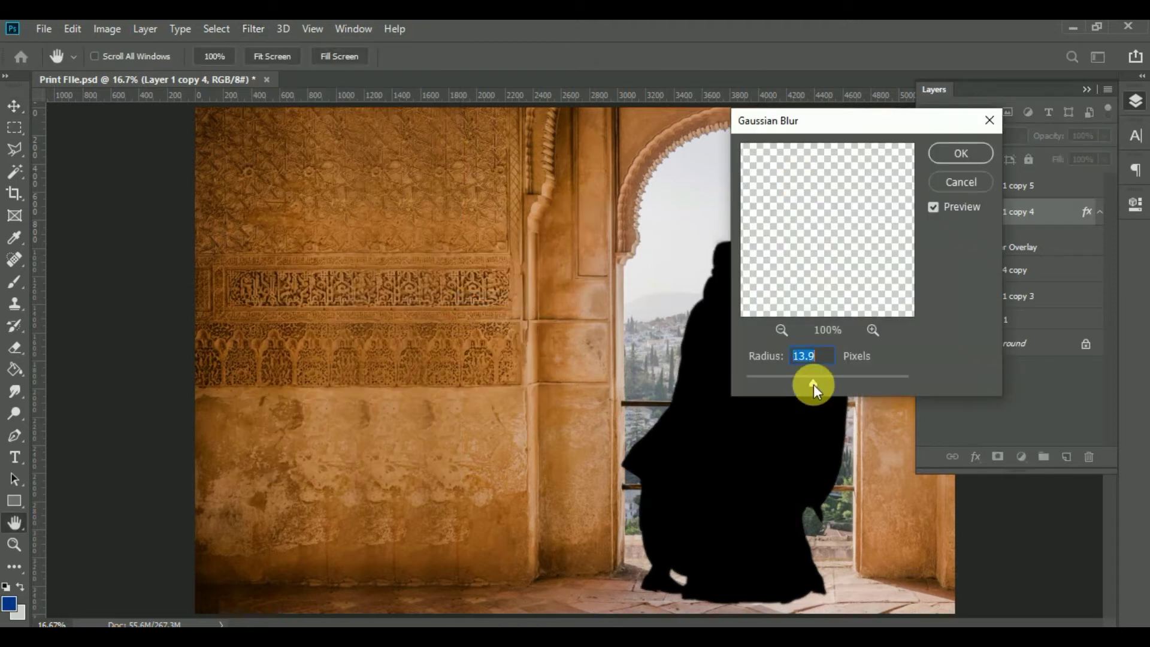
{"action": "mouse_move", "coordinate": [814, 385]}
{"action": "left_mouse_down"}
{"action": "mouse_move", "coordinate": [852, 386]}
{"action": "mouse_move", "coordinate": [836, 387]}
{"action": "left_mouse_up"}
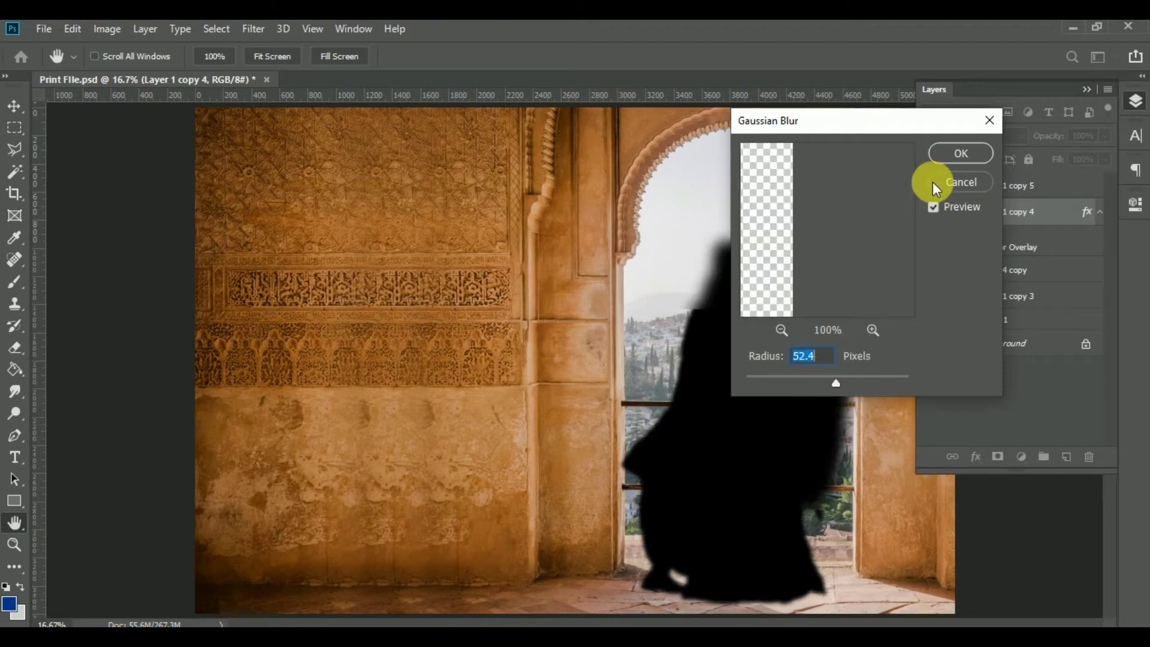
{"action": "left_click", "coordinate": [950, 150]}
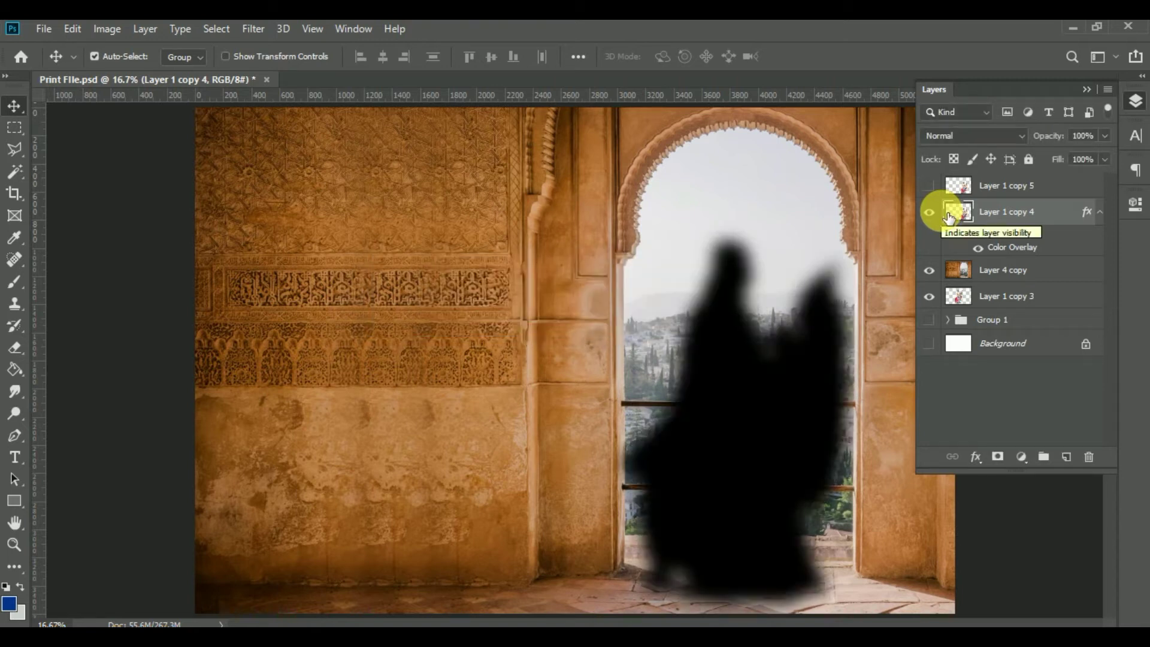
{"action": "left_click", "coordinate": [930, 186]}
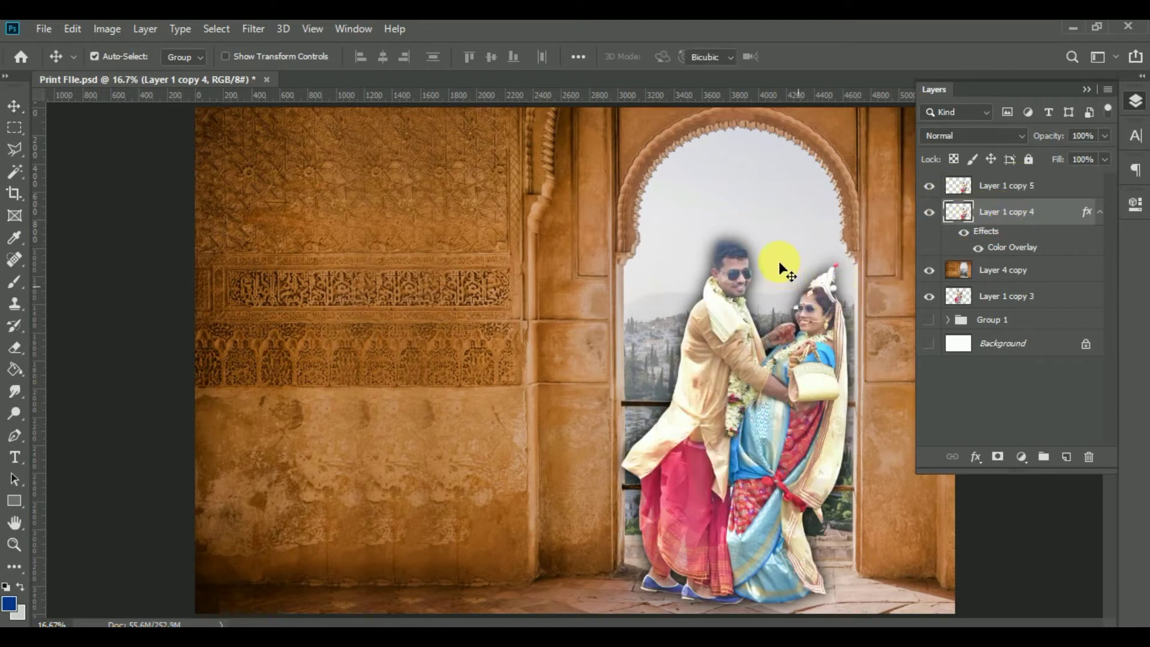
{"action": "key", "text": "ctrl+t"}
{"action": "left_click_drag", "start_coordinate": [763, 309], "coordinate": [887, 578]}
{"action": "left_click_drag", "start_coordinate": [740, 589], "coordinate": [920, 604]}
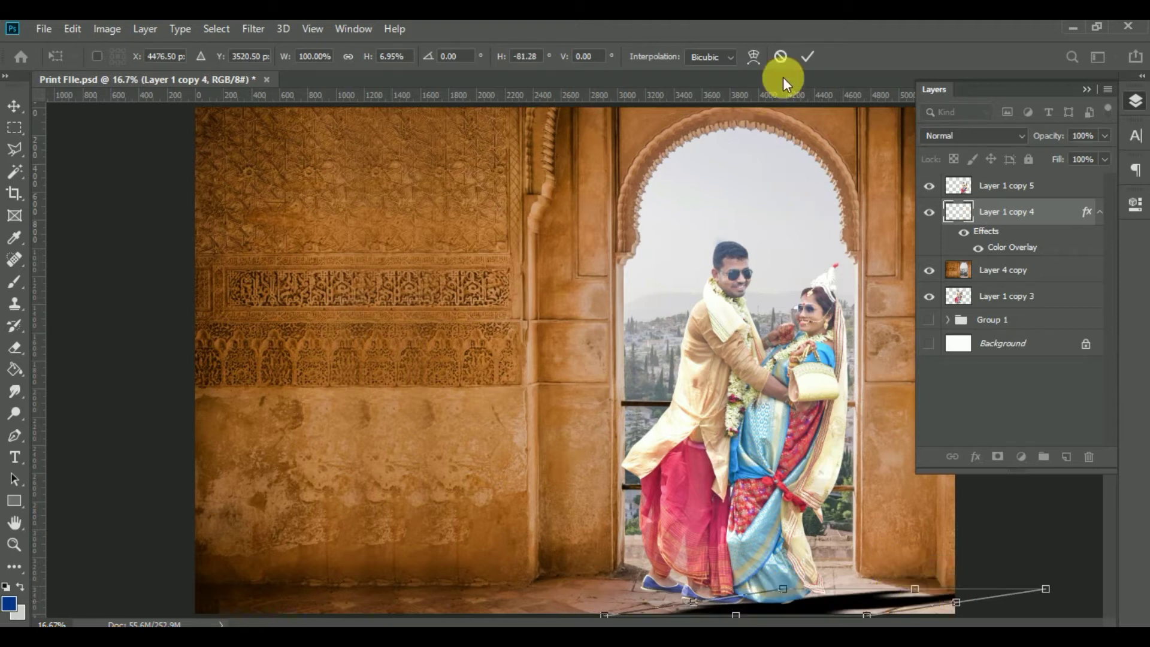
{"action": "key", "text": "ctrl+minus"}
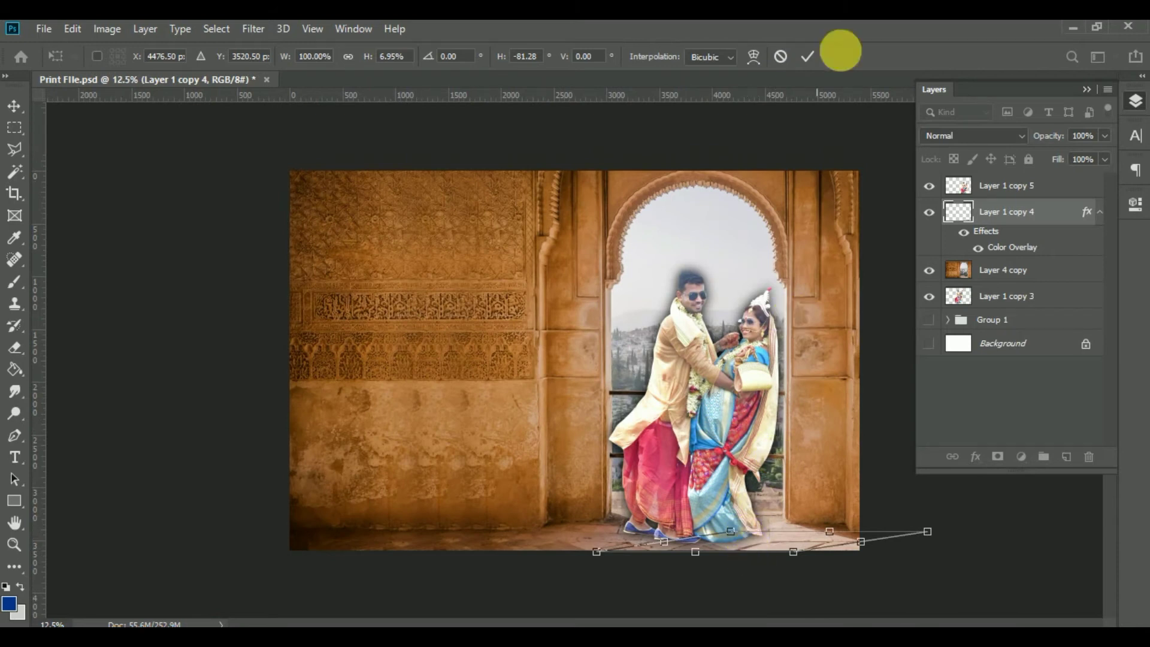
{"action": "left_click", "coordinate": [779, 57]}
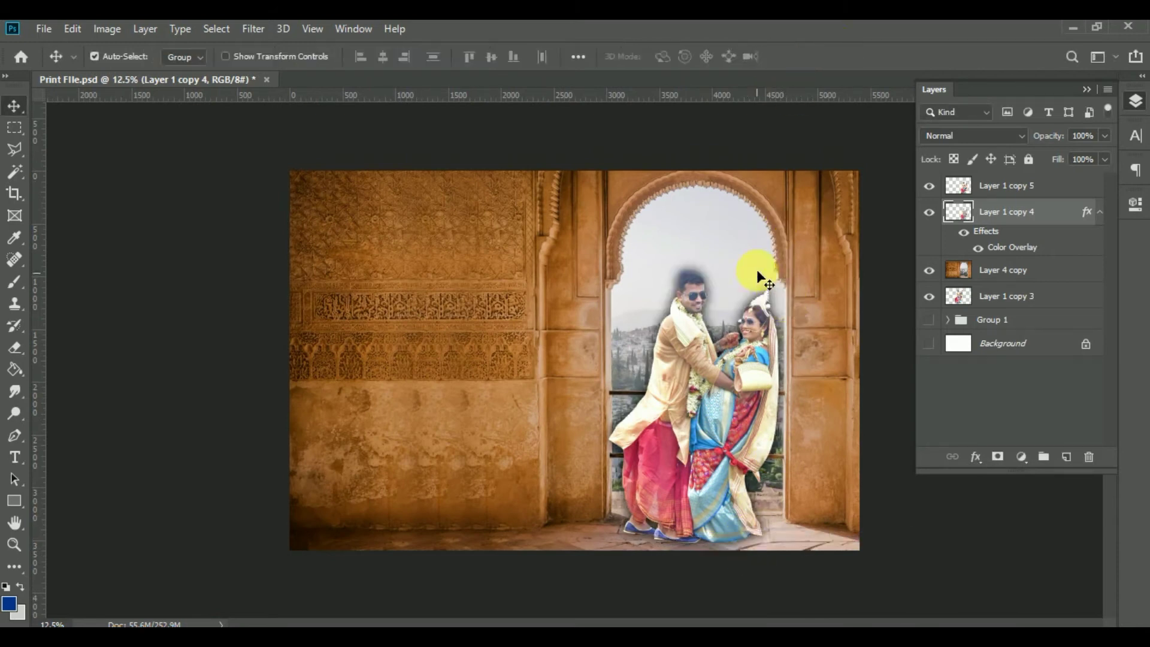
Free Transform the silhouette into a floor shadow, flipping it vertically to about 23% height and skewing it horizontally about 60°
{"action": "key", "text": "ctrl+t"}
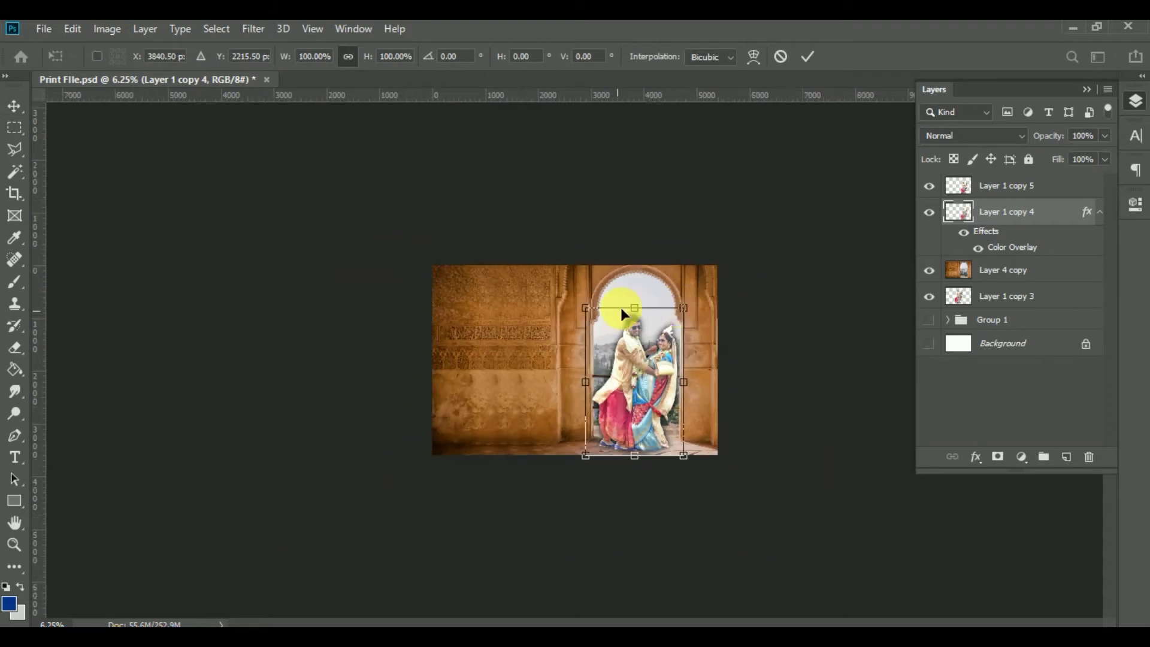
{"action": "left_click_drag", "start_coordinate": [636, 315], "coordinate": [679, 472]}
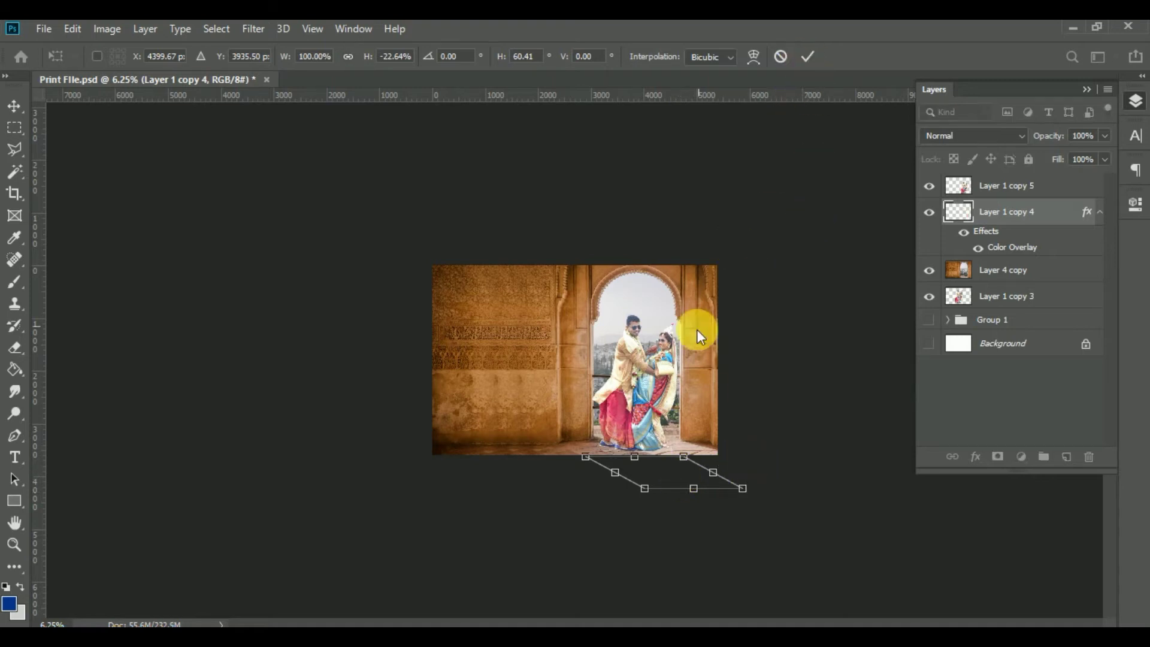
{"action": "key", "text": "Return"}
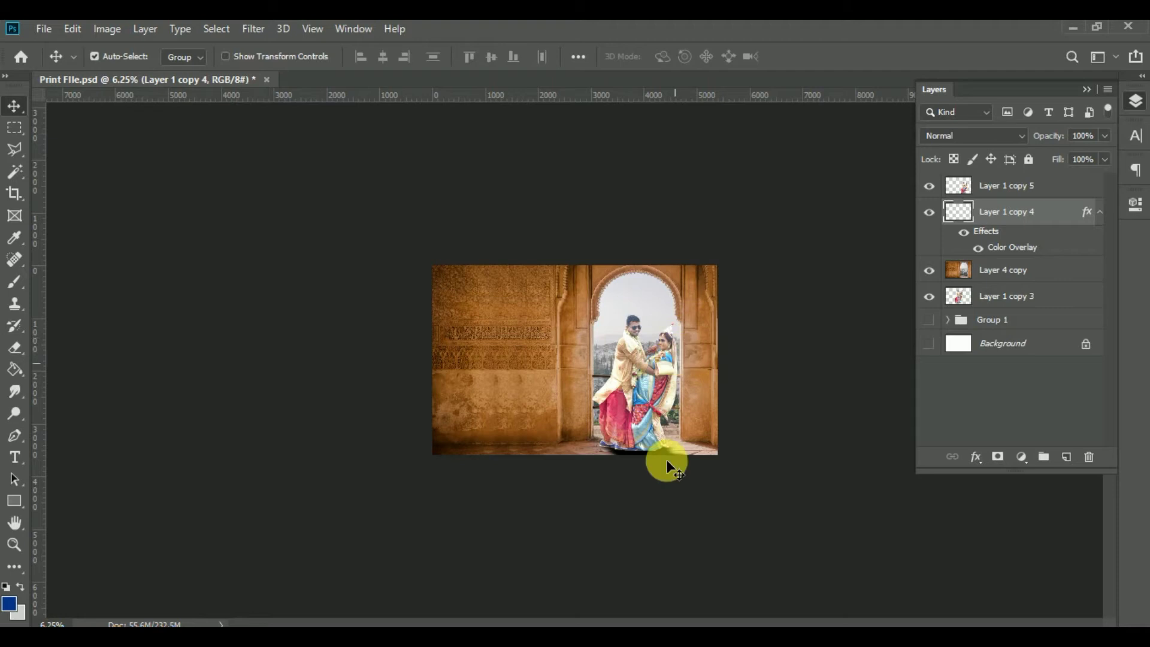
Lower the opacity of the couple's shadow layer to 41%
{"action": "key", "text": "ctrl+0"}
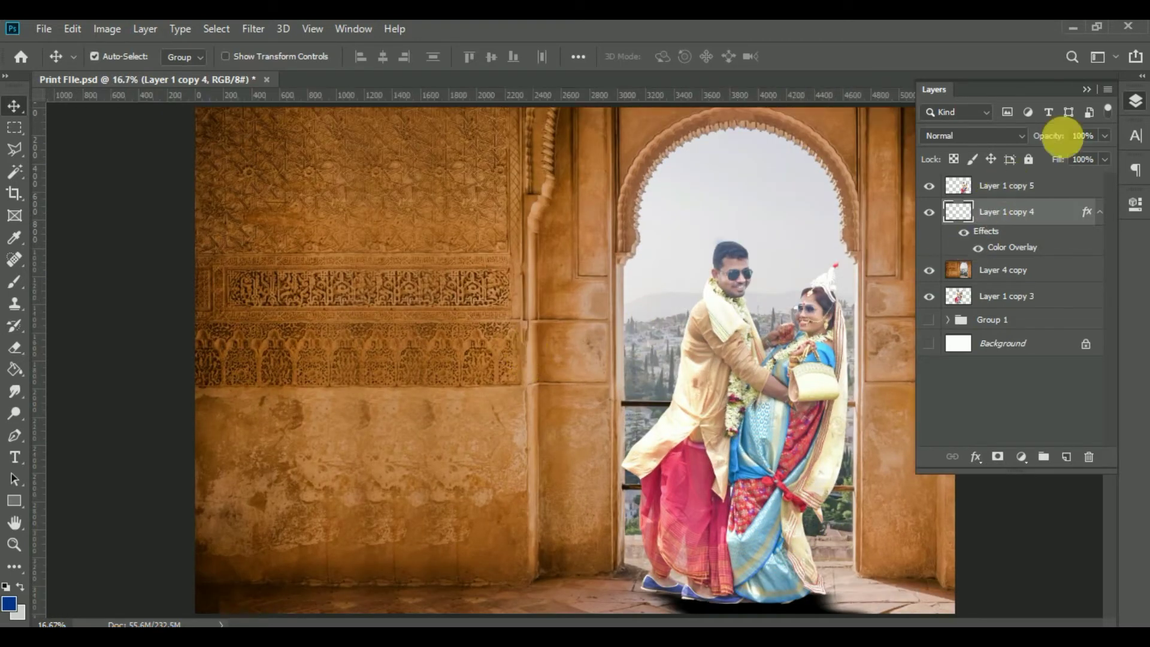
{"action": "left_click", "coordinate": [1105, 136]}
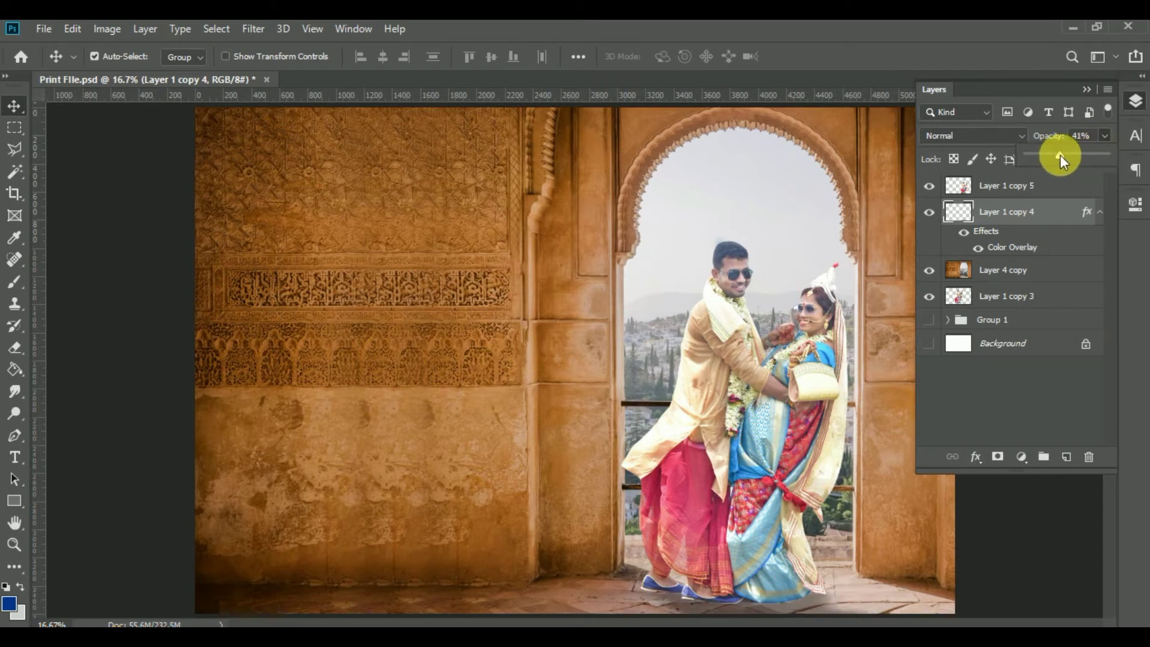
{"action": "left_click", "coordinate": [1081, 97]}
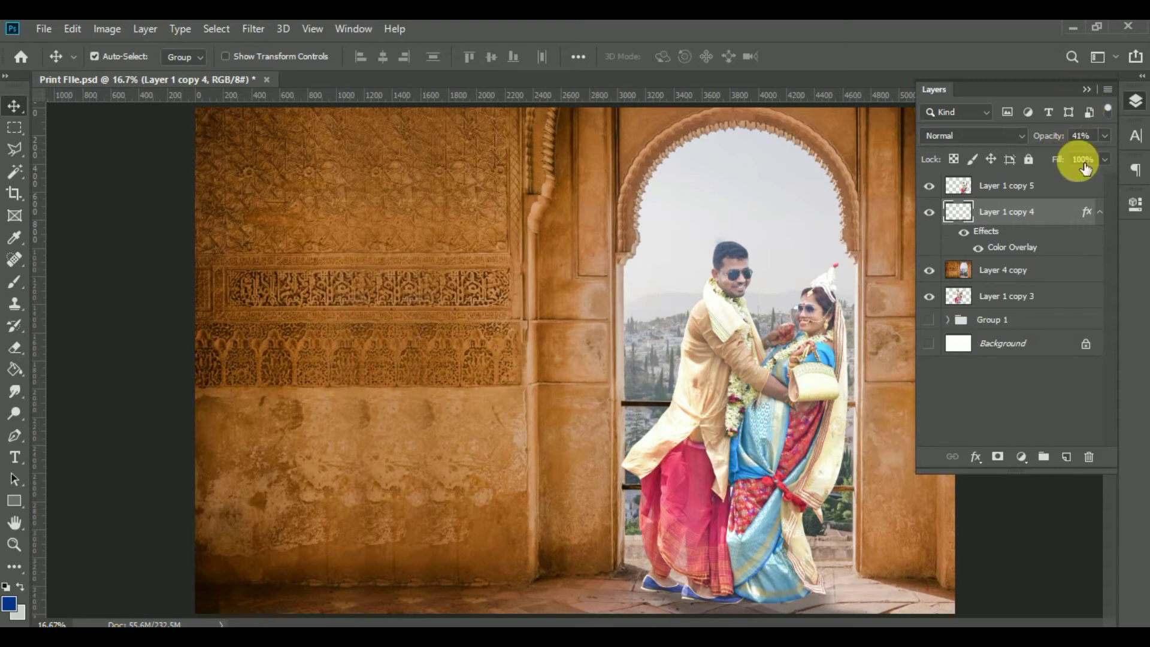
{"action": "left_click", "coordinate": [1086, 89]}
Skew the shadow horizontally about 73° with Free Transform so it stretches across the floor to the right of the couple
{"action": "key", "text": "ctrl+minus"}
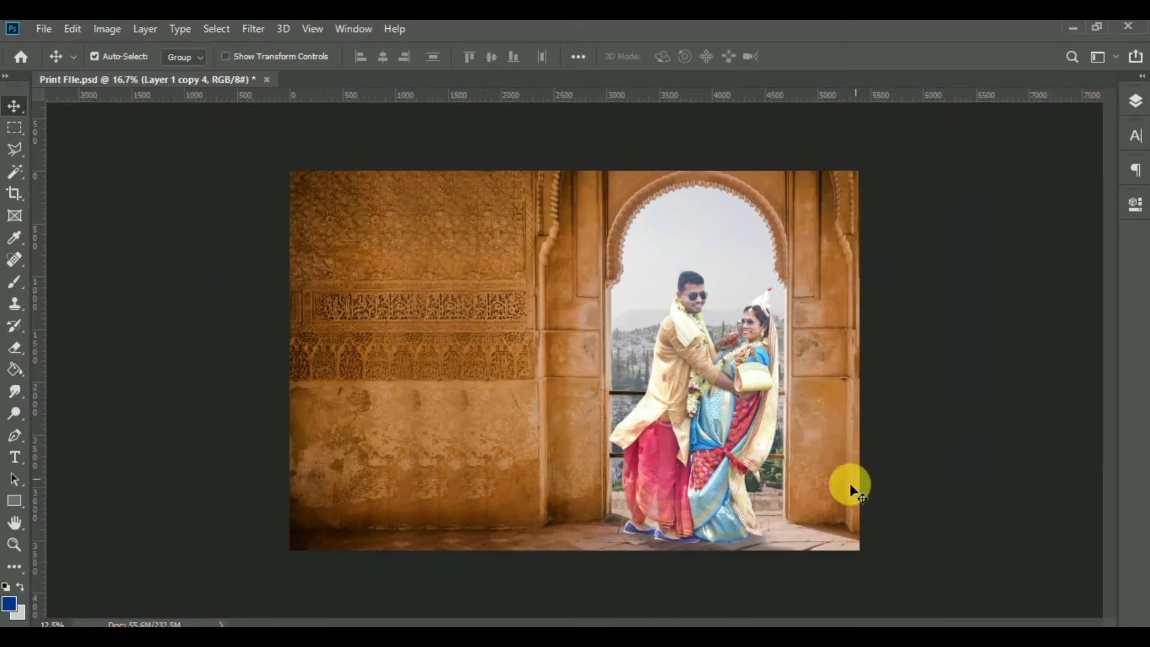
{"action": "key", "text": "ctrl+t"}
{"action": "left_click_drag", "start_coordinate": [751, 597], "coordinate": [969, 472]}
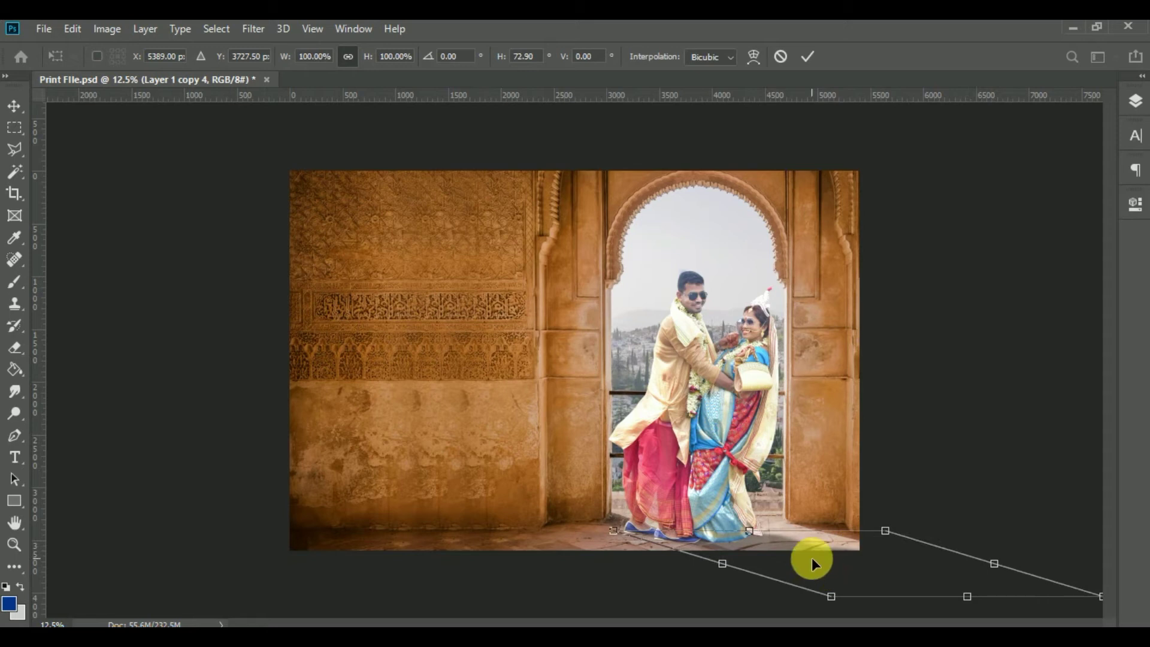
{"action": "key", "text": "Return"}
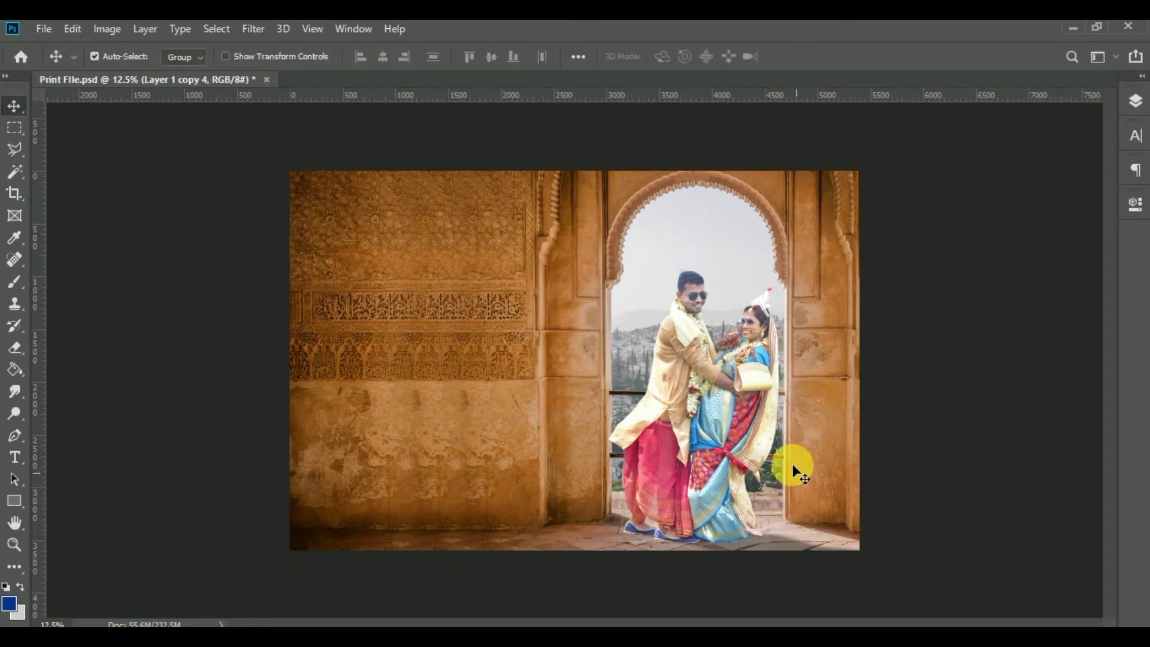
Select the visible couple layer, Layer 1 copy 5, and set the foreground color to dark gray #222222
{"action": "key", "text": "ctrl+plus"}
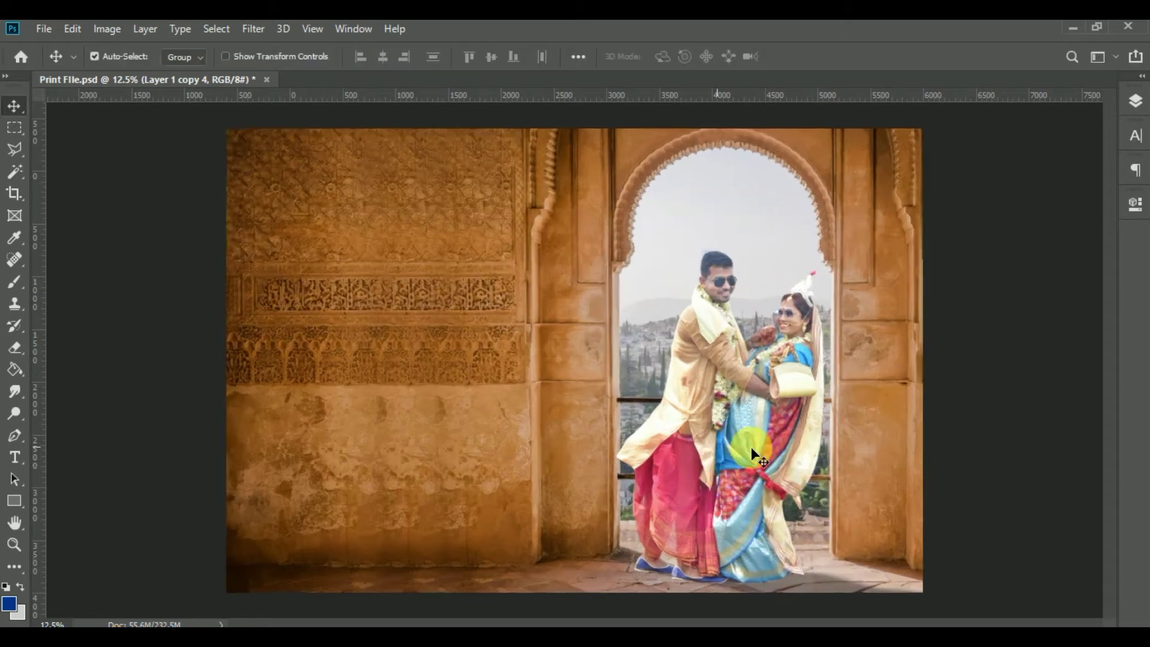
{"action": "left_click", "coordinate": [780, 470], "text": "ctrl"}
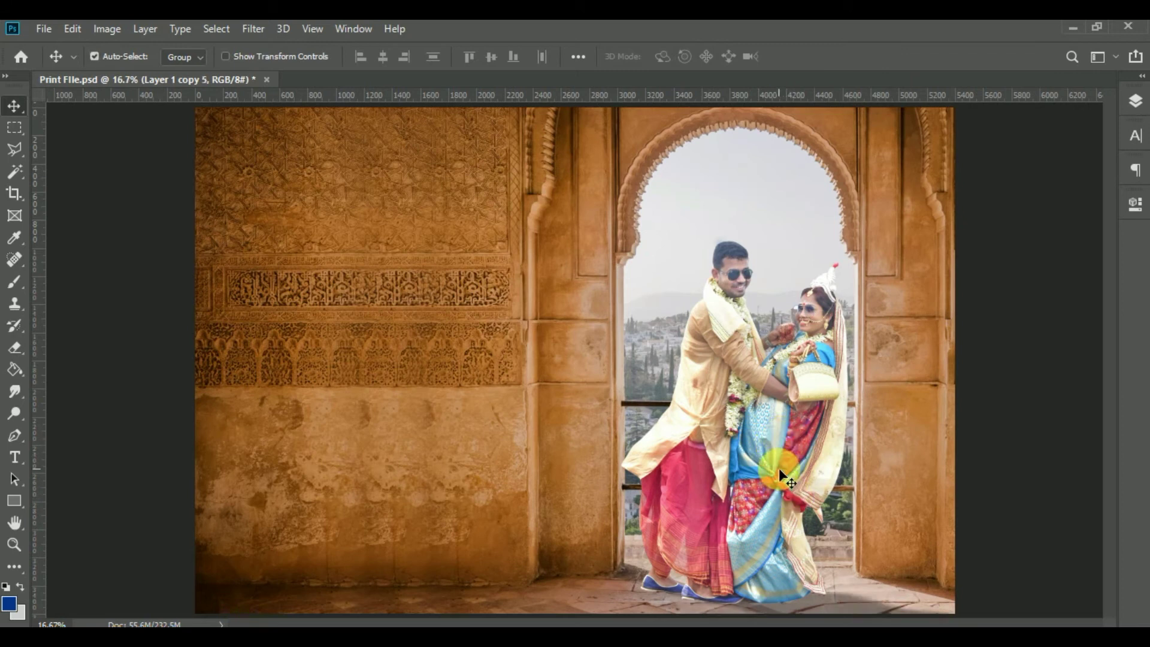
{"action": "left_click", "coordinate": [14, 458]}
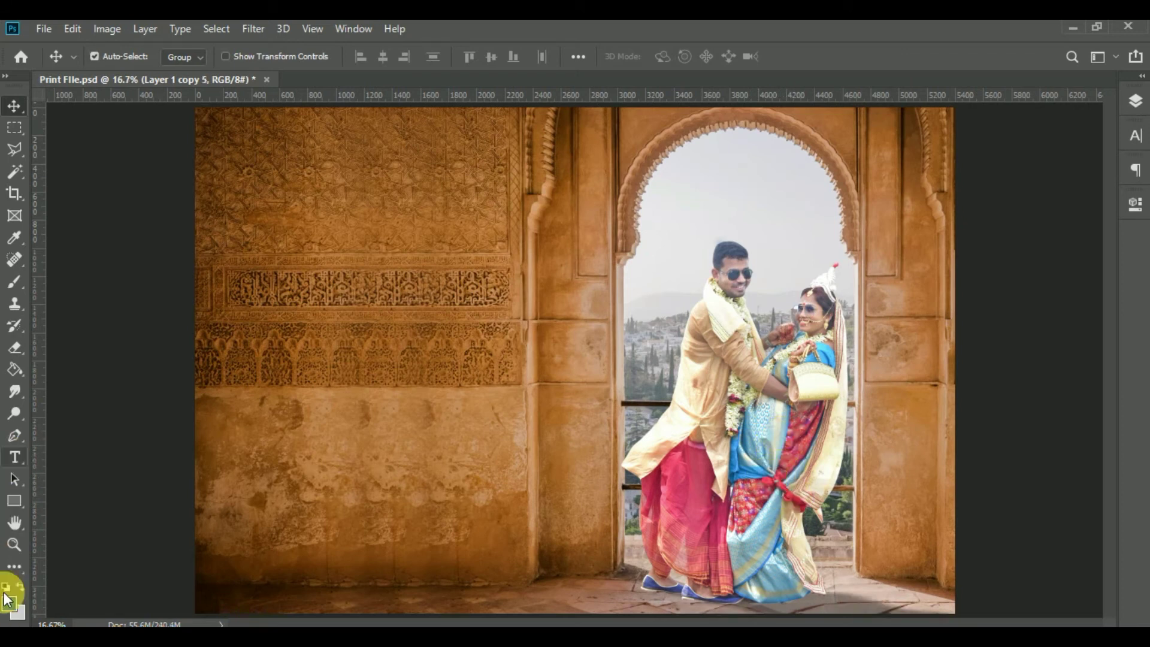
{"action": "left_click_drag", "start_coordinate": [688, 297], "coordinate": [596, 388]}
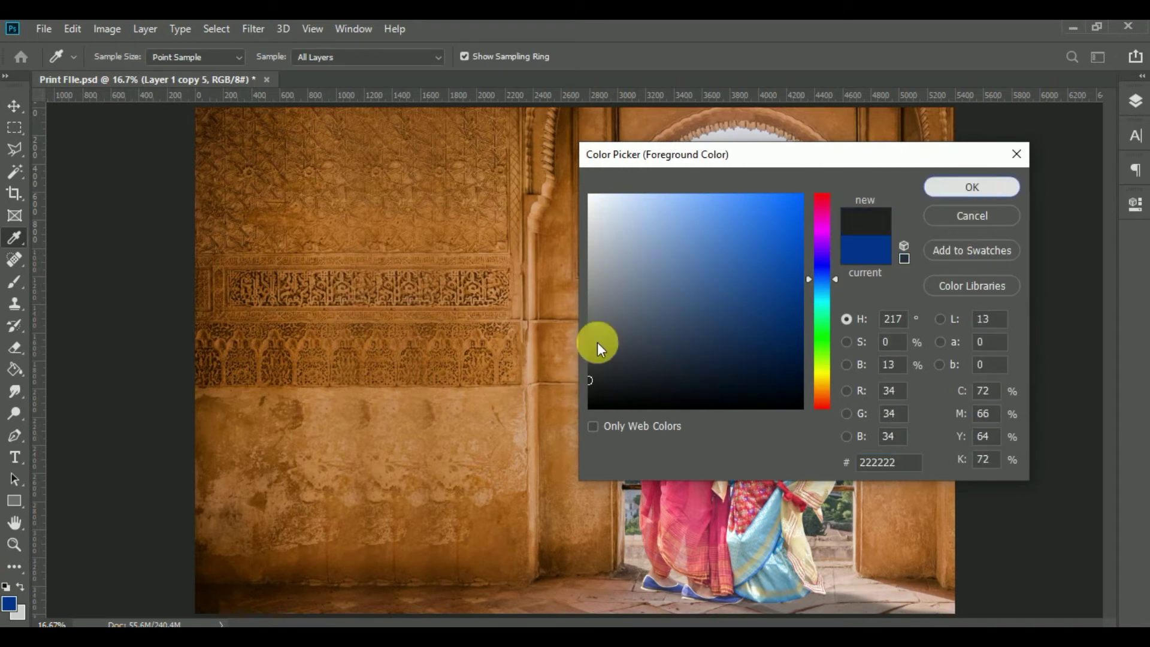
{"action": "key", "text": "Return"}
Set up a soft round Brush at 417 px with 0% hardness
{"action": "left_click", "coordinate": [15, 281]}
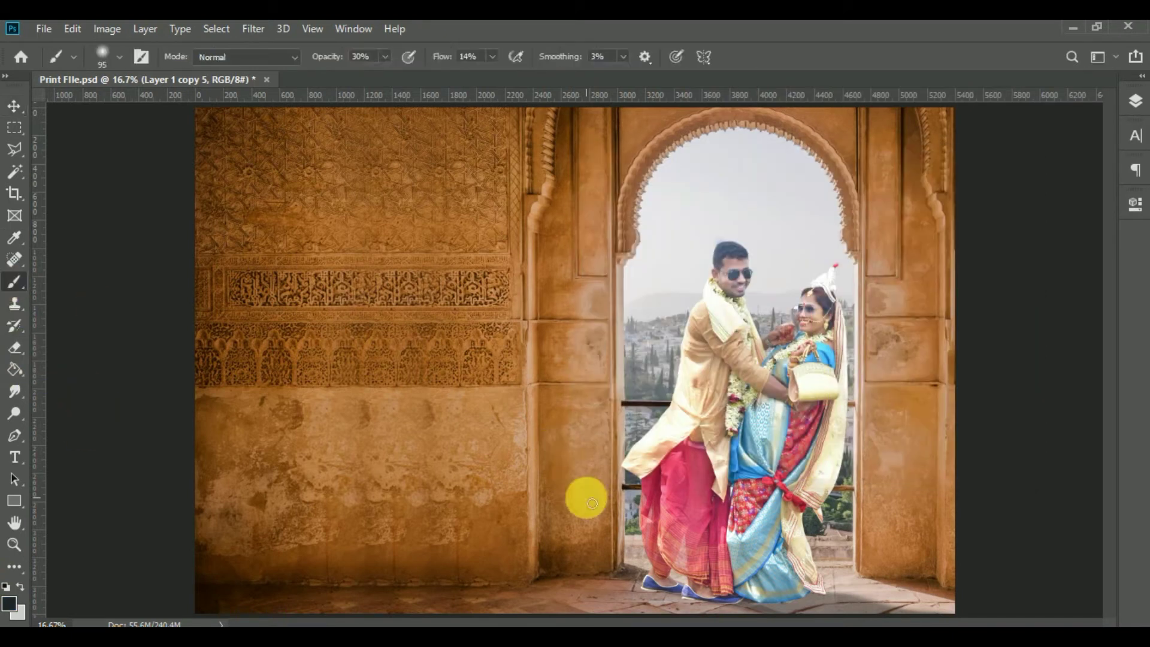
{"action": "right_click", "coordinate": [794, 301]}
{"action": "left_click", "coordinate": [894, 333]}
{"action": "left_click", "coordinate": [910, 333]}
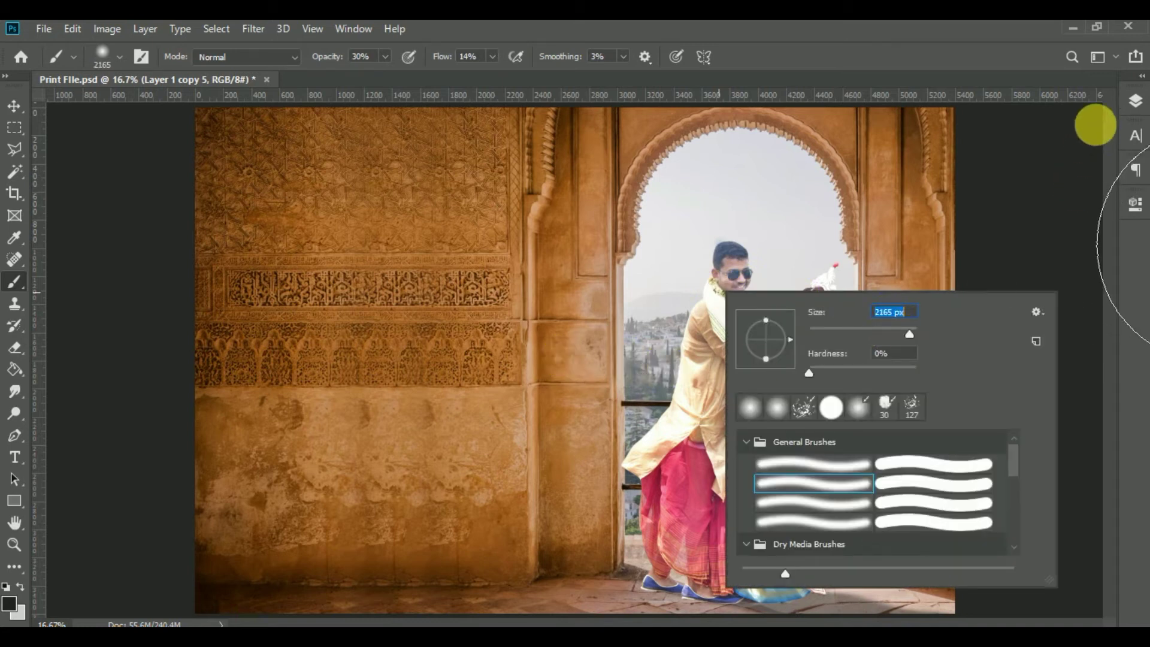
{"action": "left_click", "coordinate": [903, 332]}
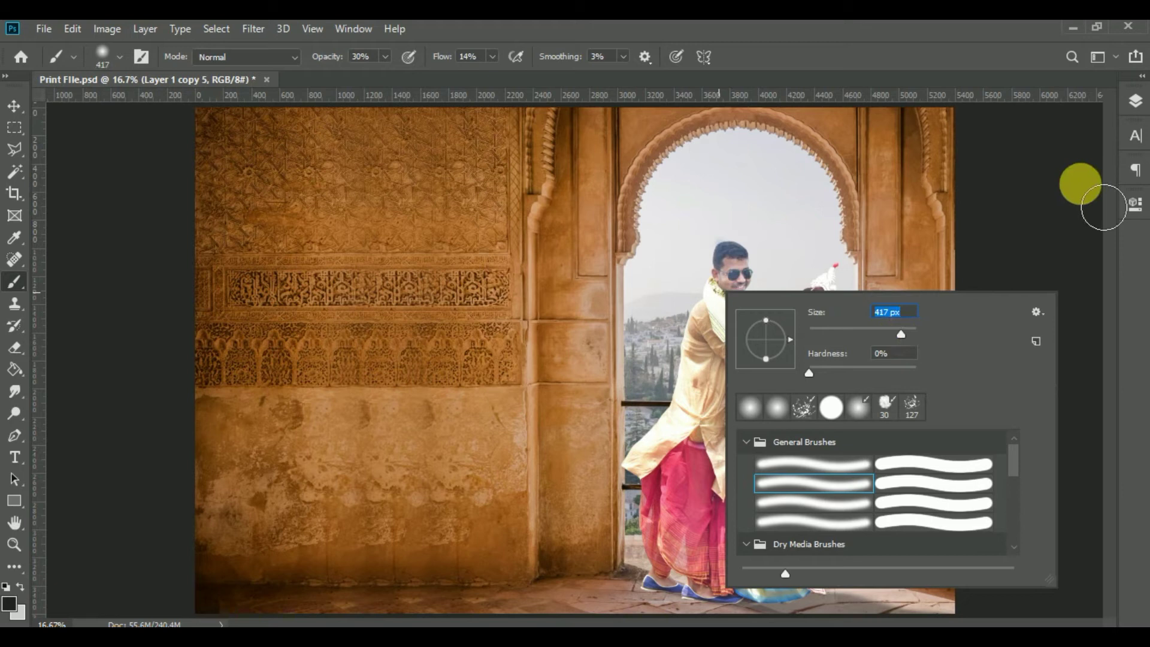
Create a new layer above the couple and paint soft dark shading along the floor from their feet toward the left
{"action": "left_click", "coordinate": [1143, 110]}
{"action": "left_click", "coordinate": [1143, 110]}
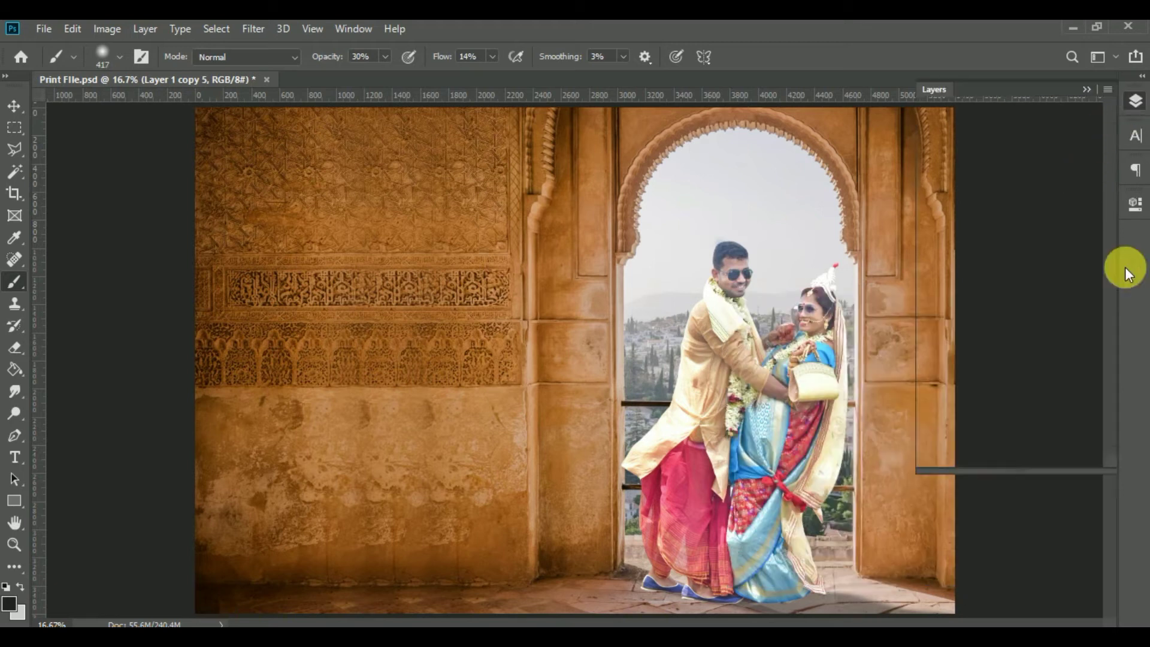
{"action": "left_click", "coordinate": [1067, 456]}
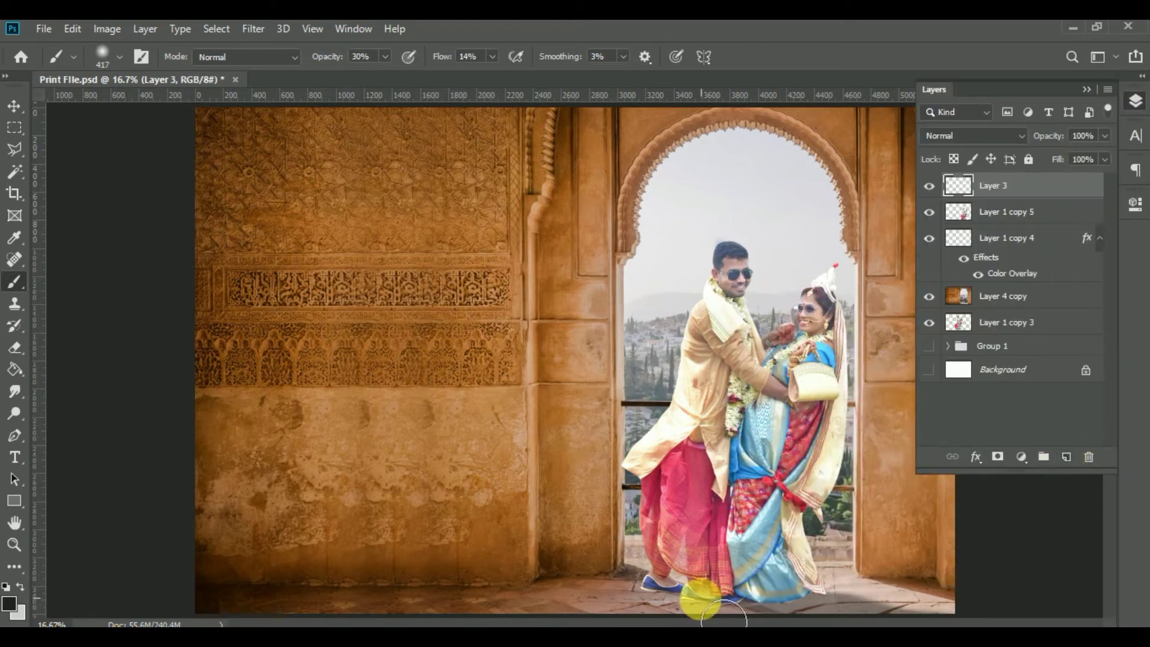
{"action": "mouse_move", "coordinate": [728, 620]}
{"action": "left_mouse_down"}
{"action": "mouse_move", "coordinate": [684, 617]}
{"action": "mouse_move", "coordinate": [555, 518]}
{"action": "mouse_move", "coordinate": [588, 526]}
{"action": "mouse_move", "coordinate": [691, 605]}
{"action": "mouse_move", "coordinate": [765, 596]}
{"action": "mouse_move", "coordinate": [742, 606]}
{"action": "mouse_move", "coordinate": [472, 542]}
{"action": "mouse_move", "coordinate": [471, 514]}
{"action": "mouse_move", "coordinate": [498, 536]}
{"action": "mouse_move", "coordinate": [512, 599]}
{"action": "left_mouse_up"}
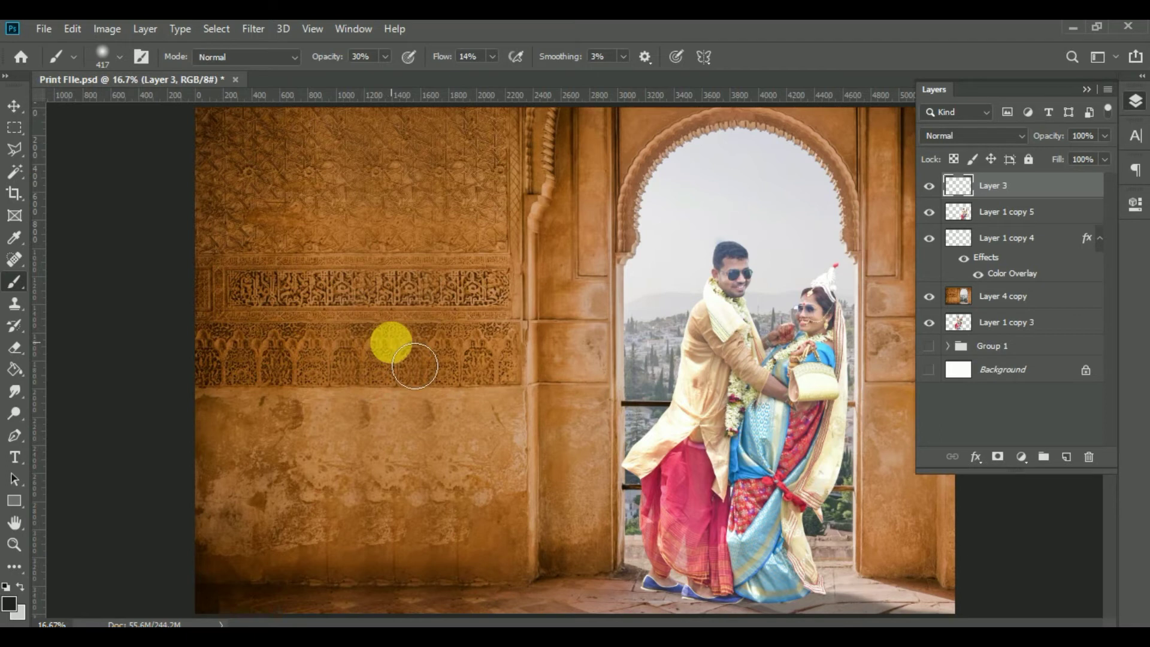
Set the Brush opacity to 100%, and undo the previous floor shading together with its new layer
{"action": "right_click", "coordinate": [391, 343]}
{"action": "left_click", "coordinate": [385, 55]}
{"action": "mouse_move", "coordinate": [391, 69]}
{"action": "left_mouse_down"}
{"action": "mouse_move", "coordinate": [508, 160]}
{"action": "mouse_move", "coordinate": [457, 403]}
{"action": "left_mouse_up"}
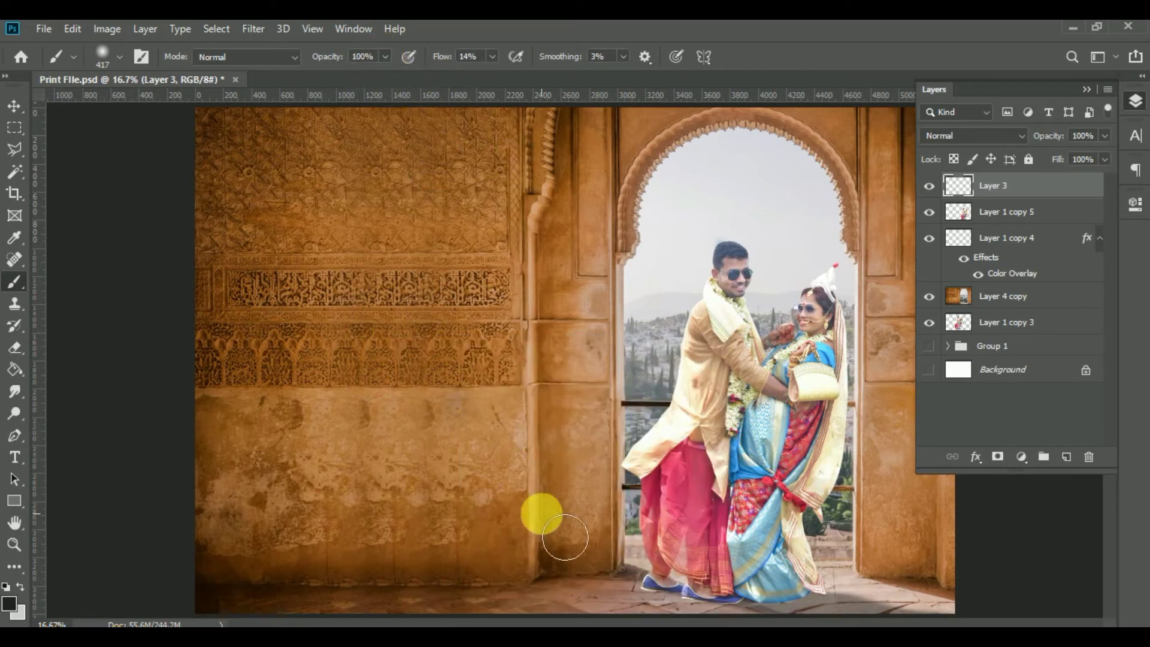
{"action": "key", "text": "ctrl+z"}
{"action": "key", "text": "ctrl+z"}
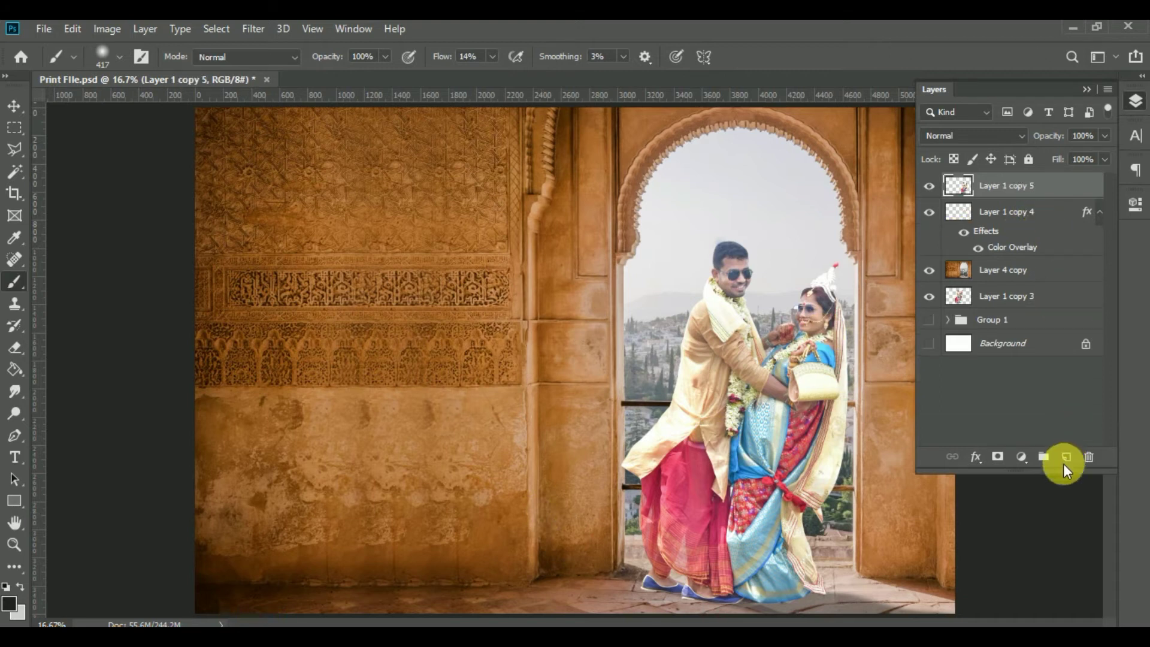
{"action": "left_click", "coordinate": [1065, 468]}
{"action": "left_click_drag", "start_coordinate": [499, 473], "coordinate": [501, 484]}
{"action": "key", "text": "ctrl+t"}
{"action": "left_click_drag", "start_coordinate": [487, 429], "coordinate": [563, 431]}
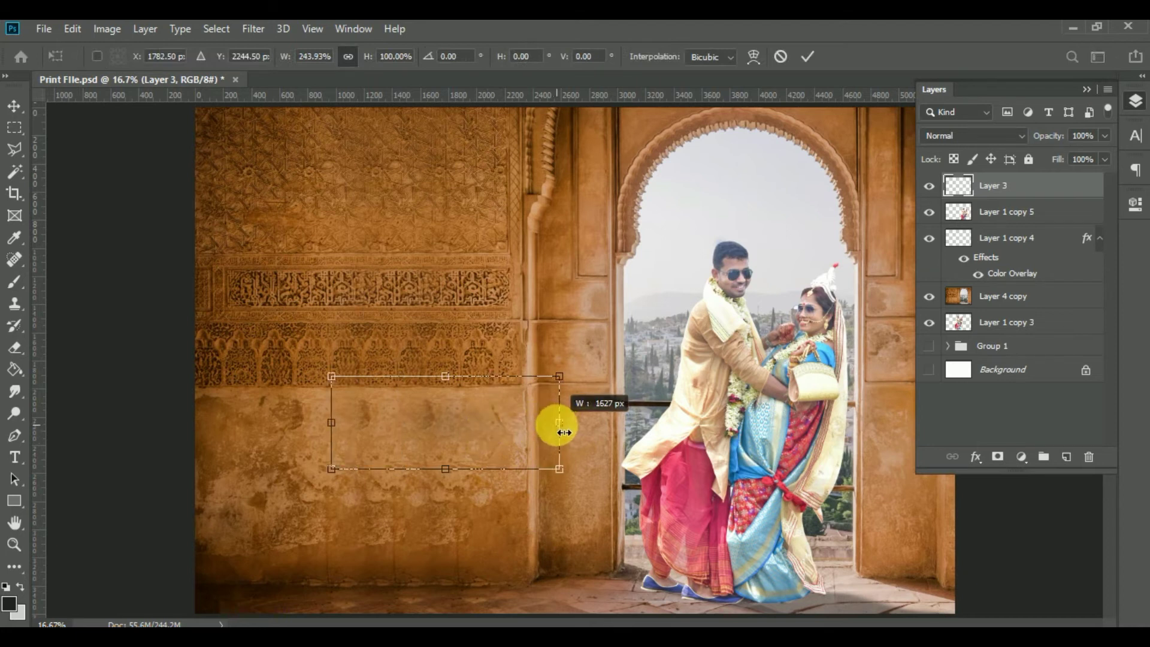
{"action": "key", "text": "Return"}
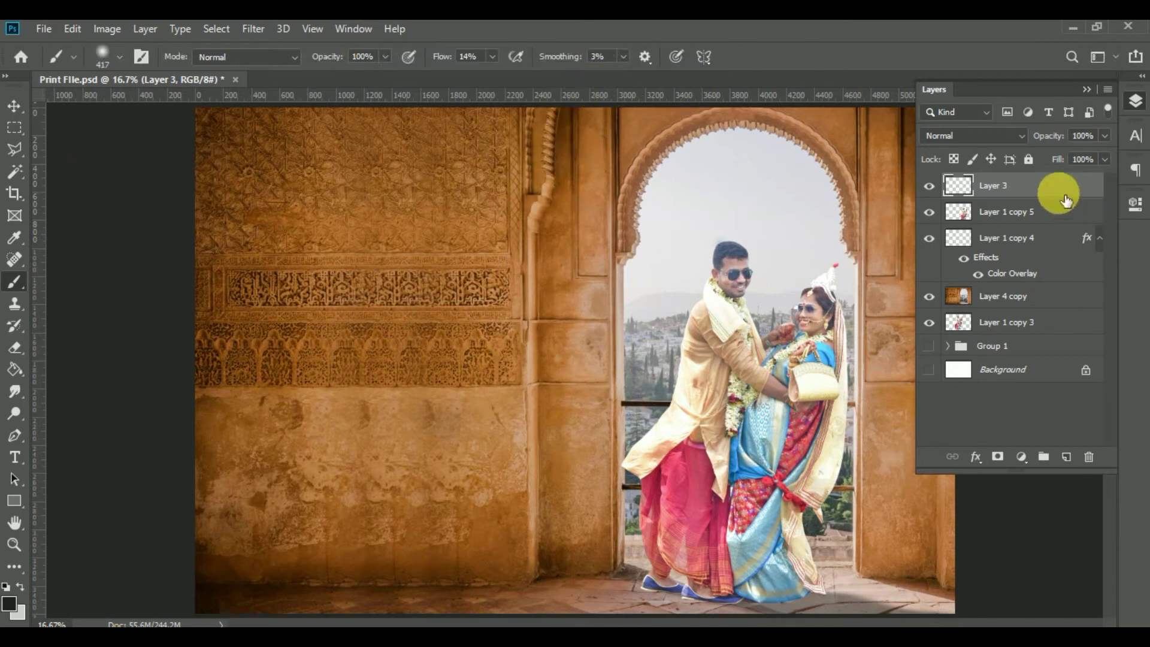
{"action": "key", "text": "Delete"}
Set the Brush smoothing and flow to 100%
{"action": "left_click", "coordinate": [626, 56]}
{"action": "left_click_drag", "start_coordinate": [626, 74], "coordinate": [689, 87]}
{"action": "left_click", "coordinate": [492, 58]}
{"action": "left_click_drag", "start_coordinate": [512, 75], "coordinate": [563, 76]}
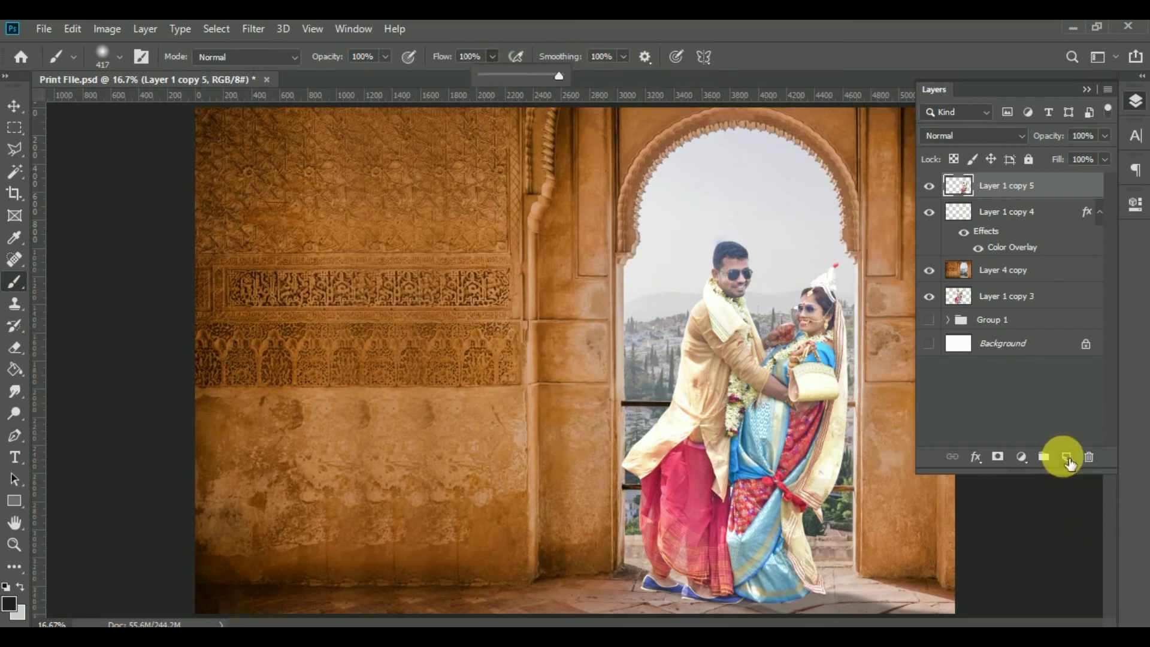
Create a new layer above the couple and paint one soft dark spot on the floor at the groom's feet
{"action": "left_click", "coordinate": [1068, 458]}
{"action": "mouse_move", "coordinate": [753, 583]}
{"action": "left_mouse_down"}
{"action": "mouse_move", "coordinate": [679, 595]}
{"action": "mouse_move", "coordinate": [716, 611]}
{"action": "left_mouse_up"}
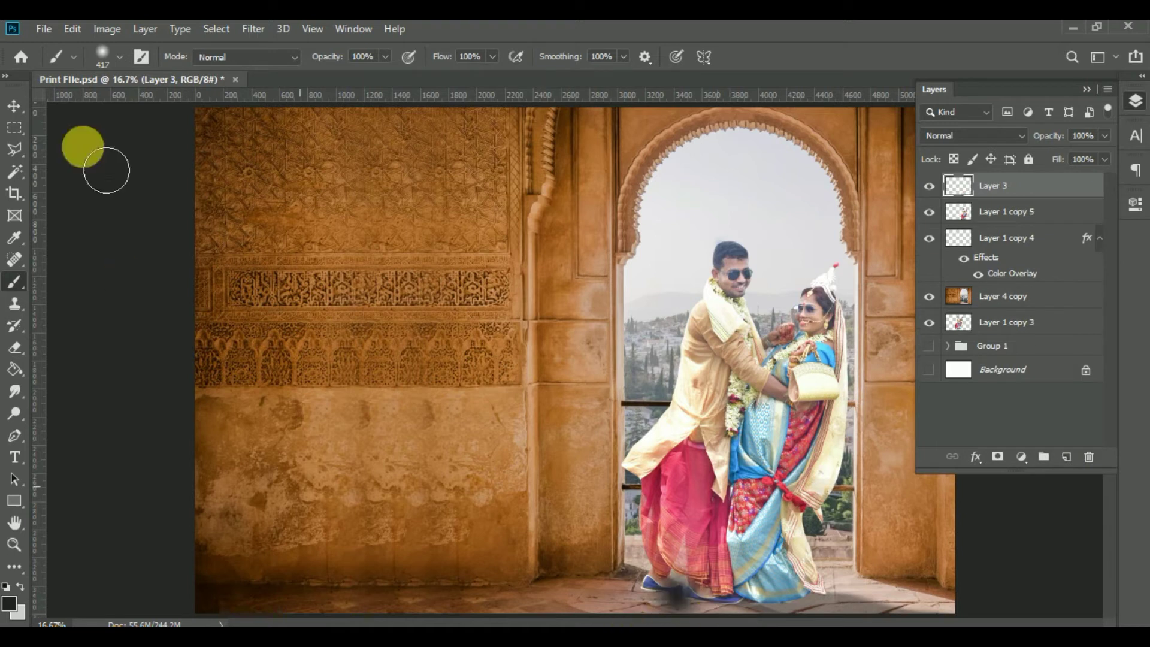
{"action": "left_click", "coordinate": [14, 106]}
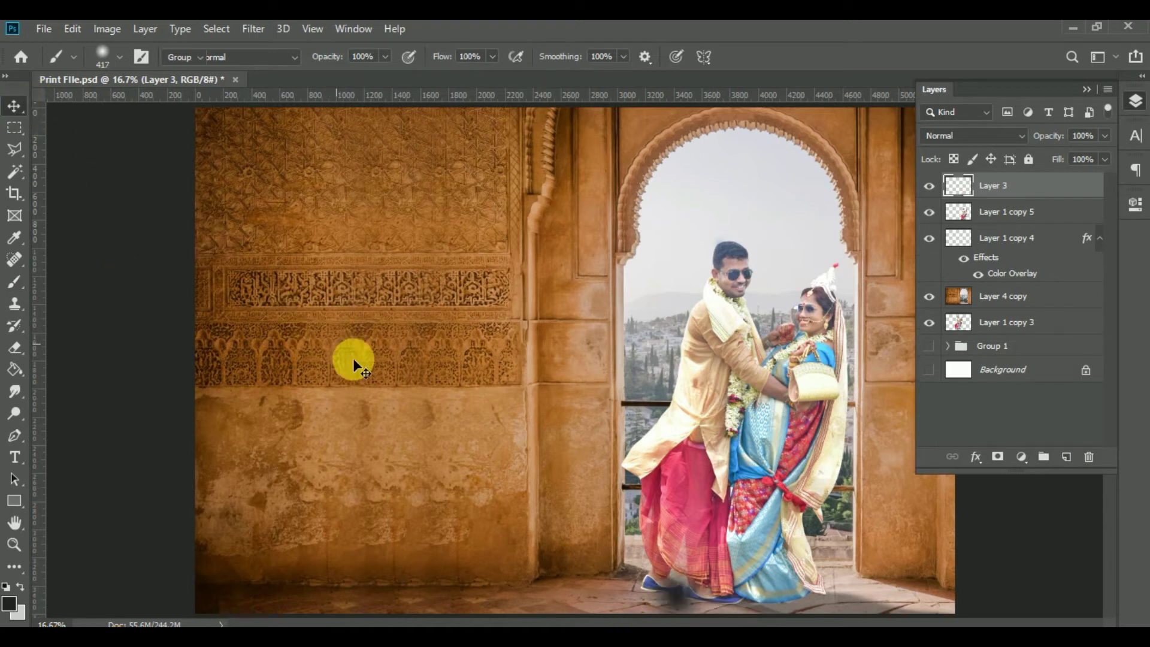
Stretch the dark spot horizontally to about 264% width with Free Transform and shift it slightly up under the groom's shoes
{"action": "key", "text": "ctrl+plus"}
{"action": "key", "text": "ctrl+plus"}
{"action": "key", "text": "ctrl+plus"}
{"action": "left_click_drag", "start_coordinate": [457, 378], "coordinate": [218, 133]}
{"action": "left_click_drag", "start_coordinate": [540, 466], "coordinate": [357, 177]}
{"action": "left_click_drag", "start_coordinate": [460, 390], "coordinate": [524, 408]}
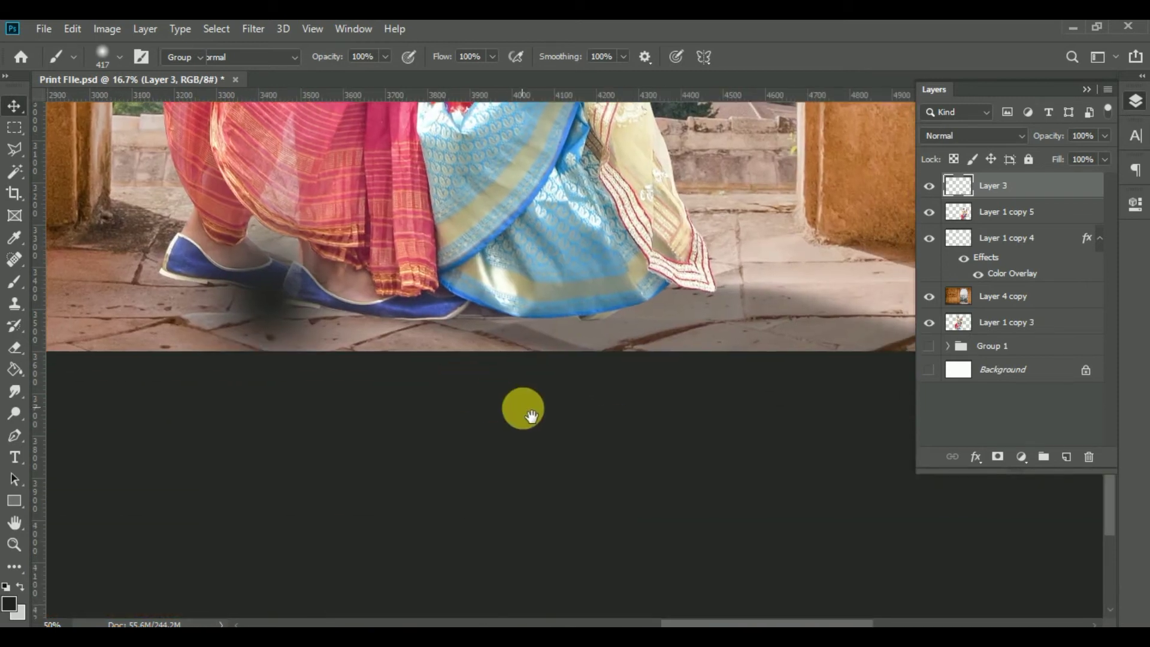
{"action": "key", "text": "ctrl+t"}
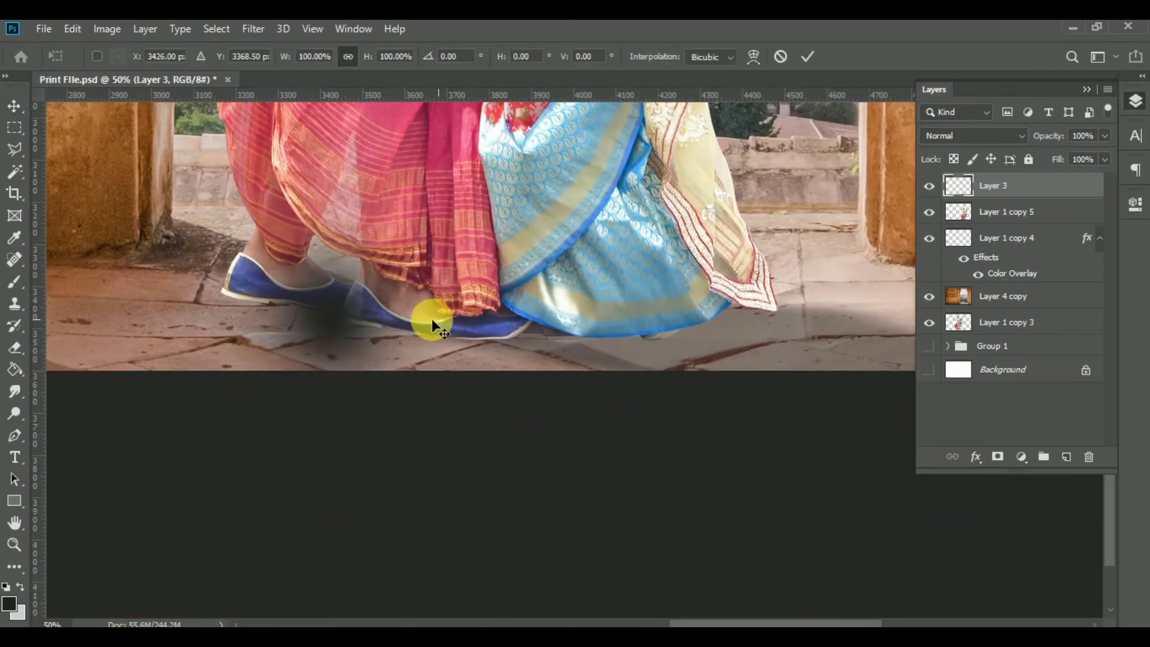
{"action": "left_click_drag", "start_coordinate": [483, 282], "coordinate": [704, 266]}
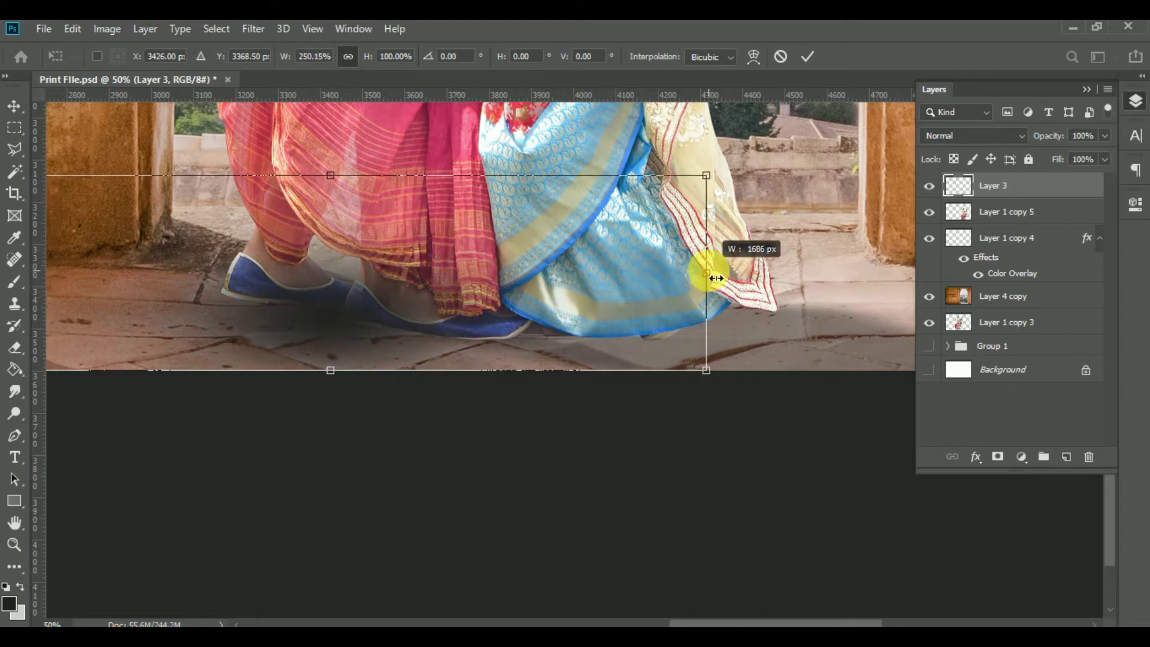
{"action": "left_click_drag", "start_coordinate": [406, 282], "coordinate": [488, 282]}
{"action": "left_click_drag", "start_coordinate": [411, 272], "coordinate": [398, 263]}
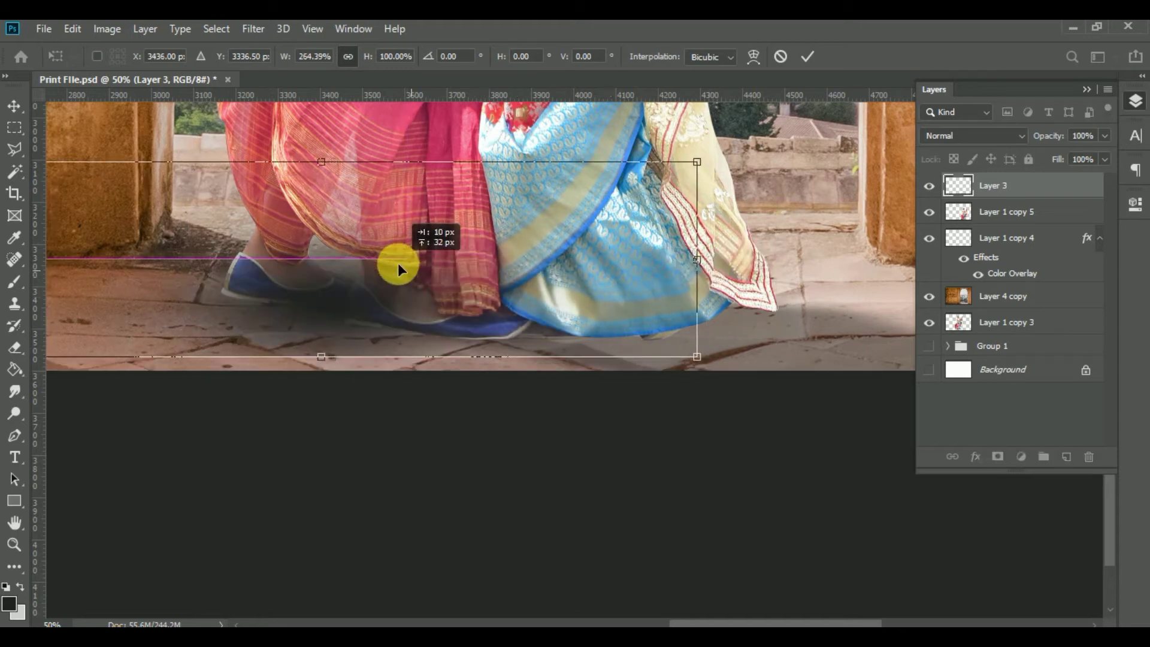
Flip the stretched shadow, reduce its height to about 65%, and apply it beneath the groom's front shoe
{"action": "left_click_drag", "start_coordinate": [470, 372], "coordinate": [316, 180]}
{"action": "left_click_drag", "start_coordinate": [361, 282], "coordinate": [447, 350]}
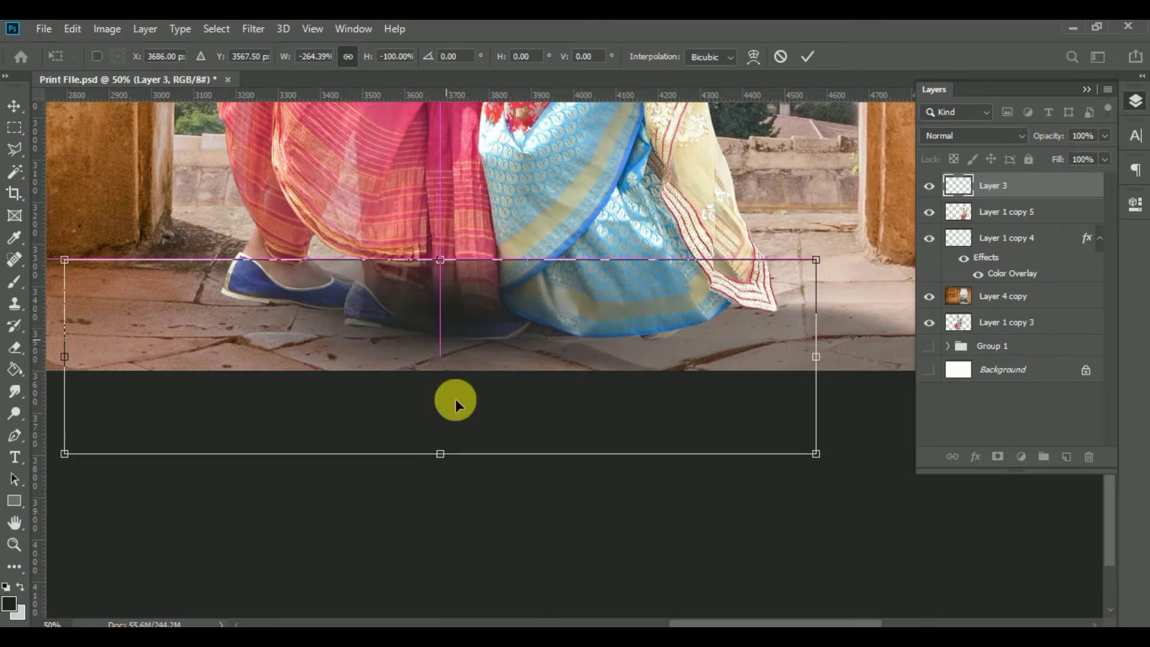
{"action": "left_click_drag", "start_coordinate": [442, 455], "coordinate": [444, 386]}
{"action": "left_click_drag", "start_coordinate": [484, 340], "coordinate": [480, 348]}
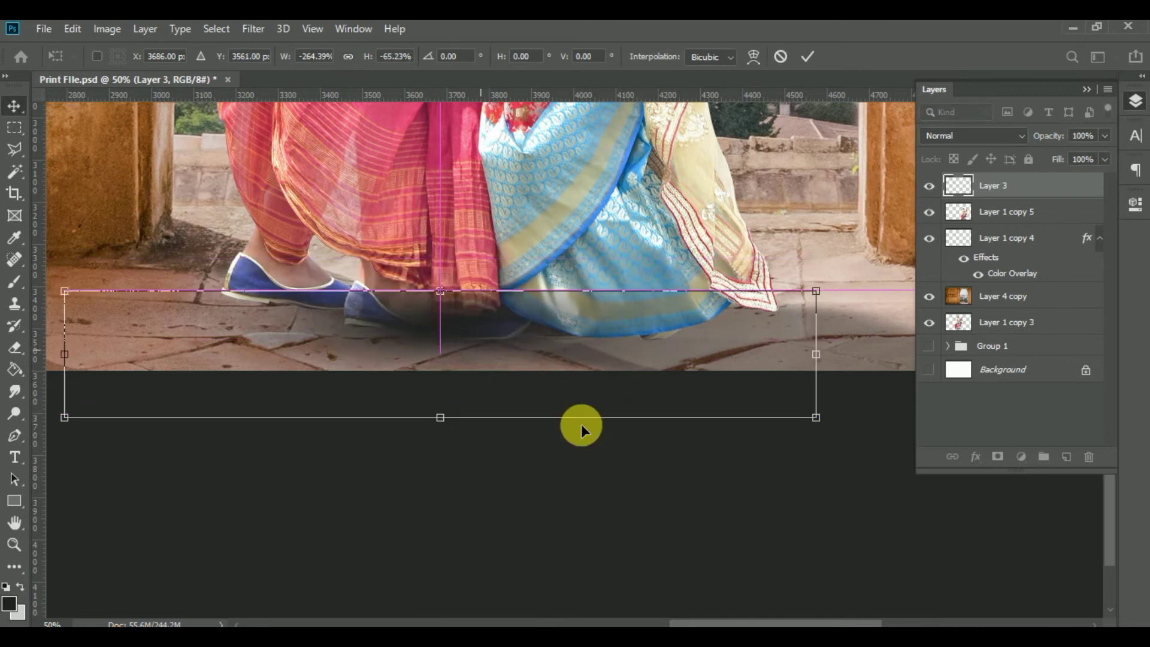
{"action": "key", "text": "Return"}
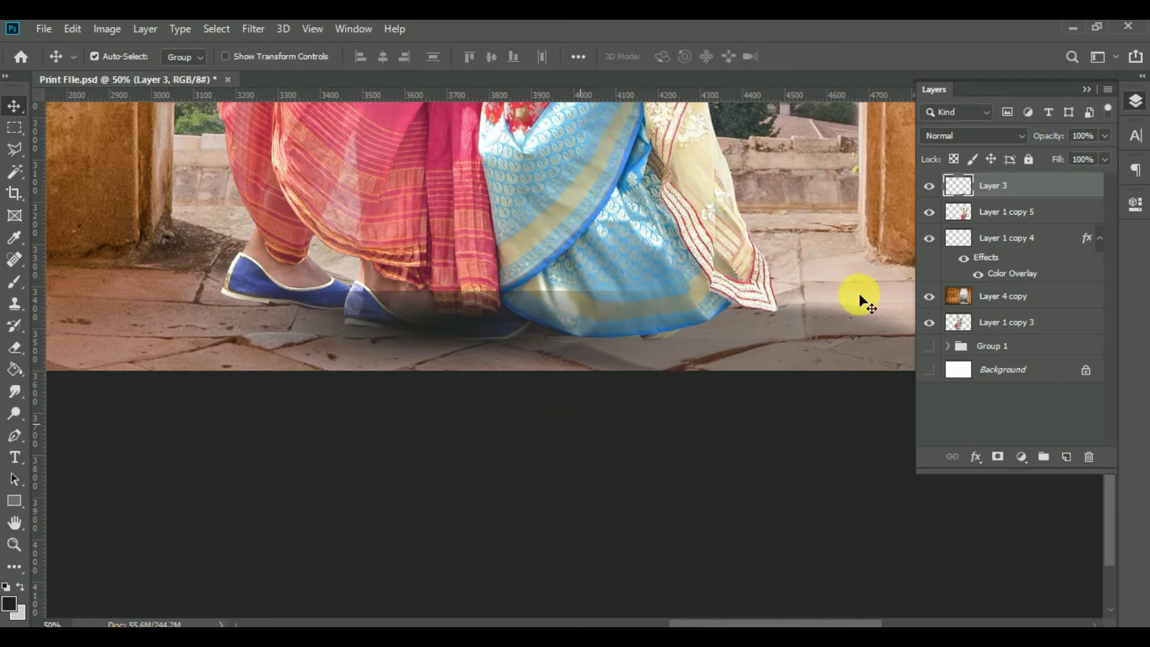
Place Layer 3 below the couple layer and squash the shadow vertically into a thinner strip with Free Transform
{"action": "left_click_drag", "start_coordinate": [987, 192], "coordinate": [997, 225]}
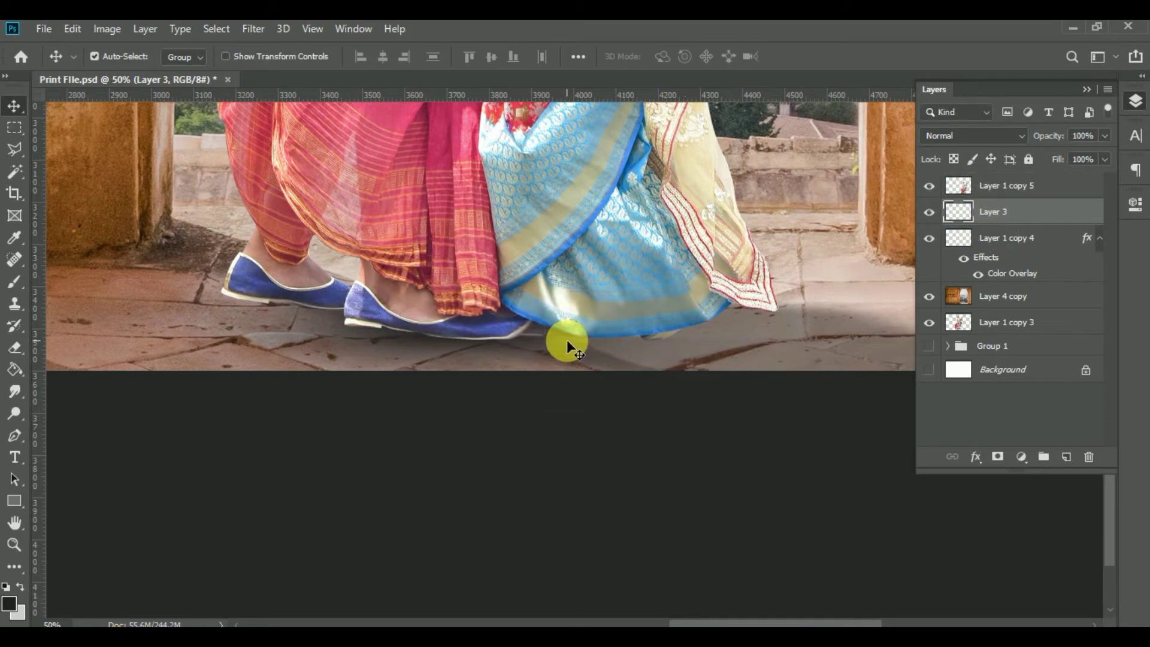
{"action": "key", "text": "ctrl+t"}
{"action": "left_click_drag", "start_coordinate": [441, 416], "coordinate": [447, 372]}
{"action": "left_click_drag", "start_coordinate": [443, 293], "coordinate": [441, 317]}
{"action": "key", "text": "Return"}
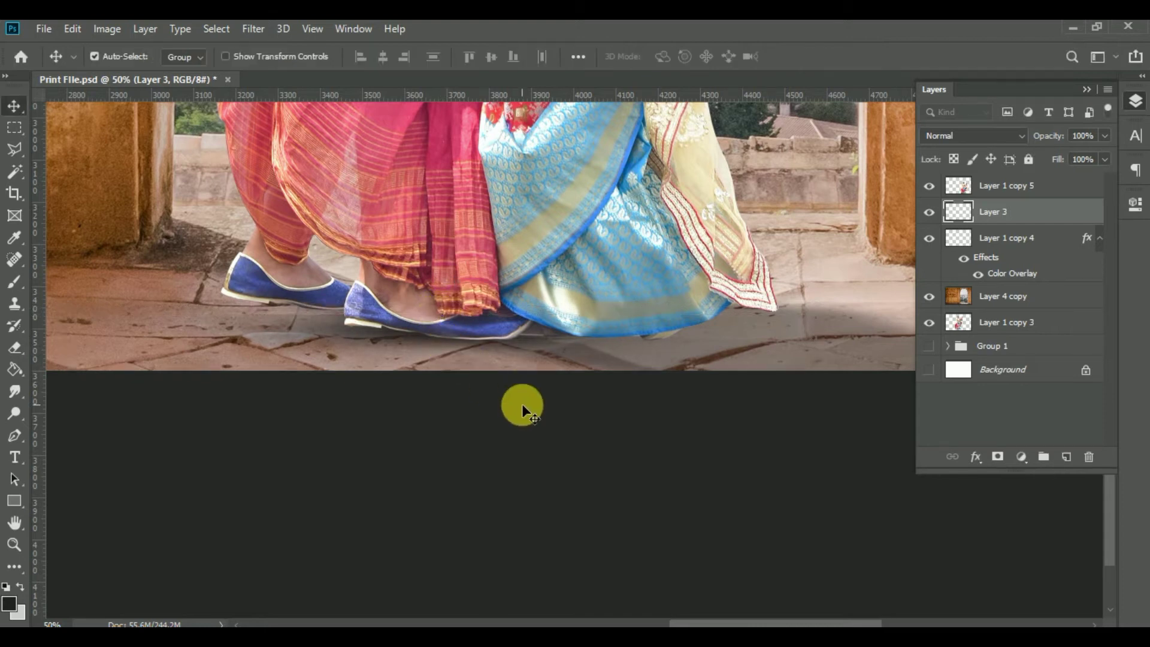
Move the thin shadow left along the floor so it sits beneath the groom's rear shoe
{"action": "key", "text": "ctrl+plus"}
{"action": "key", "text": "ctrl+plus"}
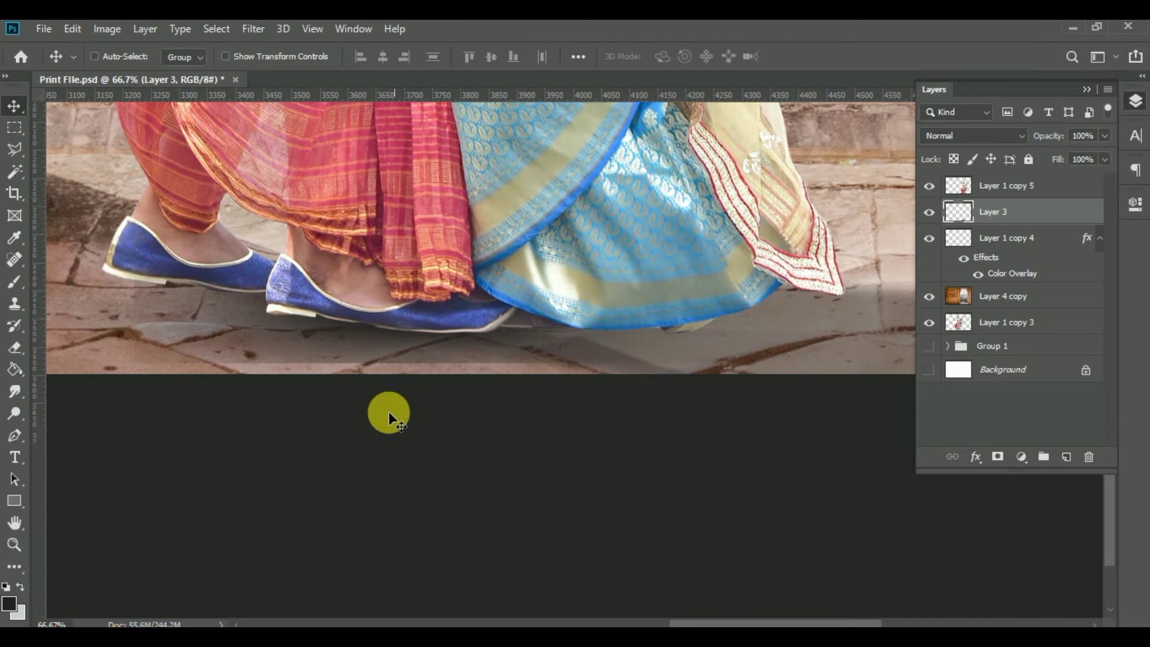
{"action": "left_click_drag", "start_coordinate": [506, 425], "coordinate": [642, 423]}
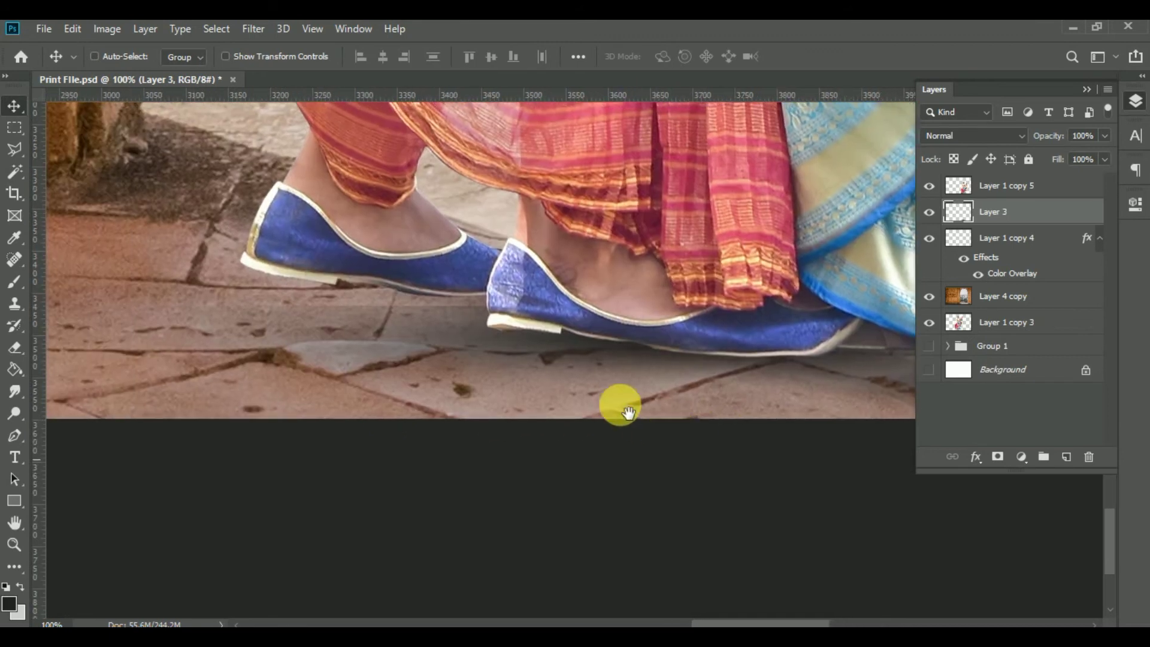
{"action": "left_click_drag", "start_coordinate": [553, 343], "coordinate": [361, 303]}
Duplicate the shadow layer twice and merge the two copies into Layer 3 copy 2
{"action": "key", "text": "ctrl+j"}
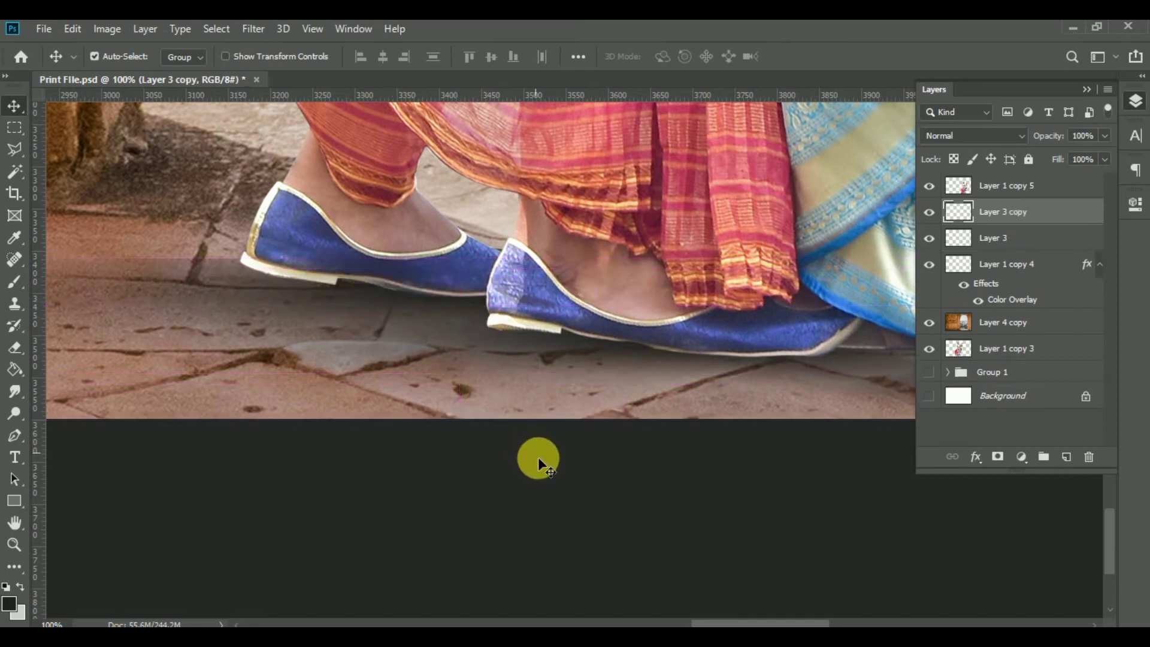
{"action": "key", "text": "ctrl+j"}
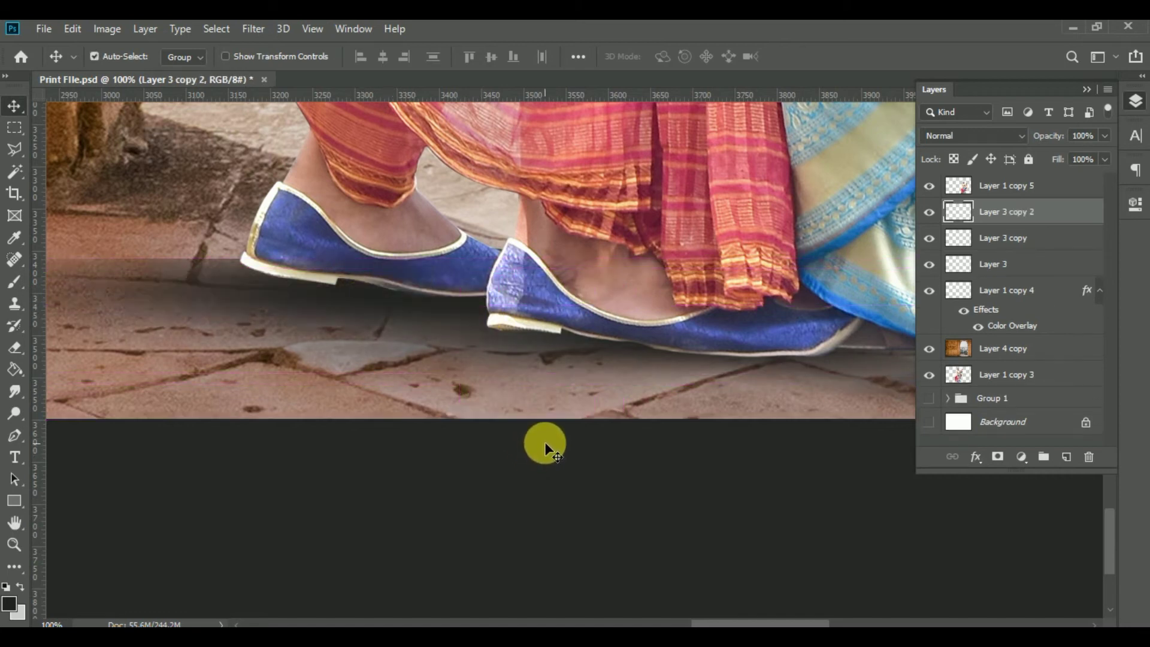
{"action": "left_click", "coordinate": [1007, 240], "text": "ctrl"}
{"action": "key", "text": "ctrl+e"}
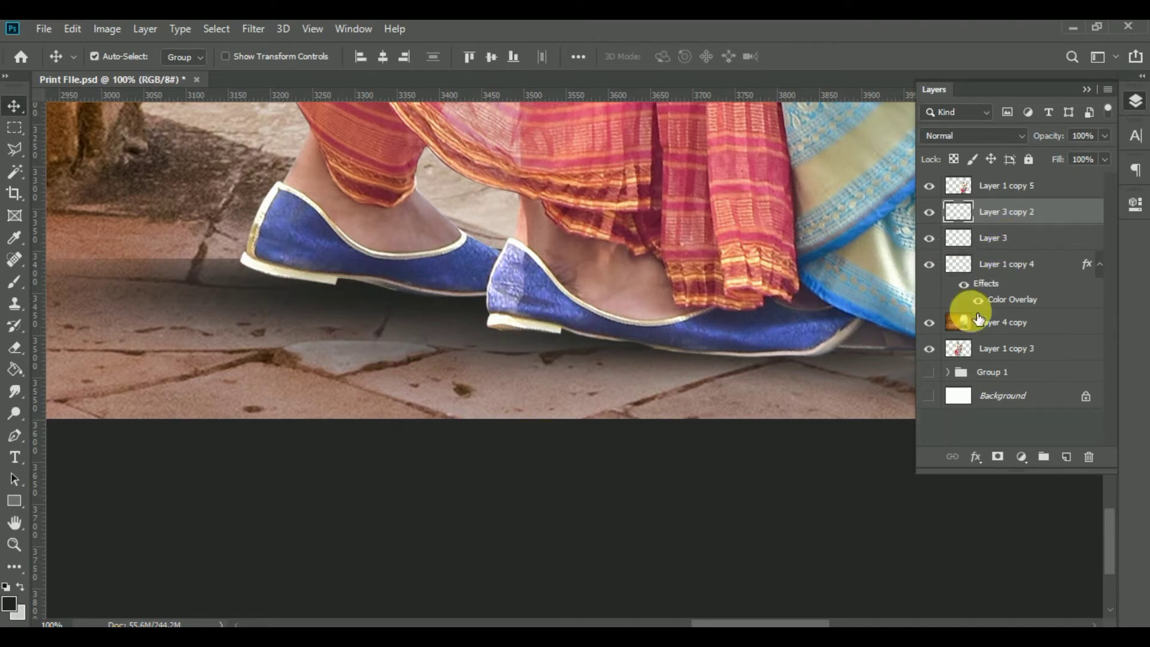
Set a soft Eraser to 77 px with 0% hardness and erase the shadow's hard upper edge beside the rear shoe
{"action": "left_click_drag", "start_coordinate": [487, 364], "coordinate": [821, 380]}
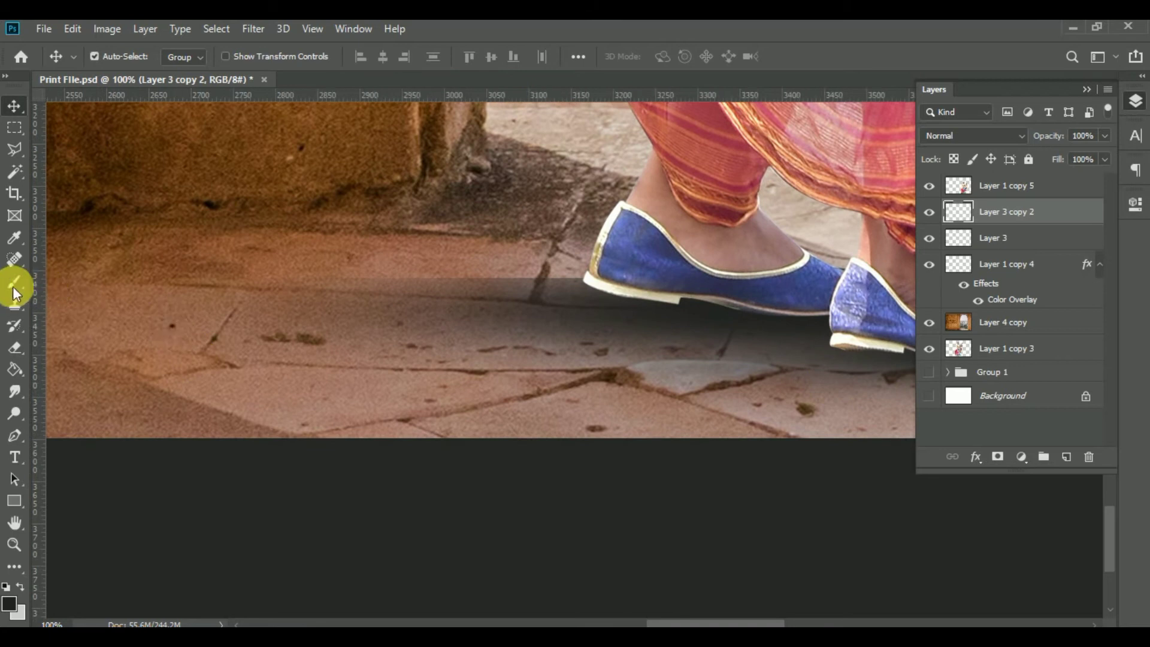
{"action": "left_click", "coordinate": [13, 349]}
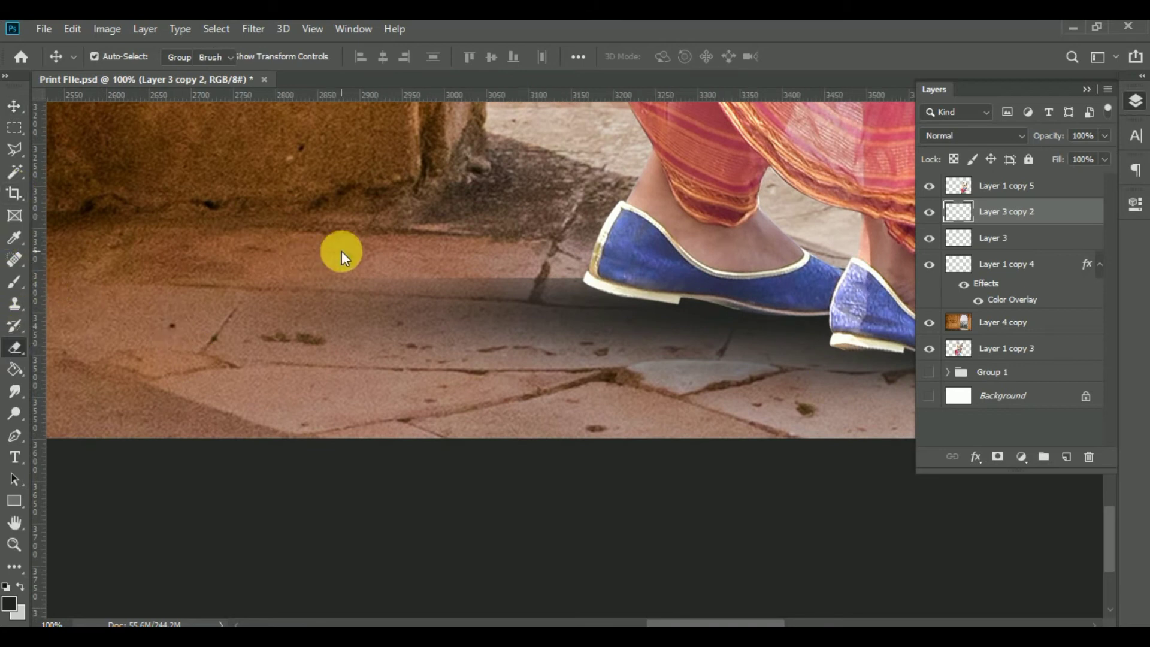
{"action": "right_click", "coordinate": [357, 302]}
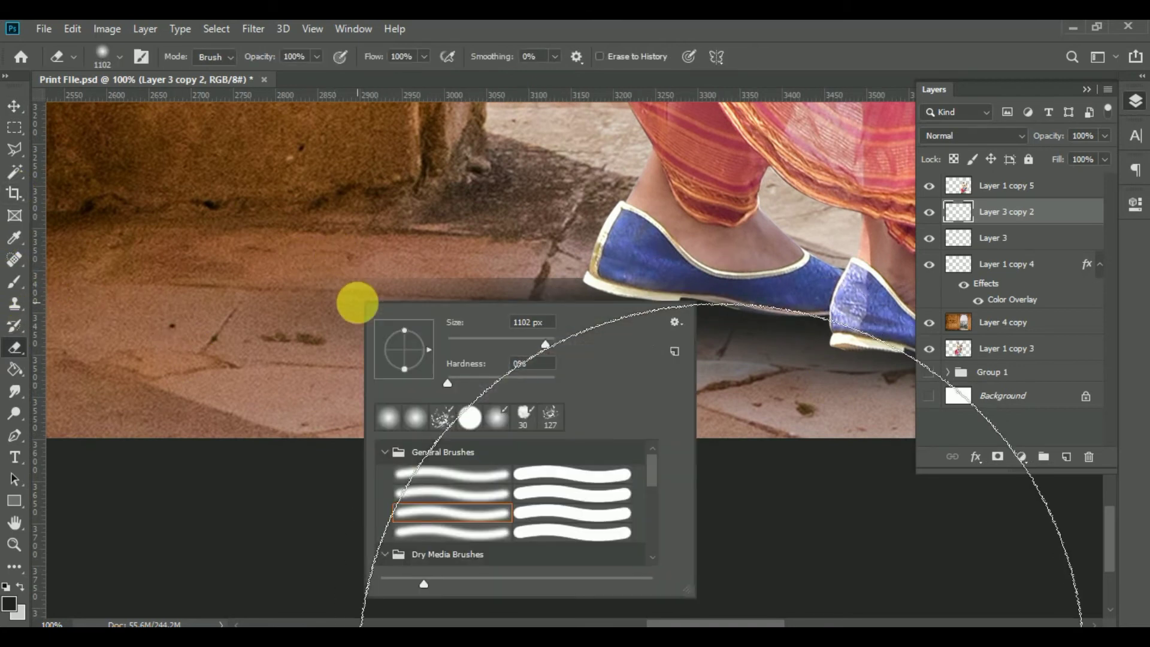
{"action": "left_click", "coordinate": [489, 343]}
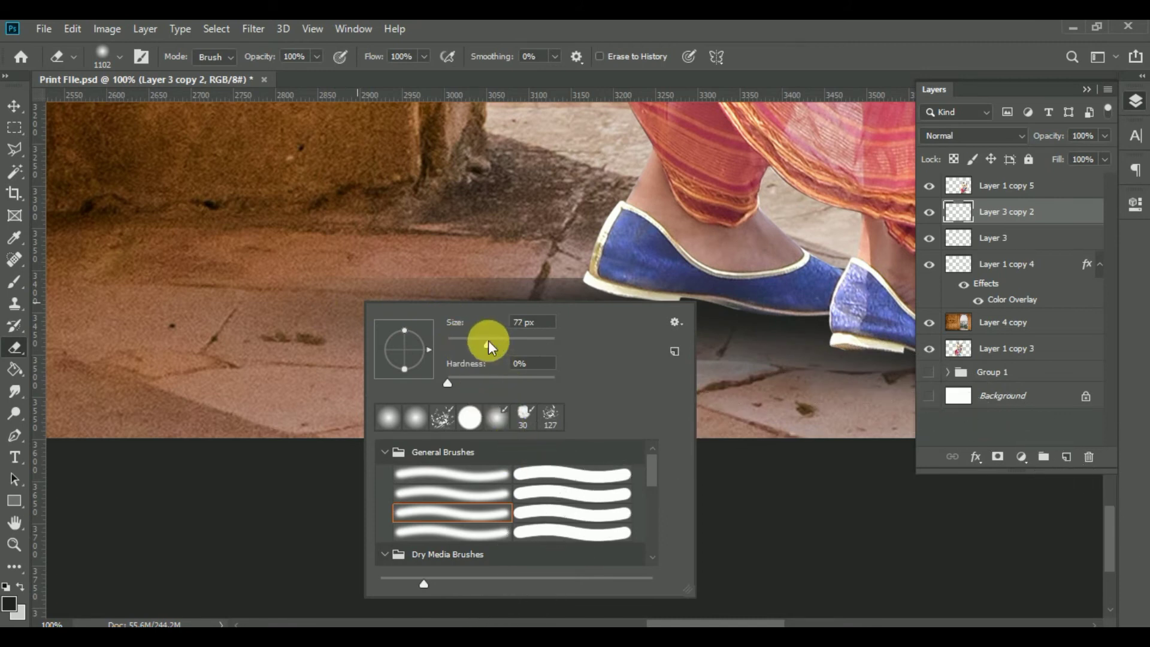
{"action": "left_click", "coordinate": [298, 270]}
{"action": "mouse_move", "coordinate": [517, 295]}
{"action": "left_mouse_down"}
{"action": "mouse_move", "coordinate": [594, 283]}
{"action": "mouse_move", "coordinate": [386, 320]}
{"action": "mouse_move", "coordinate": [277, 380]}
{"action": "mouse_move", "coordinate": [263, 404]}
{"action": "mouse_move", "coordinate": [556, 439]}
{"action": "mouse_move", "coordinate": [529, 439]}
{"action": "mouse_move", "coordinate": [787, 410]}
{"action": "mouse_move", "coordinate": [748, 430]}
{"action": "mouse_move", "coordinate": [770, 430]}
{"action": "mouse_move", "coordinate": [759, 435]}
{"action": "mouse_move", "coordinate": [508, 424]}
{"action": "left_mouse_up"}
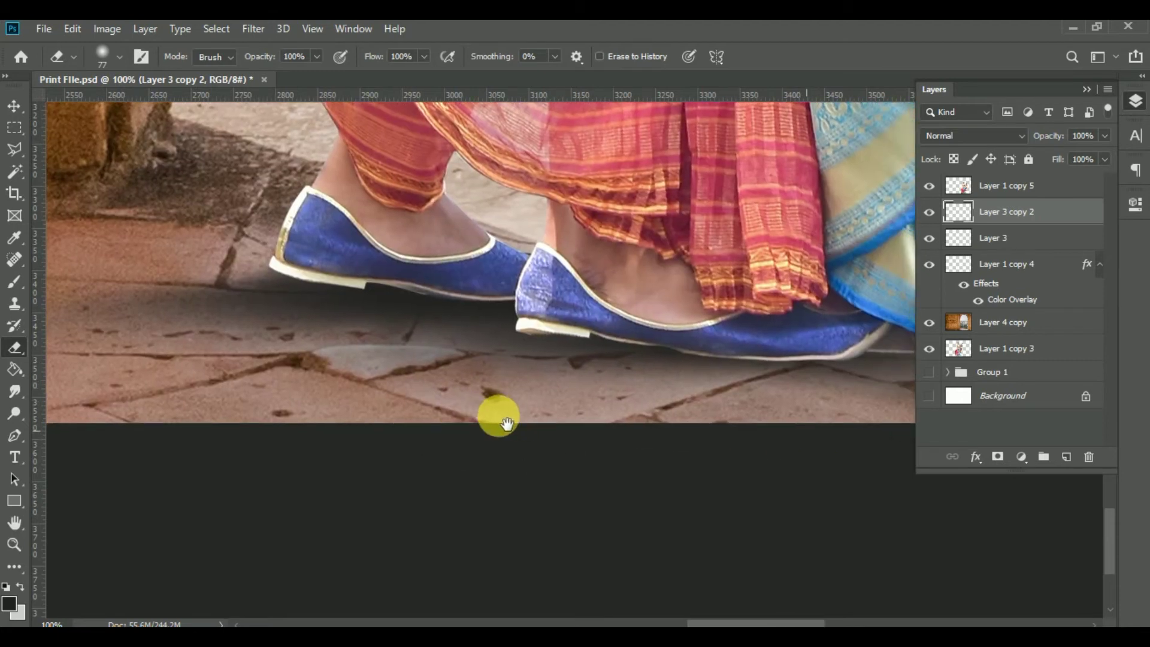
Delete the original Layer 3 shadow, and place a duplicate of Layer 3 copy 2 beneath the groom's front shoe
{"action": "left_click", "coordinate": [1013, 245]}
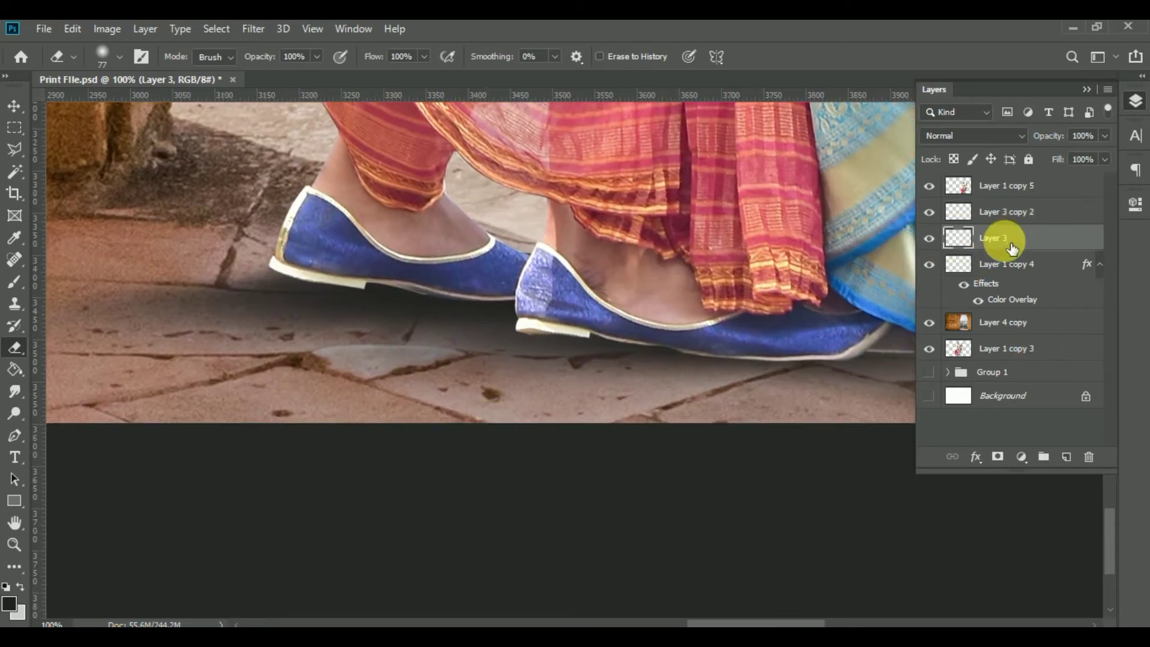
{"action": "key", "text": "Delete"}
{"action": "left_click", "coordinate": [19, 114]}
{"action": "left_click_drag", "start_coordinate": [388, 310], "coordinate": [665, 366]}
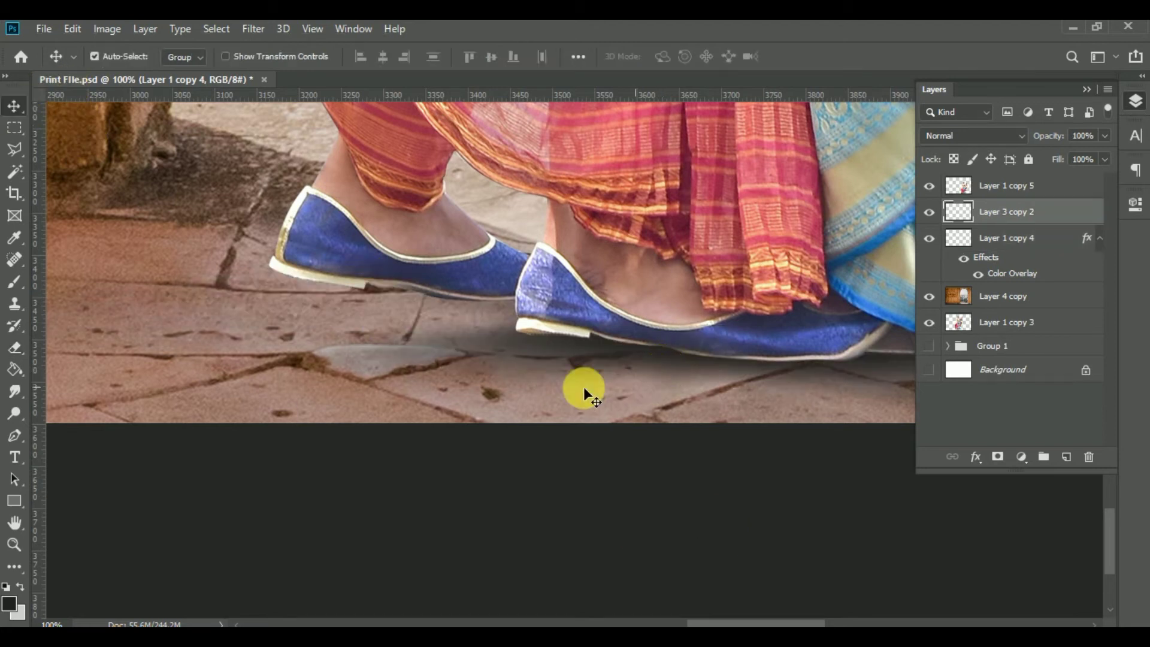
{"action": "left_click_drag", "start_coordinate": [440, 346], "coordinate": [591, 377]}
{"action": "left_click_drag", "start_coordinate": [741, 376], "coordinate": [368, 375]}
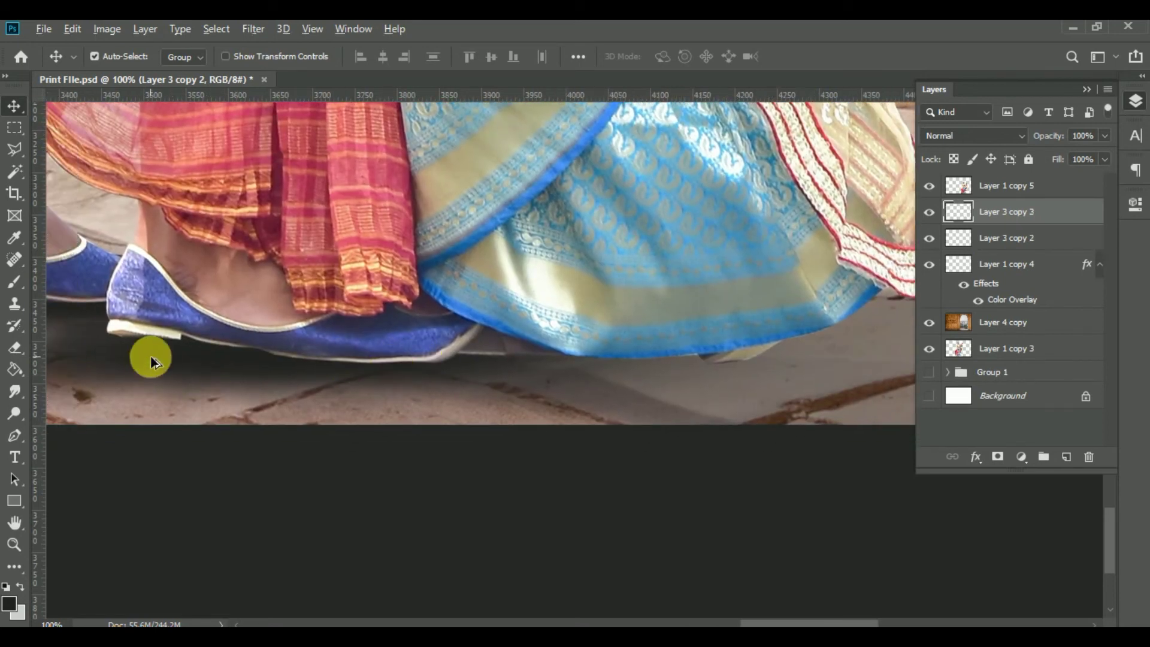
{"action": "left_click_drag", "start_coordinate": [666, 368], "coordinate": [379, 443]}
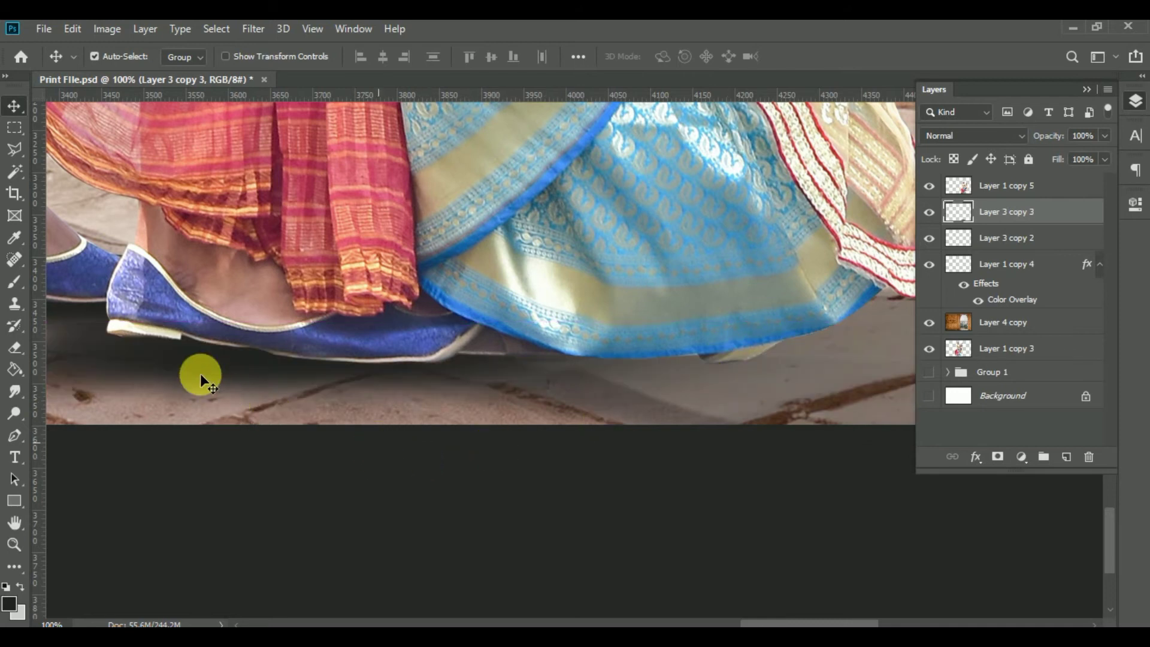
Place another shadow copy beneath the hem of the bride's saree and erase its hard upper edge with the soft Eraser
{"action": "left_click_drag", "start_coordinate": [178, 363], "coordinate": [693, 362]}
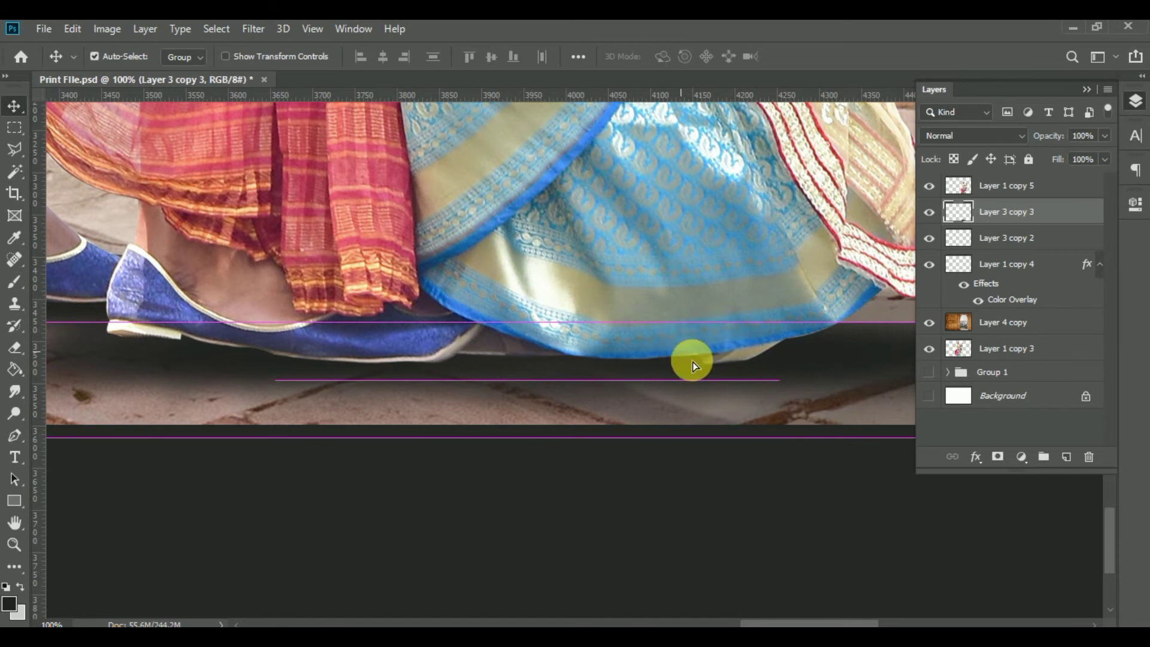
{"action": "left_click", "coordinate": [1085, 88]}
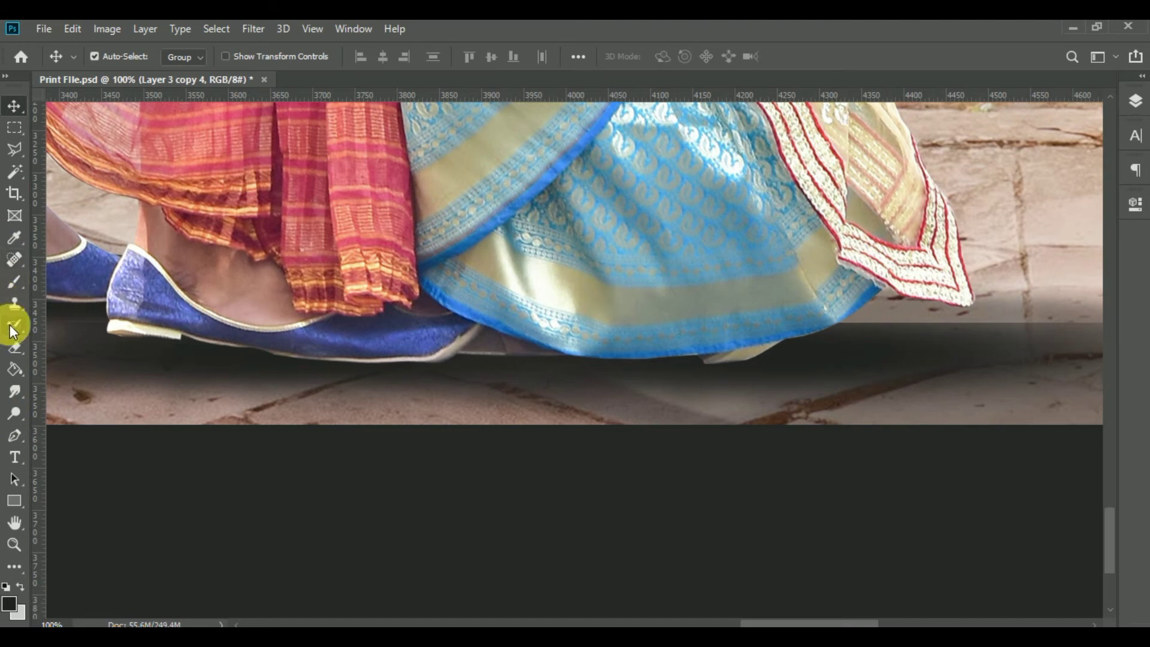
{"action": "left_click", "coordinate": [15, 348]}
{"action": "left_click_drag", "start_coordinate": [761, 347], "coordinate": [296, 335]}
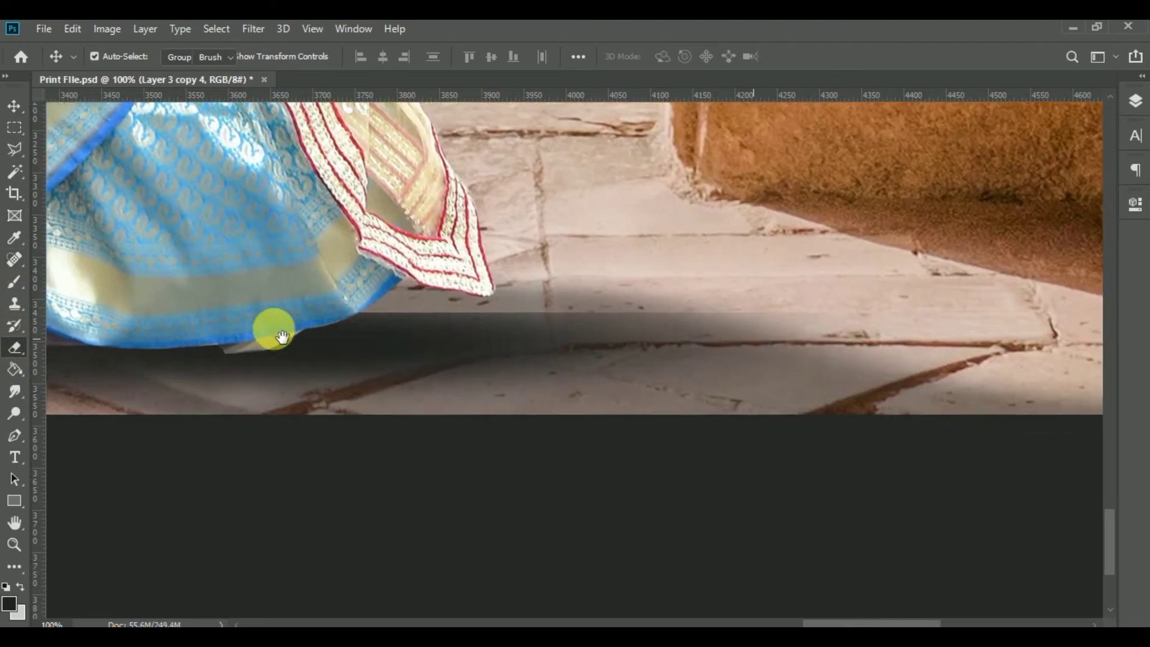
{"action": "mouse_move", "coordinate": [427, 316]}
{"action": "left_mouse_down"}
{"action": "mouse_move", "coordinate": [763, 337]}
{"action": "mouse_move", "coordinate": [673, 357]}
{"action": "mouse_move", "coordinate": [539, 430]}
{"action": "mouse_move", "coordinate": [370, 470]}
{"action": "mouse_move", "coordinate": [254, 483]}
{"action": "mouse_move", "coordinate": [196, 473]}
{"action": "mouse_move", "coordinate": [693, 439]}
{"action": "mouse_move", "coordinate": [764, 416]}
{"action": "mouse_move", "coordinate": [290, 398]}
{"action": "mouse_move", "coordinate": [526, 424]}
{"action": "left_mouse_up"}
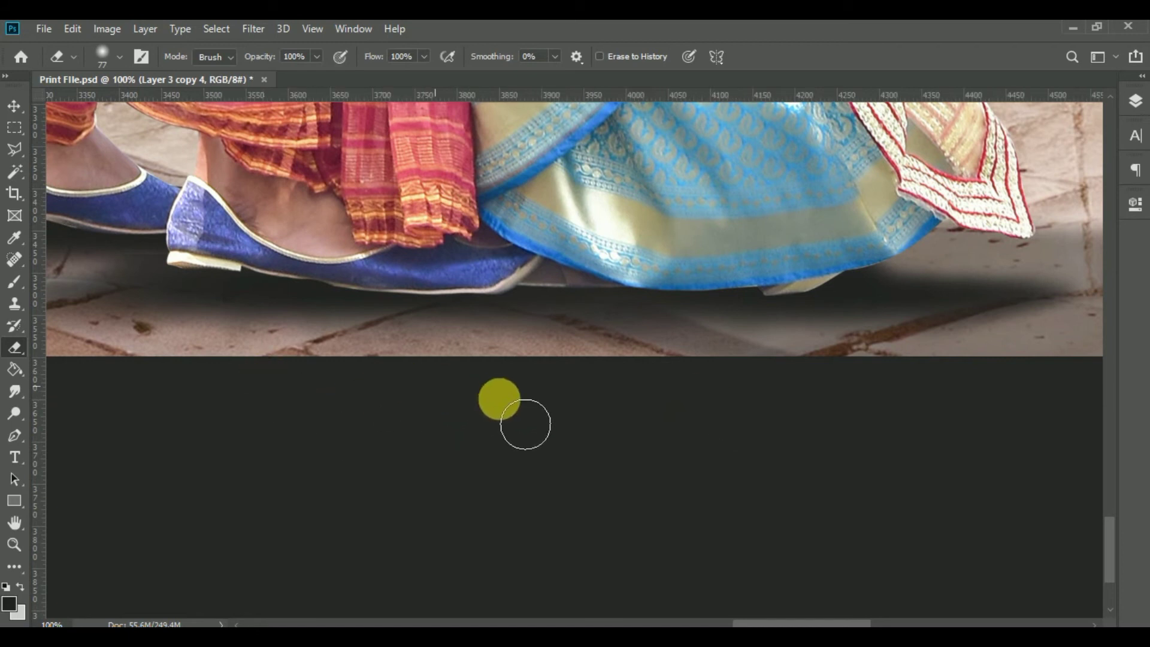
{"action": "left_click", "coordinate": [14, 106]}
{"action": "key", "text": "ctrl+minus"}
{"action": "key", "text": "ctrl+minus"}
{"action": "key", "text": "ctrl+minus"}
{"action": "key", "text": "ctrl+minus"}
{"action": "key", "text": "ctrl+minus"}
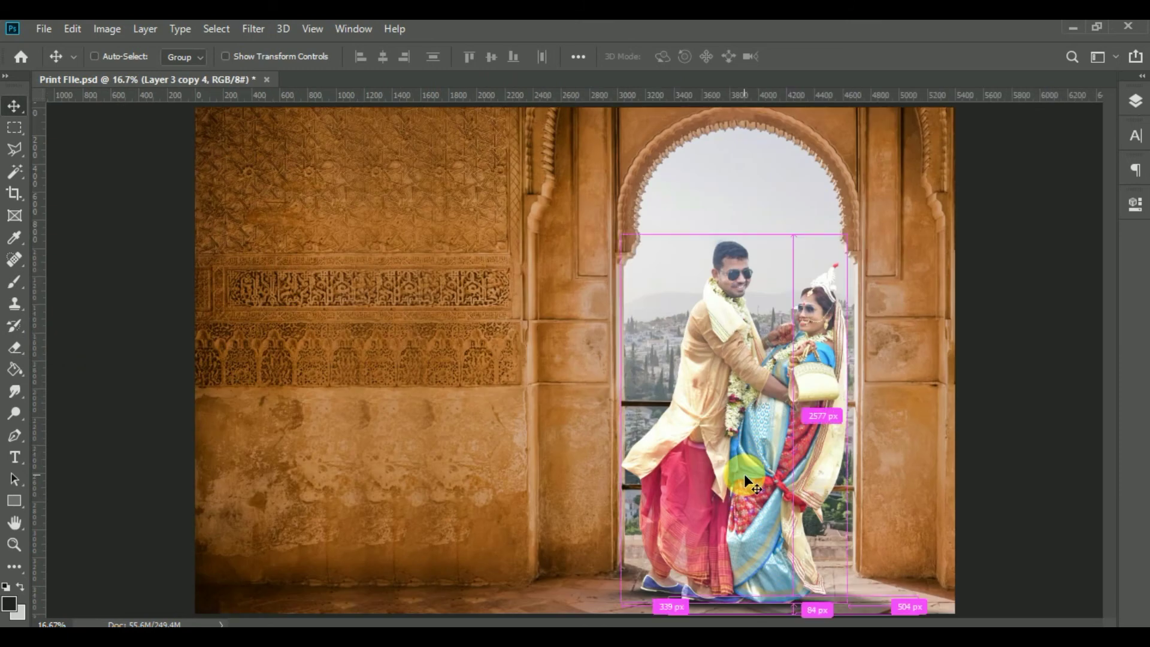
Apply the Camera Raw filter to the couple layer with Temperature +20 and a slightly reduced Exposure
{"action": "key", "text": "ctrl+minus"}
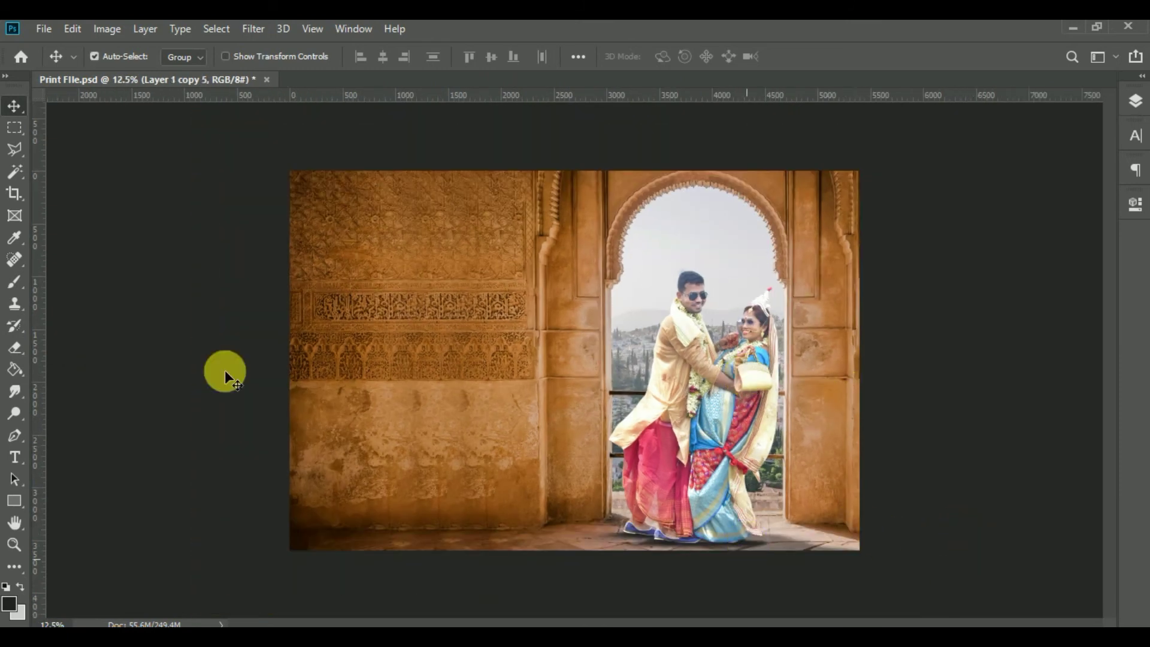
{"action": "left_click", "coordinate": [250, 29]}
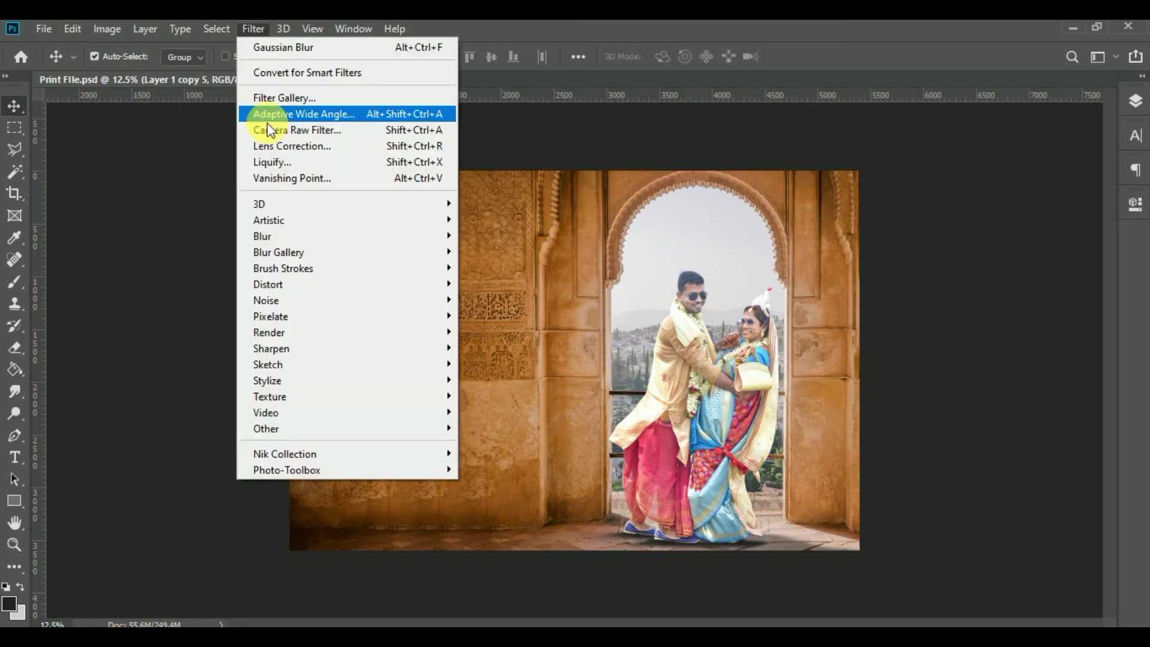
{"action": "left_click", "coordinate": [309, 131]}
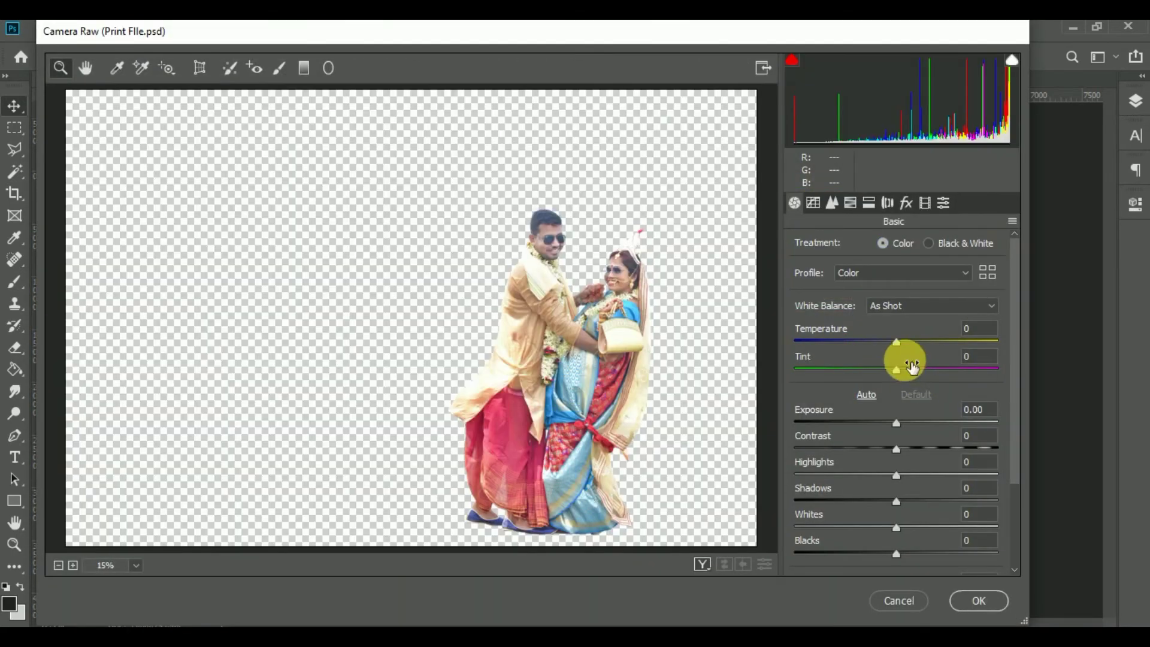
{"action": "mouse_move", "coordinate": [894, 341]}
{"action": "left_mouse_down"}
{"action": "mouse_move", "coordinate": [927, 350]}
{"action": "mouse_move", "coordinate": [916, 343]}
{"action": "left_mouse_up"}
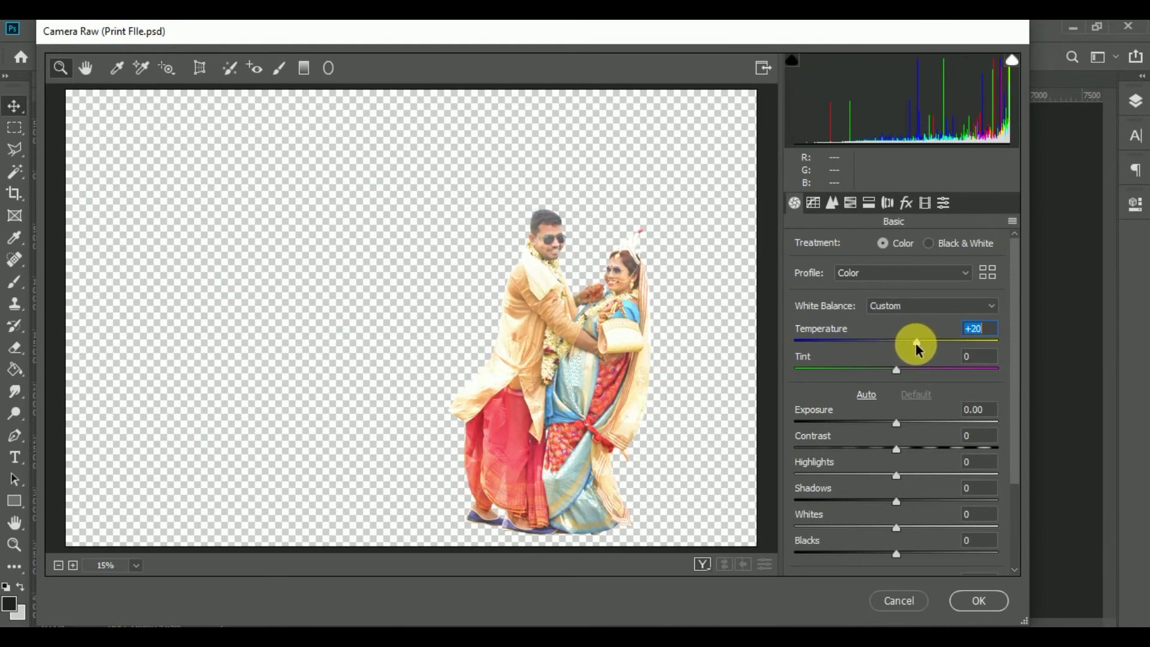
{"action": "left_click_drag", "start_coordinate": [895, 423], "coordinate": [885, 427]}
{"action": "left_click", "coordinate": [977, 601]}
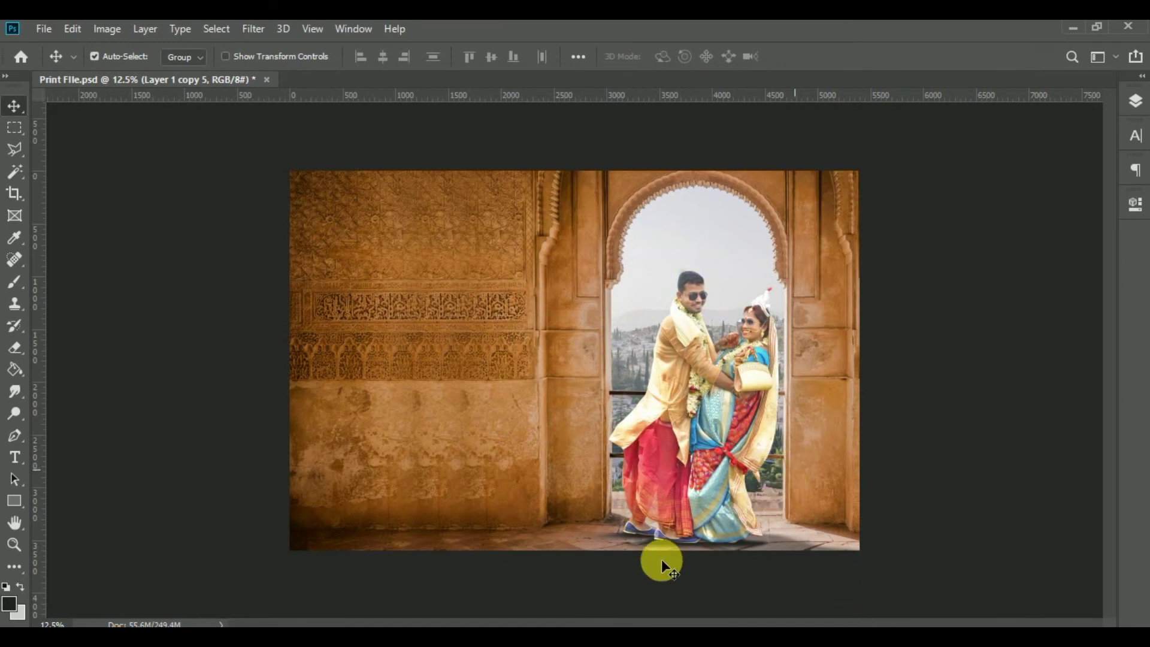
Select the shadow beneath the groom's front shoe and nudge it slightly upward
{"action": "left_click_drag", "start_coordinate": [662, 544], "coordinate": [673, 546]}
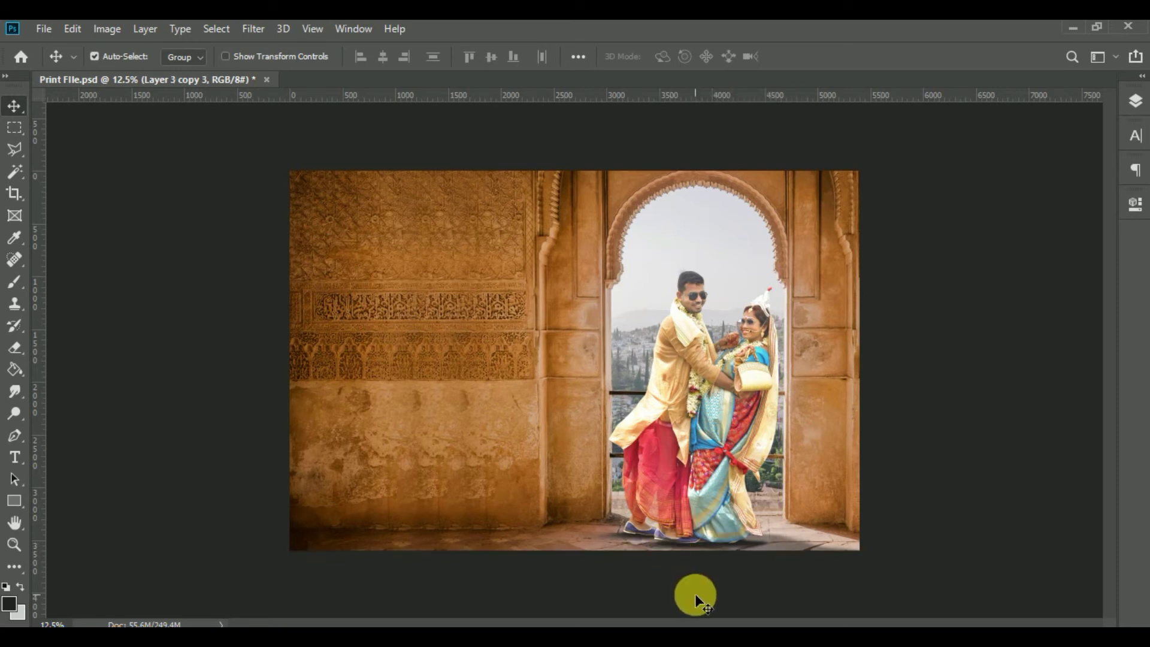
{"action": "key", "text": "Up"}
{"action": "key", "text": "Up"}
{"action": "key", "text": "Up"}
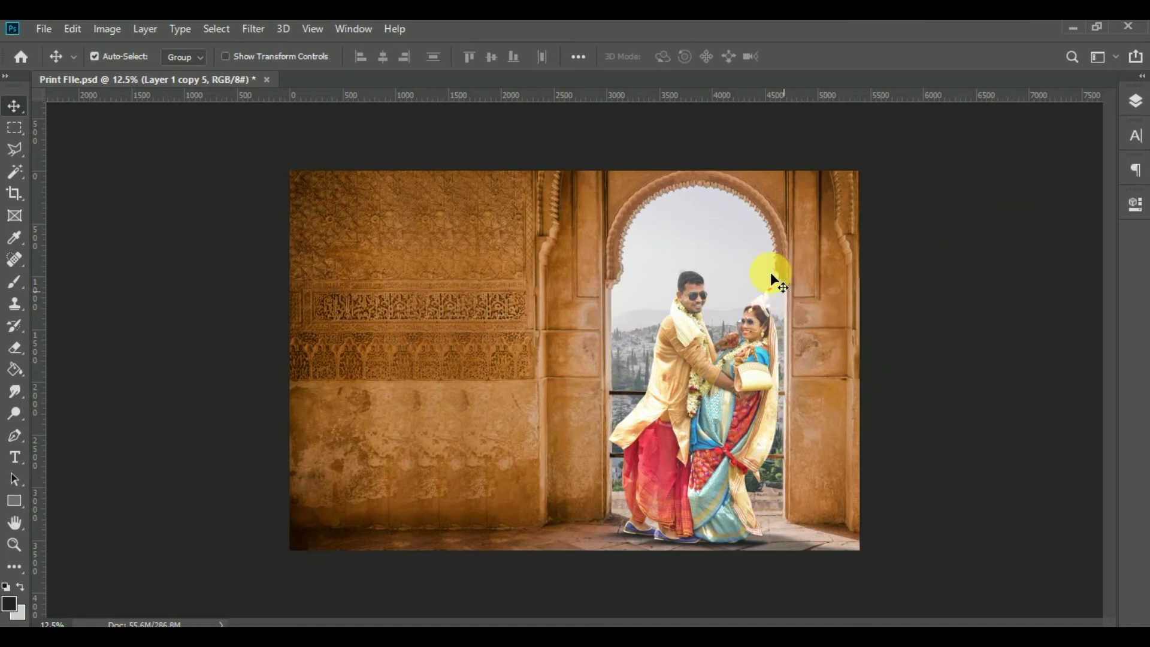
Add a new layer directly above the Layer 4 copy background and set the foreground colour to orange #ff9000
{"action": "left_click", "coordinate": [1136, 100]}
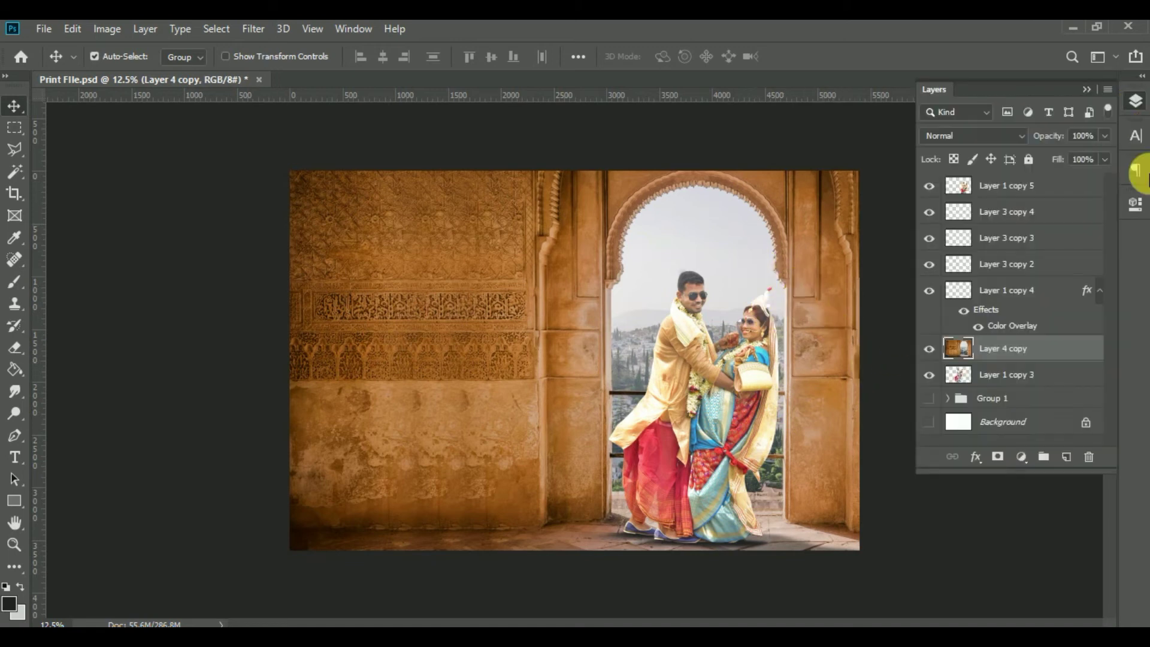
{"action": "left_click", "coordinate": [1067, 457]}
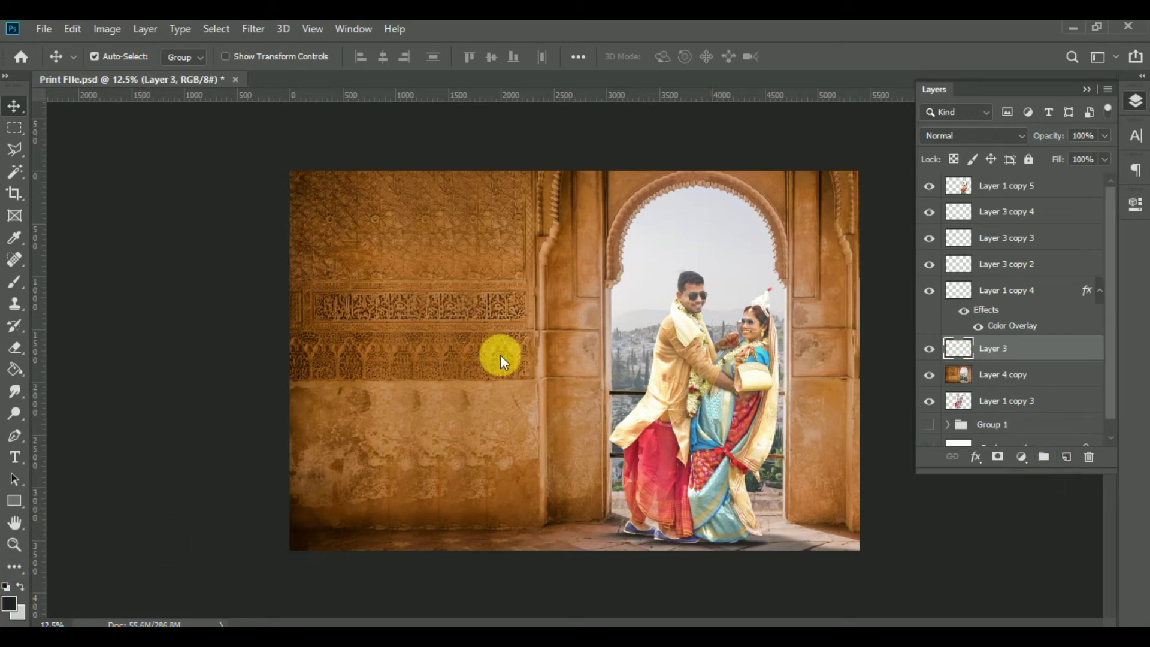
{"action": "key", "text": "n"}
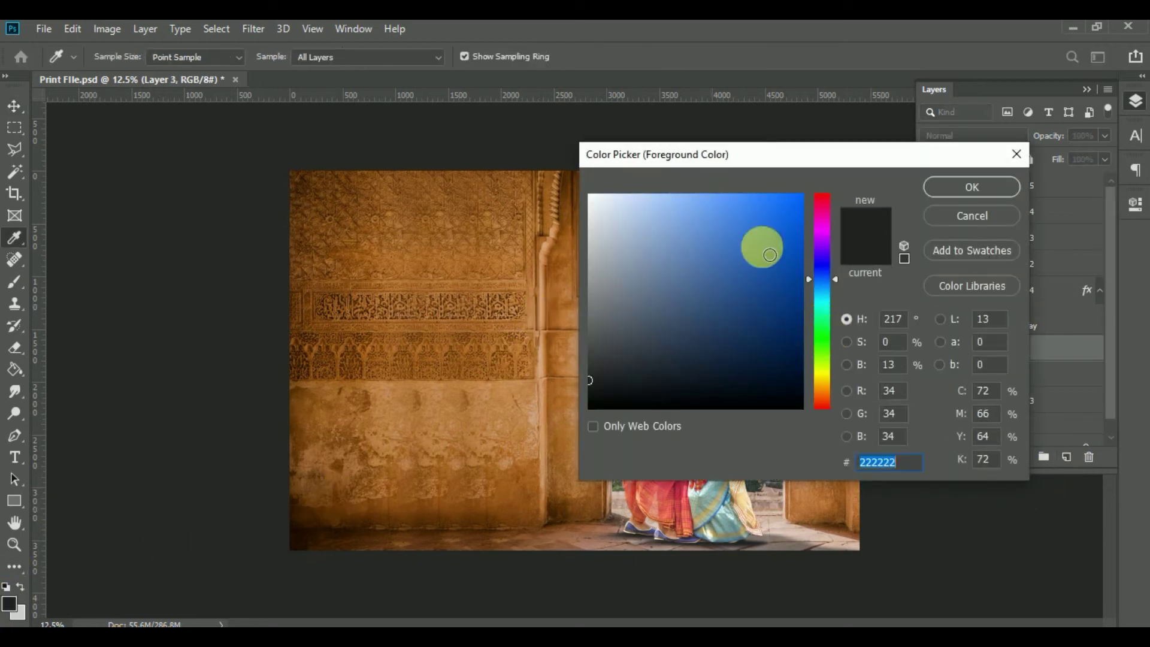
{"action": "left_click_drag", "start_coordinate": [770, 254], "coordinate": [827, 196]}
{"action": "left_click", "coordinate": [826, 385]}
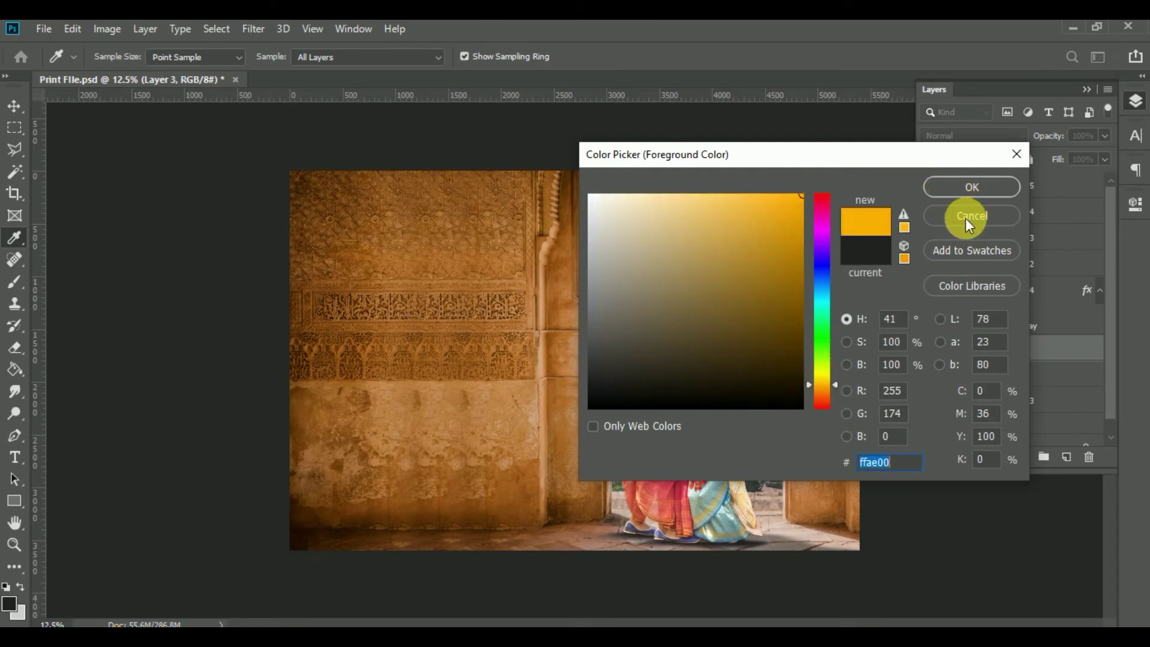
{"action": "left_click_drag", "start_coordinate": [822, 390], "coordinate": [830, 387]}
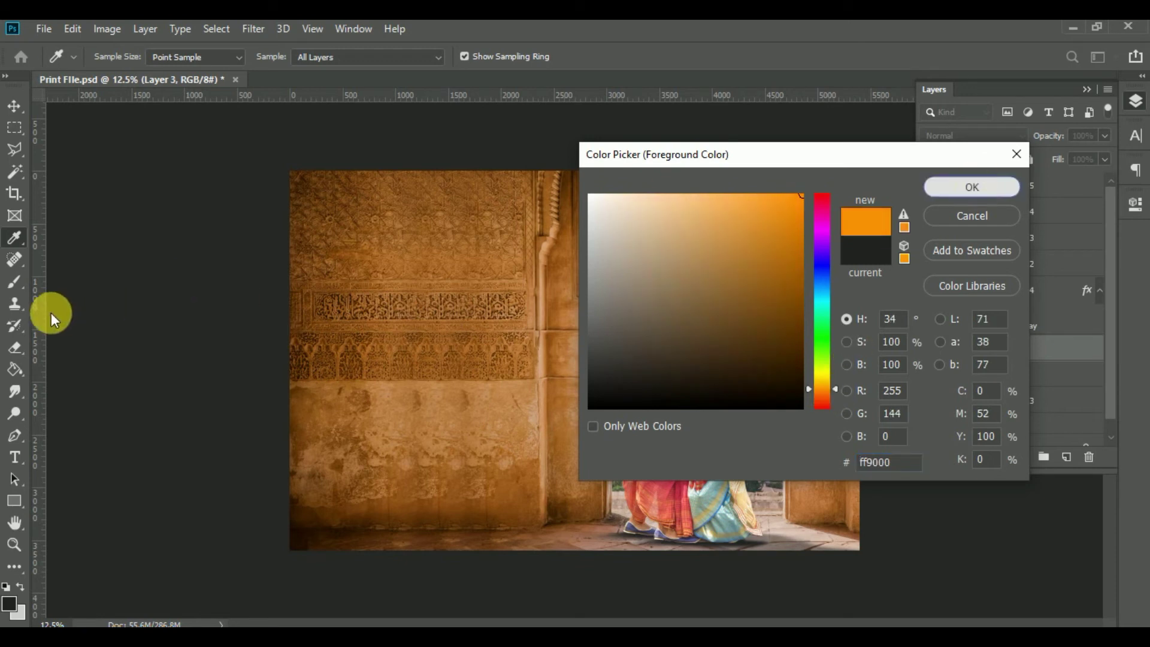
{"action": "left_click", "coordinate": [983, 192]}
Paint one orange glow spot with a soft 1102 px Brush at 0% hardness in the arch's upper-left sky
{"action": "left_click", "coordinate": [15, 282]}
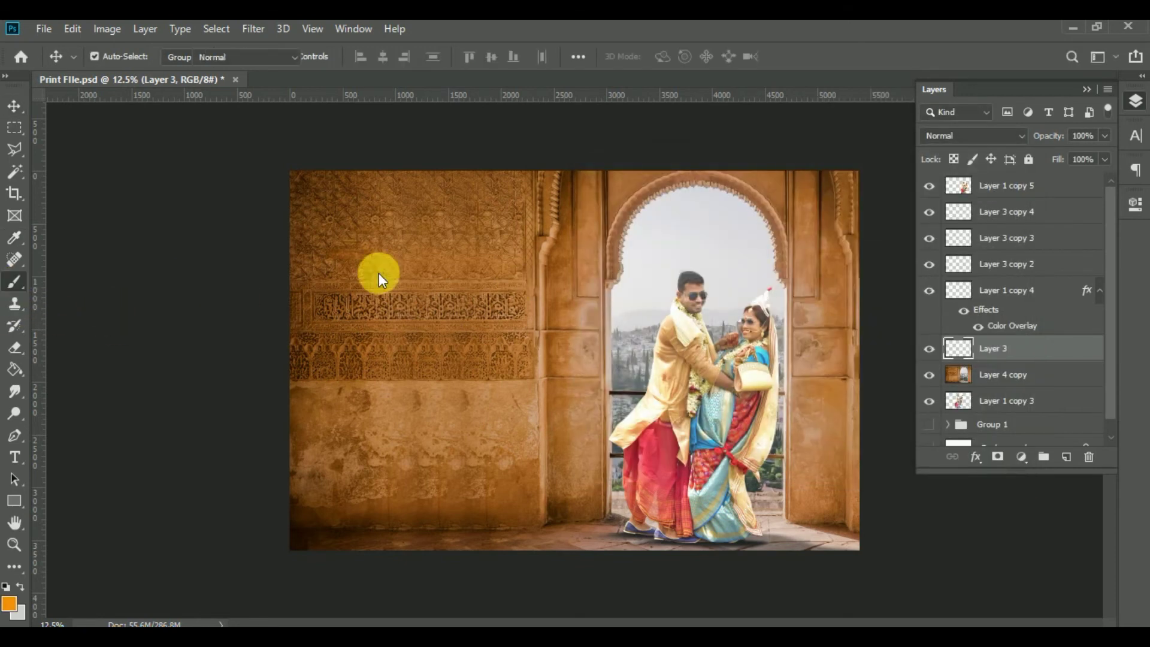
{"action": "right_click", "coordinate": [669, 303]}
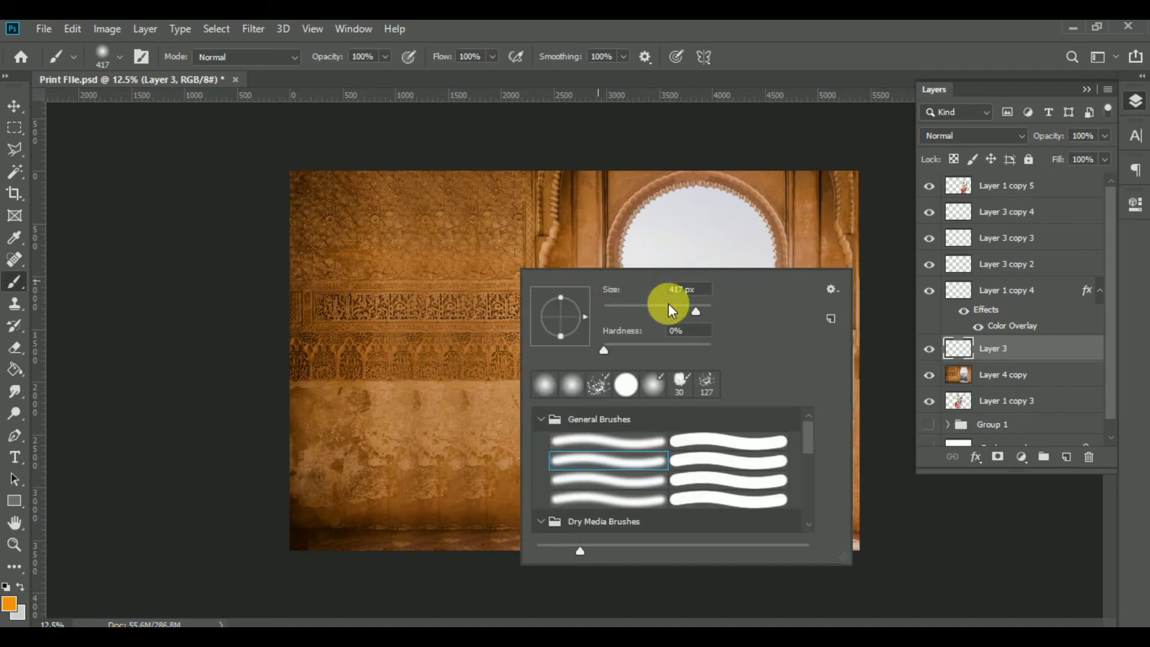
{"action": "mouse_move", "coordinate": [700, 307]}
{"action": "left_mouse_down"}
{"action": "mouse_move", "coordinate": [690, 282]}
{"action": "mouse_move", "coordinate": [703, 308]}
{"action": "left_mouse_up"}
{"action": "left_click", "coordinate": [655, 236]}
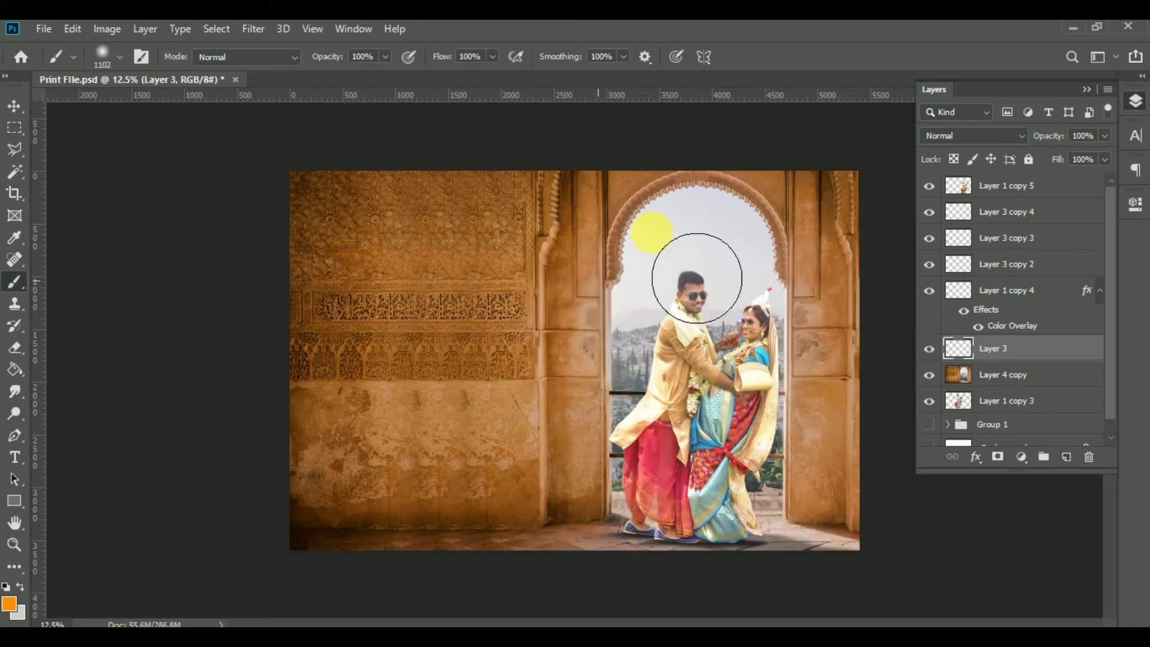
{"action": "left_click", "coordinate": [656, 234]}
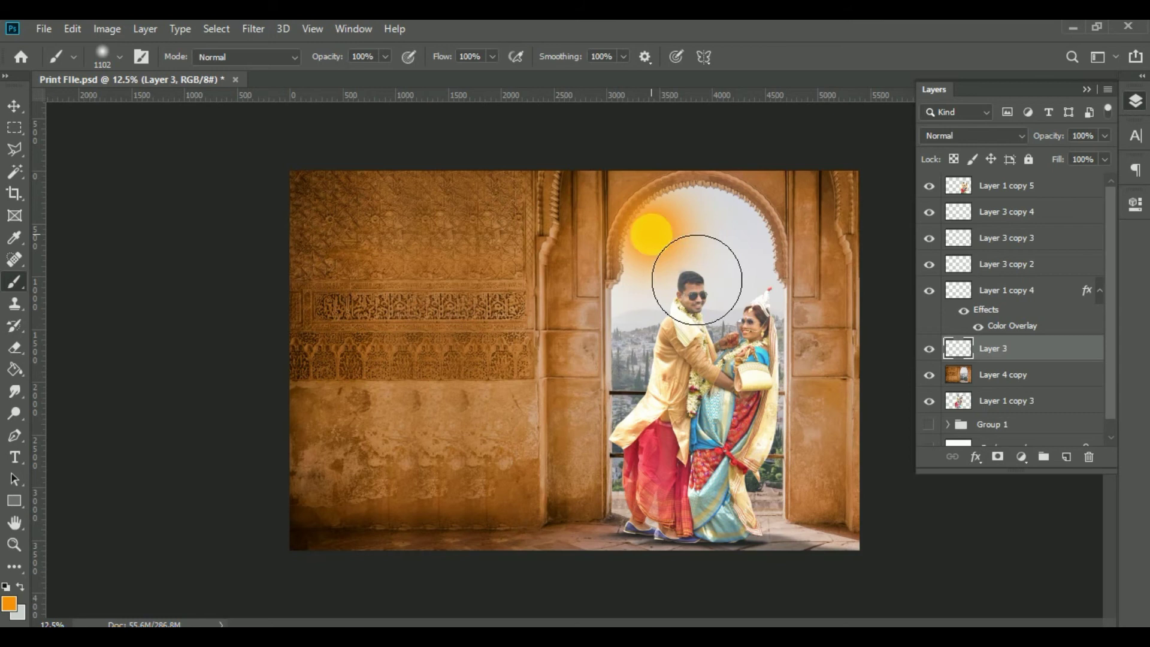
Enlarge the orange glow to about 164% by 169% over the arch's upper-left edge and set its blend mode to Overlay
{"action": "left_click", "coordinate": [14, 107]}
{"action": "key", "text": "ctrl+t"}
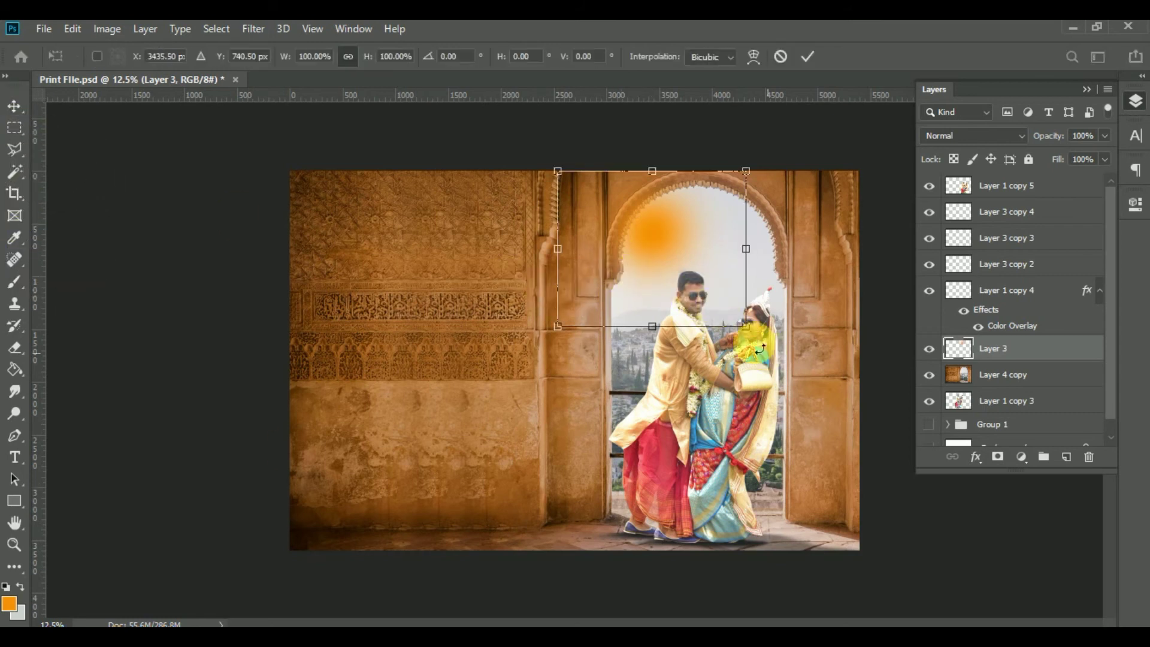
{"action": "left_click_drag", "start_coordinate": [757, 333], "coordinate": [807, 380]}
{"action": "left_click_drag", "start_coordinate": [637, 253], "coordinate": [631, 261]}
{"action": "key", "text": "Return"}
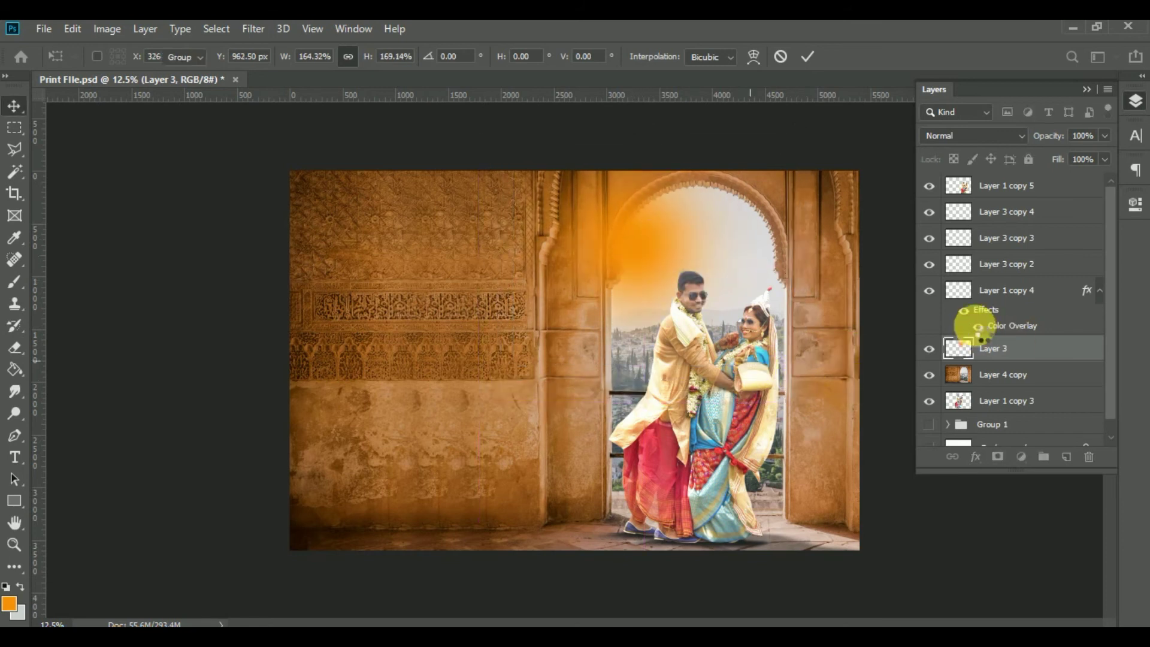
{"action": "left_click", "coordinate": [976, 138]}
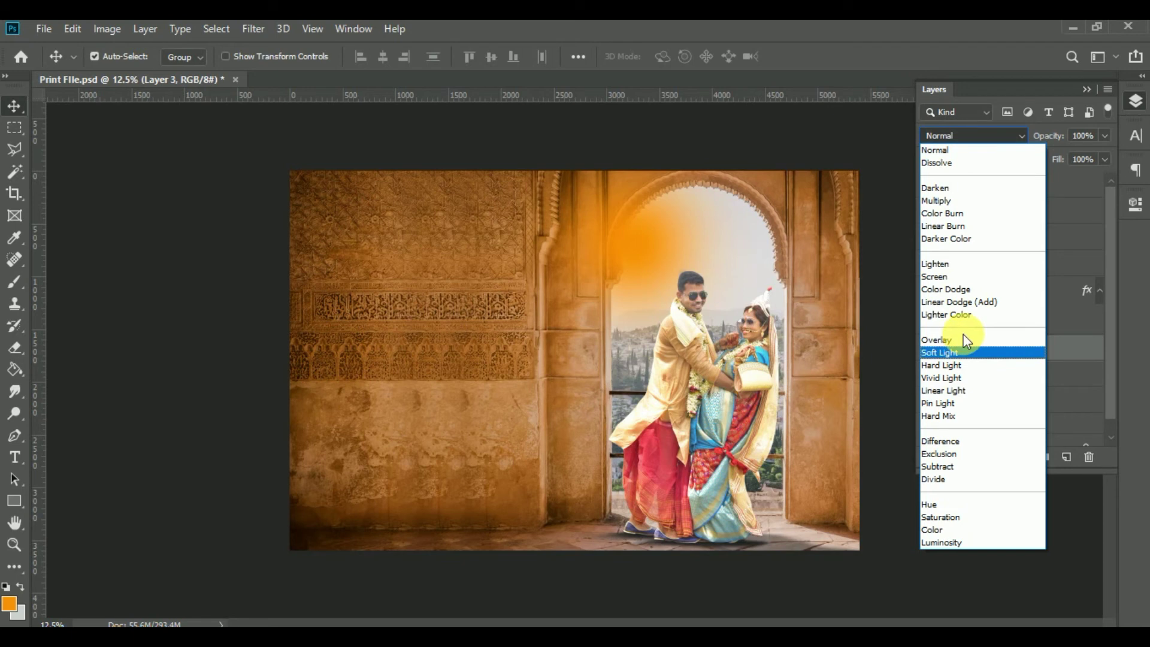
{"action": "left_click", "coordinate": [624, 235]}
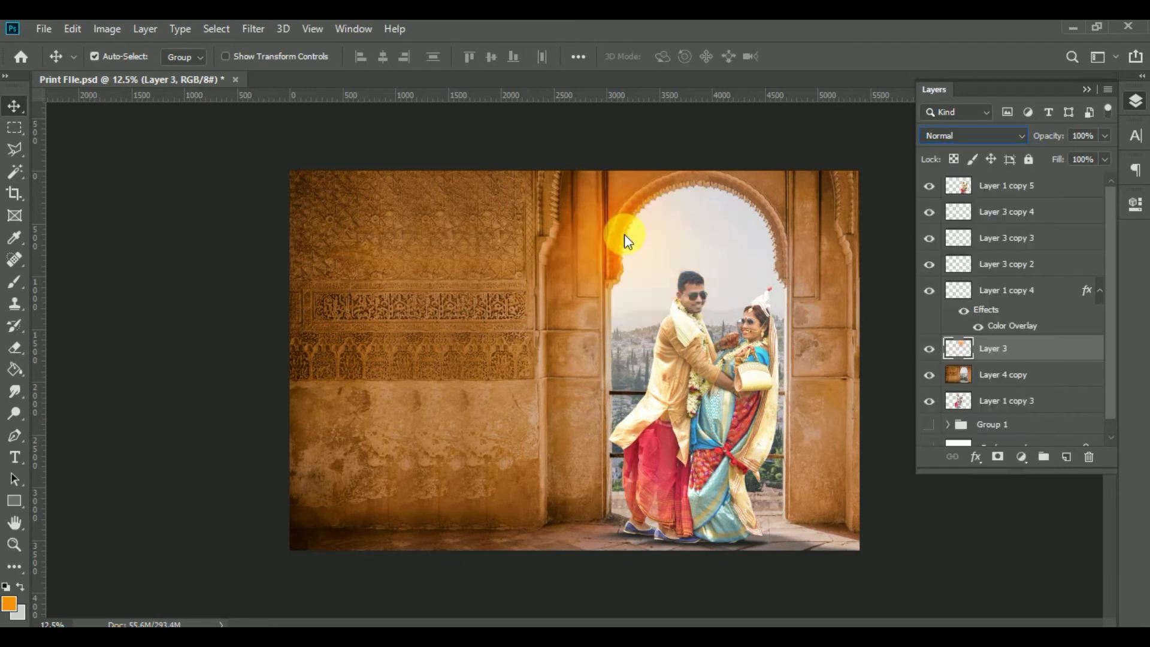
Nudge the arch background on Layer 4 copy slightly to the right behind the couple
{"action": "left_click", "coordinate": [811, 414]}
{"action": "key", "text": "Right"}
{"action": "key", "text": "Right"}
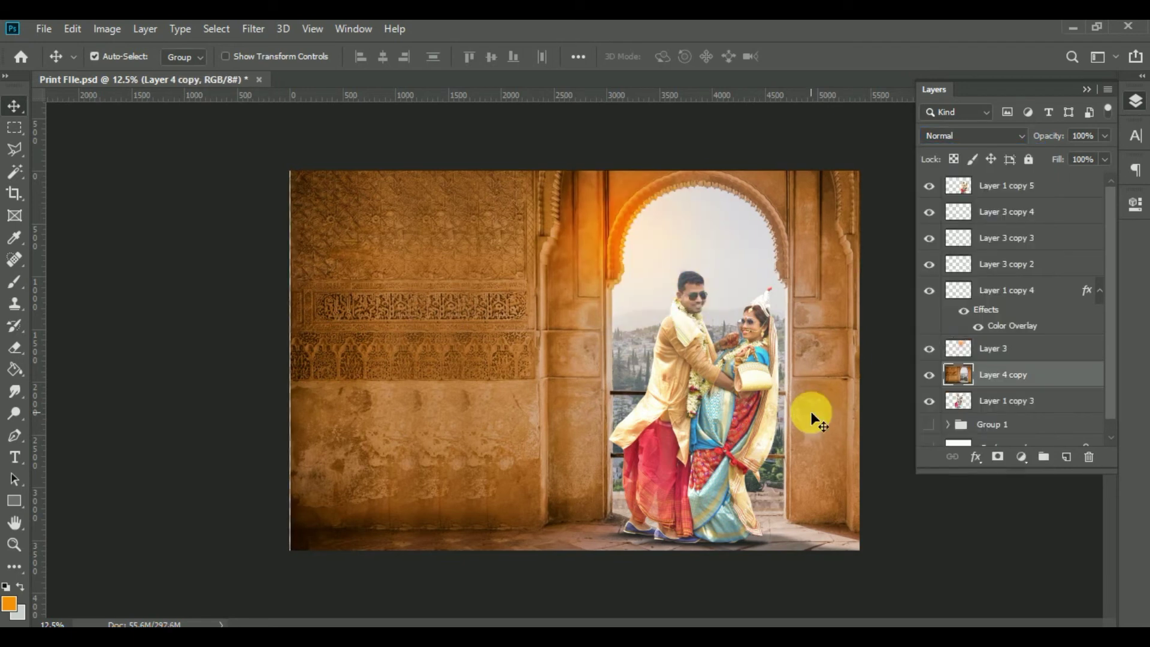
{"action": "key", "text": "Right"}
{"action": "key", "text": "Right"}
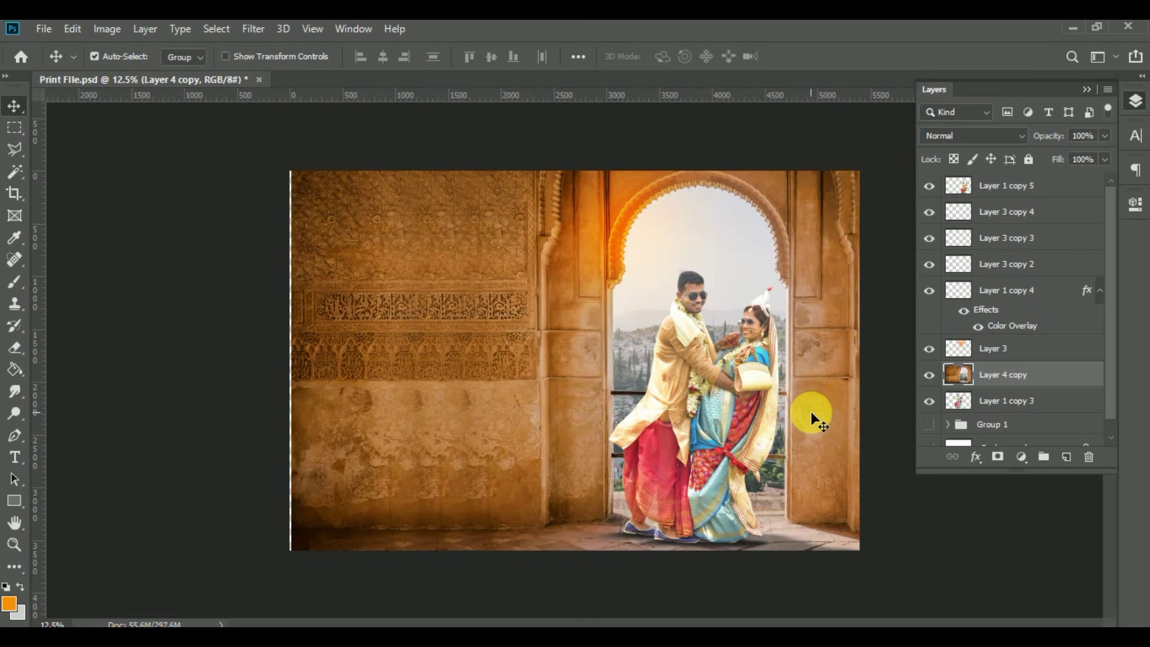
{"action": "left_click", "coordinate": [618, 207]}
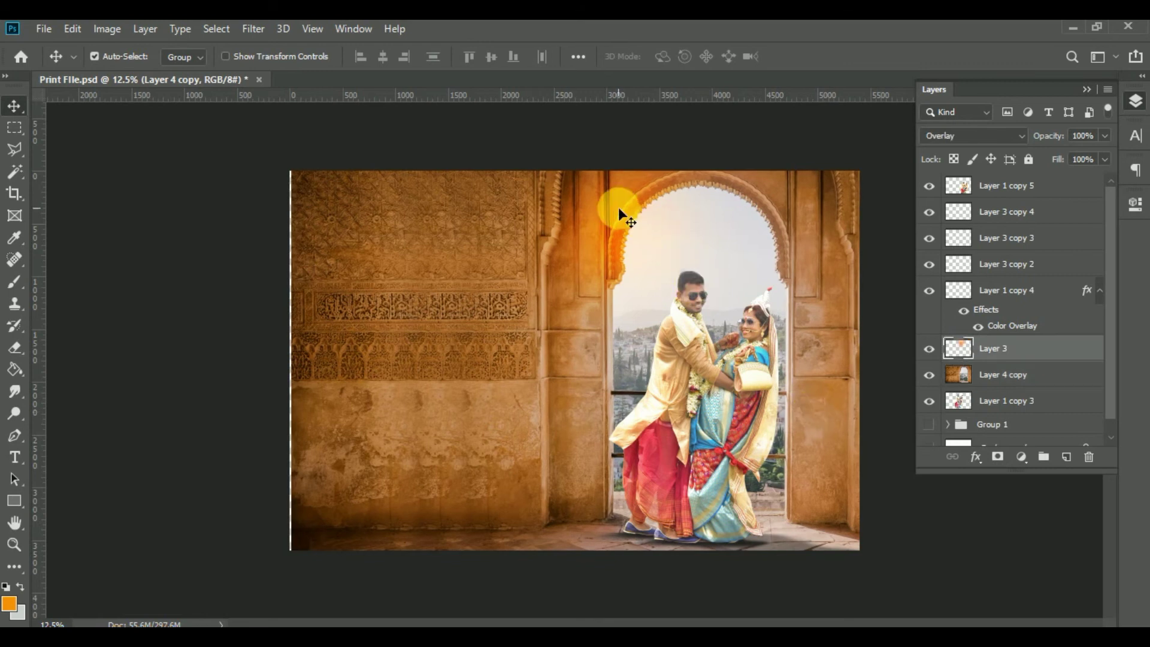
{"action": "left_click", "coordinate": [742, 420]}
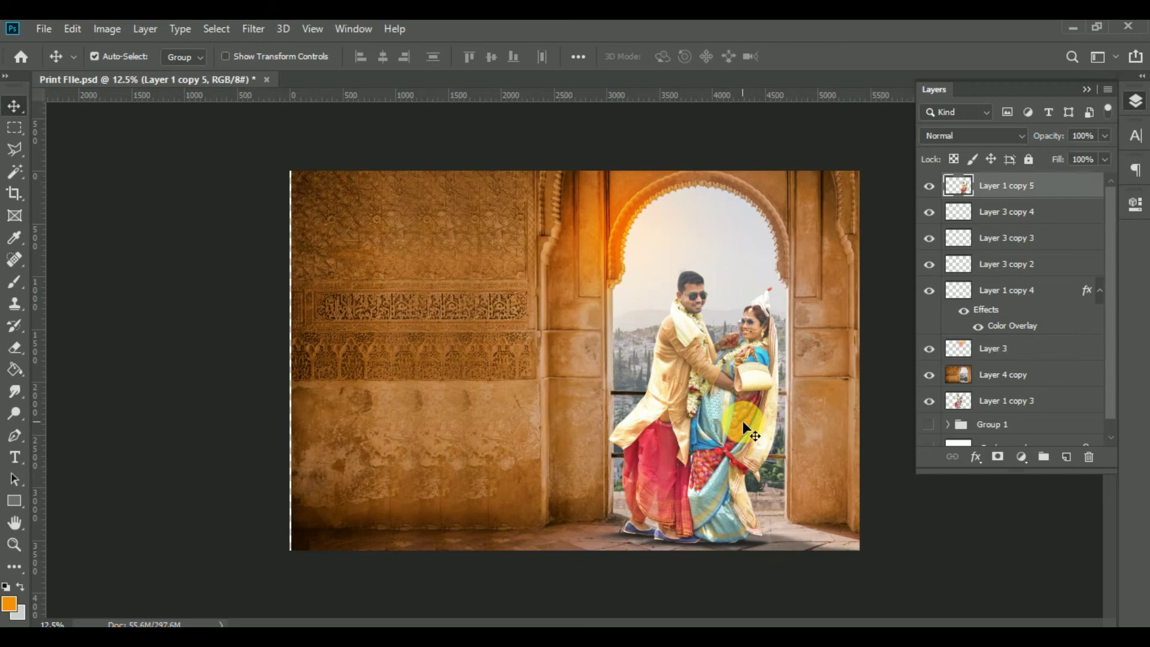
Copy the left part of the Layer 4 copy wall to a new layer and shift it to cover the white gap at the canvas edge
{"action": "left_click", "coordinate": [488, 411]}
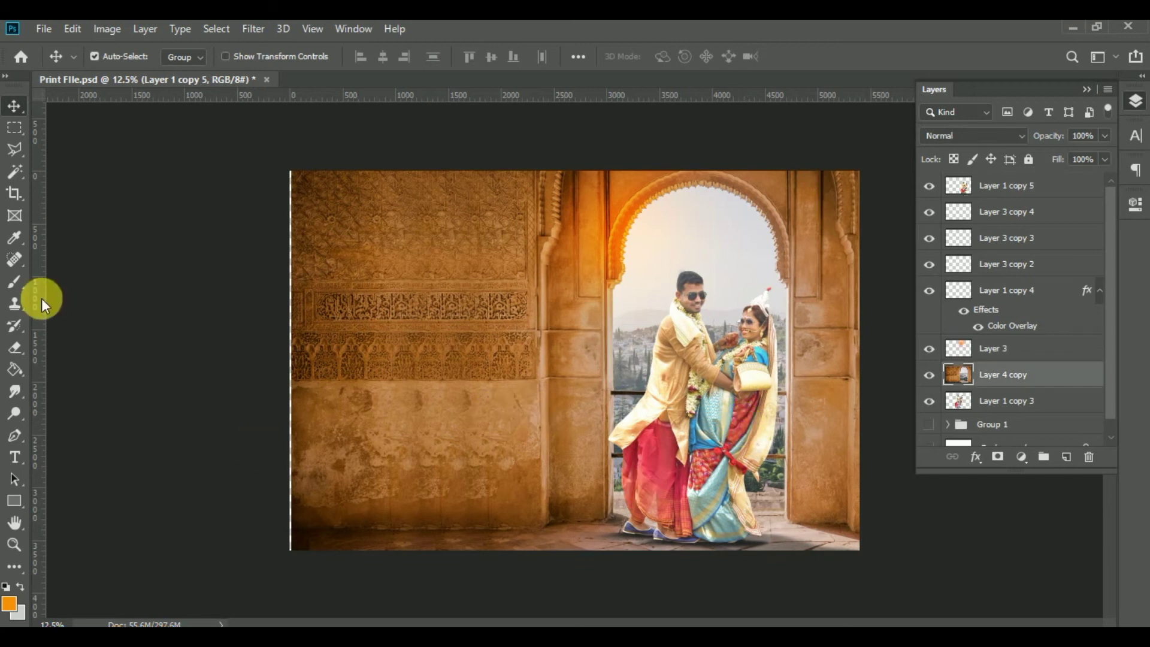
{"action": "left_click", "coordinate": [15, 127]}
{"action": "left_click_drag", "start_coordinate": [291, 171], "coordinate": [485, 548]}
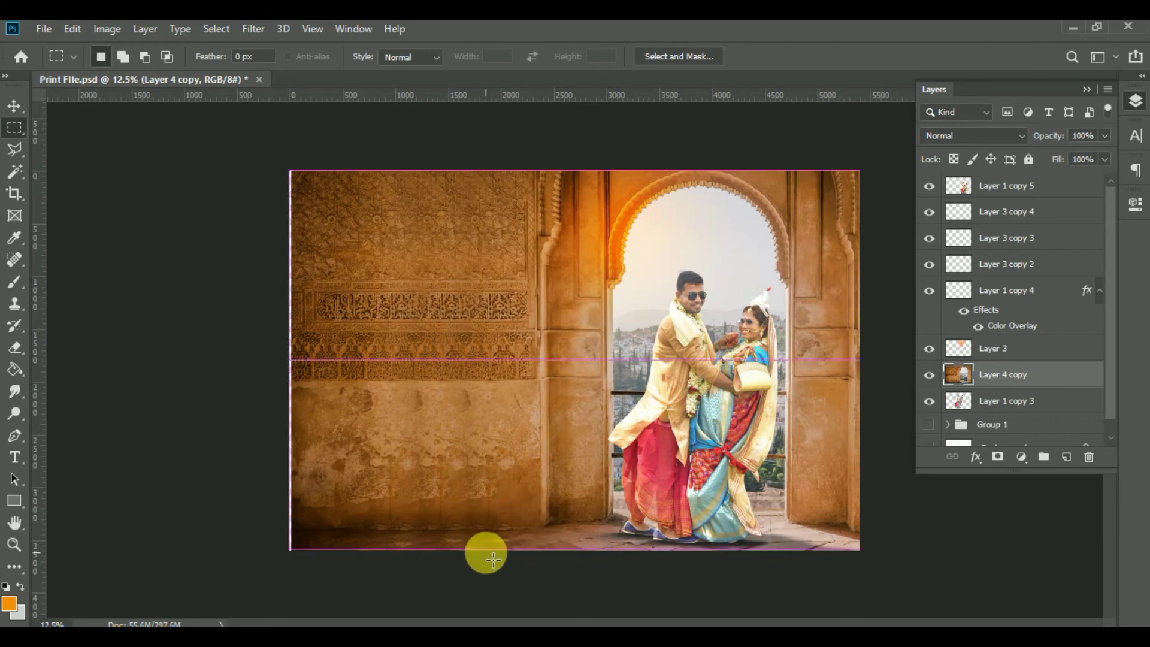
{"action": "key", "text": "ctrl+c"}
{"action": "key", "text": "ctrl+v"}
{"action": "left_click", "coordinate": [15, 107]}
{"action": "left_click_drag", "start_coordinate": [367, 267], "coordinate": [476, 396]}
{"action": "left_click_drag", "start_coordinate": [578, 442], "coordinate": [577, 441]}
{"action": "left_click", "coordinate": [573, 393]}
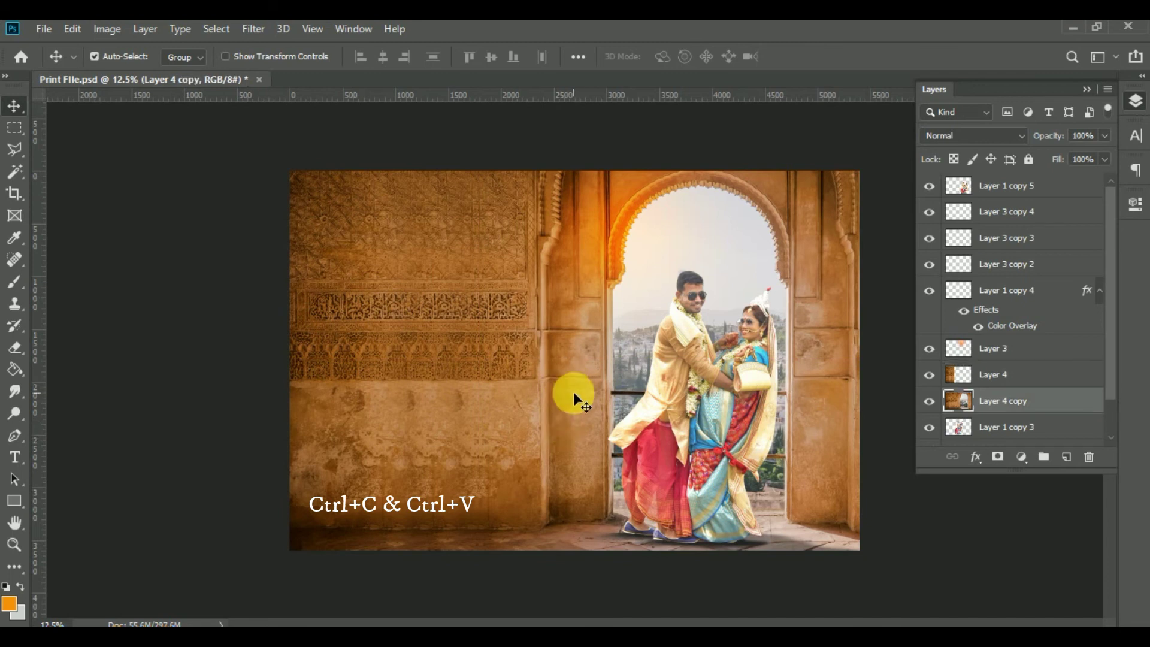
Open Topor.psd from the Workfile folder and copy its headdress layer into Print File.psd
{"action": "left_click", "coordinate": [736, 400]}
{"action": "mouse_move", "coordinate": [261, 577]}
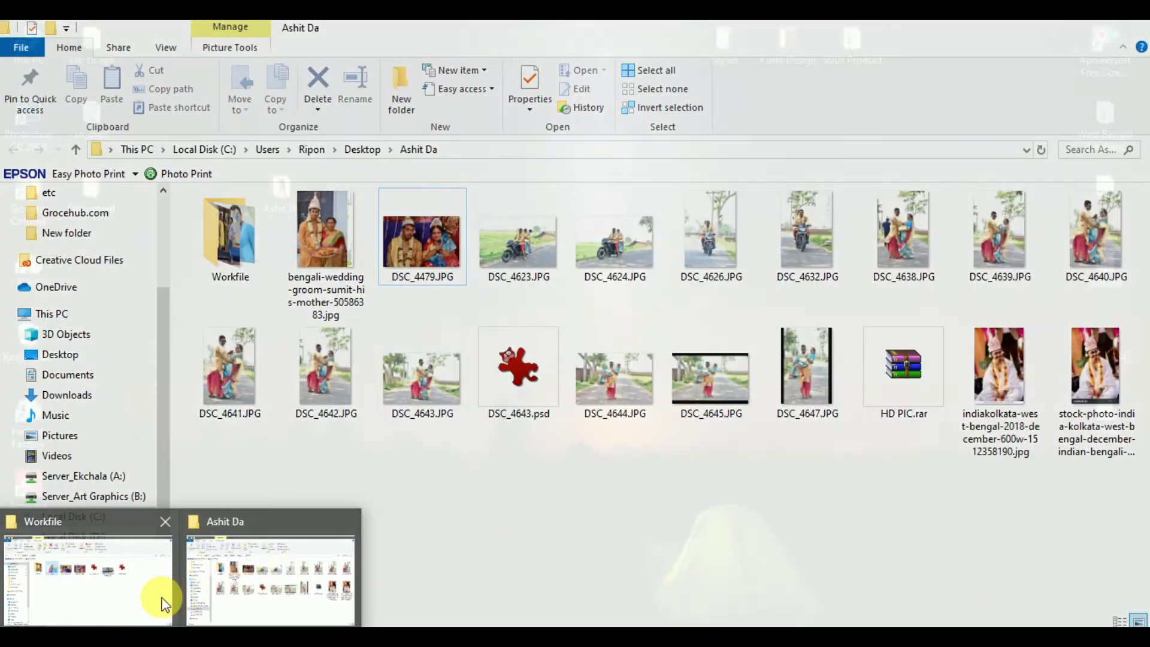
{"action": "left_click", "coordinate": [163, 604]}
{"action": "left_click_drag", "start_coordinate": [794, 260], "coordinate": [550, 188]}
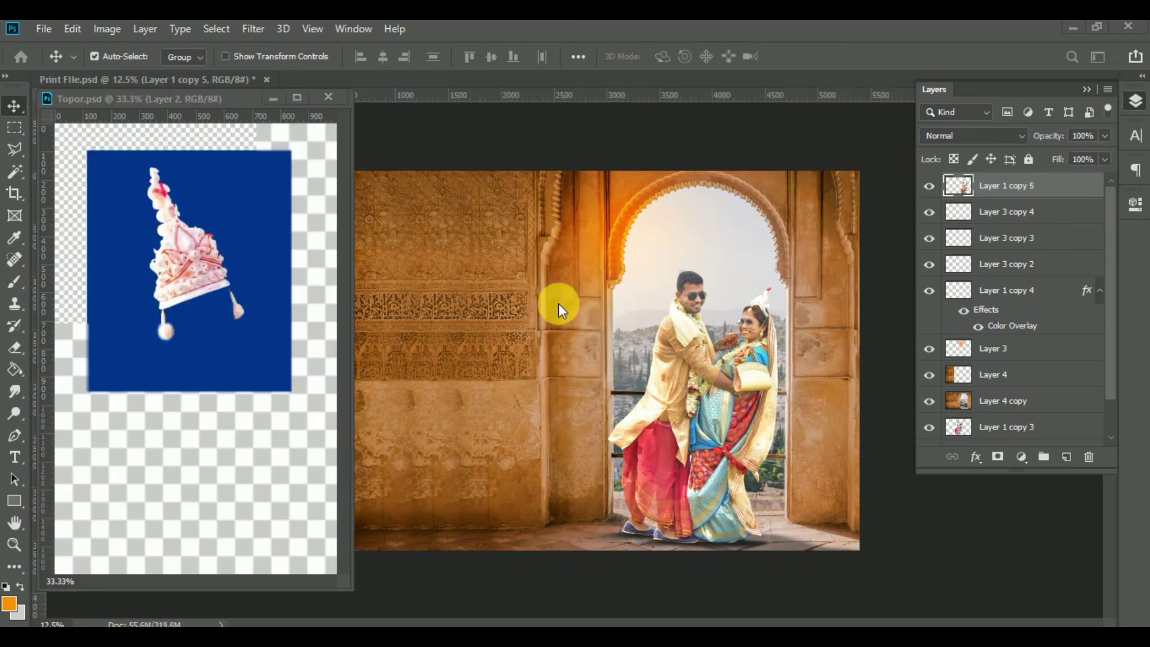
{"action": "left_click", "coordinate": [185, 257]}
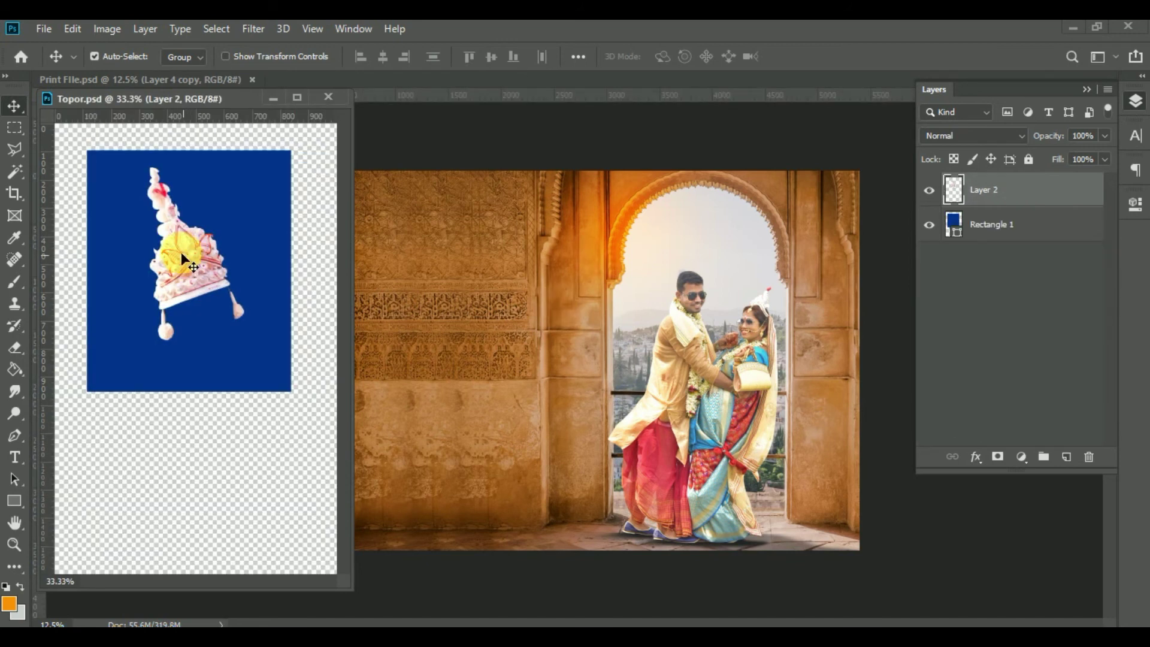
{"action": "left_click", "coordinate": [427, 408]}
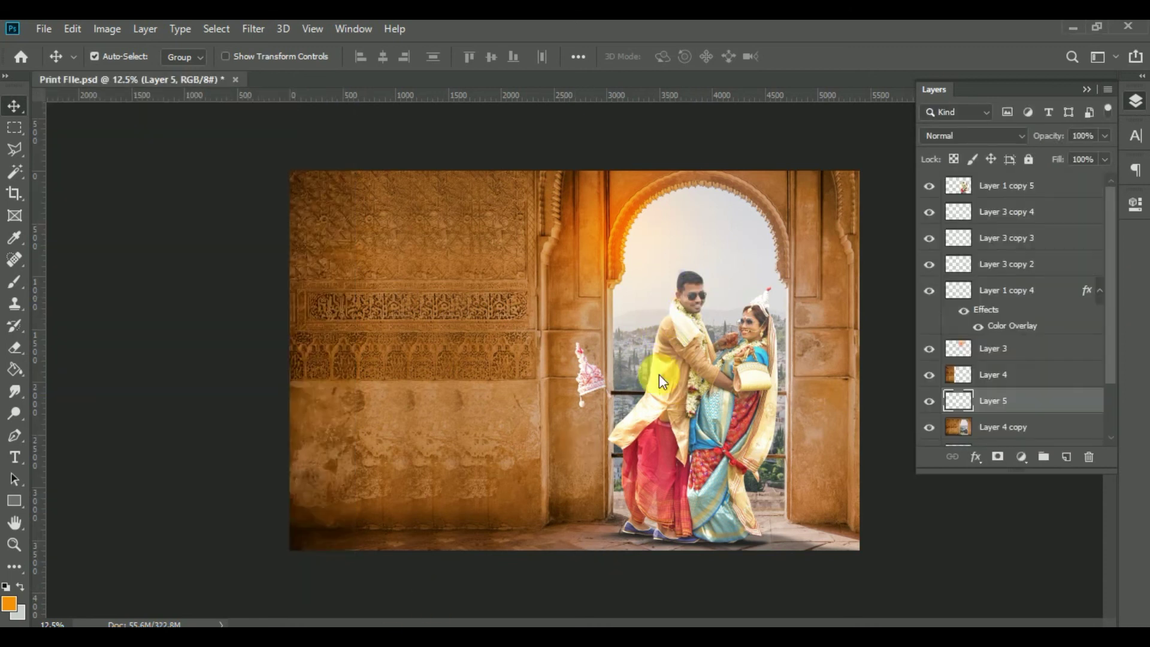
Place the headdress on the groom's head and bring its layer to the top of the stack
{"action": "left_click_drag", "start_coordinate": [592, 374], "coordinate": [710, 318]}
{"action": "key", "text": "ctrl+shift+bracketright"}
{"action": "scroll", "coordinate": [754, 350], "scroll_direction": "up", "scroll_amount": 4}
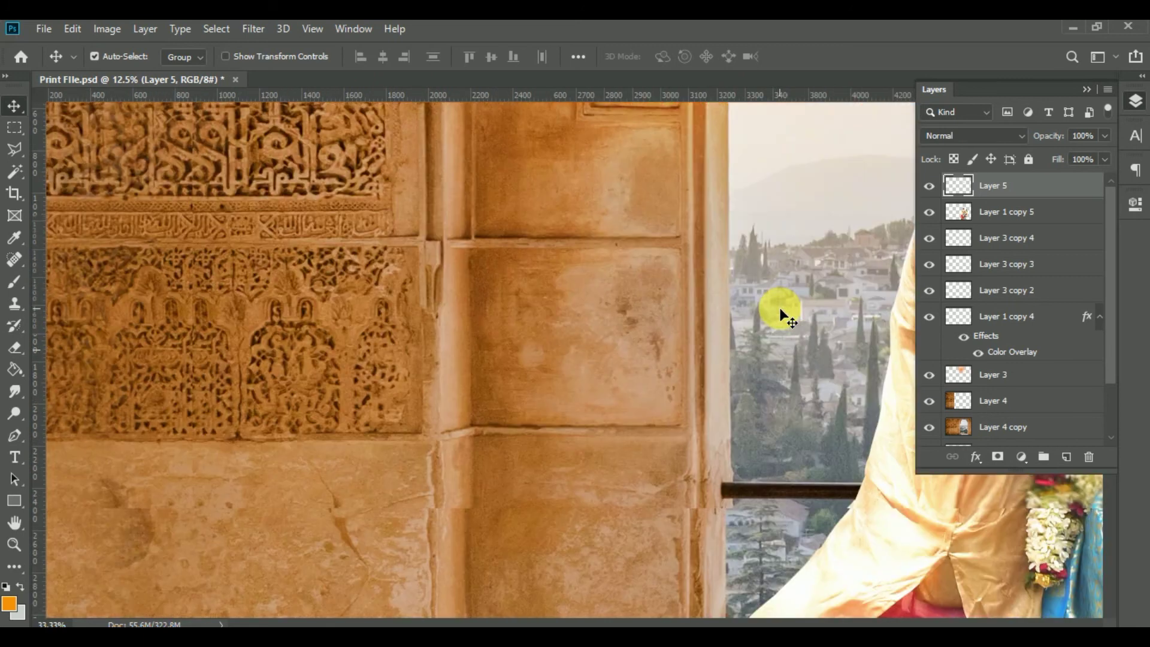
{"action": "scroll", "coordinate": [739, 329], "scroll_direction": "up", "scroll_amount": 1}
{"action": "left_click_drag", "start_coordinate": [739, 329], "coordinate": [254, 609]}
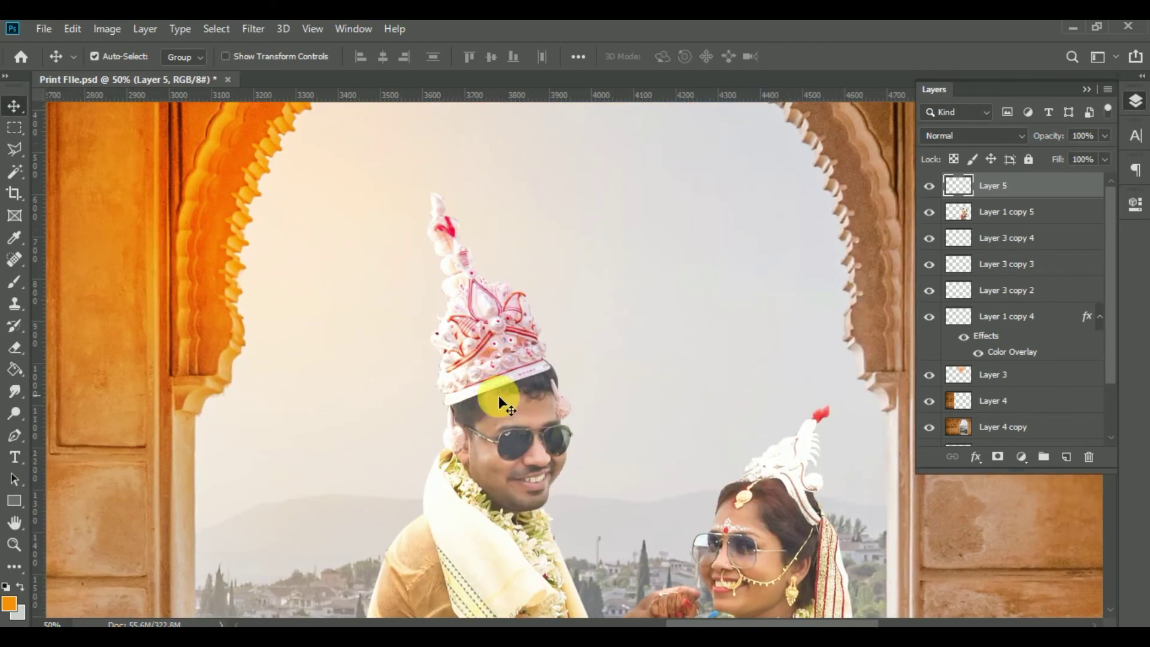
Scale the groom's headdress to about 101% with Free Transform and fit it to his head
{"action": "key", "text": "ctrl+t"}
{"action": "mouse_move", "coordinate": [584, 459]}
{"action": "left_mouse_down"}
{"action": "mouse_move", "coordinate": [599, 477]}
{"action": "mouse_move", "coordinate": [580, 447]}
{"action": "left_mouse_up"}
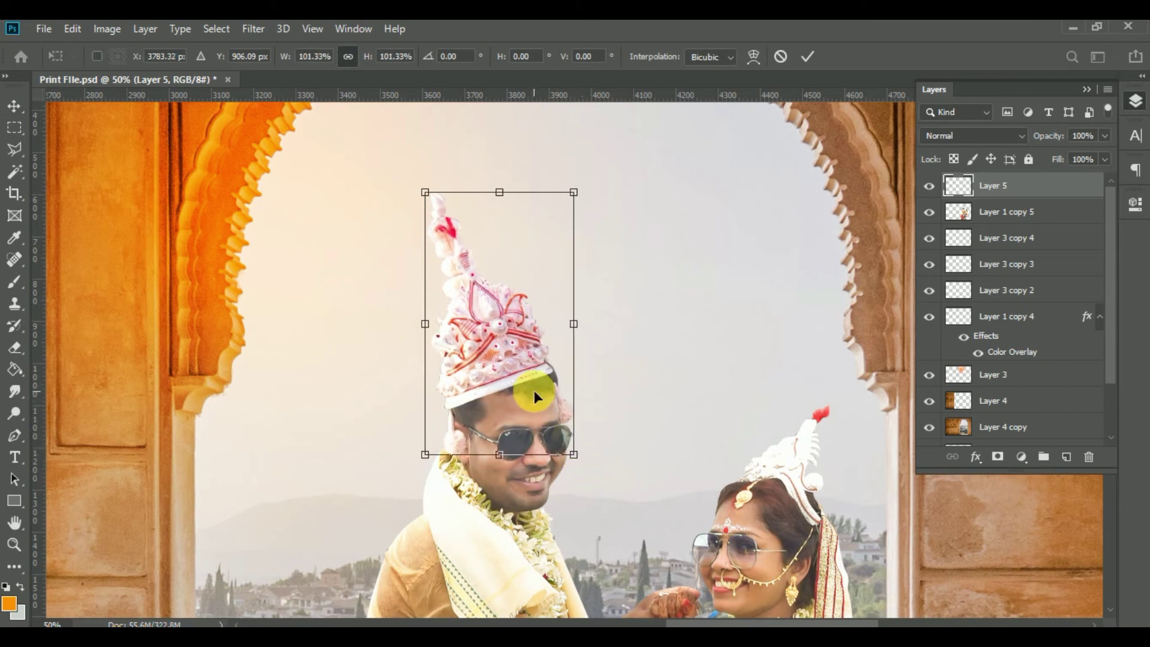
{"action": "key", "text": "Return"}
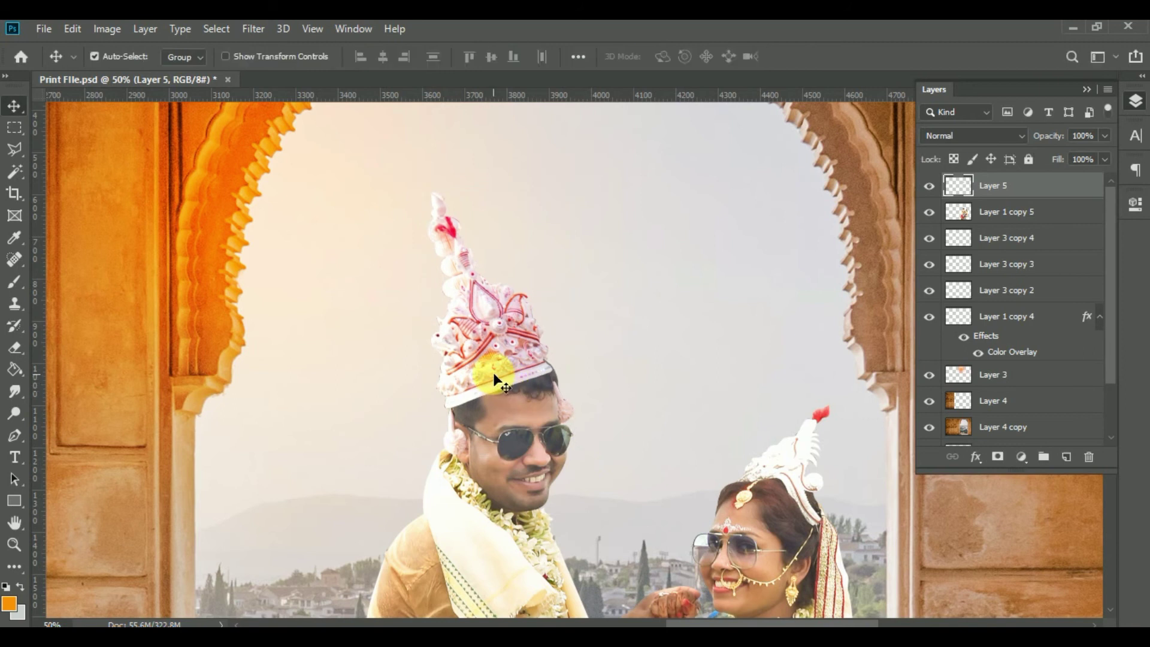
Scale the groom's headdress on Layer 5 to about 102.7% with Free Transform and reposition it to sit on his hair
{"action": "left_click_drag", "start_coordinate": [495, 371], "coordinate": [513, 391]}
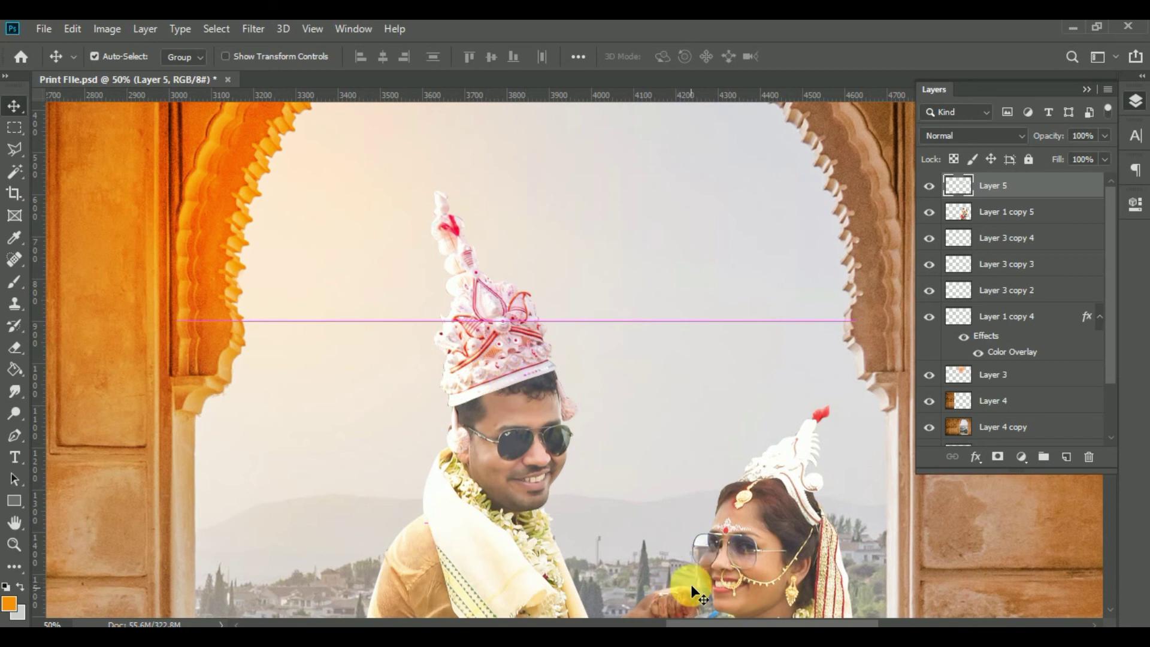
{"action": "scroll", "coordinate": [645, 488], "scroll_direction": "up", "scroll_amount": 2}
{"action": "scroll", "coordinate": [645, 488], "scroll_direction": "up", "scroll_amount": 5}
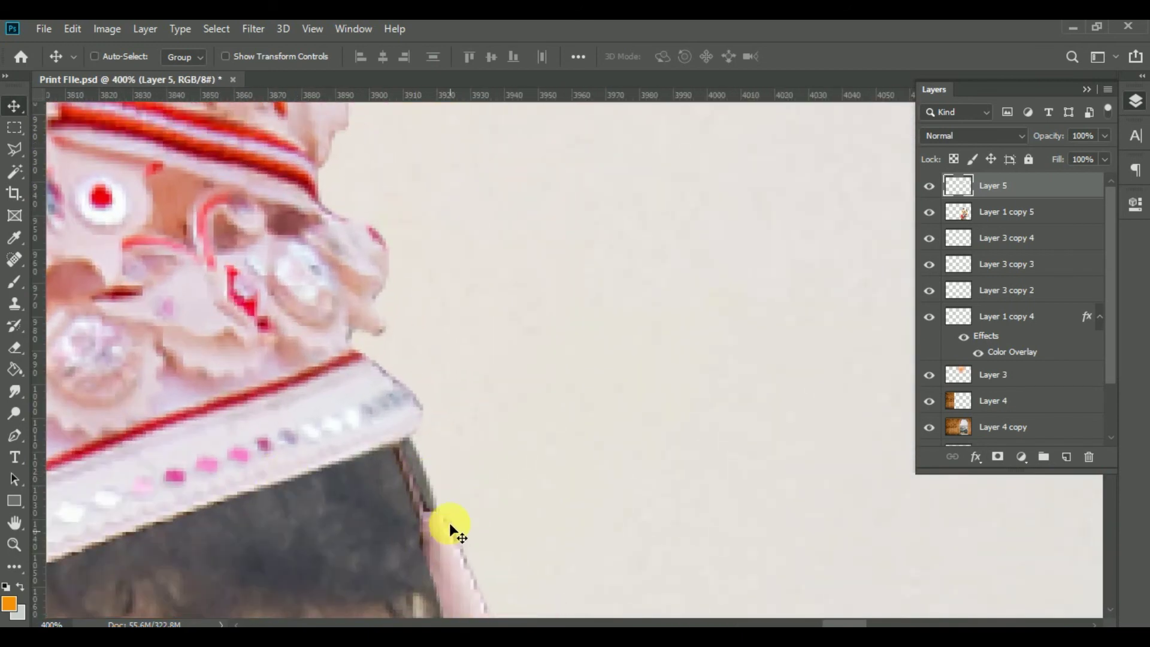
{"action": "scroll", "coordinate": [450, 527], "scroll_direction": "down", "scroll_amount": 5}
{"action": "key", "text": "ctrl+t"}
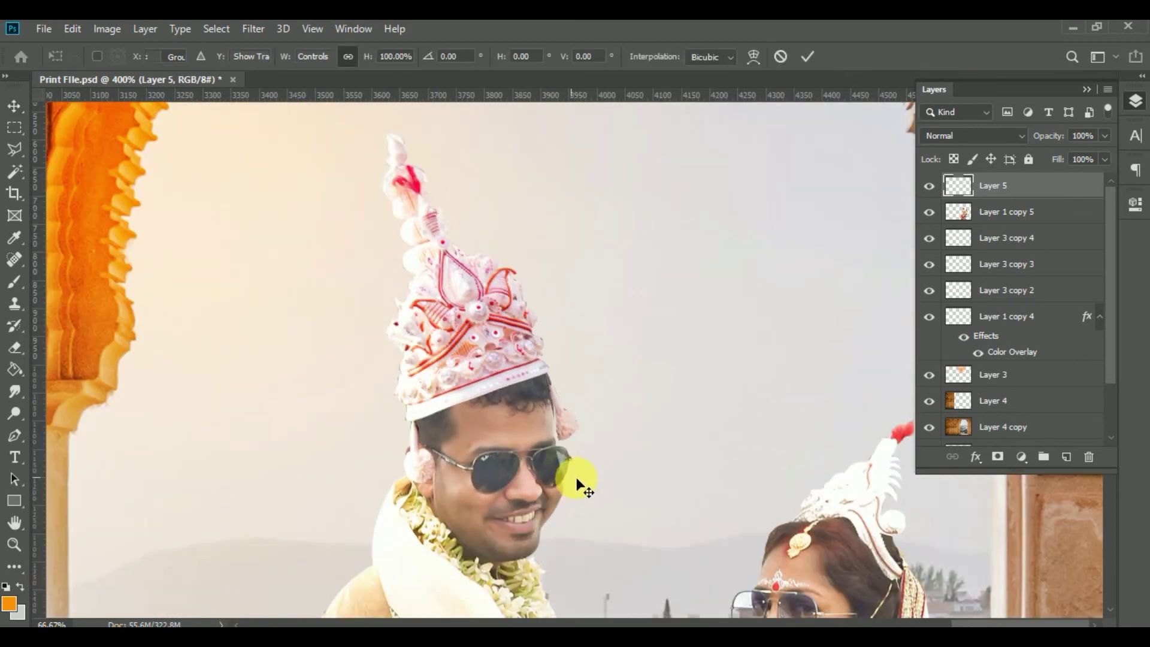
{"action": "left_click_drag", "start_coordinate": [579, 486], "coordinate": [586, 480]}
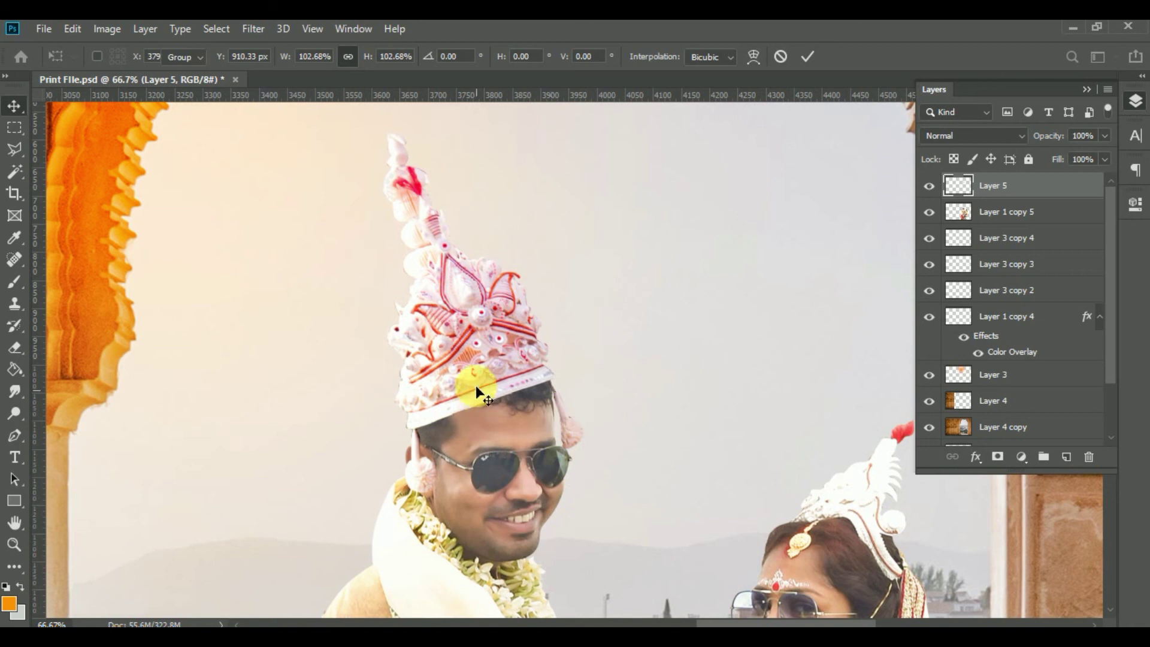
{"action": "key", "text": "Return"}
{"action": "left_click_drag", "start_coordinate": [474, 387], "coordinate": [468, 372]}
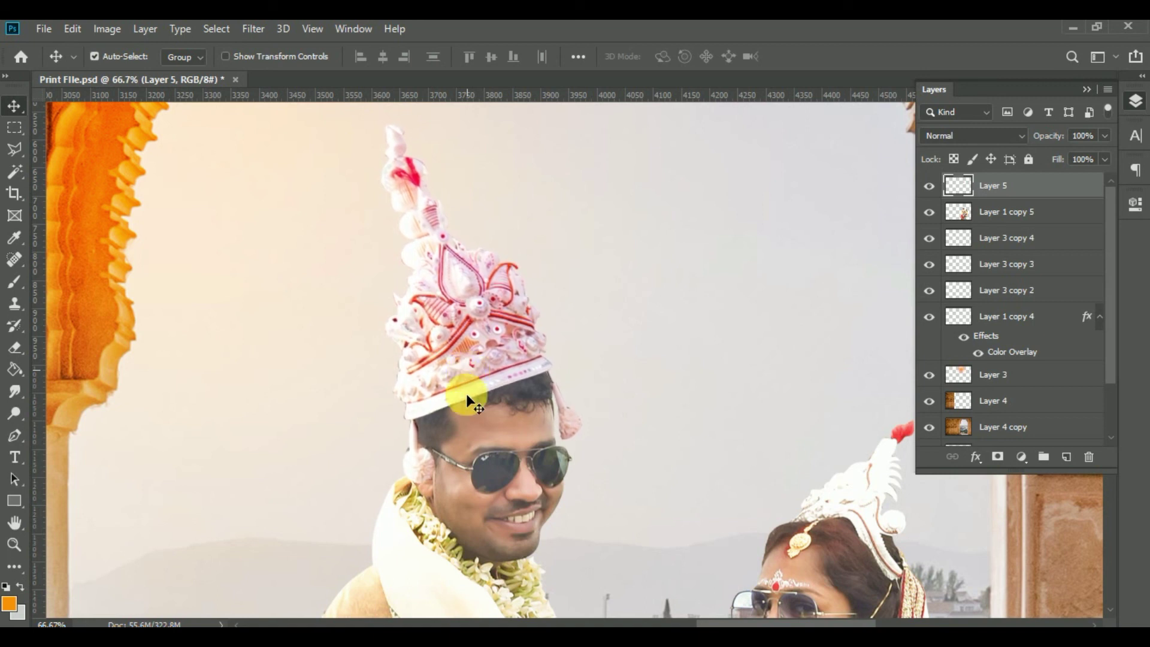
Erase the dark fringe along the tassel string beside the groom's sideburn with a soft 23 px Eraser
{"action": "key", "text": "ctrl+plus"}
{"action": "key", "text": "ctrl+plus"}
{"action": "key", "text": "ctrl+plus"}
{"action": "left_click_drag", "start_coordinate": [346, 476], "coordinate": [828, 214]}
{"action": "left_click_drag", "start_coordinate": [507, 326], "coordinate": [517, 312]}
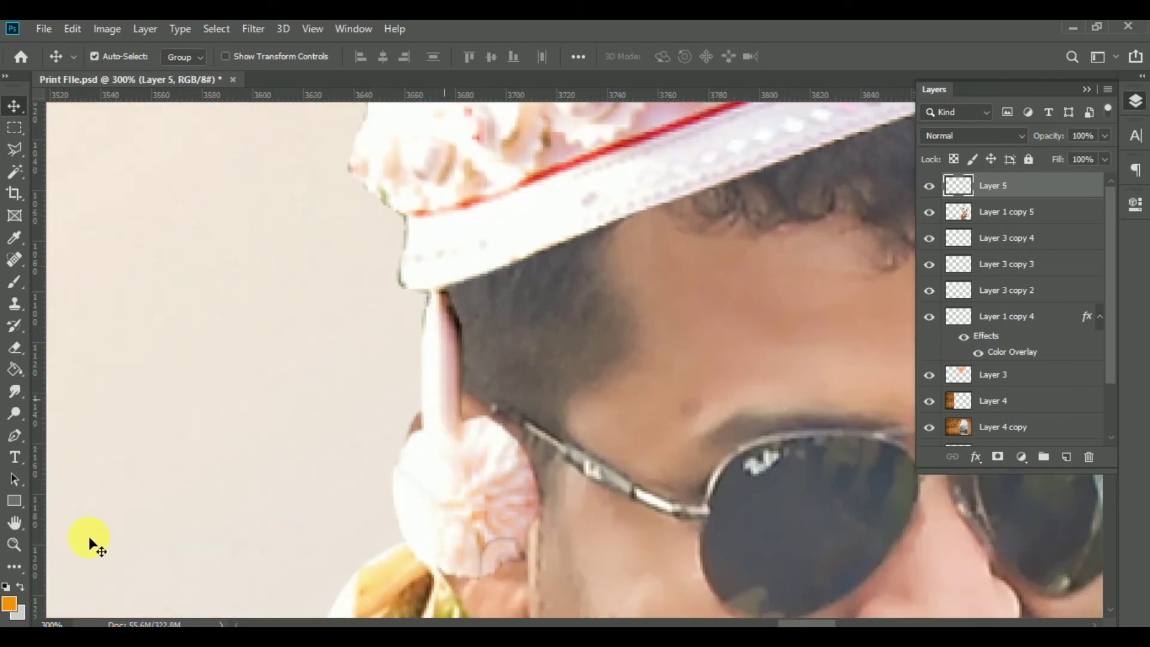
{"action": "left_click", "coordinate": [15, 348]}
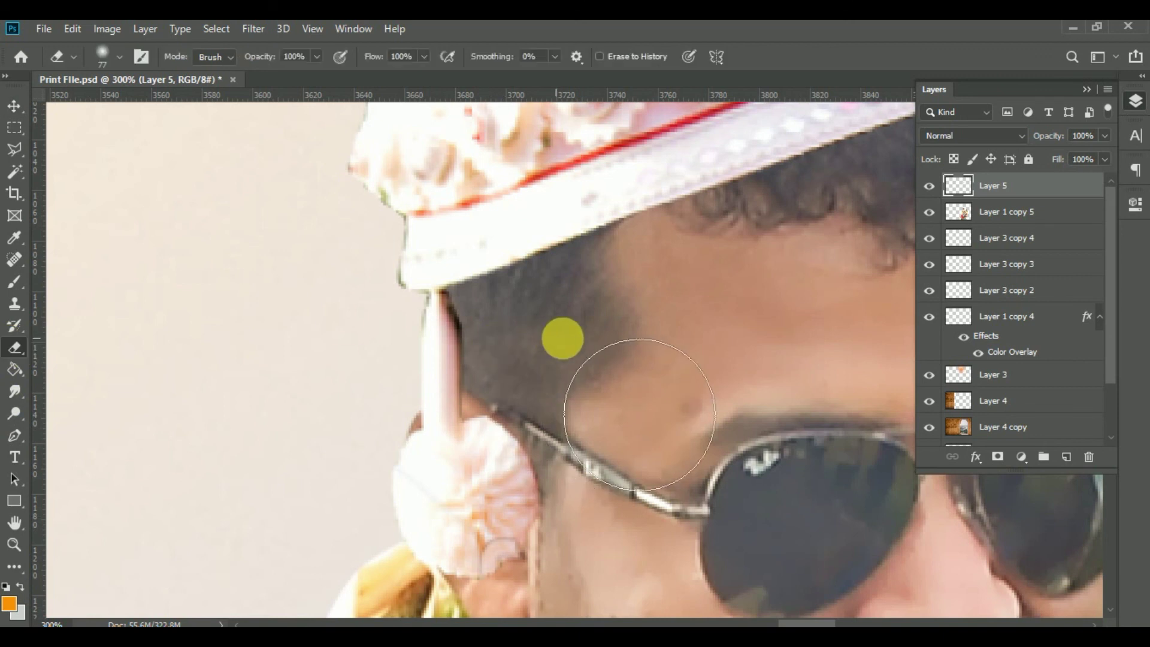
{"action": "right_click", "coordinate": [667, 420]}
{"action": "left_click_drag", "start_coordinate": [683, 379], "coordinate": [658, 379]}
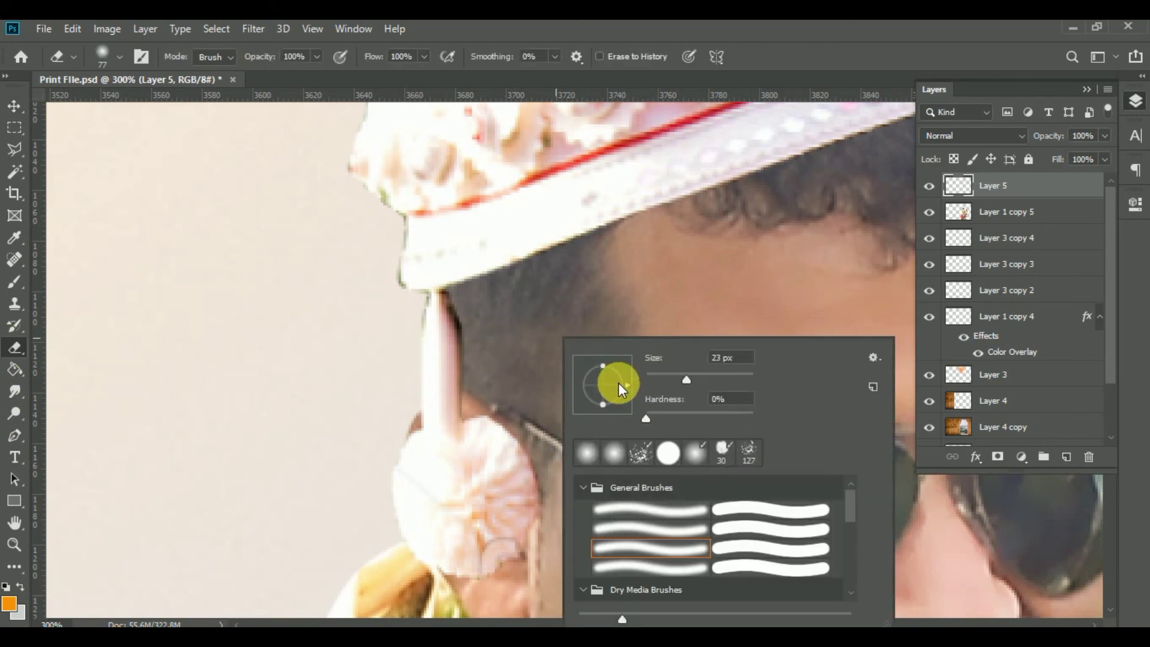
{"action": "left_click", "coordinate": [468, 309]}
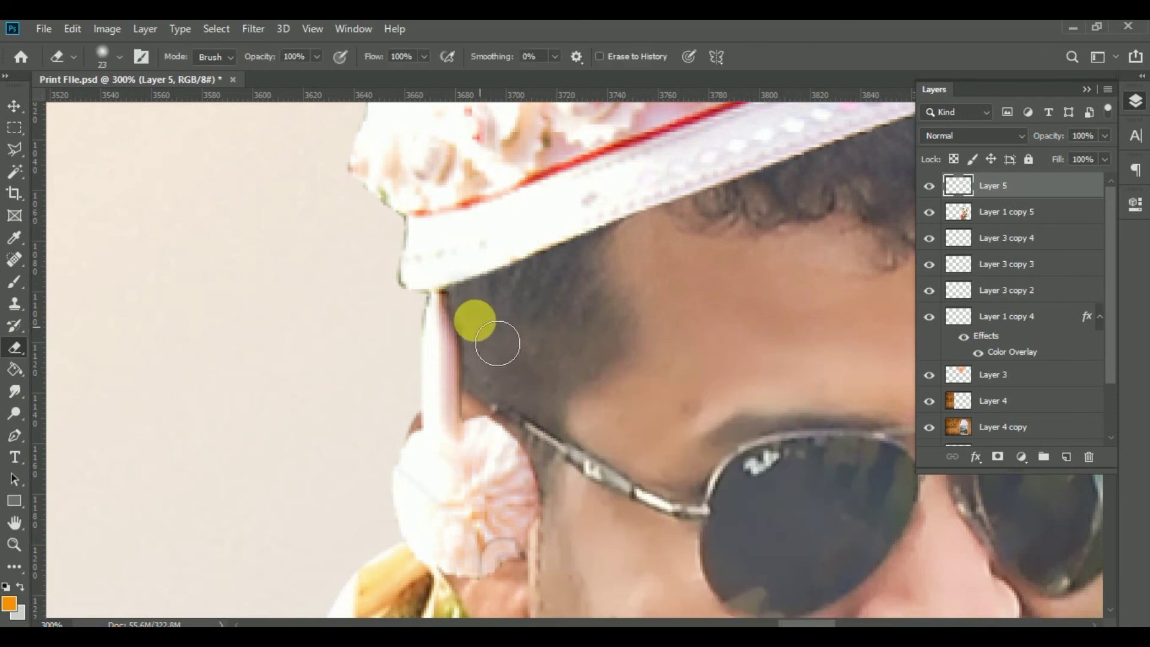
{"action": "mouse_move", "coordinate": [491, 334]}
{"action": "left_mouse_down"}
{"action": "mouse_move", "coordinate": [511, 405]}
{"action": "mouse_move", "coordinate": [510, 374]}
{"action": "mouse_move", "coordinate": [489, 328]}
{"action": "mouse_move", "coordinate": [502, 403]}
{"action": "mouse_move", "coordinate": [659, 504]}
{"action": "mouse_move", "coordinate": [594, 472]}
{"action": "mouse_move", "coordinate": [438, 348]}
{"action": "left_mouse_up"}
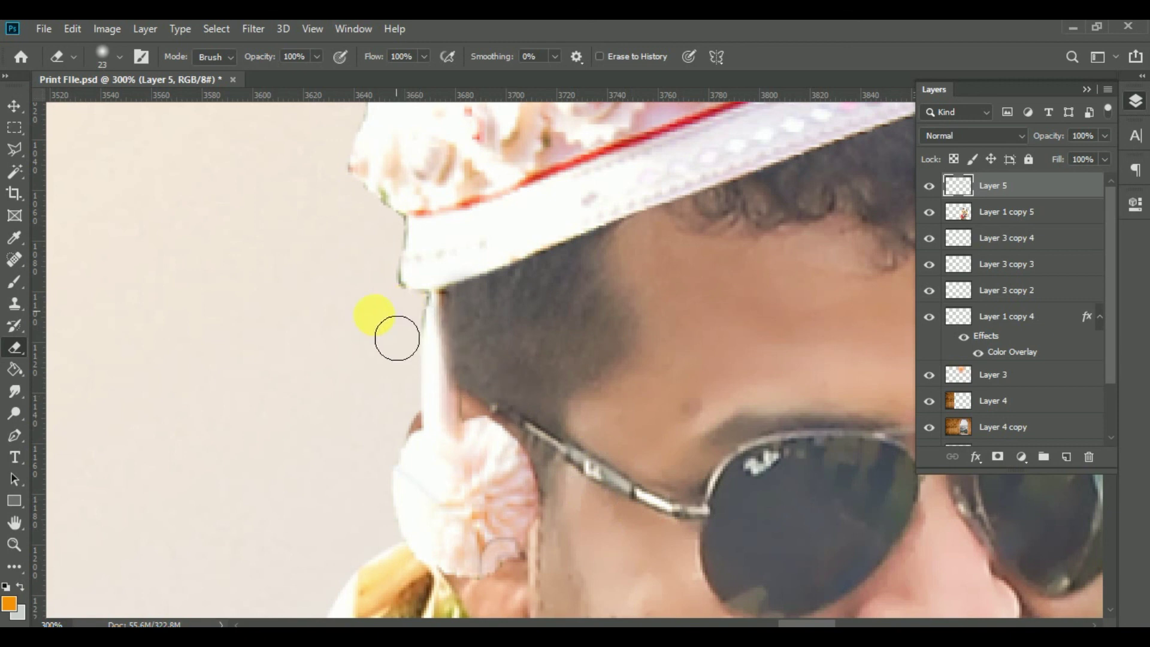
Reduce the Eraser to 10 px and clean the dark edge pixels around the outline of the headdress
{"action": "right_click", "coordinate": [604, 368]}
{"action": "left_click", "coordinate": [700, 379]}
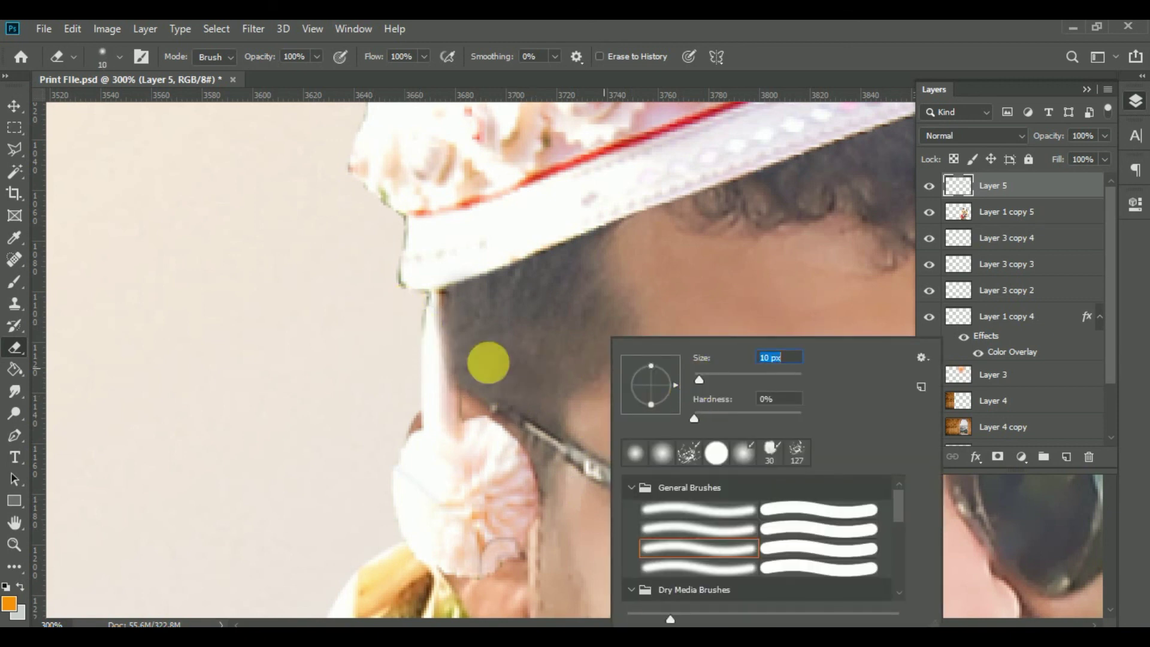
{"action": "left_click", "coordinate": [402, 298]}
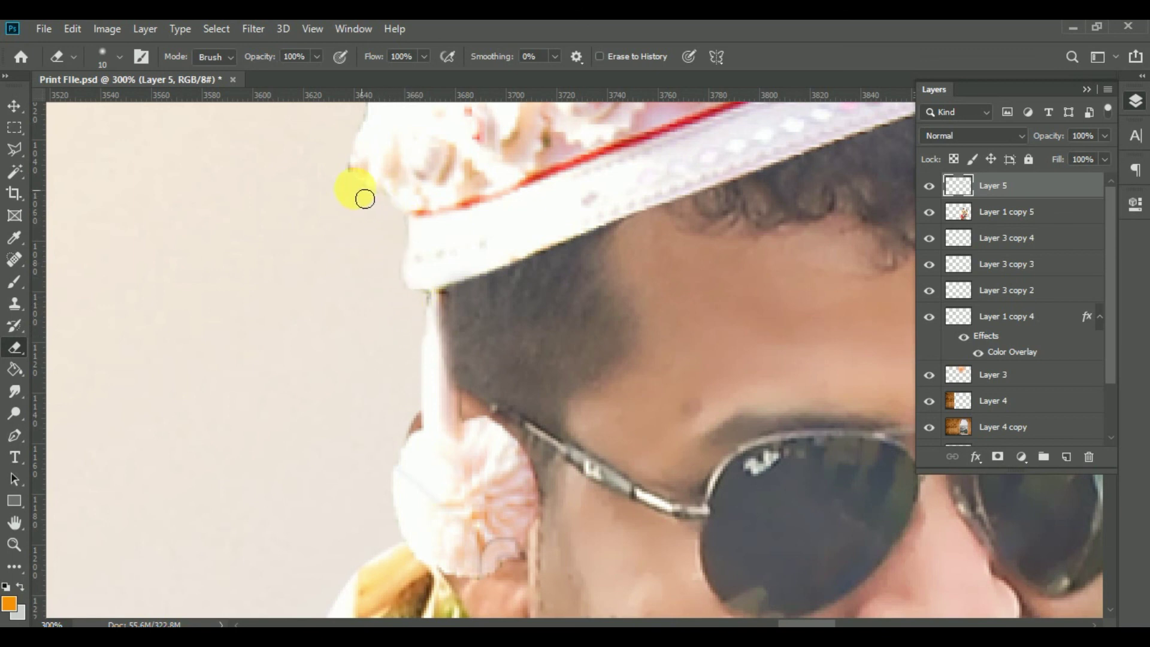
{"action": "left_click_drag", "start_coordinate": [463, 233], "coordinate": [444, 465]}
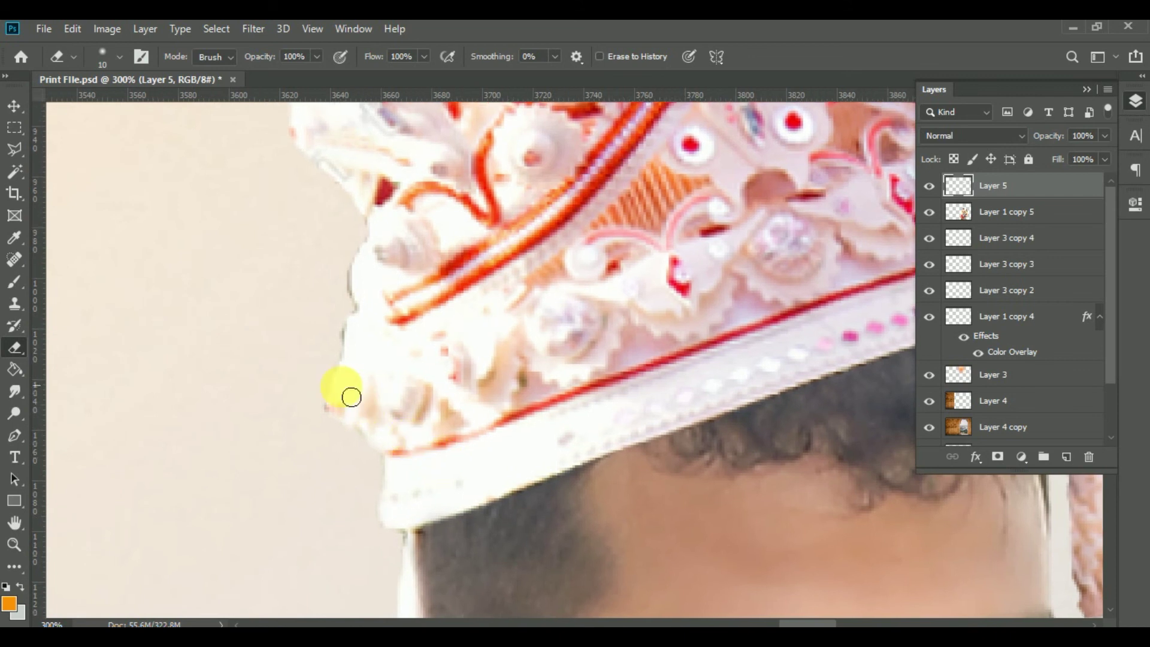
{"action": "left_click_drag", "start_coordinate": [409, 241], "coordinate": [153, 624]}
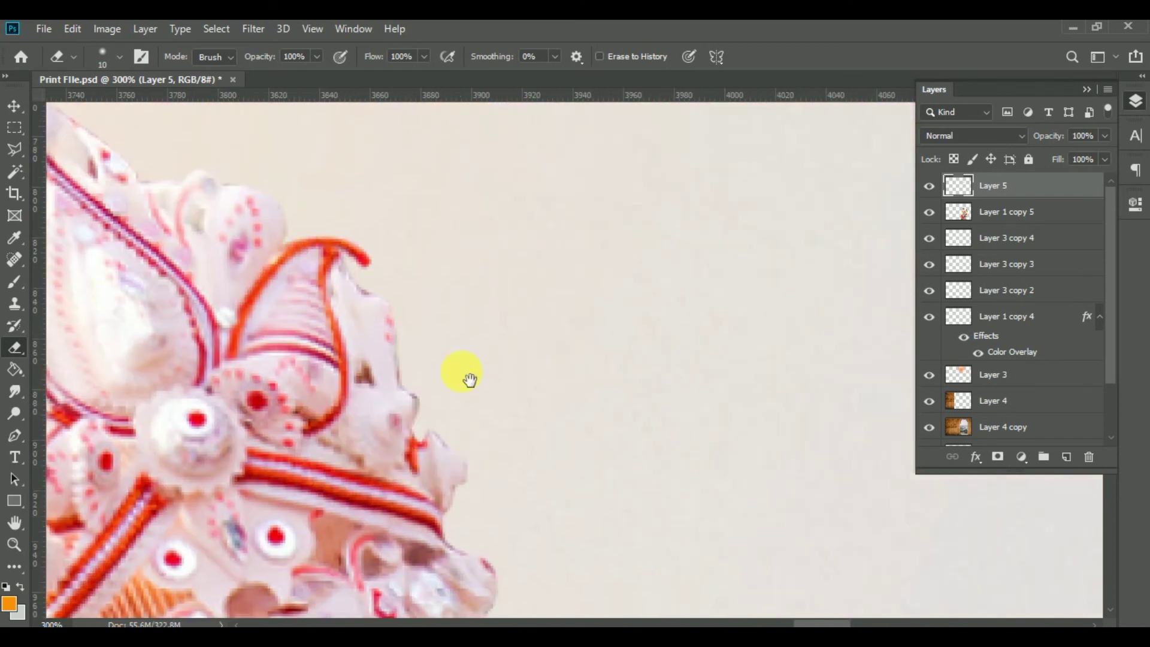
{"action": "left_click_drag", "start_coordinate": [470, 380], "coordinate": [406, 229]}
{"action": "left_click_drag", "start_coordinate": [443, 414], "coordinate": [429, 320]}
{"action": "mouse_move", "coordinate": [430, 432]}
{"action": "left_mouse_down"}
{"action": "mouse_move", "coordinate": [433, 472]}
{"action": "mouse_move", "coordinate": [420, 421]}
{"action": "mouse_move", "coordinate": [452, 480]}
{"action": "mouse_move", "coordinate": [401, 463]}
{"action": "mouse_move", "coordinate": [362, 395]}
{"action": "left_mouse_up"}
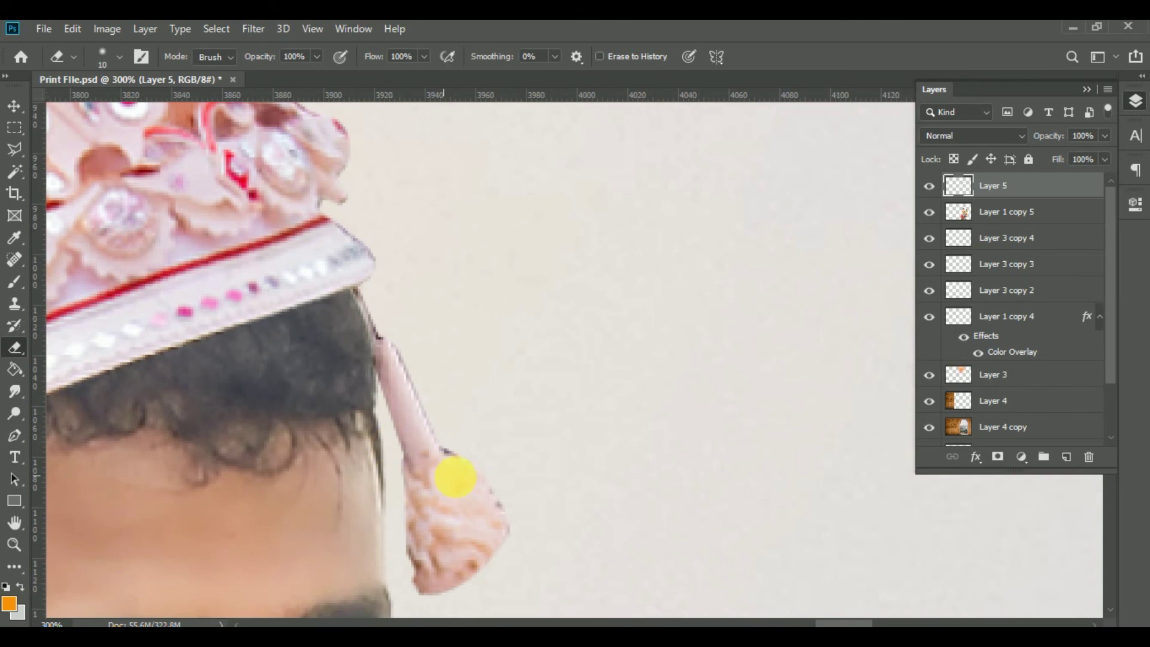
Select the tassel beside the groom's forehead and transform it closer to his face, with about -6.2° horizontal skew and 1.7° rotation
{"action": "left_click", "coordinate": [15, 106]}
{"action": "left_click_drag", "start_coordinate": [362, 392], "coordinate": [355, 263]}
{"action": "left_click", "coordinate": [448, 396]}
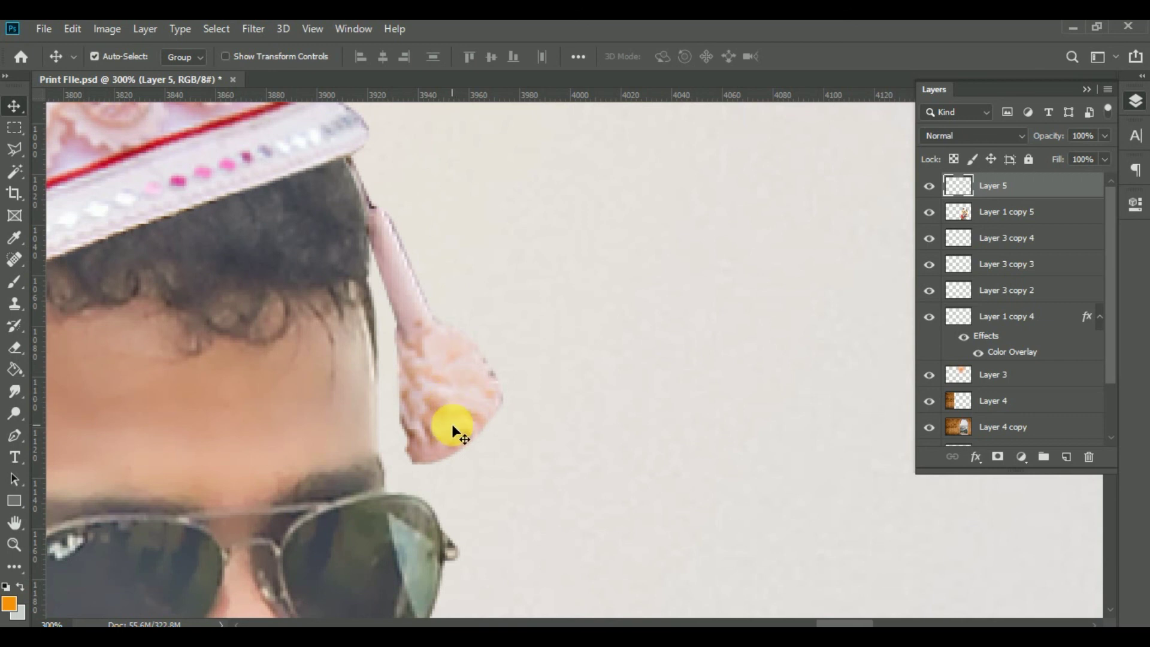
{"action": "left_click", "coordinate": [15, 129]}
{"action": "left_click_drag", "start_coordinate": [347, 189], "coordinate": [575, 511]}
{"action": "key", "text": "ctrl+d"}
{"action": "left_click", "coordinate": [14, 110]}
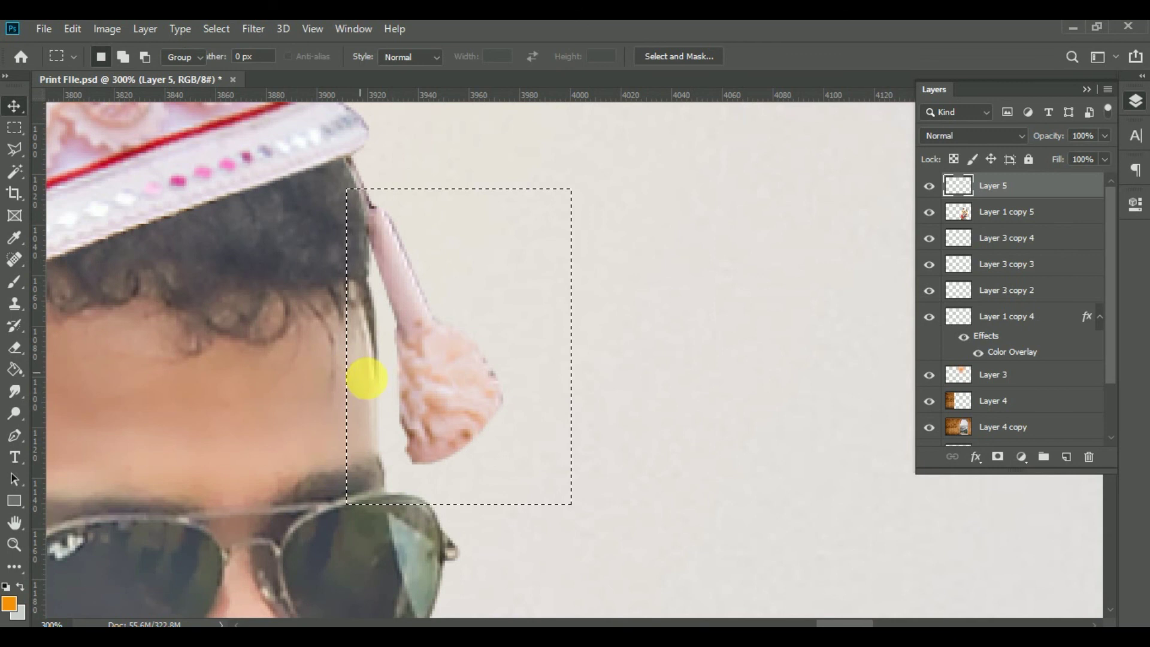
{"action": "key", "text": "ctrl+t"}
{"action": "left_click_drag", "start_coordinate": [459, 505], "coordinate": [415, 506]}
{"action": "left_click_drag", "start_coordinate": [324, 346], "coordinate": [321, 340]}
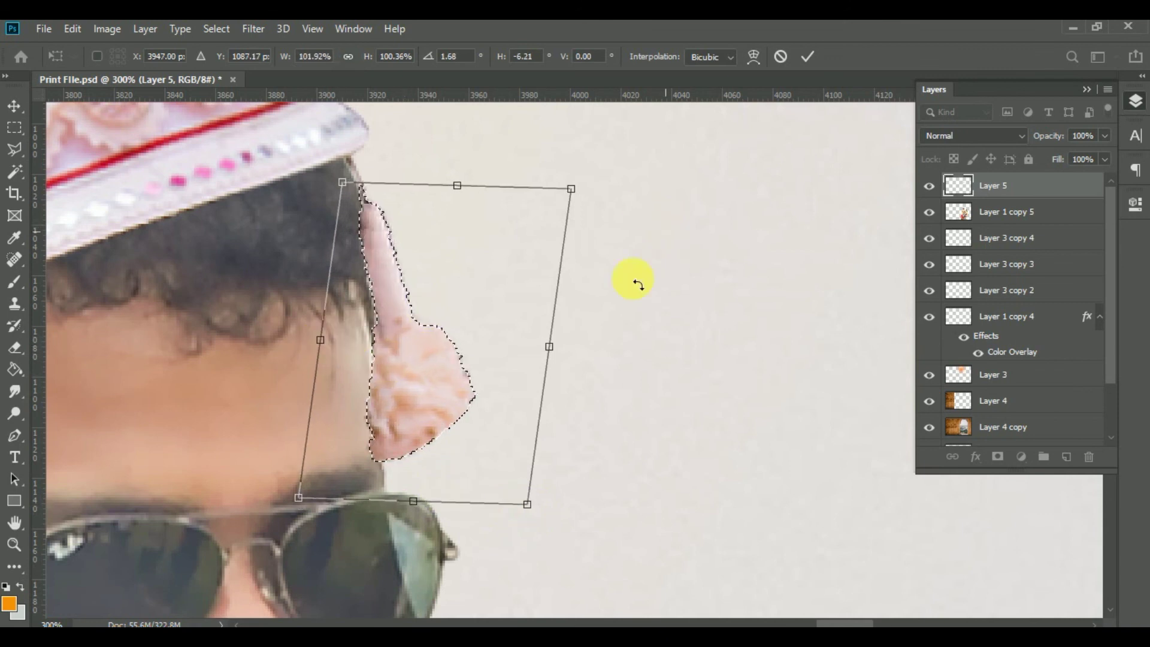
{"action": "left_click", "coordinate": [809, 57]}
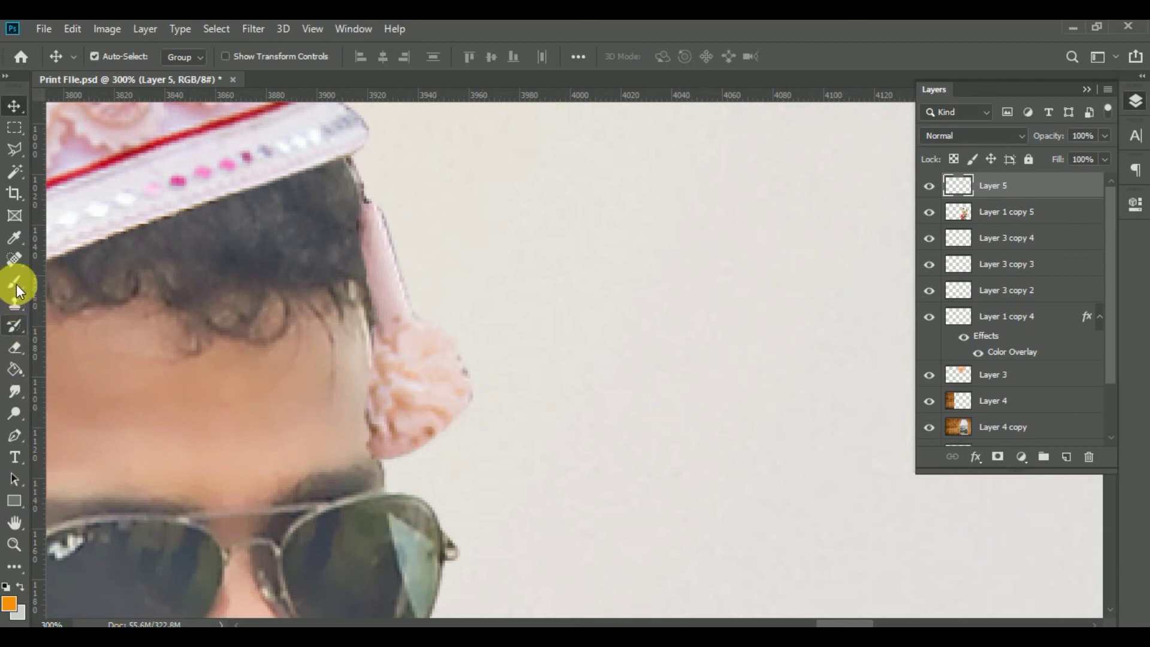
Erase the dark fringe around the forehead tassel and its overlap on the groom's face with the 10 px Eraser
{"action": "left_click", "coordinate": [15, 347]}
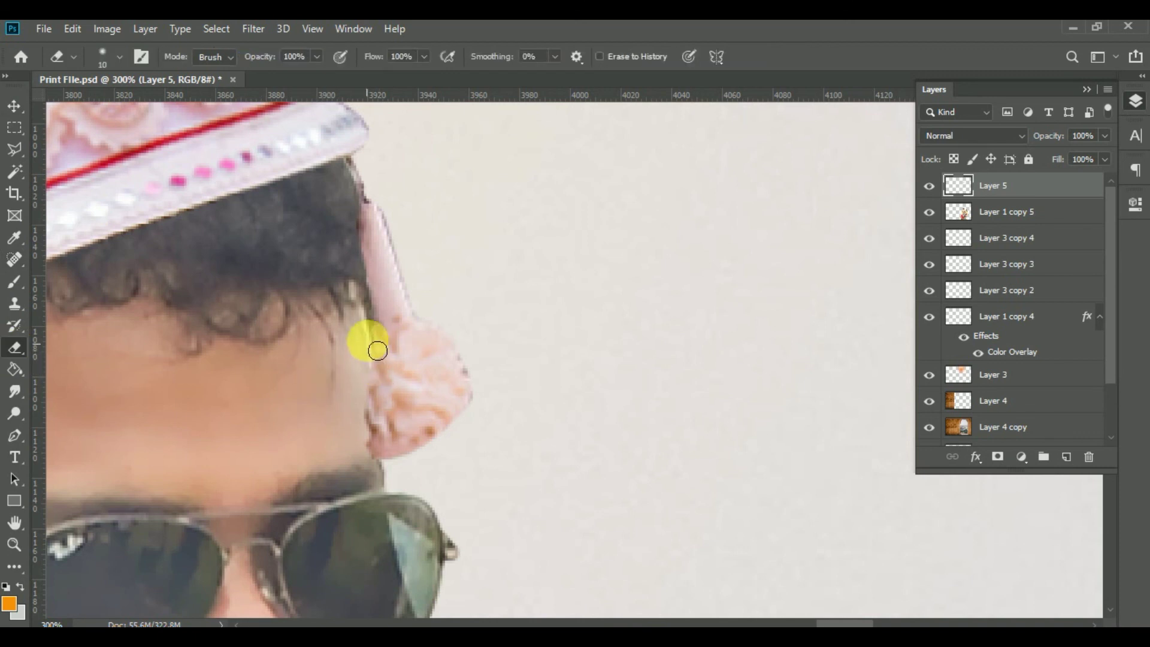
{"action": "mouse_move", "coordinate": [369, 345]}
{"action": "left_mouse_down"}
{"action": "mouse_move", "coordinate": [377, 458]}
{"action": "mouse_move", "coordinate": [373, 432]}
{"action": "mouse_move", "coordinate": [416, 477]}
{"action": "mouse_move", "coordinate": [393, 485]}
{"action": "mouse_move", "coordinate": [483, 416]}
{"action": "left_mouse_up"}
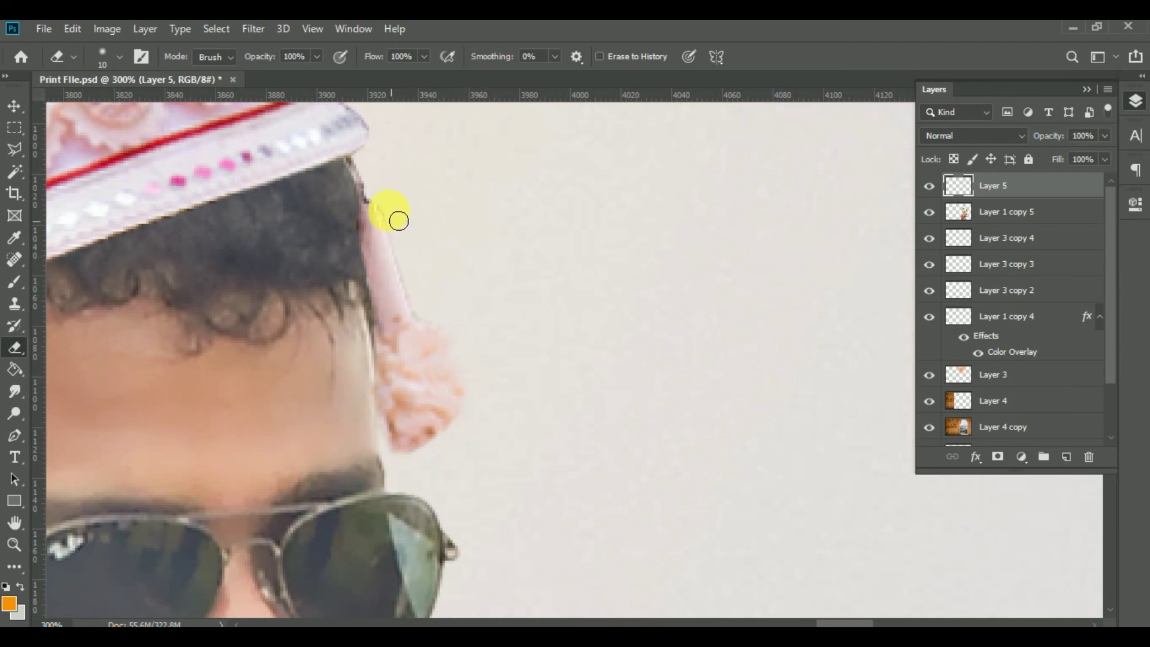
{"action": "scroll", "coordinate": [525, 462], "scroll_direction": "down", "scroll_amount": 4}
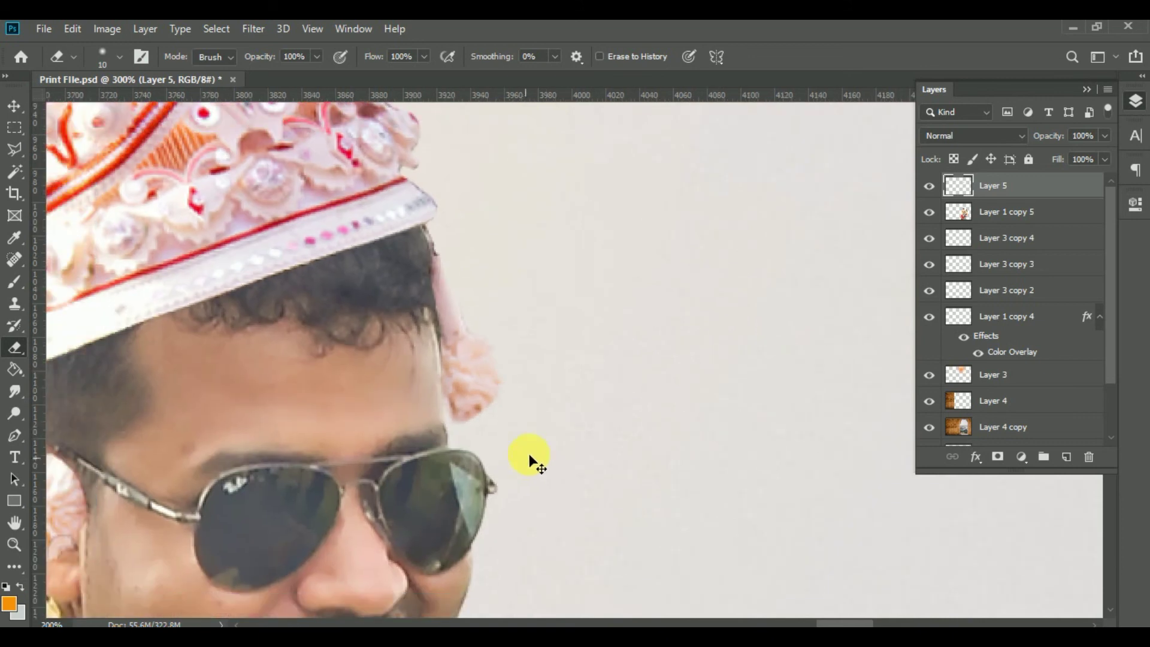
Select the couple's layer, Layer 1 copy 5, and save Print File.psd
{"action": "key", "text": "ctrl+minus"}
{"action": "key", "text": "ctrl+minus"}
{"action": "key", "text": "ctrl+minus"}
{"action": "key", "text": "ctrl+minus"}
{"action": "key", "text": "ctrl+minus"}
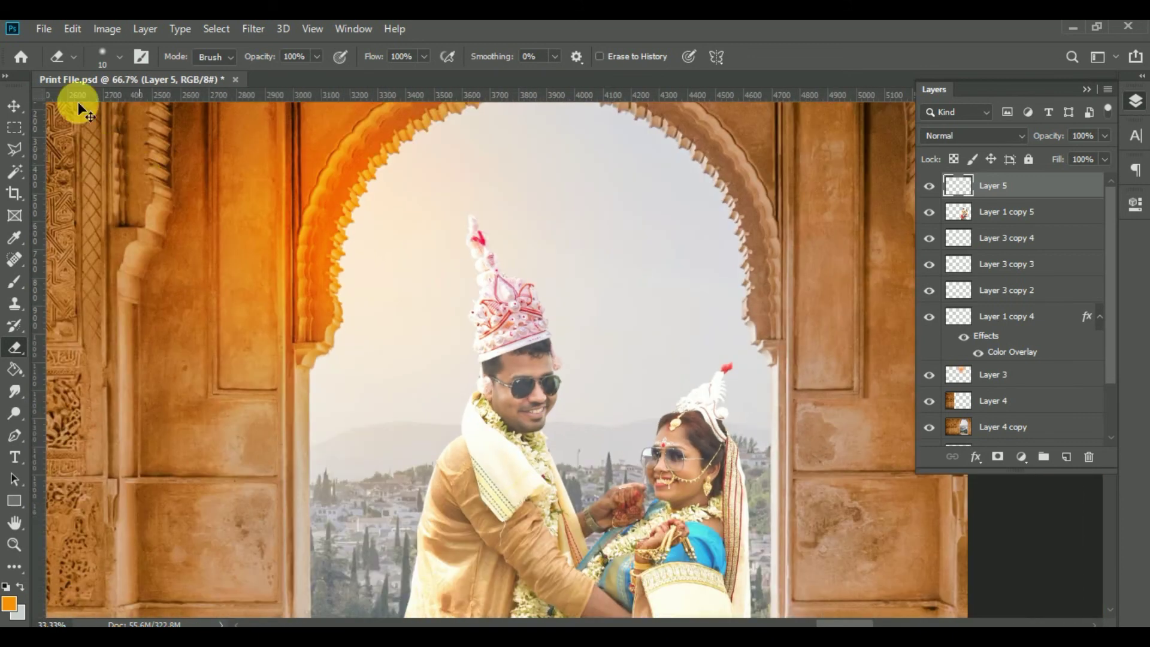
{"action": "left_click", "coordinate": [14, 106]}
{"action": "left_click_drag", "start_coordinate": [703, 404], "coordinate": [700, 471]}
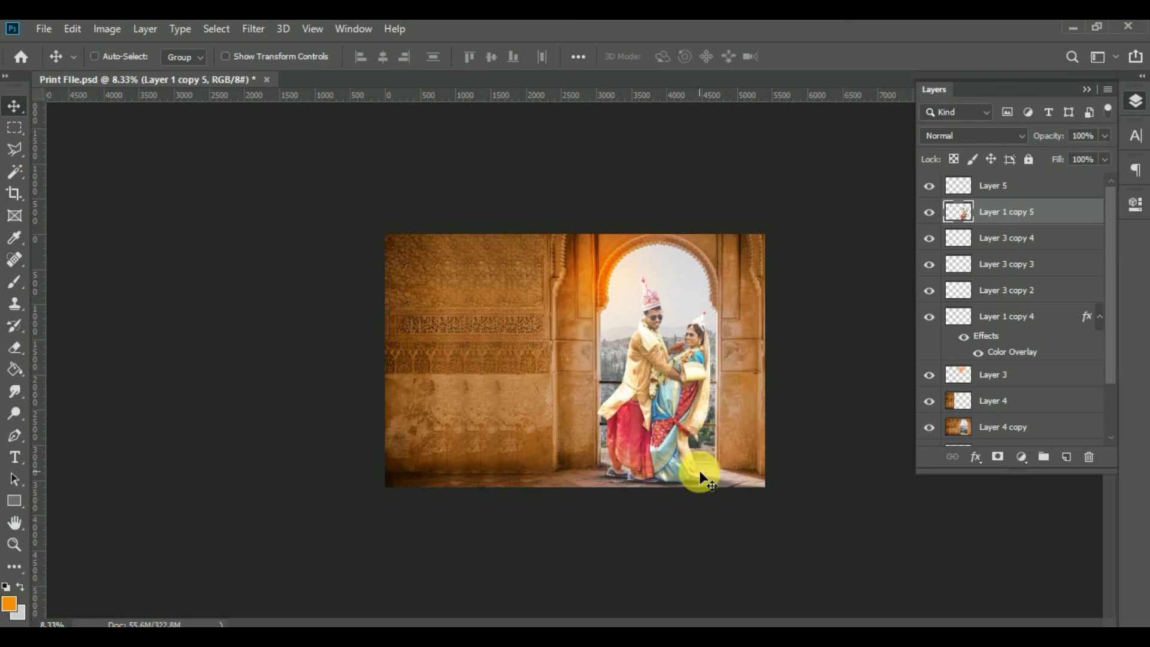
{"action": "key", "text": "ctrl+s"}
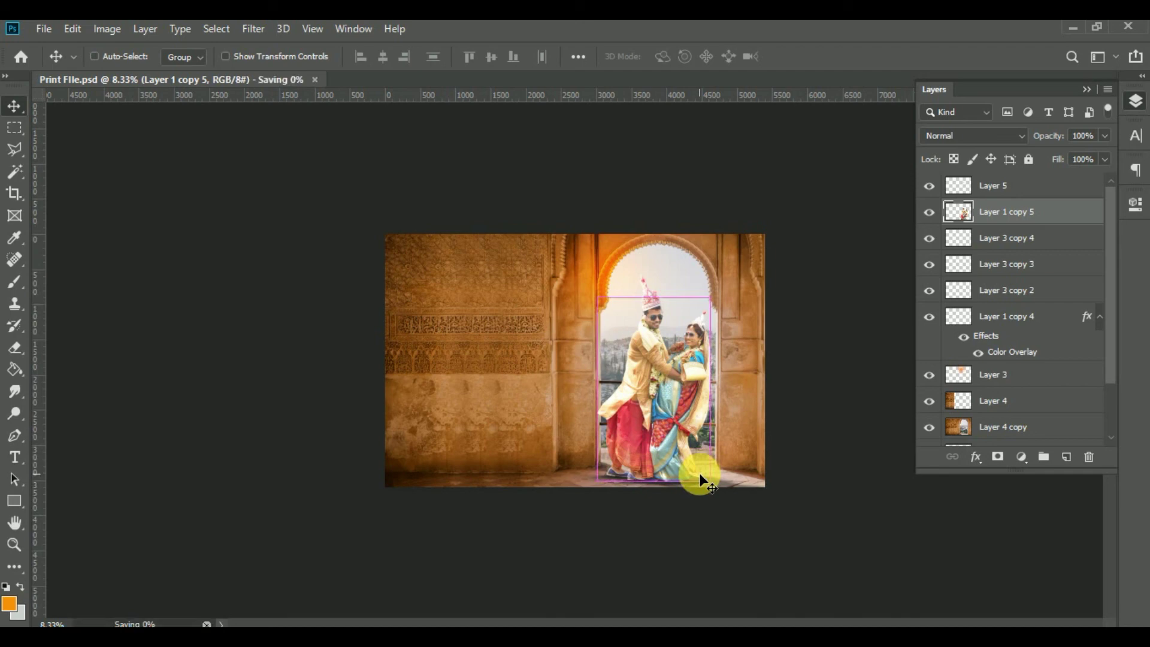